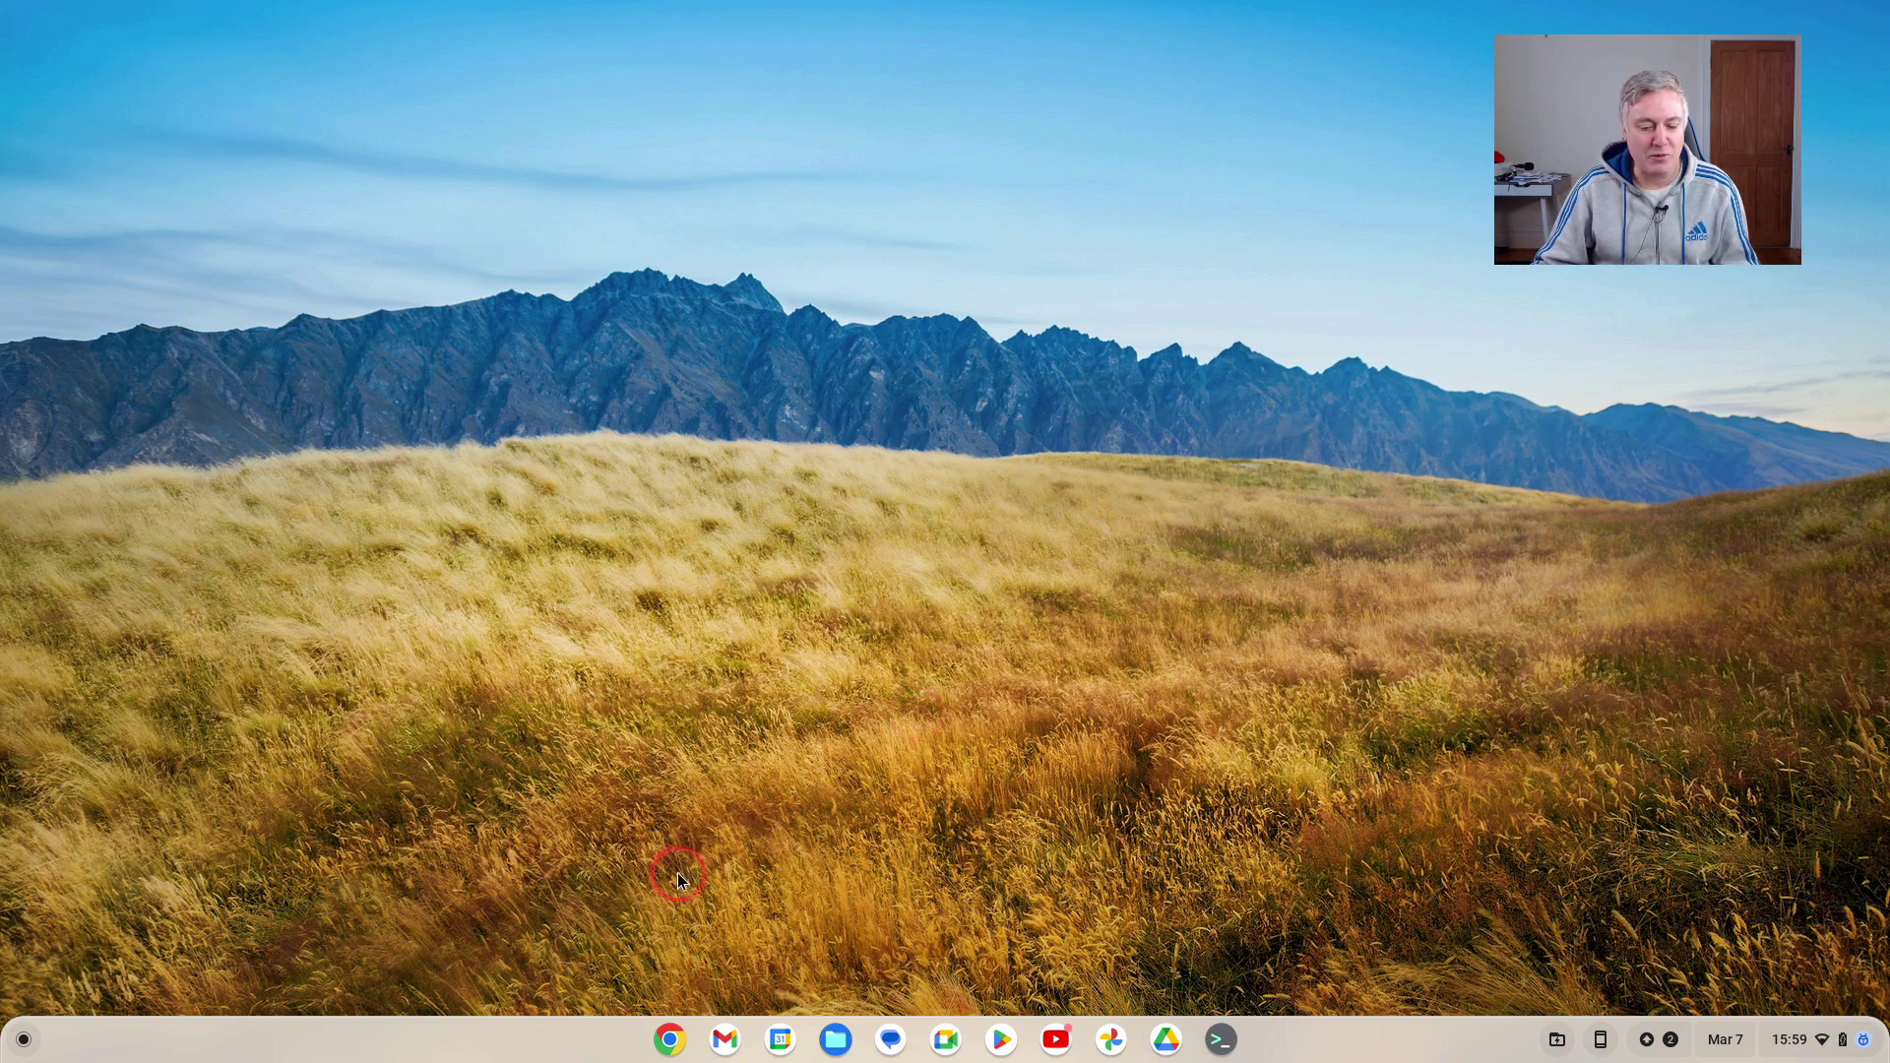
# - Open the Google Keep web app from the launcher to view its notes, and close it
pyautogui.click(24, 1041)
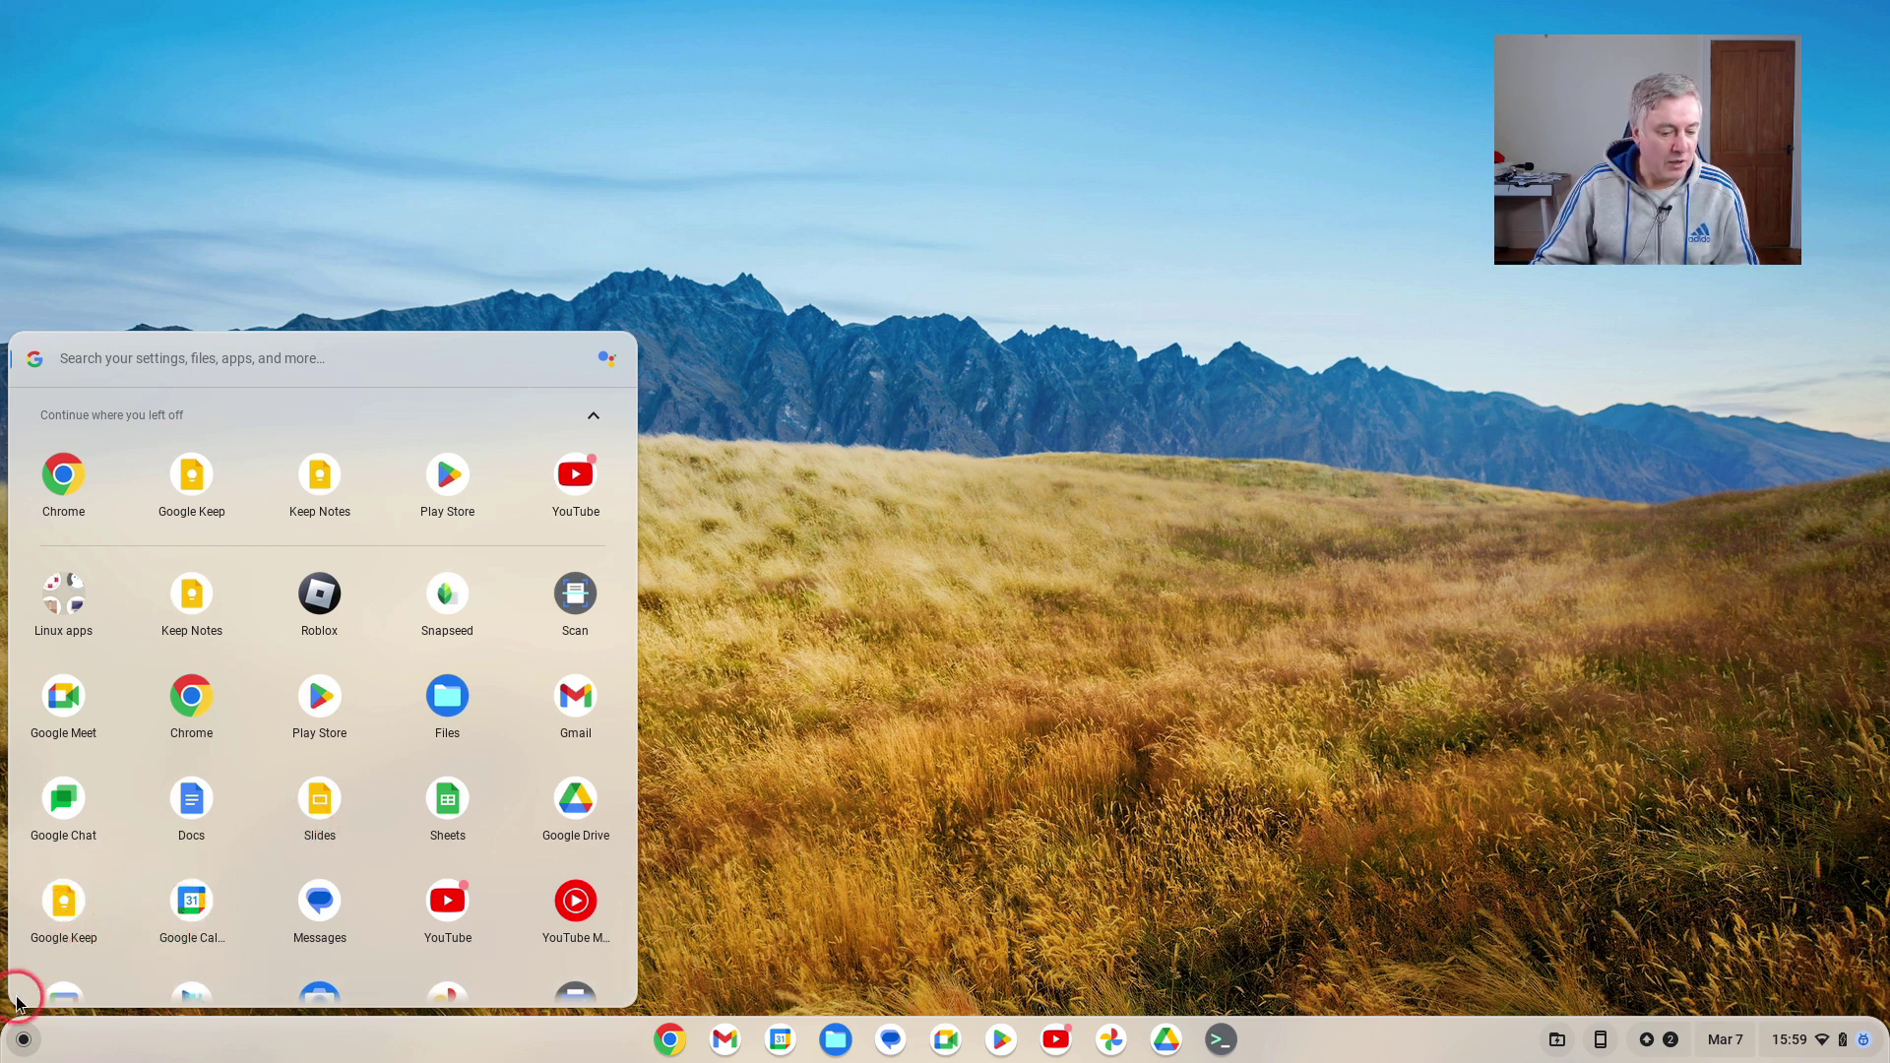
pyautogui.click(66, 903)
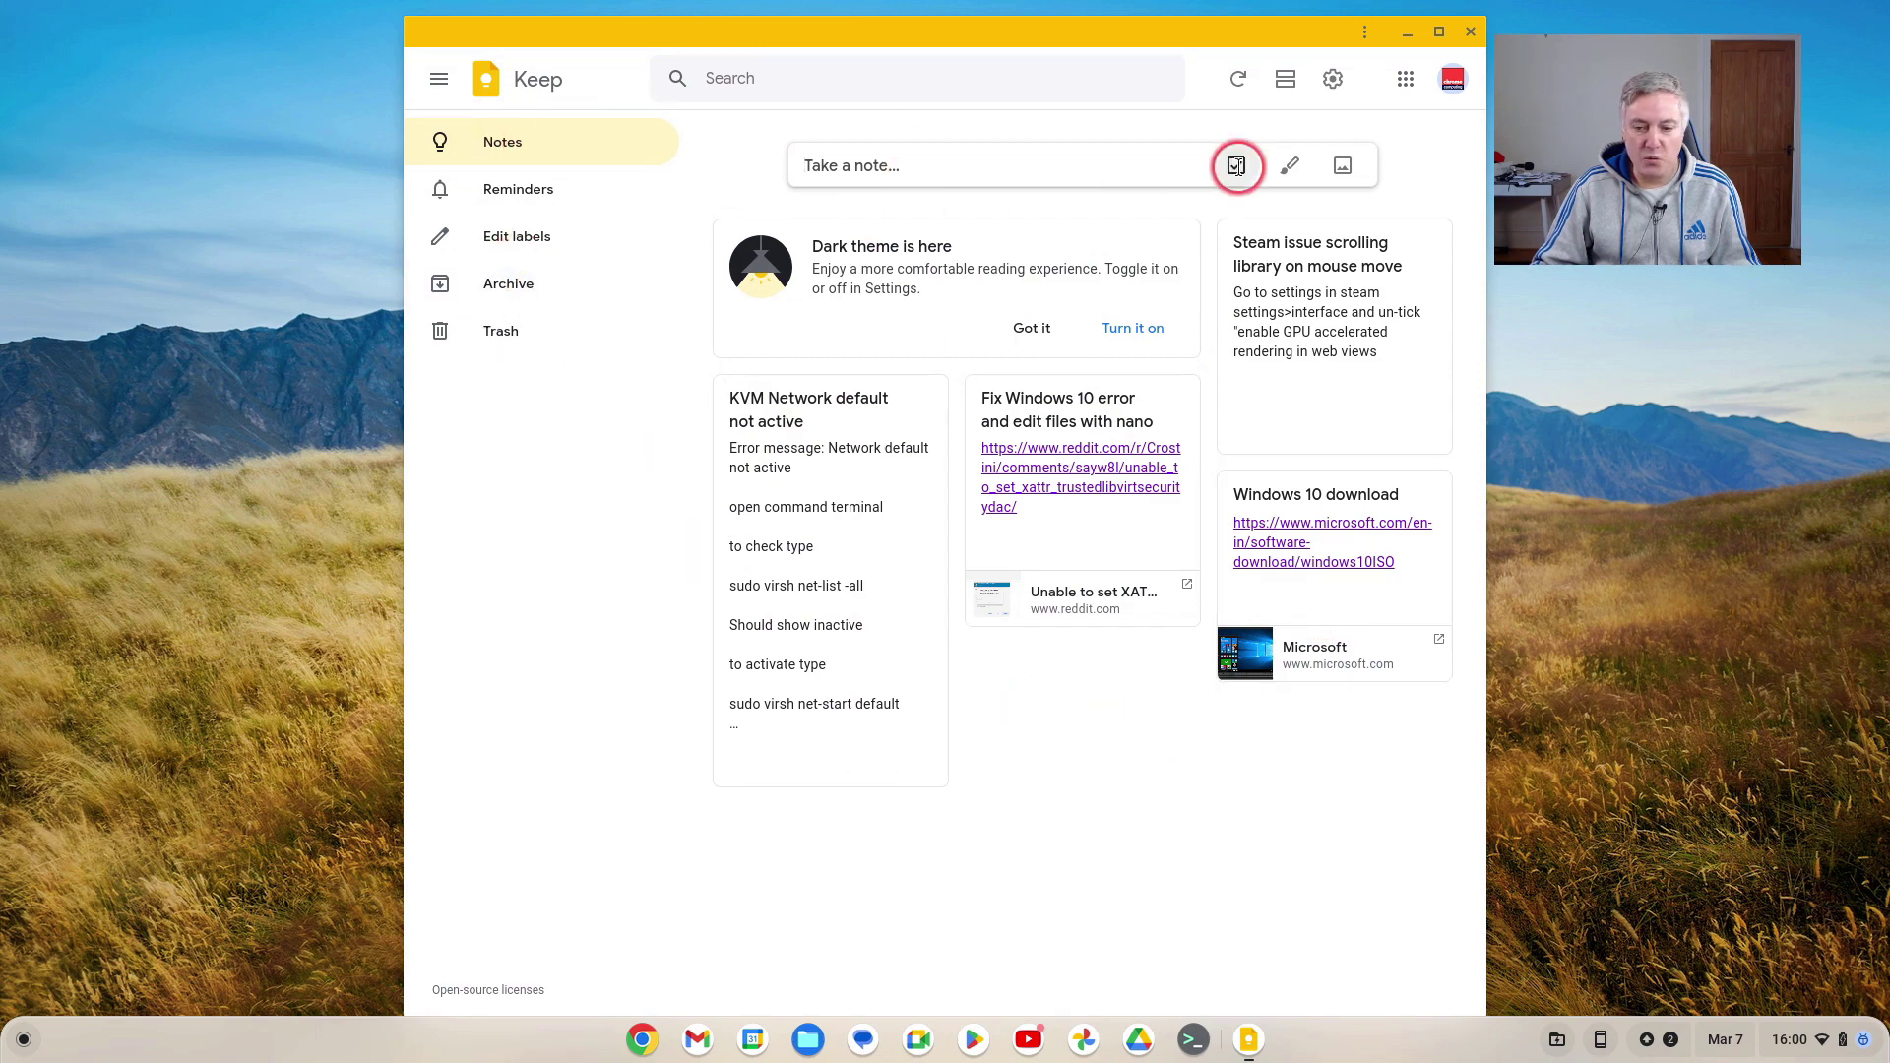
pyautogui.click(1470, 34)
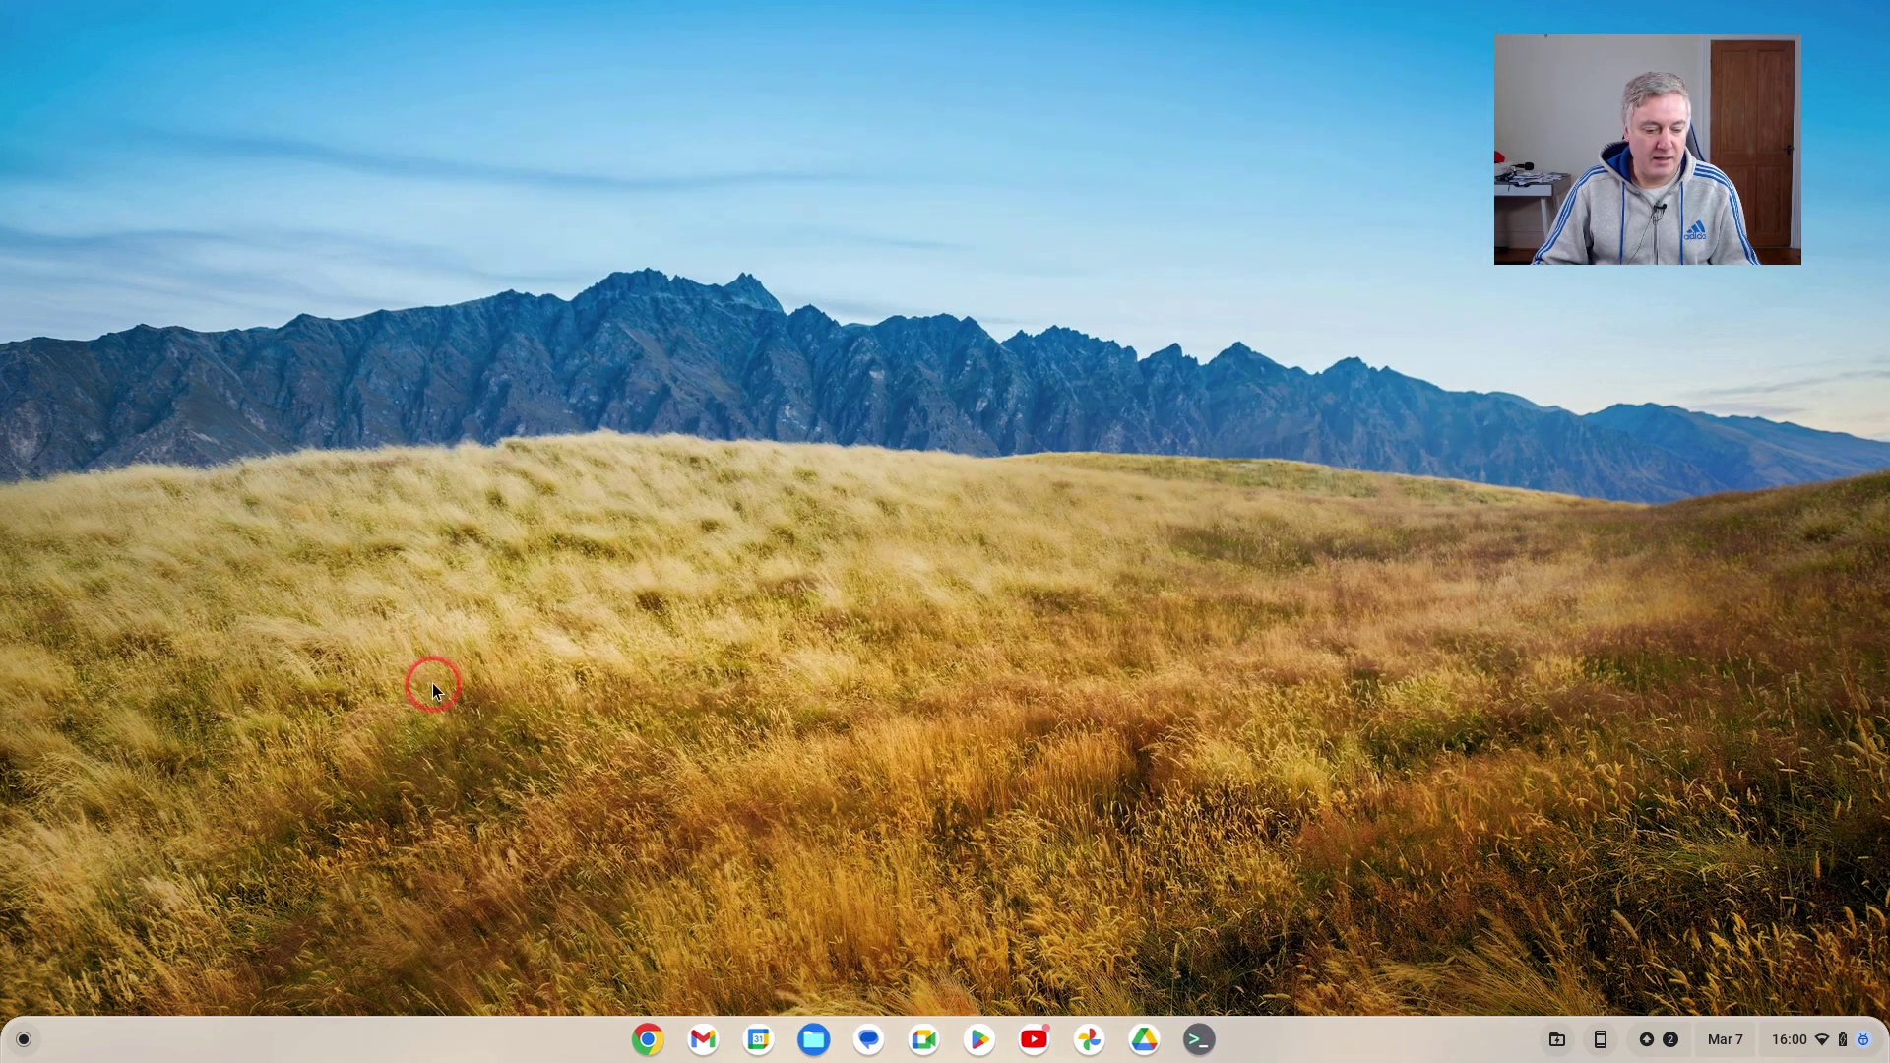
# - Open the Keep Notes Android app from the launcher
pyautogui.click(23, 1040)
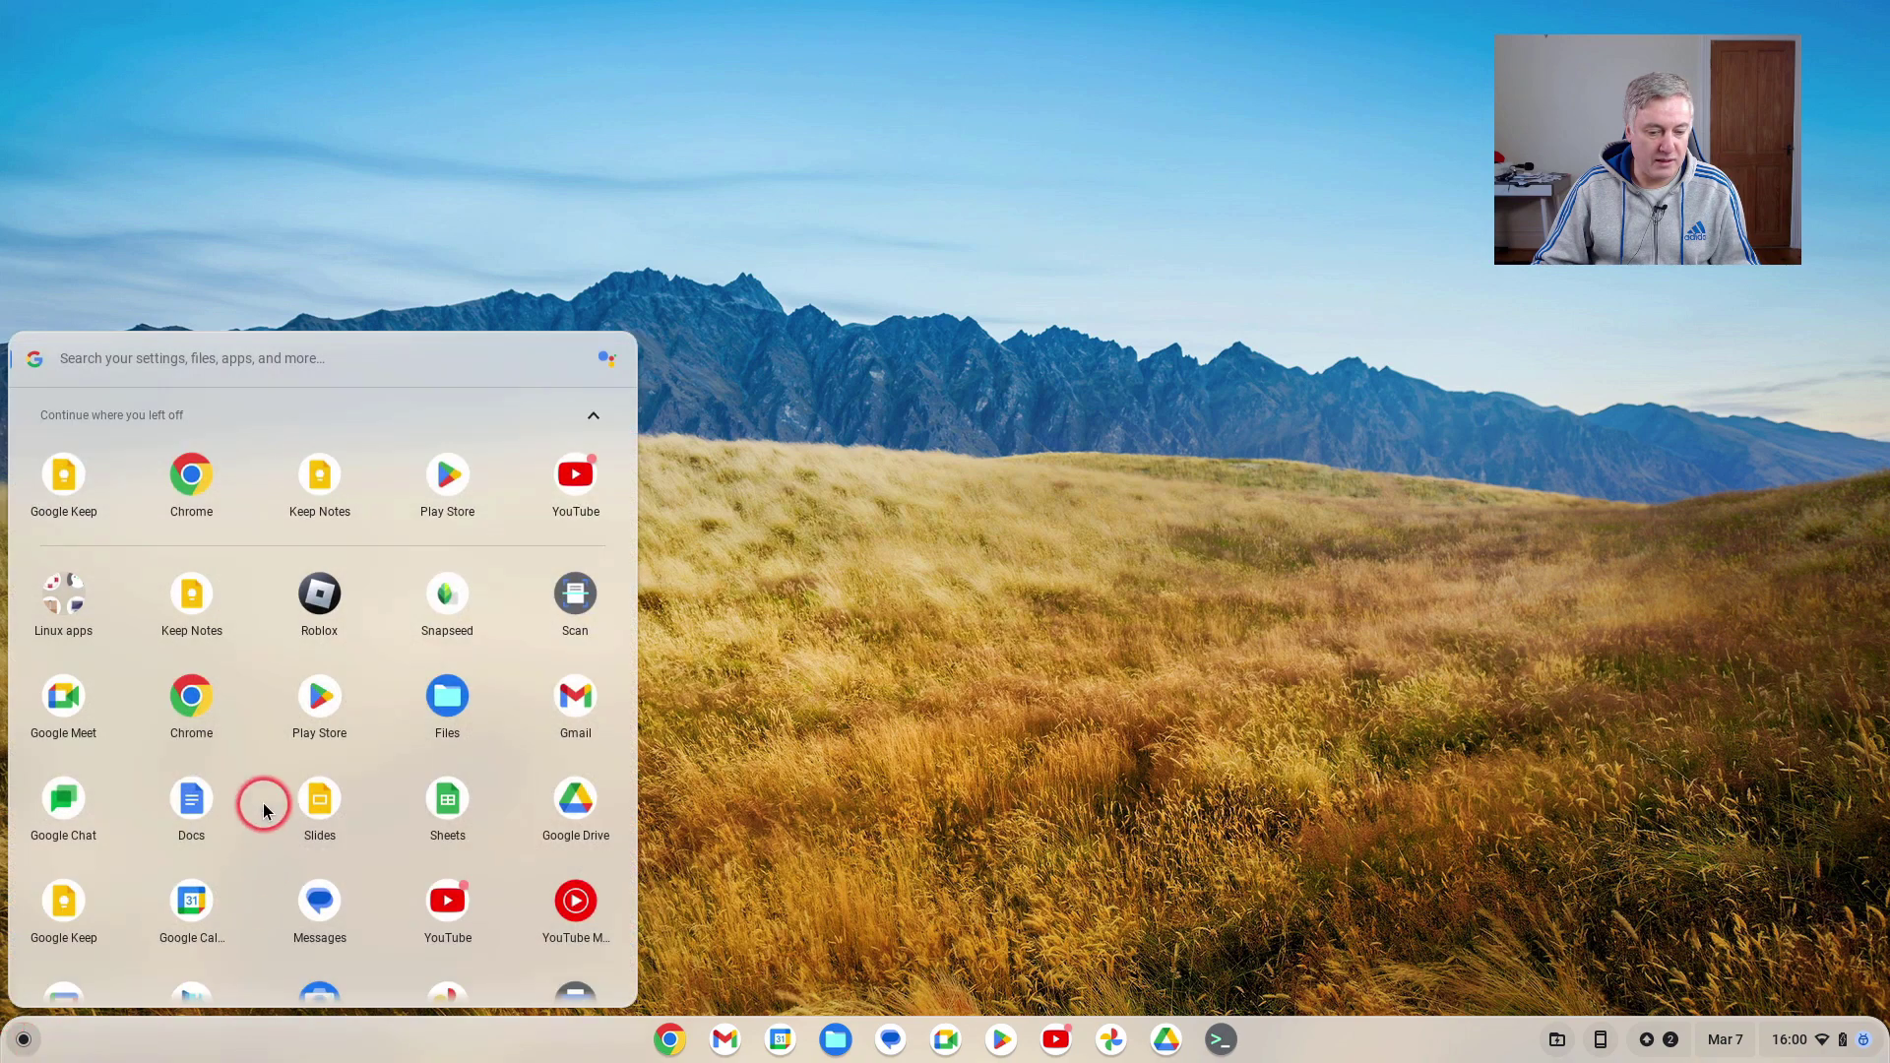
pyautogui.click(193, 600)
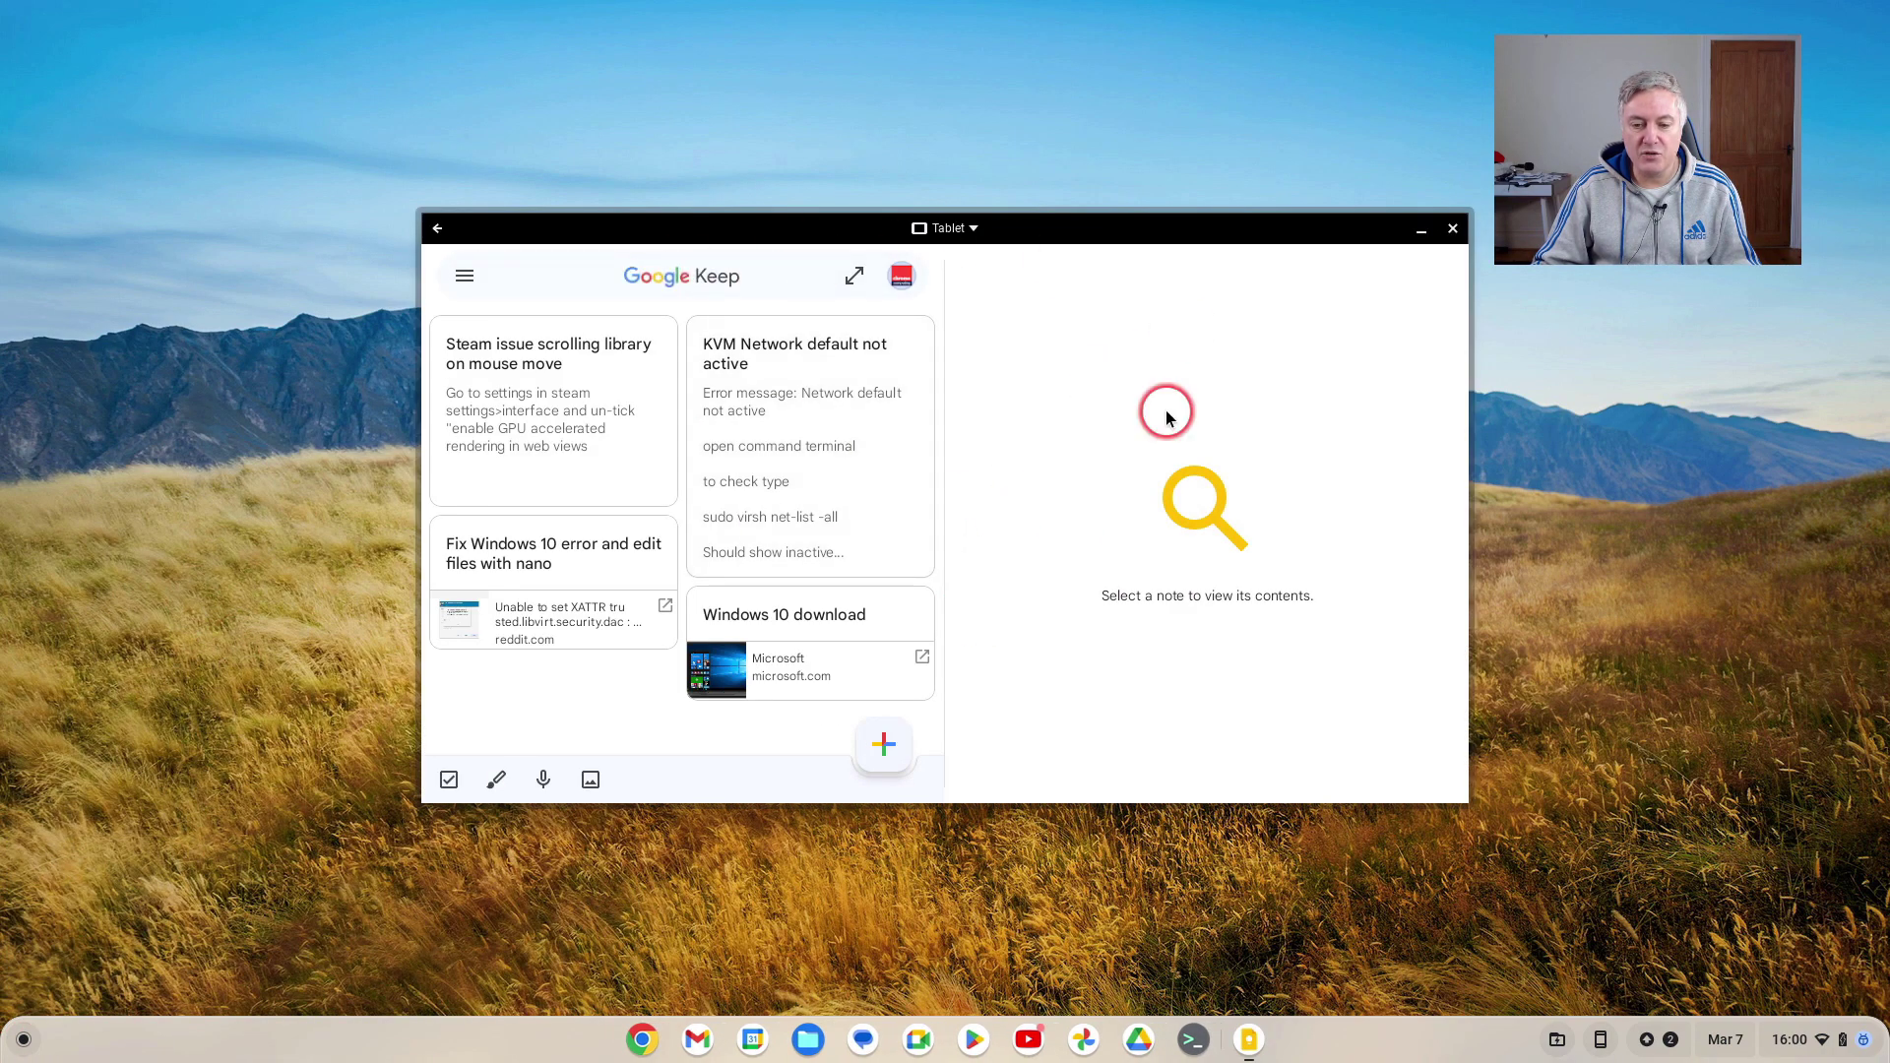
# - Make the Keep Notes window resizable, then maximise and restore it
pyautogui.click(980, 232)
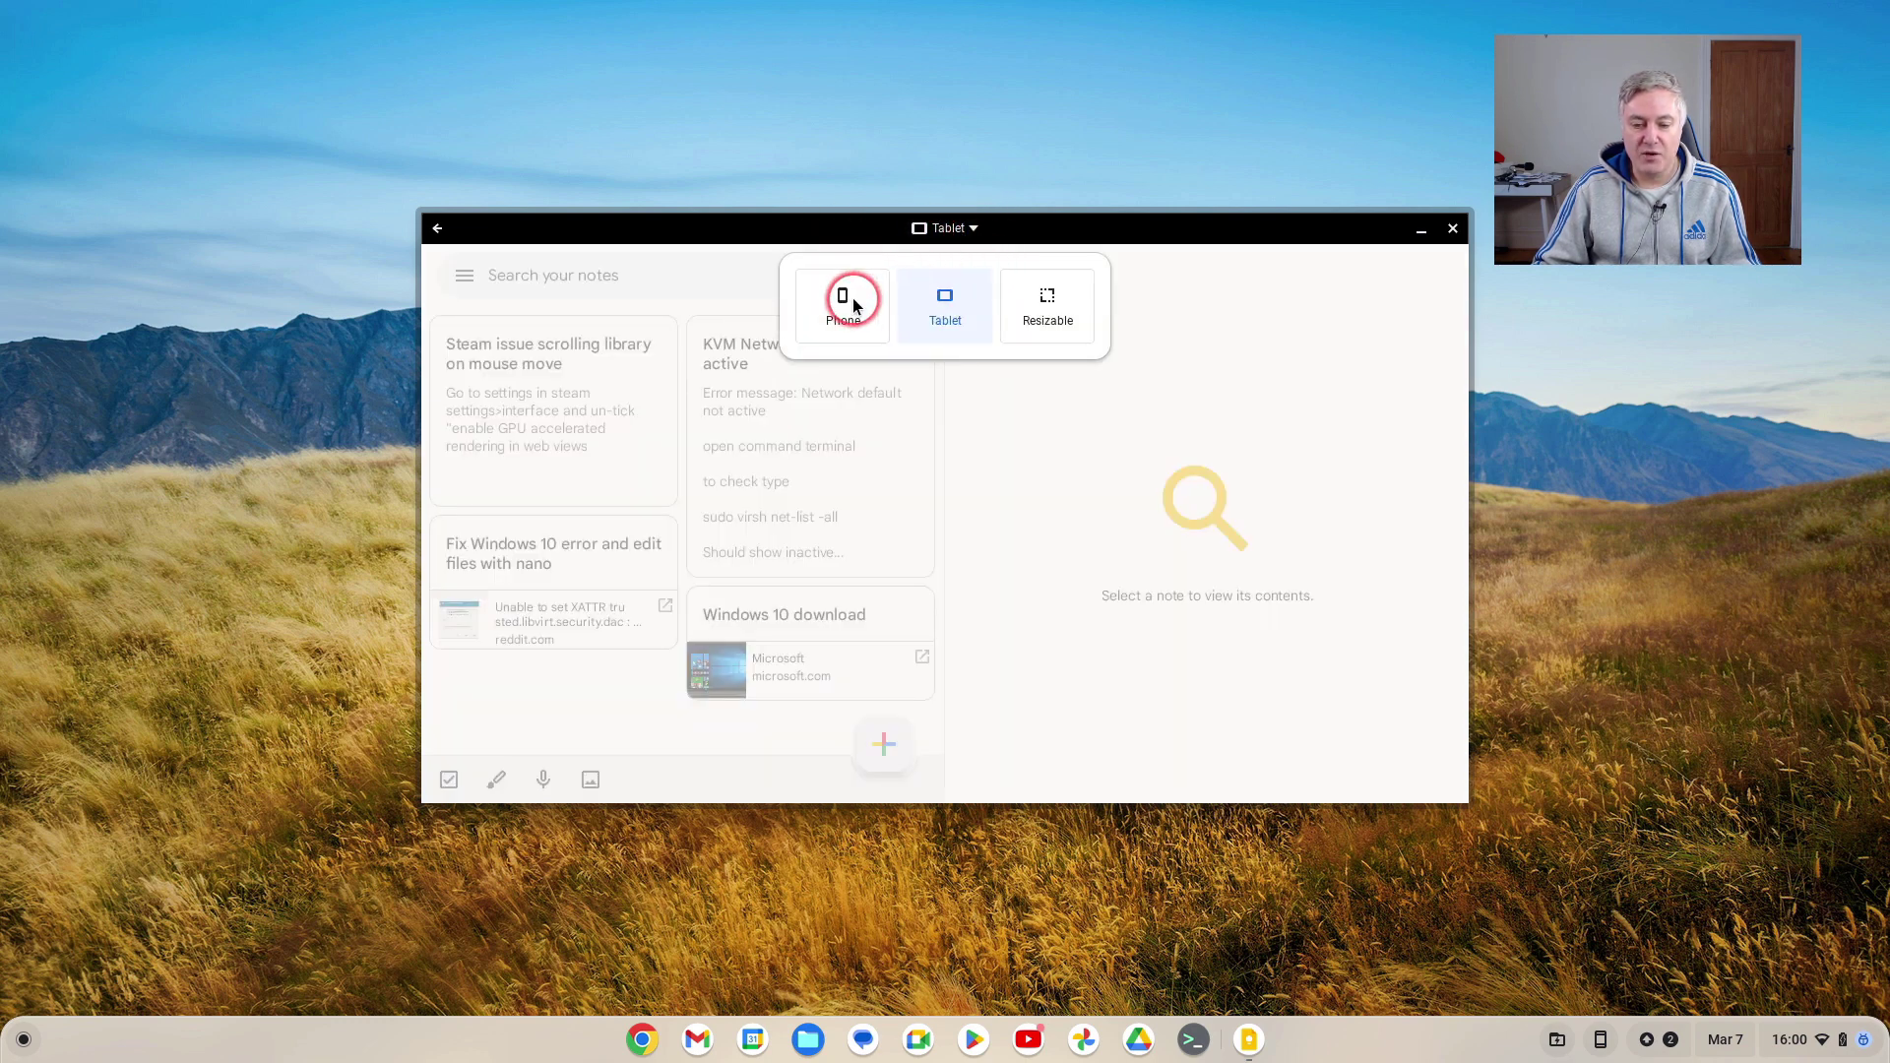
pyautogui.click(1063, 305)
pyautogui.click(1089, 592)
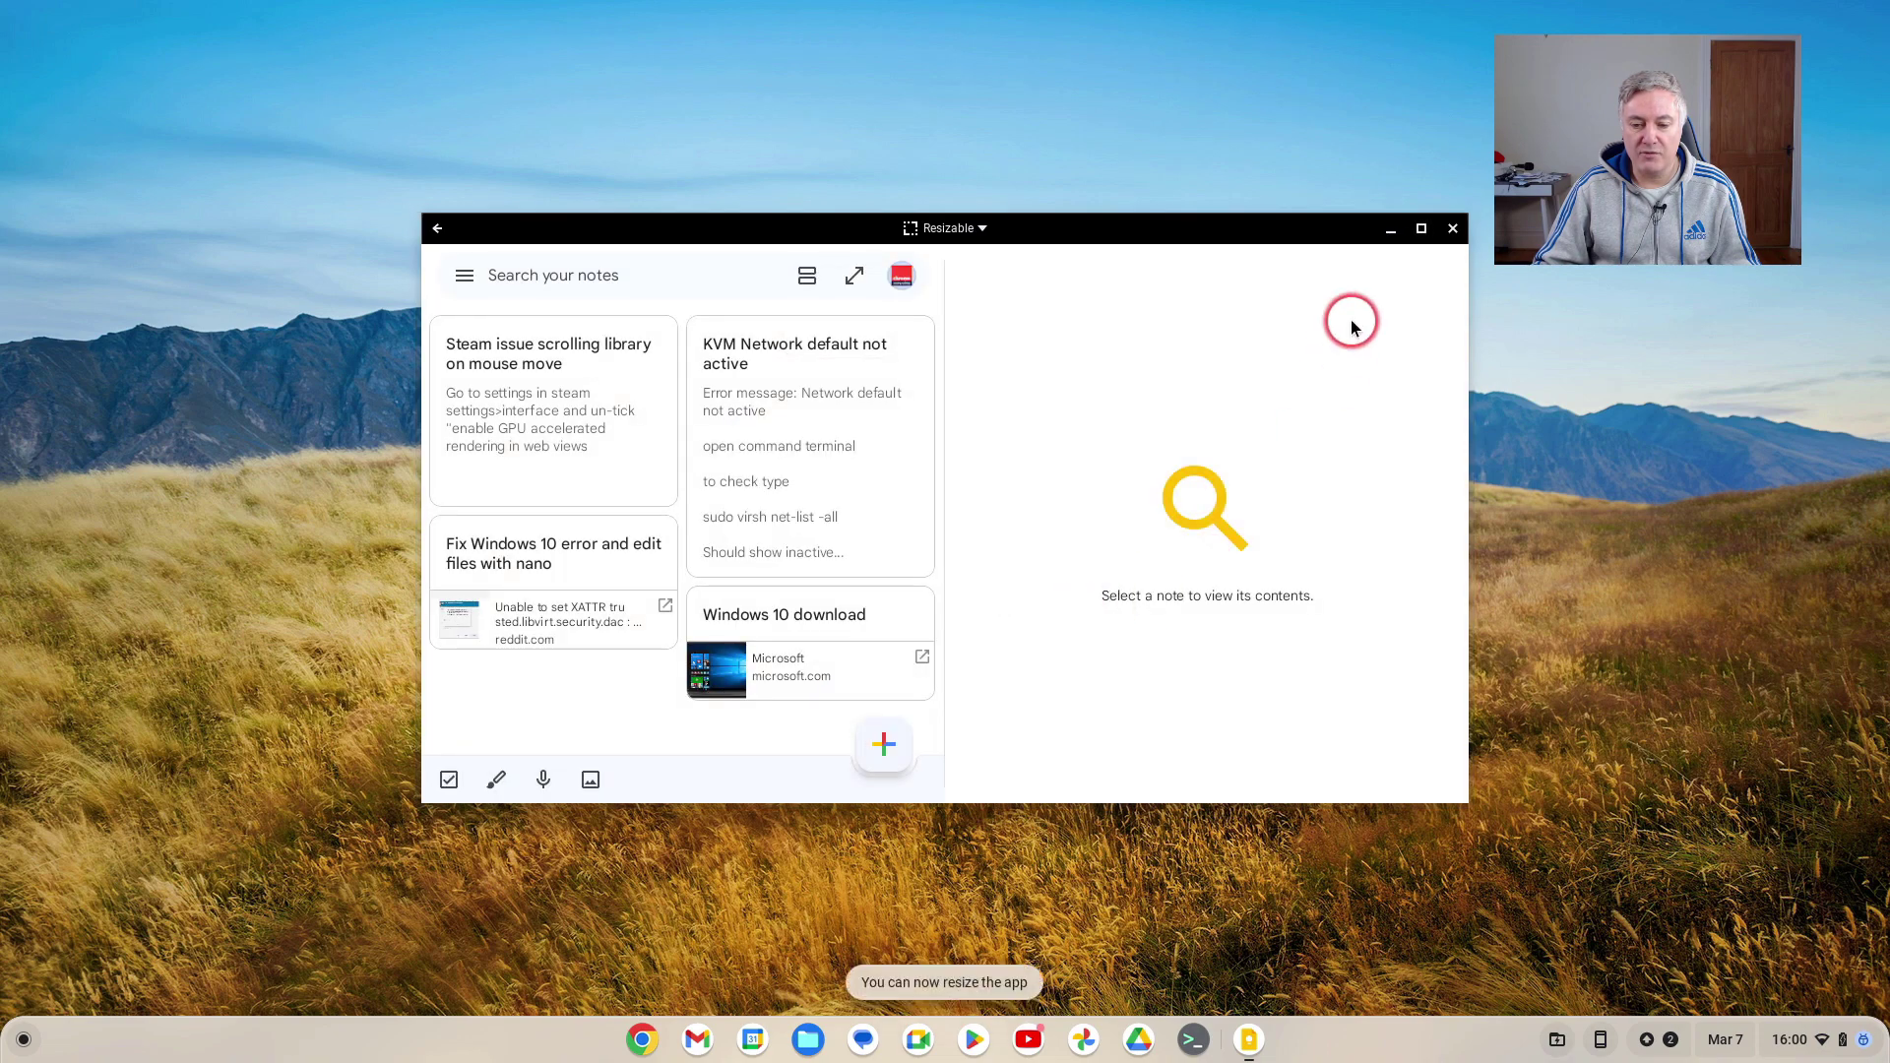
pyautogui.click(1420, 227)
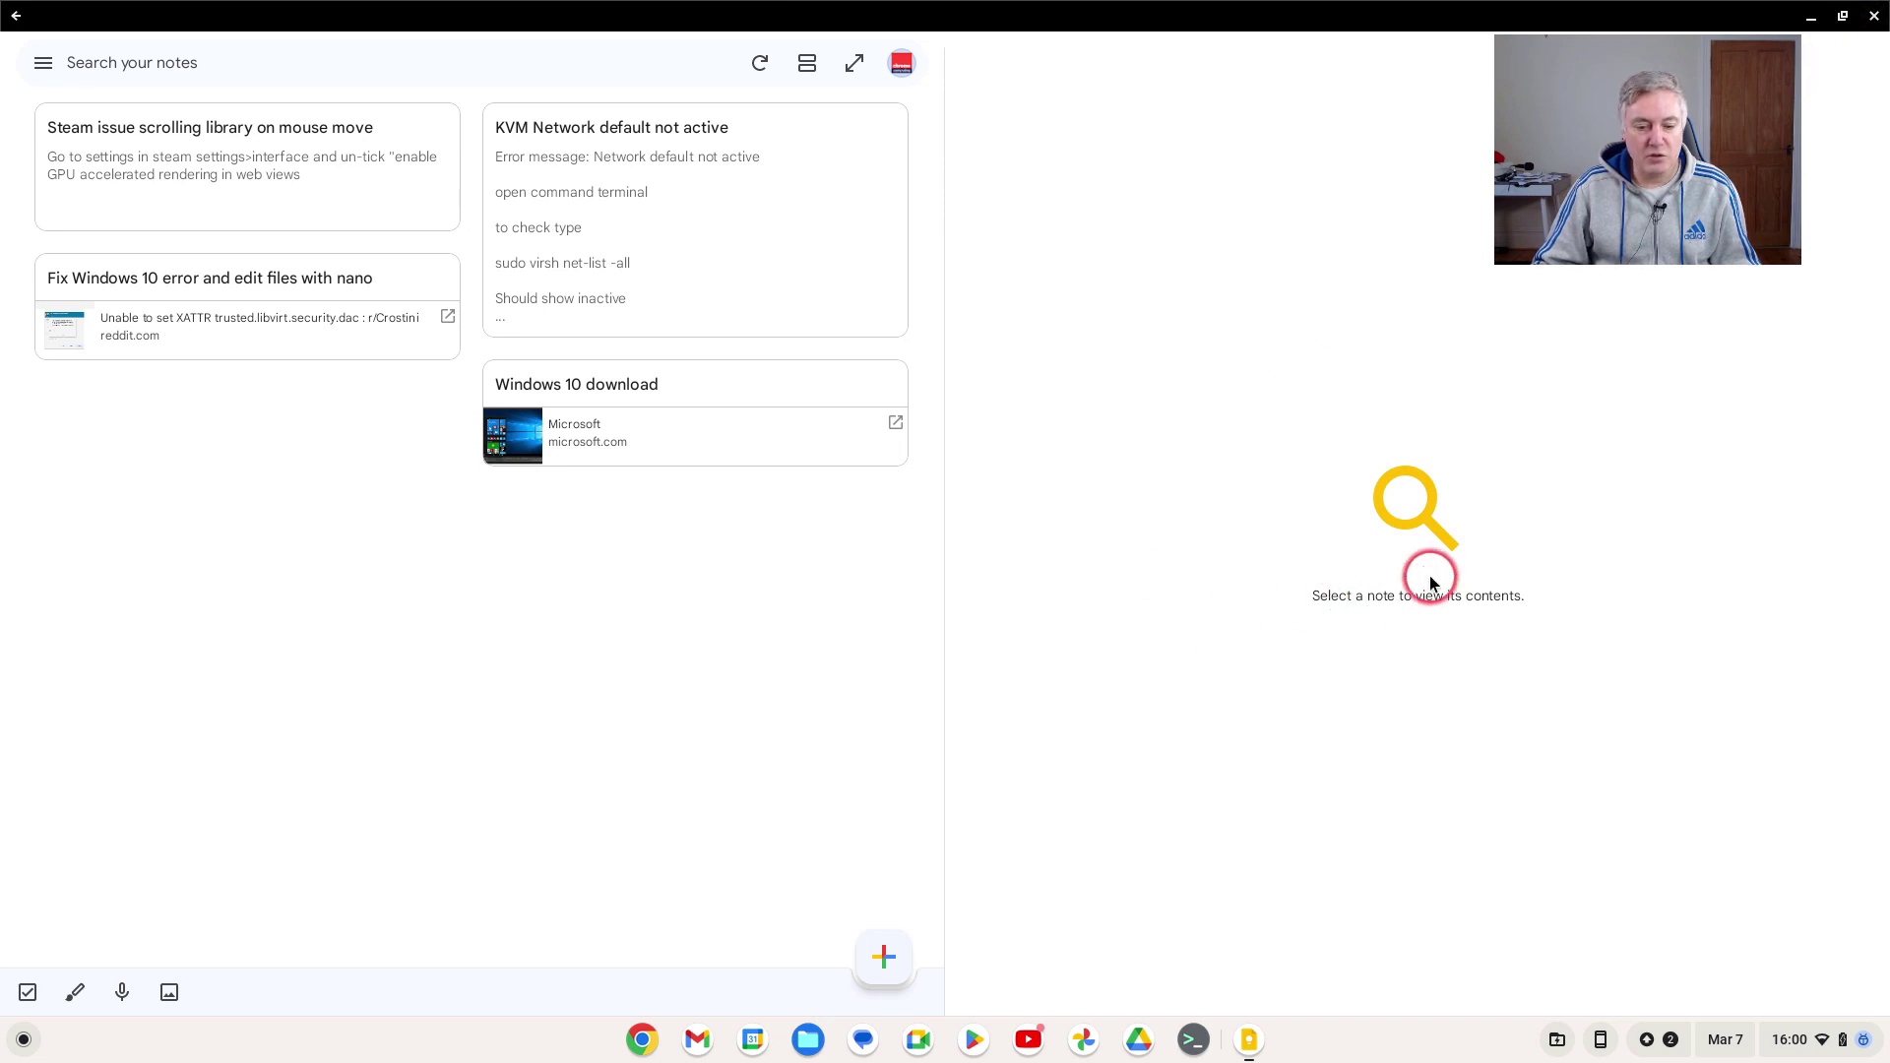
pyautogui.click(1845, 18)
# - Set the Keep Notes window to the Tablet size and move it slightly up and to the right
pyautogui.click(985, 230)
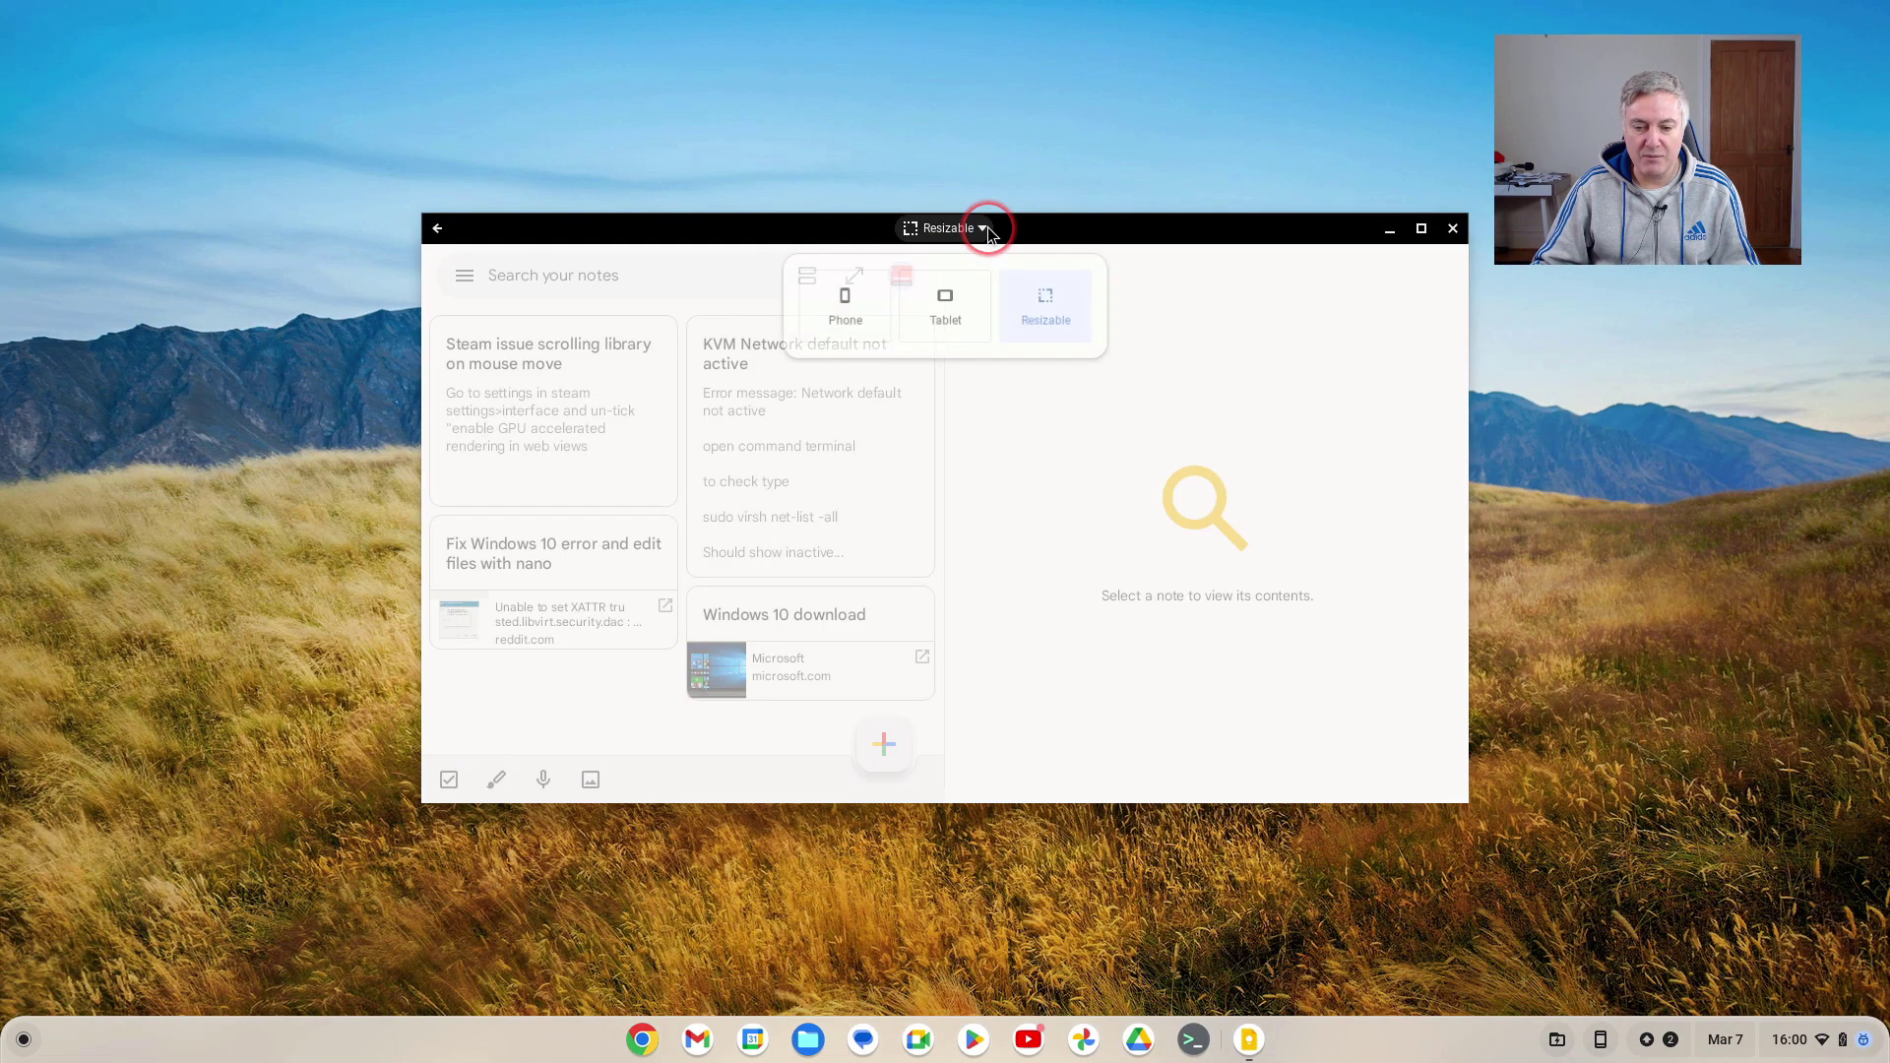
pyautogui.click(947, 308)
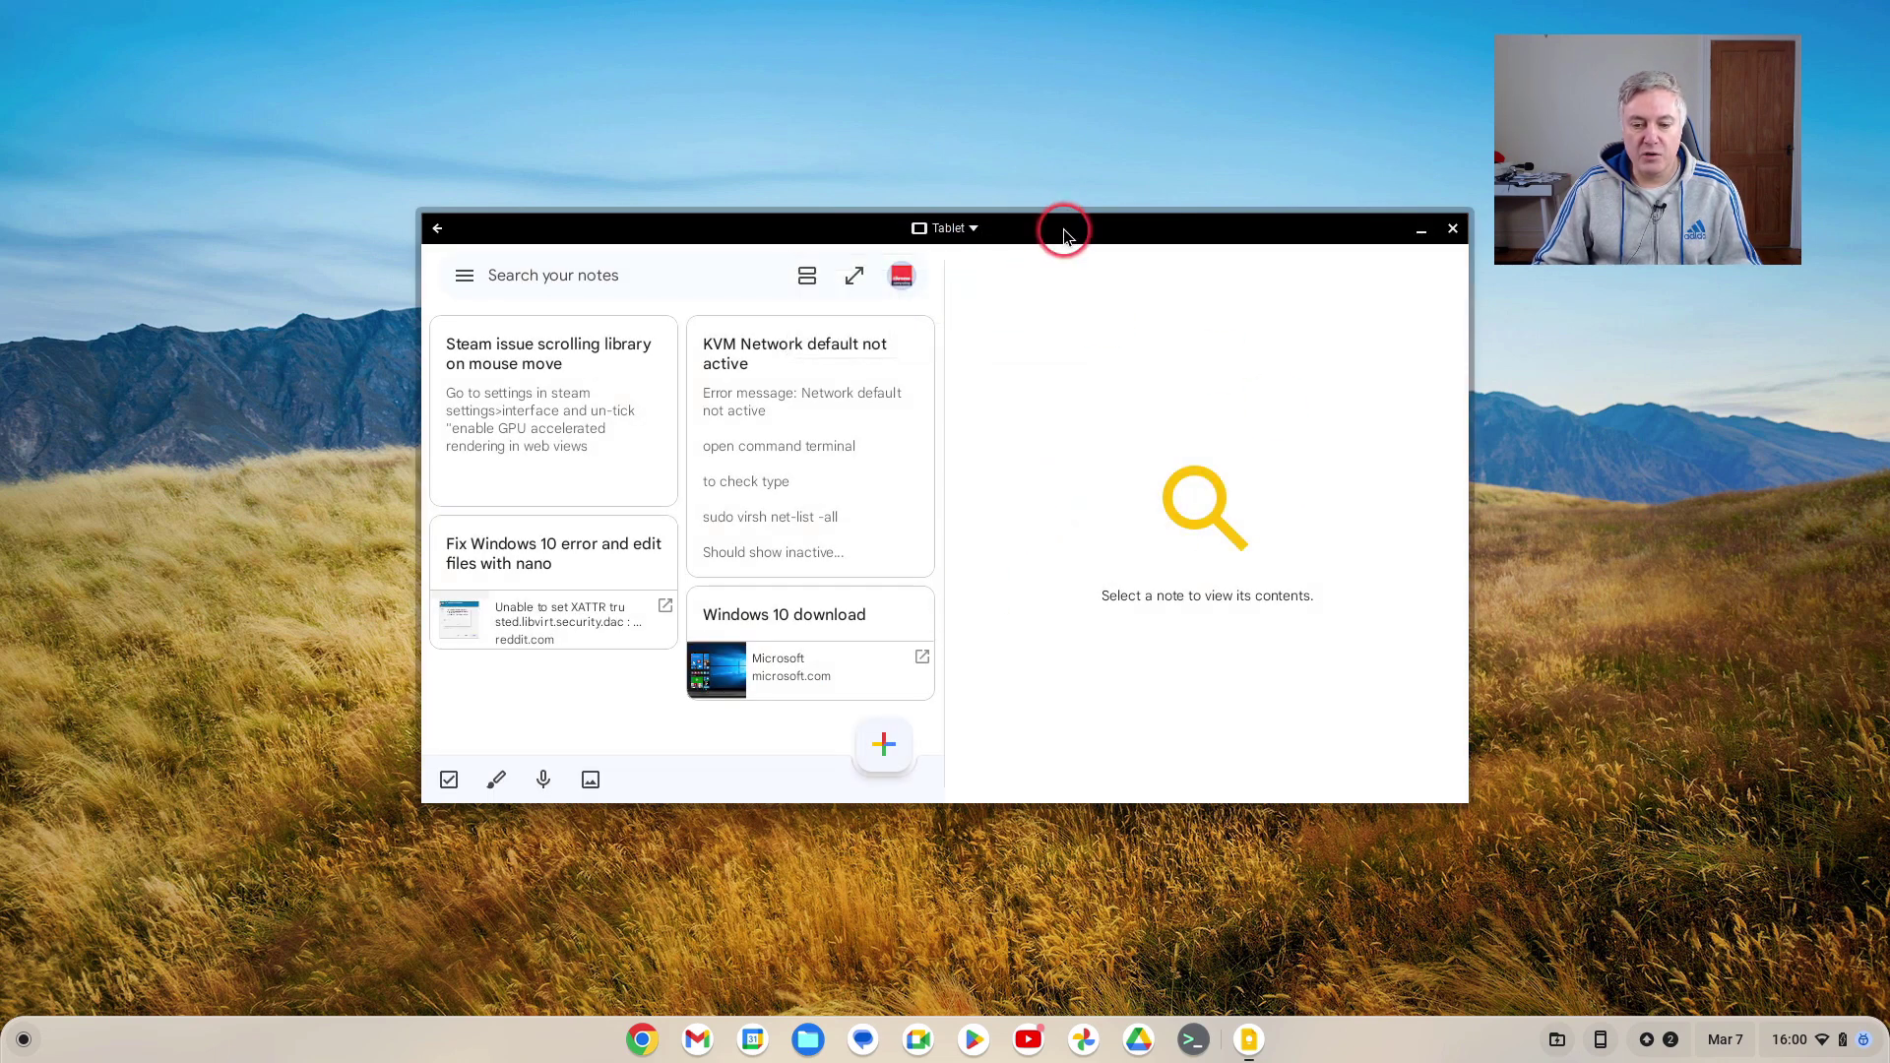
pyautogui.moveTo(1063, 236); pyautogui.dragTo(1102, 197)
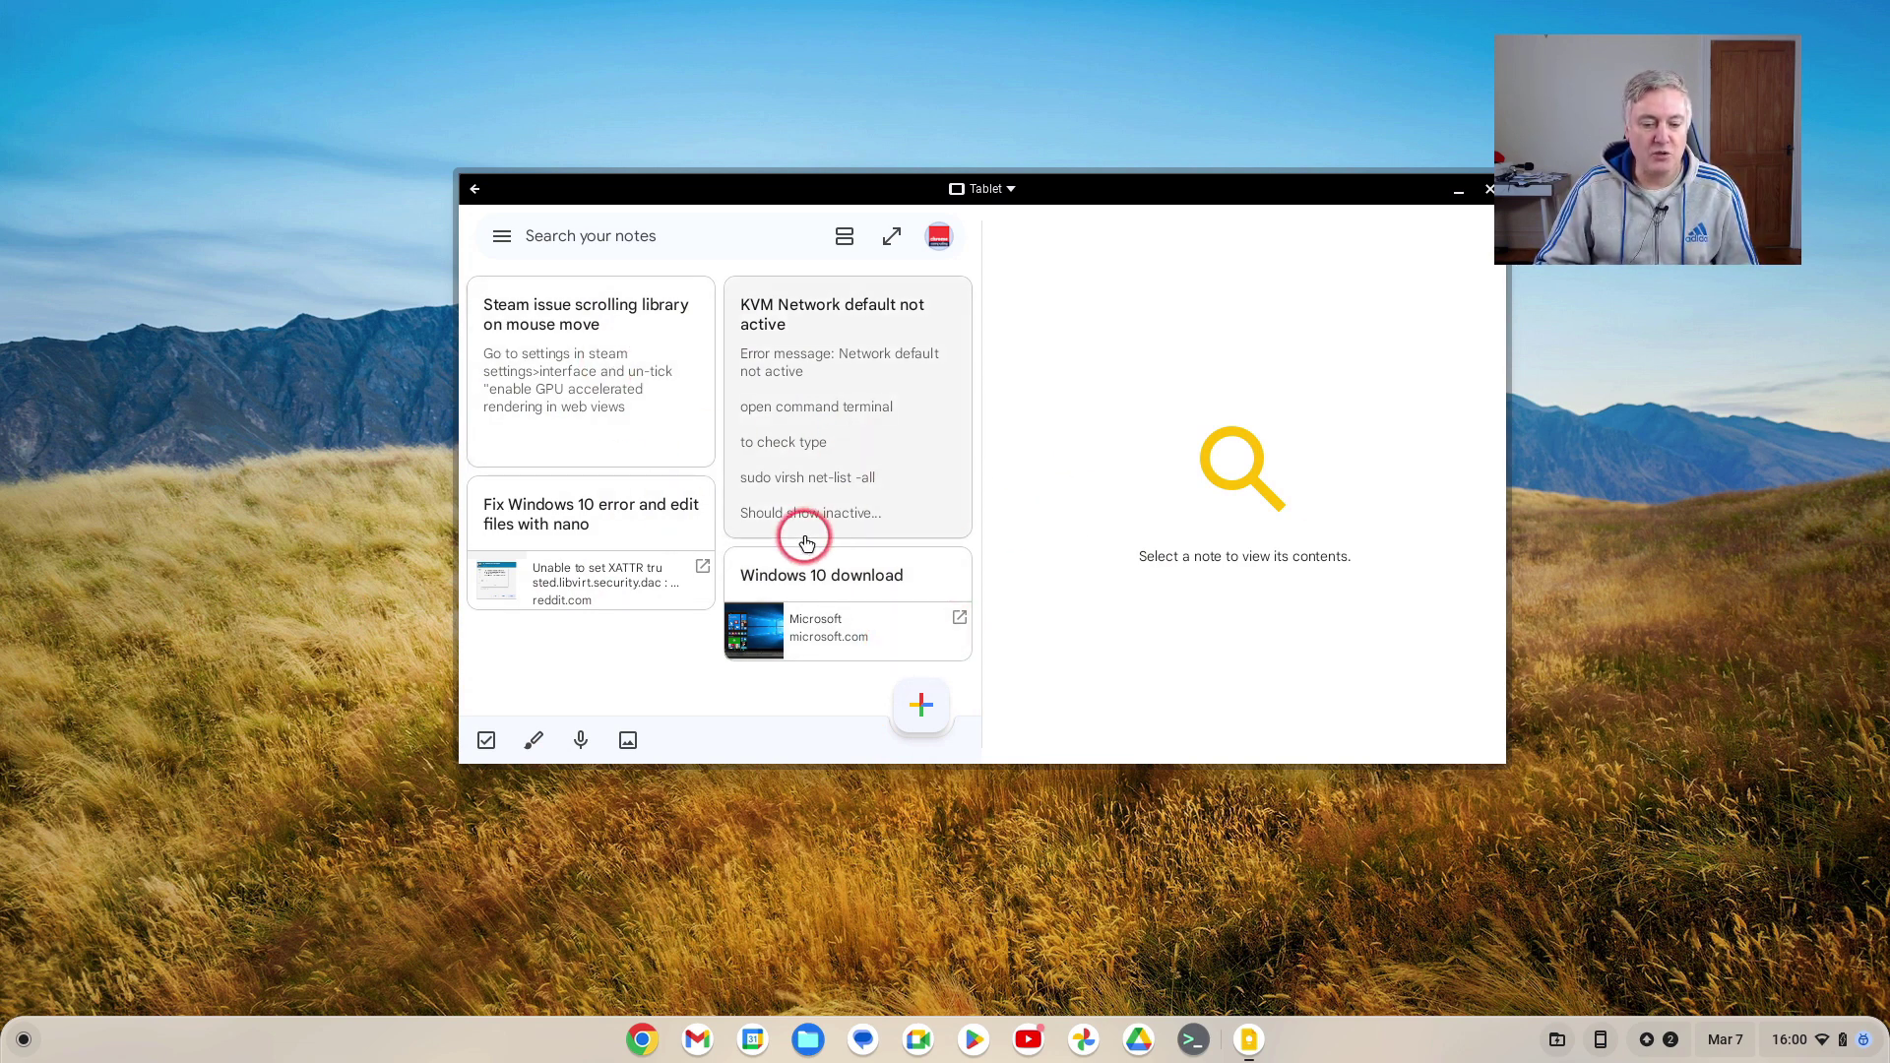
# - Open the note "Fix Windows 10 error and edit files with nano" and follow its Reddit link preview to view the page
pyautogui.click(617, 527)
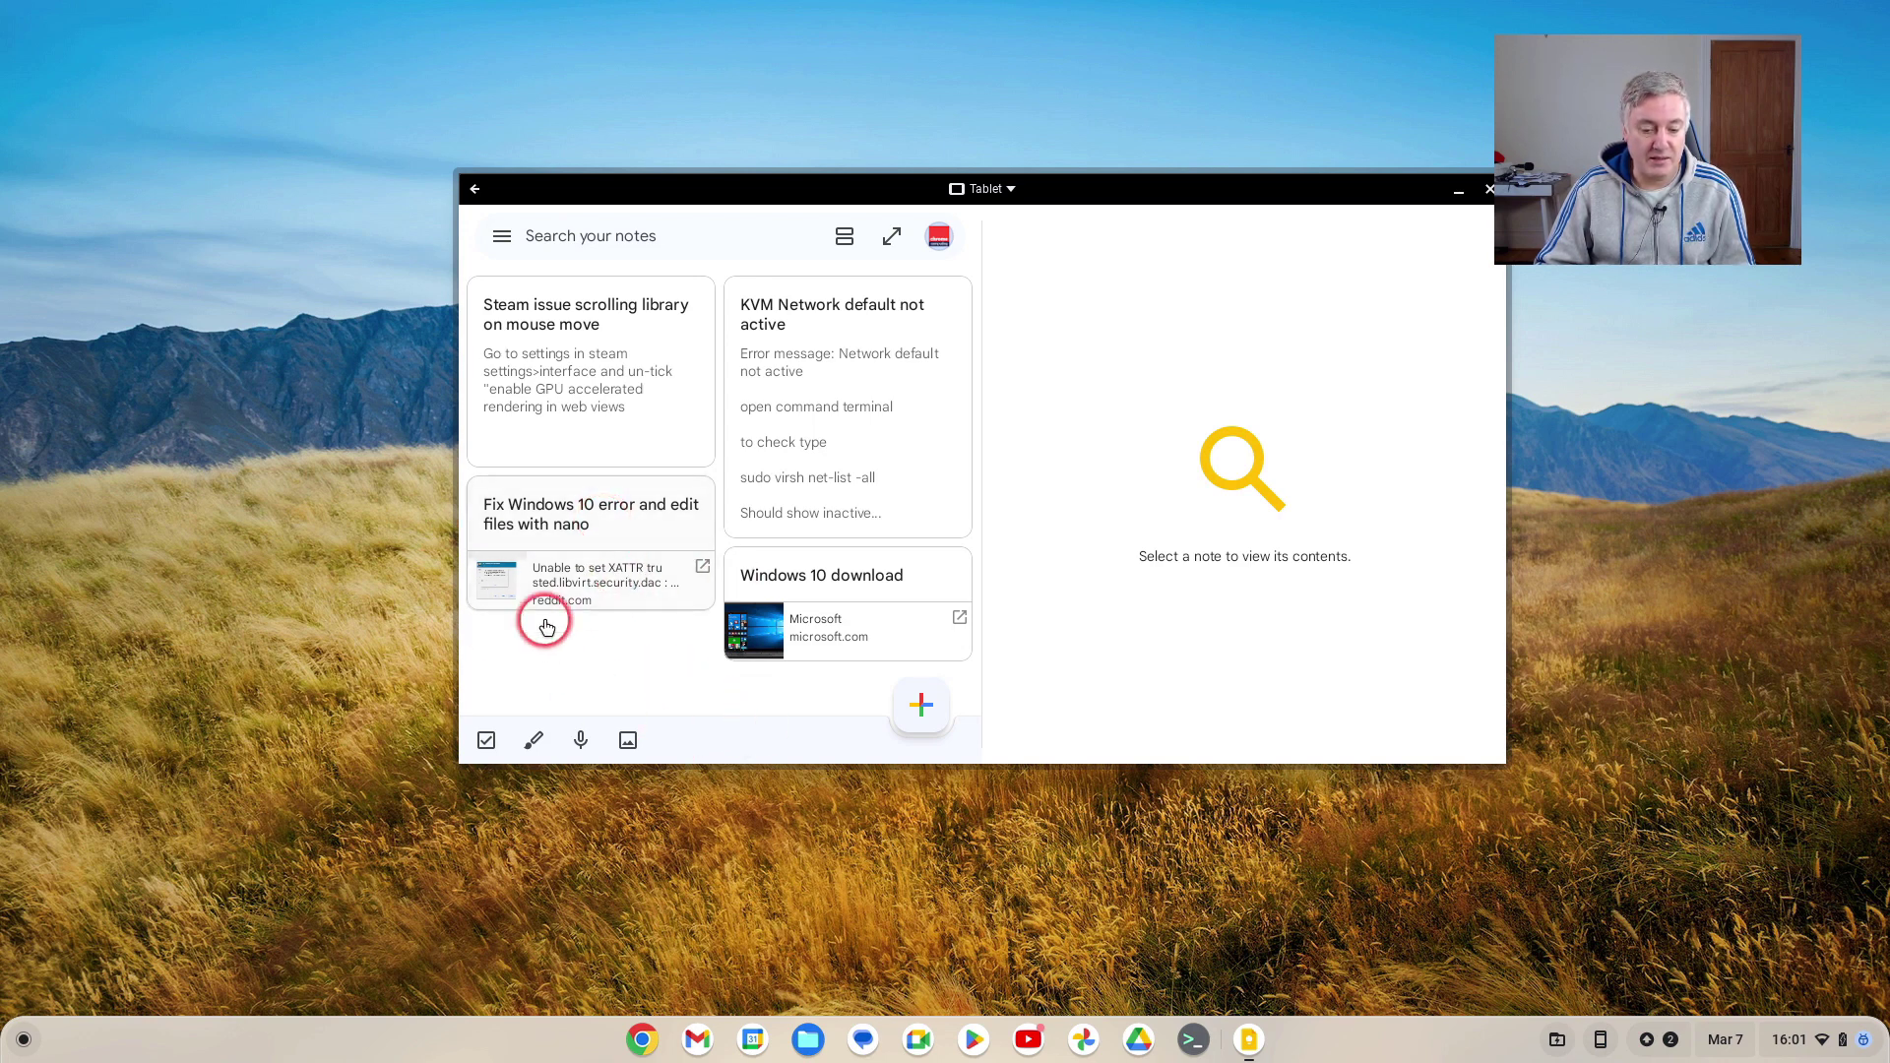
pyautogui.click(635, 516)
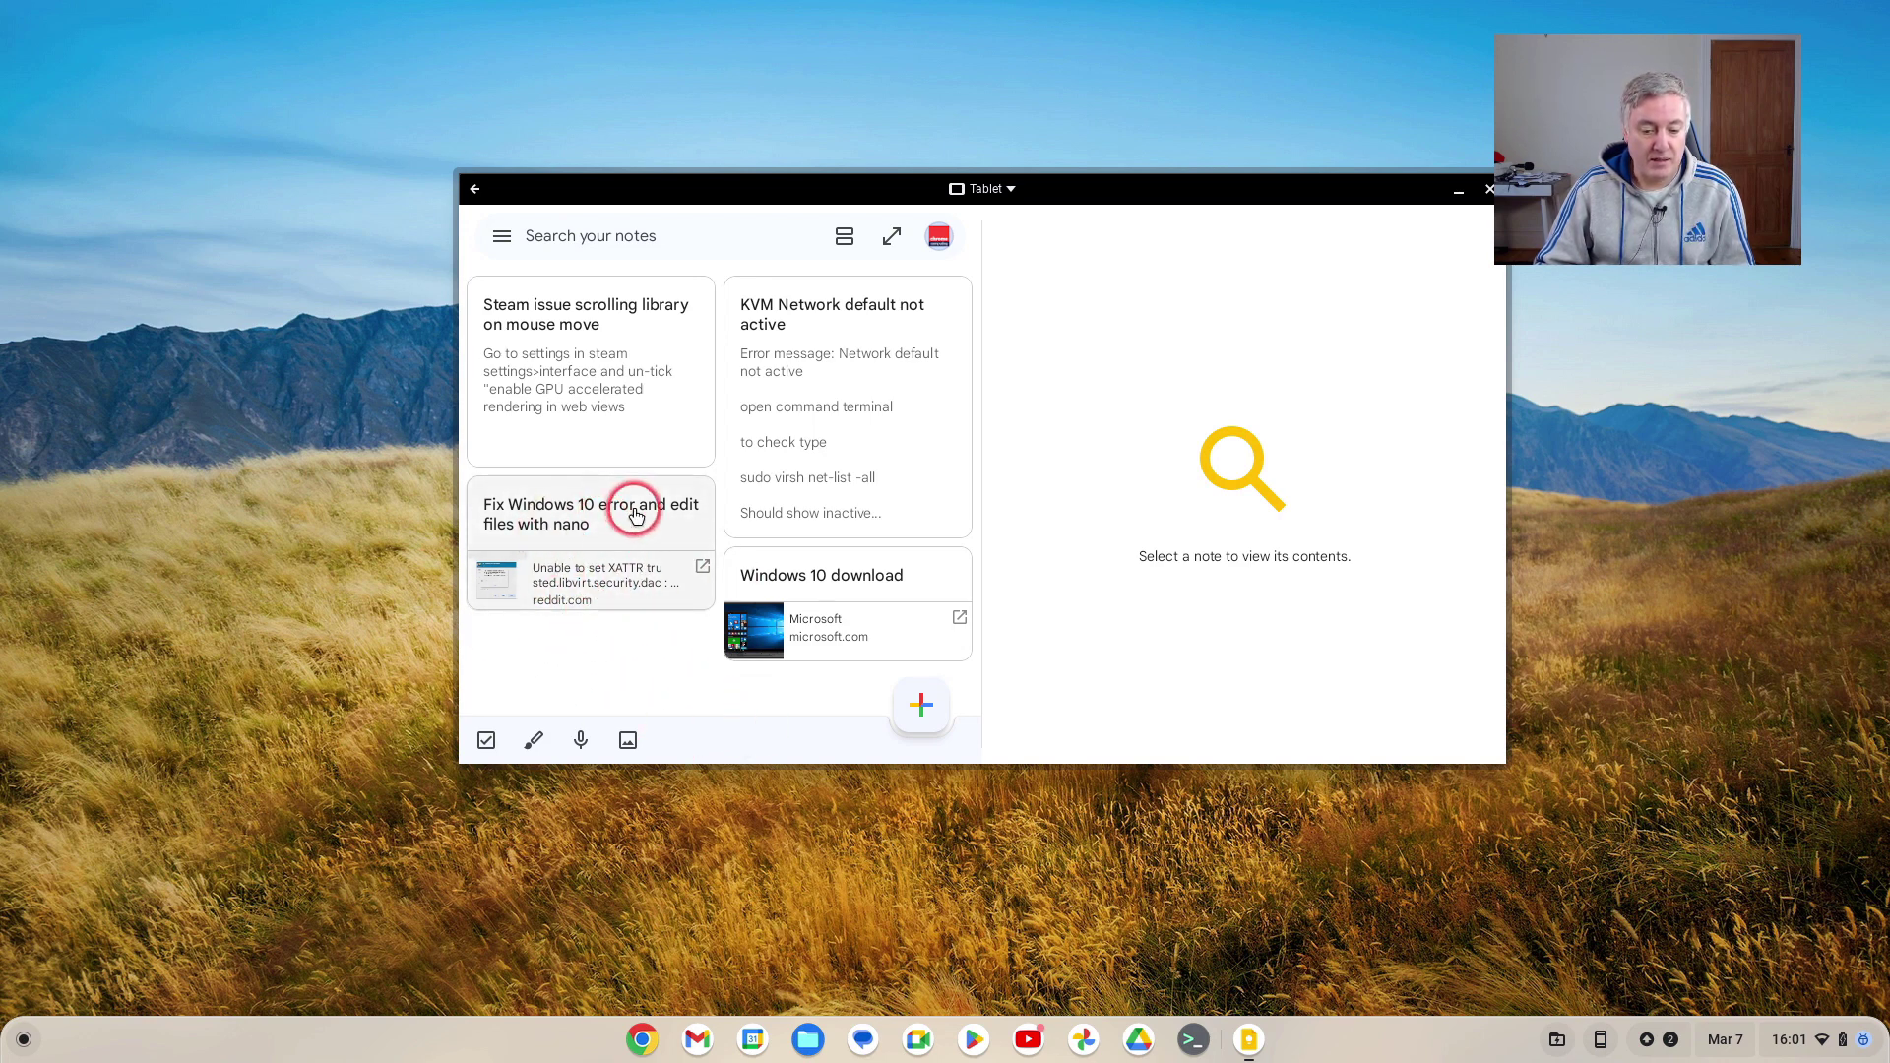
pyautogui.click(578, 532)
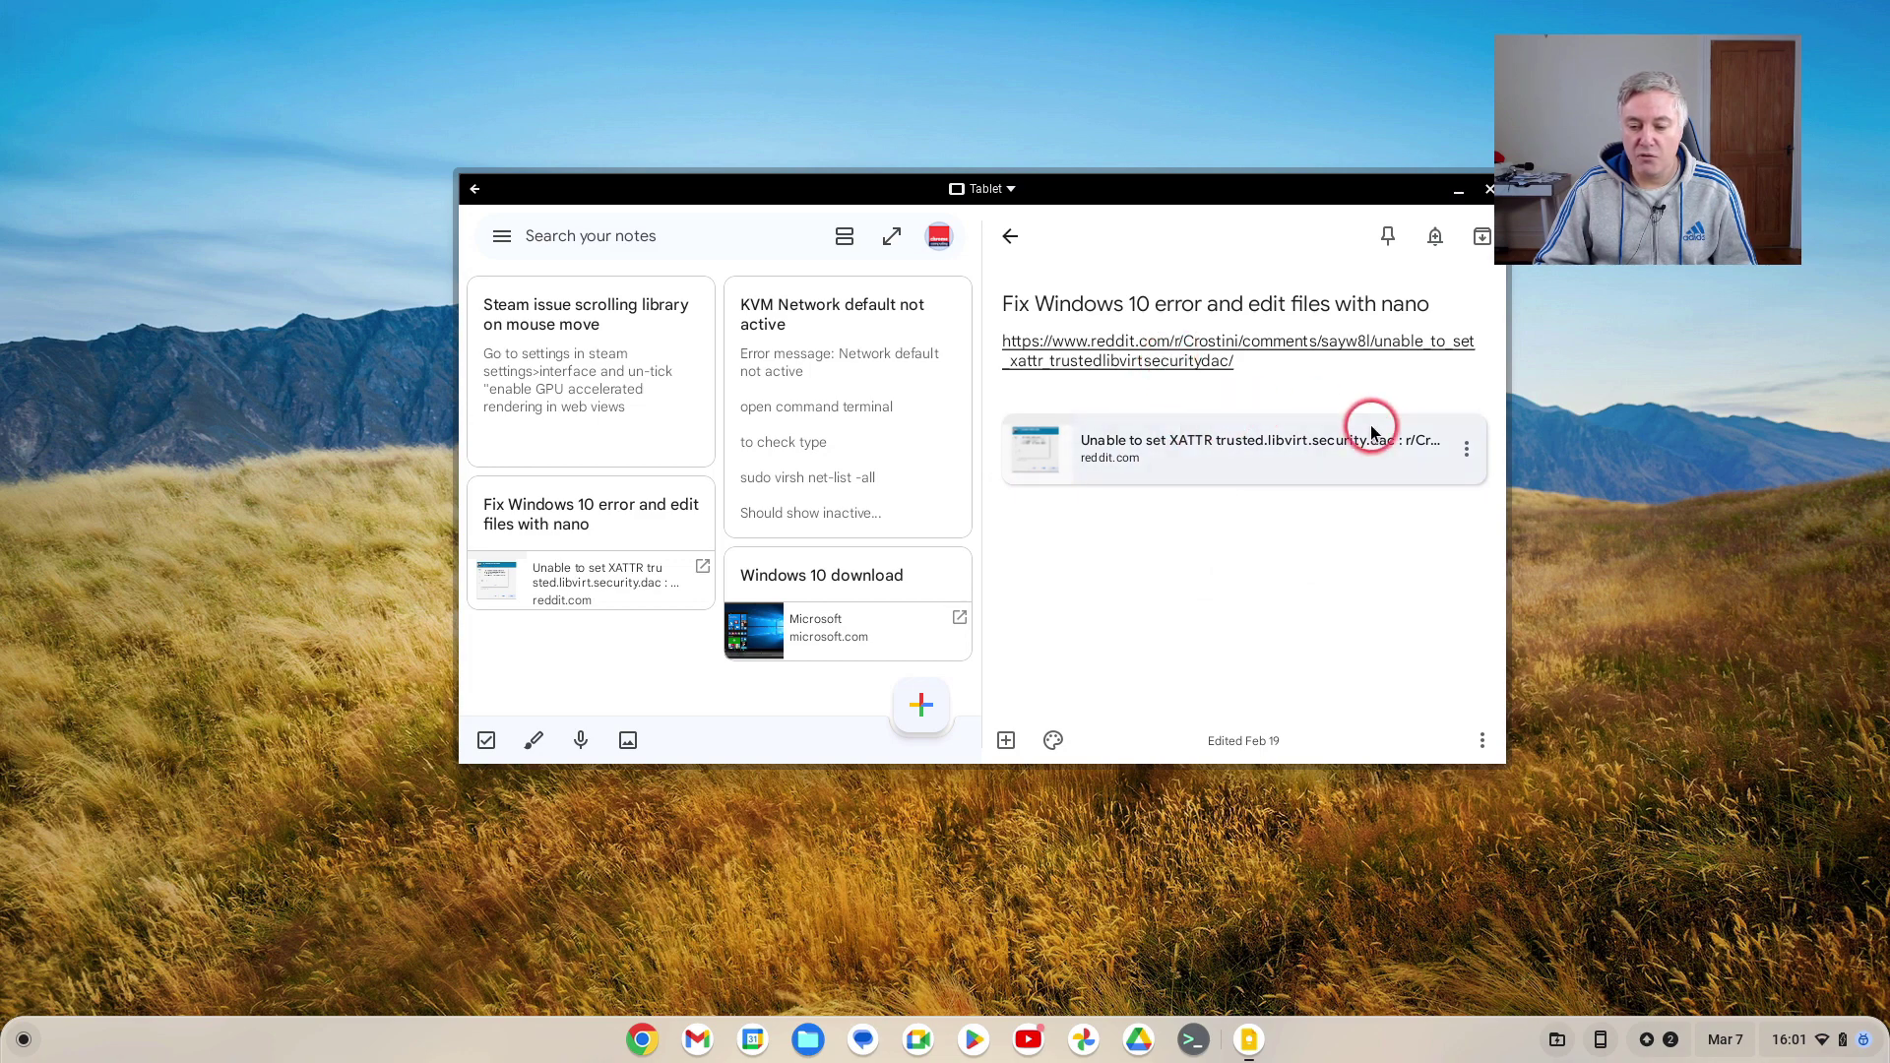
pyautogui.click(1248, 473)
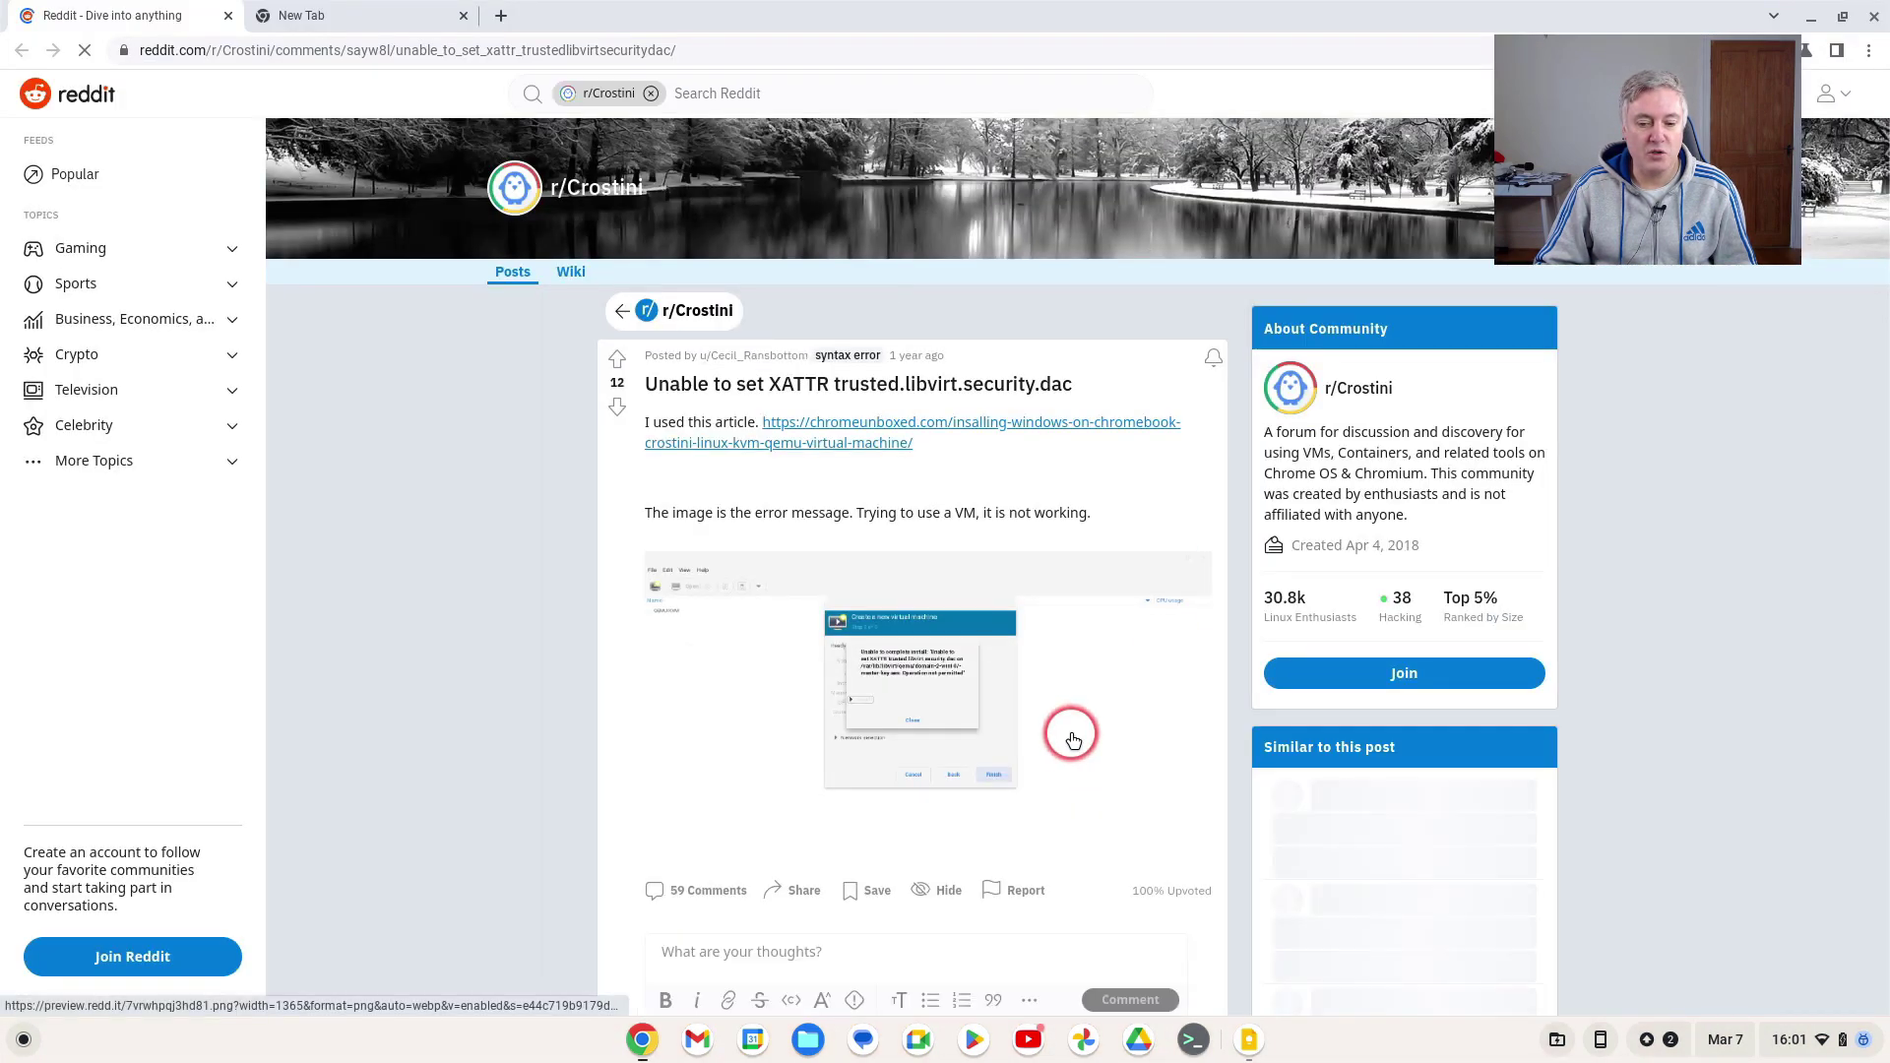
pyautogui.scroll(-3, 1093, 561)
pyautogui.scroll(3, 1093, 561)
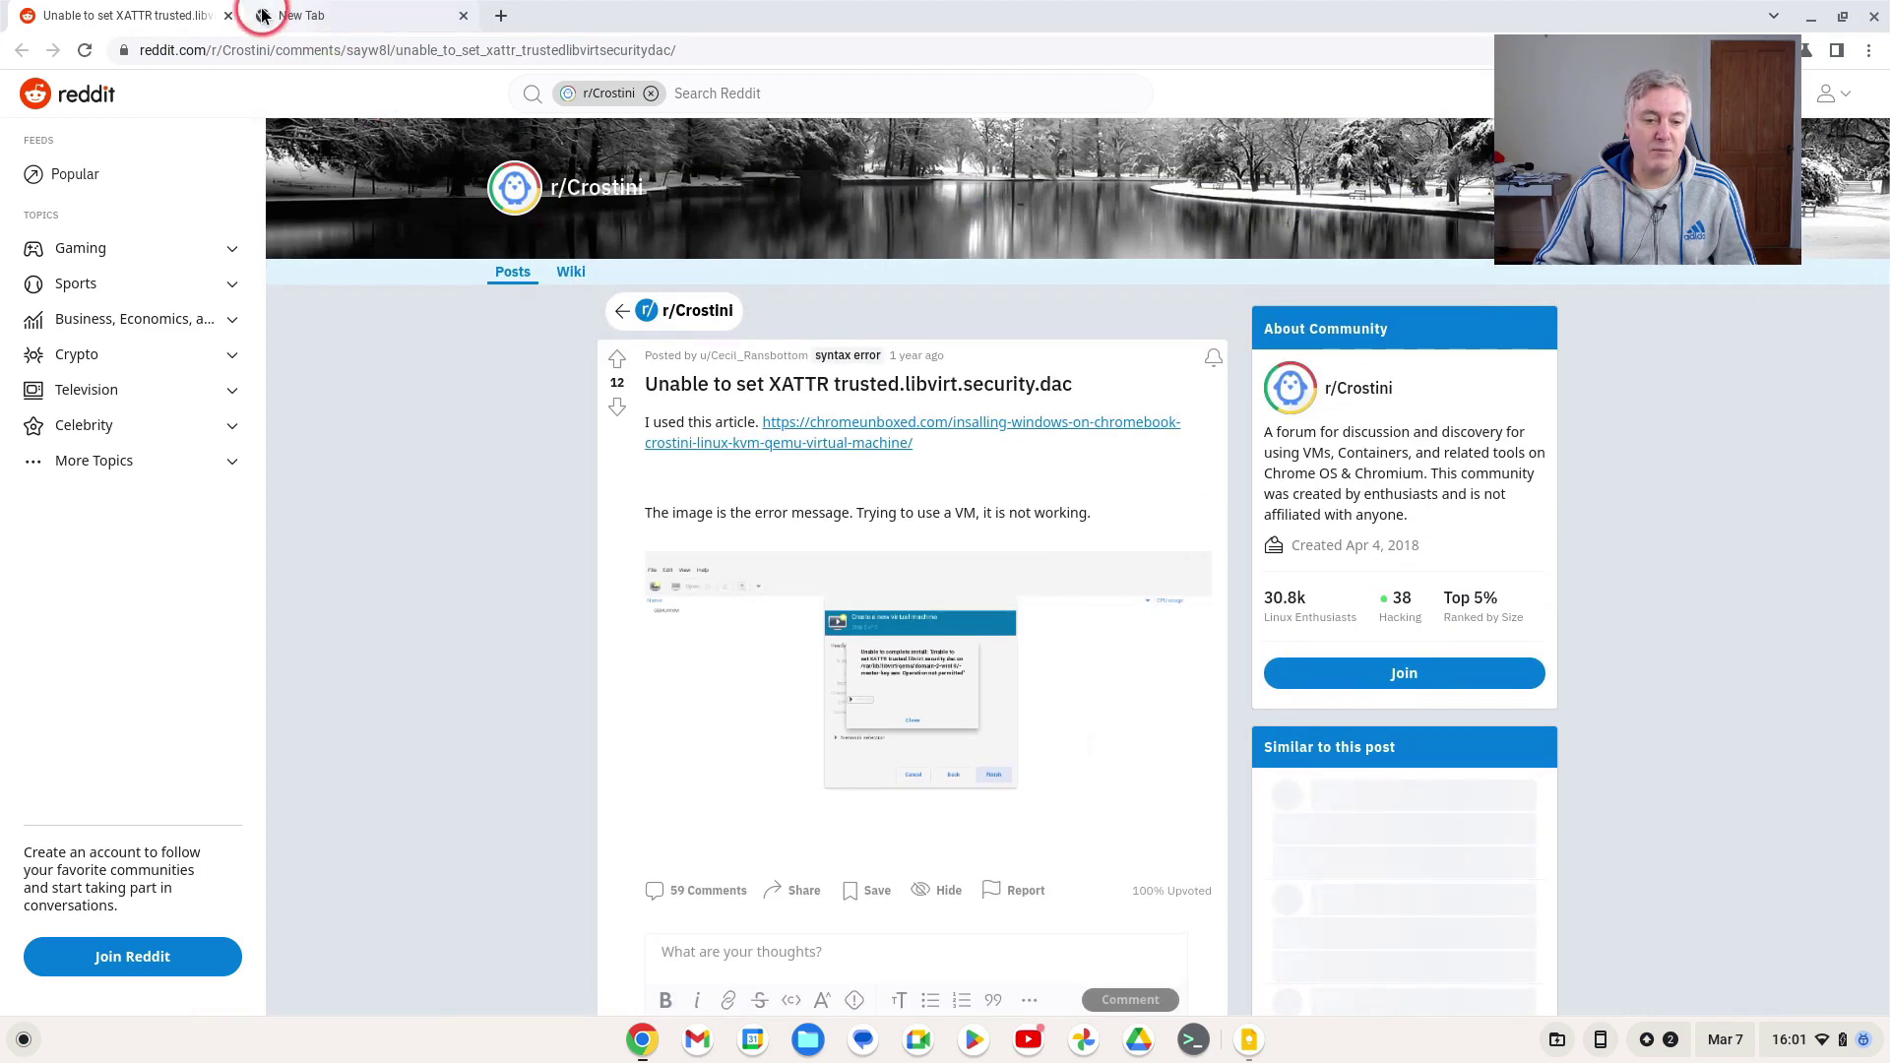
# - Close the Reddit page and the browser, and return from the open note to the notes list
pyautogui.click(227, 16)
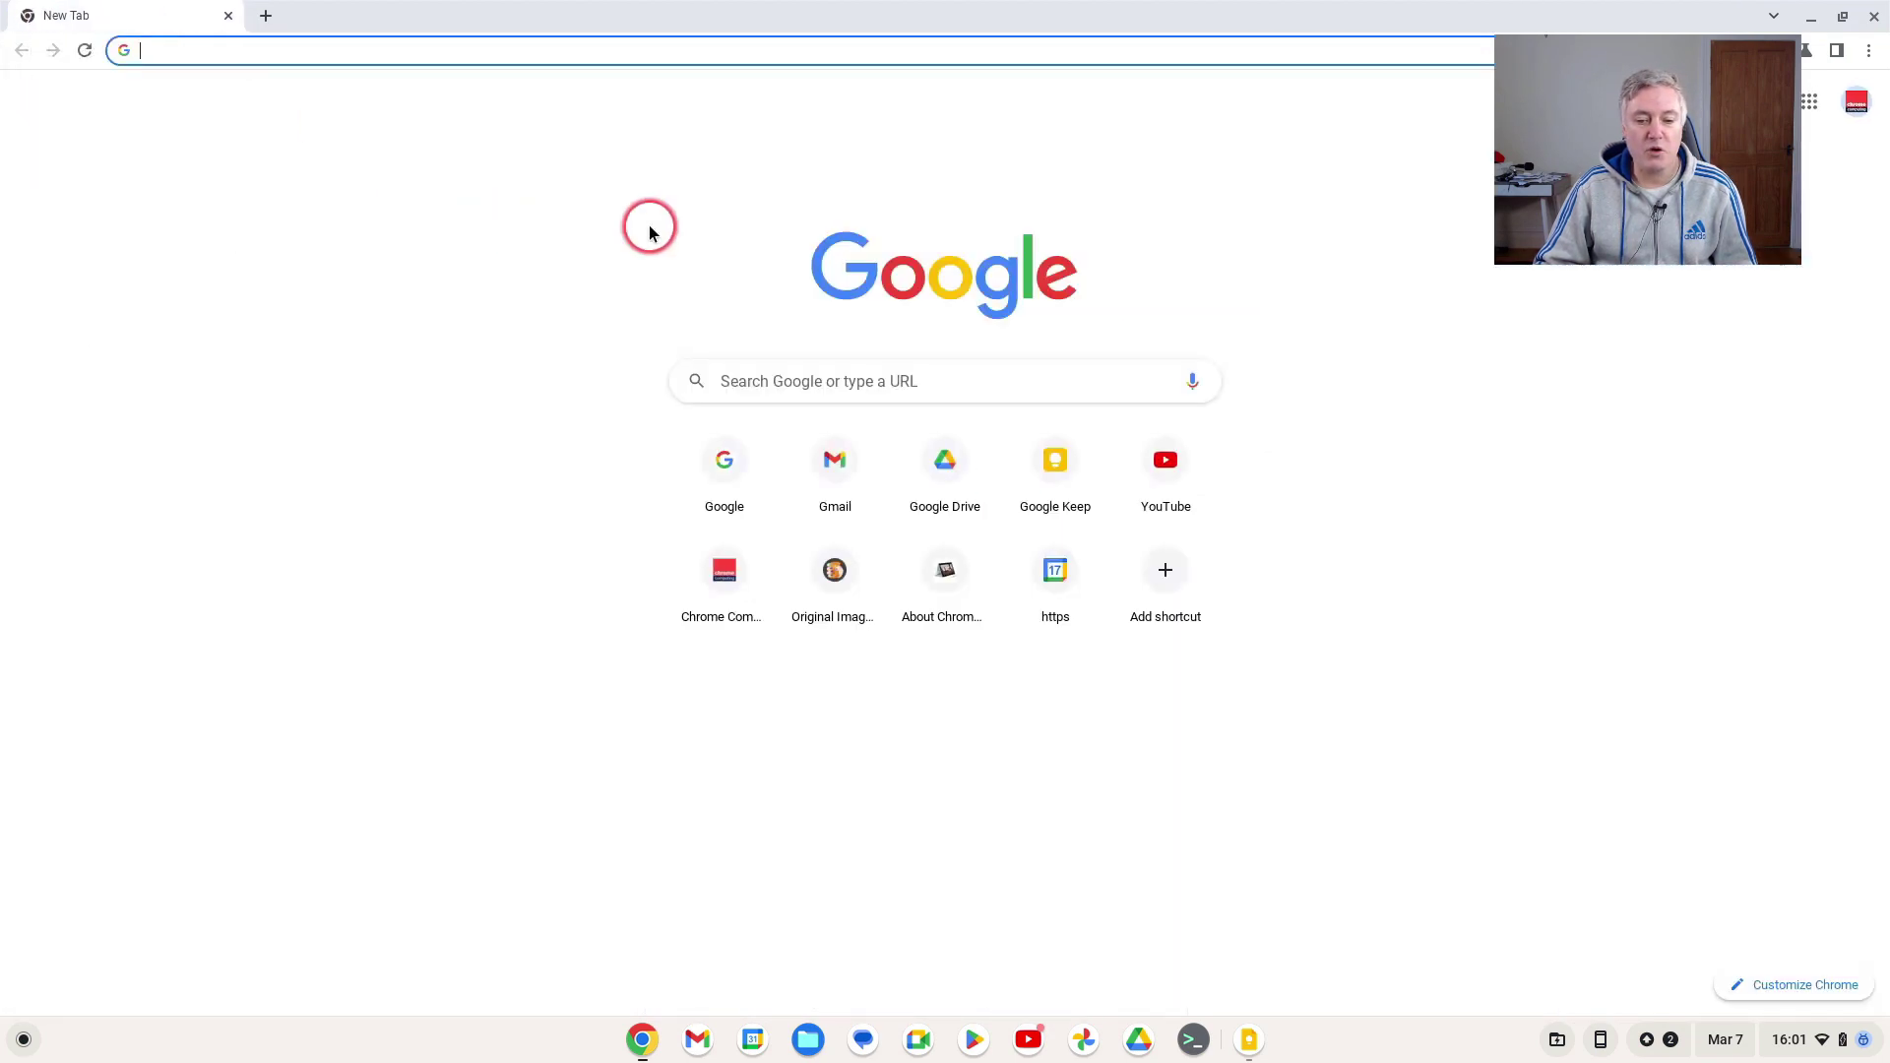
pyautogui.click(1874, 17)
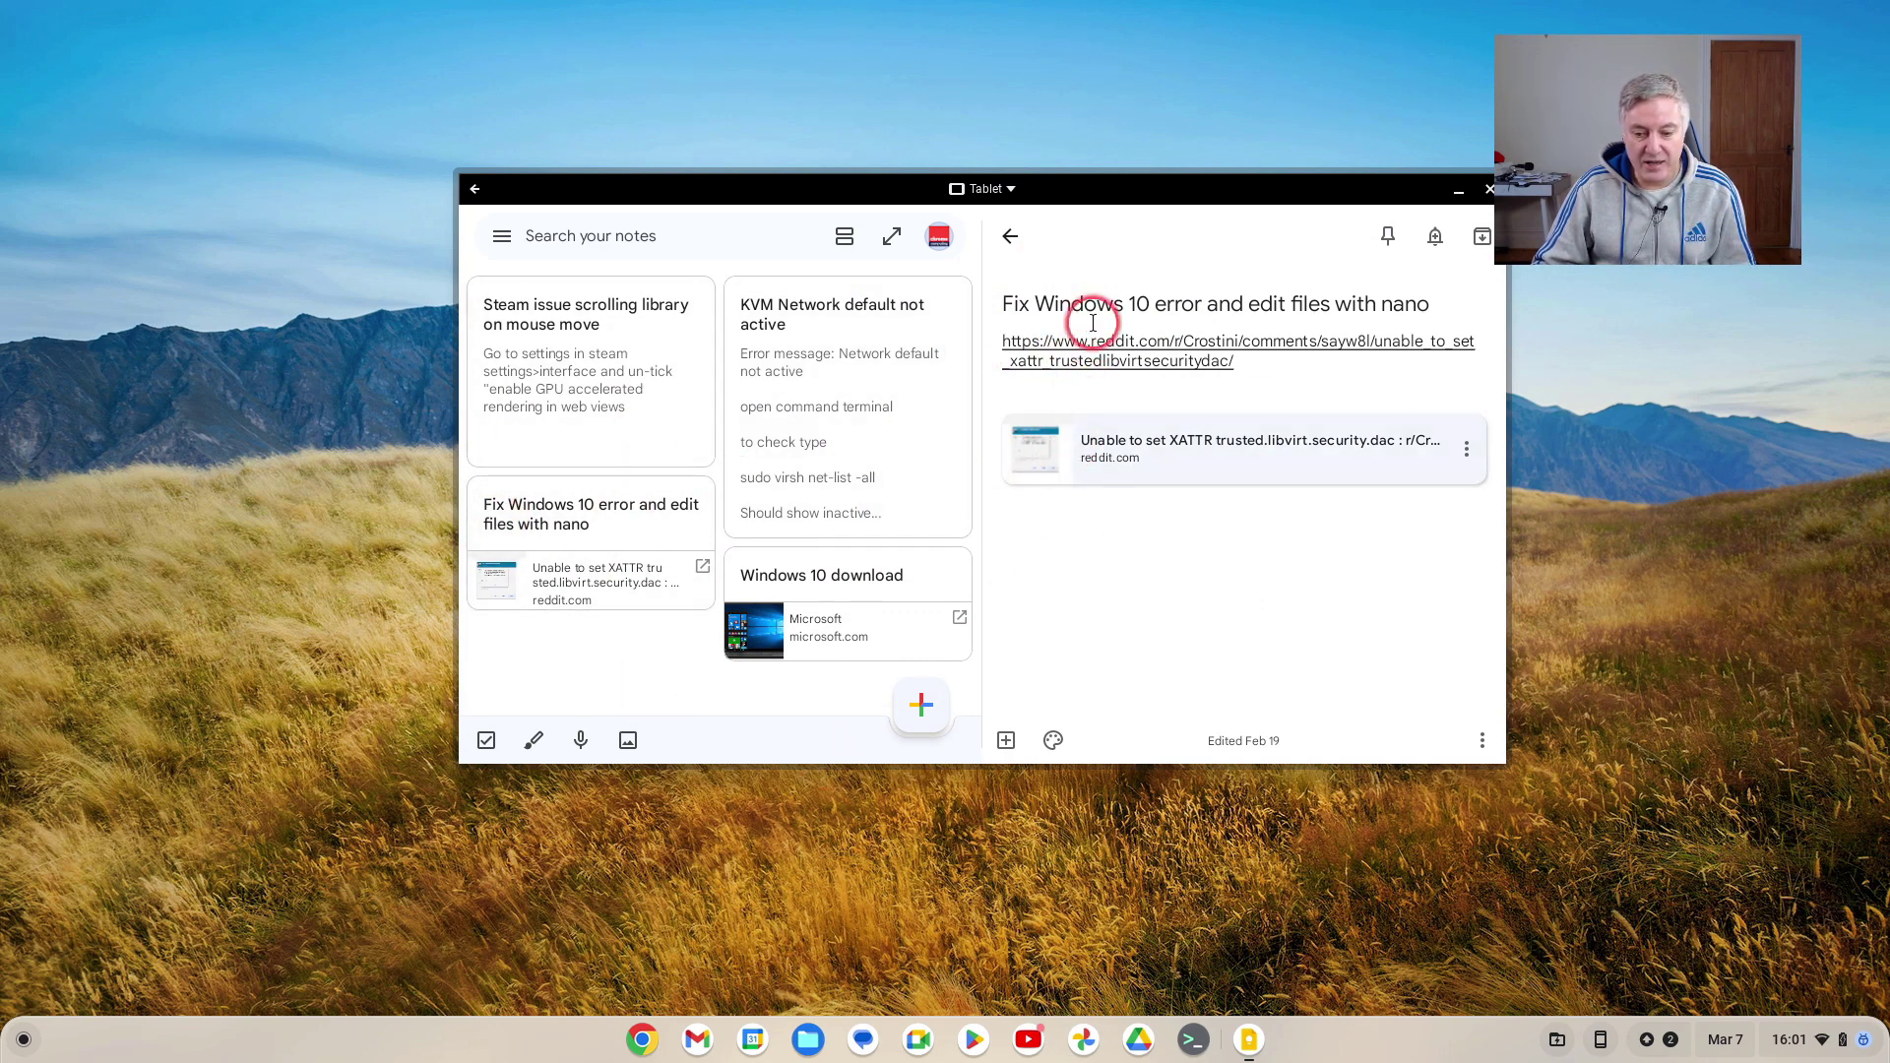
pyautogui.click(1011, 238)
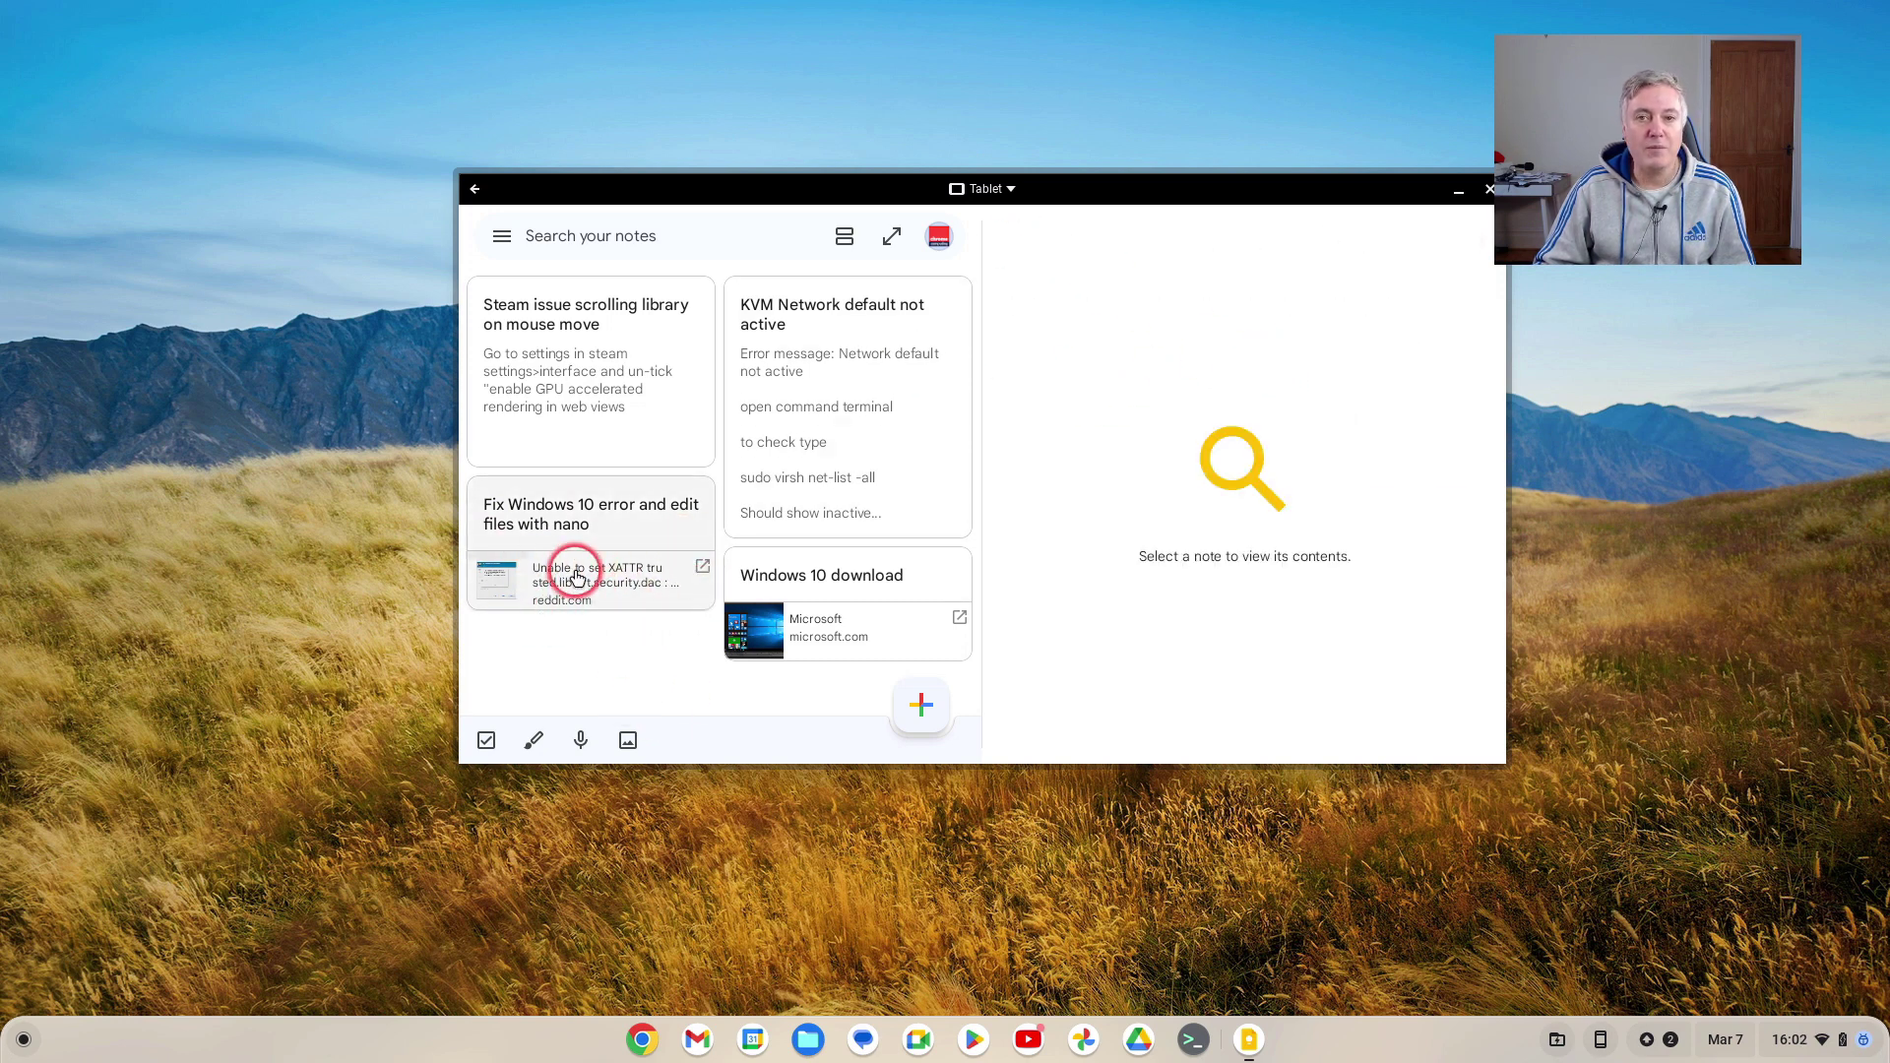
# - Open the Reddit link directly from the Windows 10 error note's card, and close the browser tabs
pyautogui.click(706, 571)
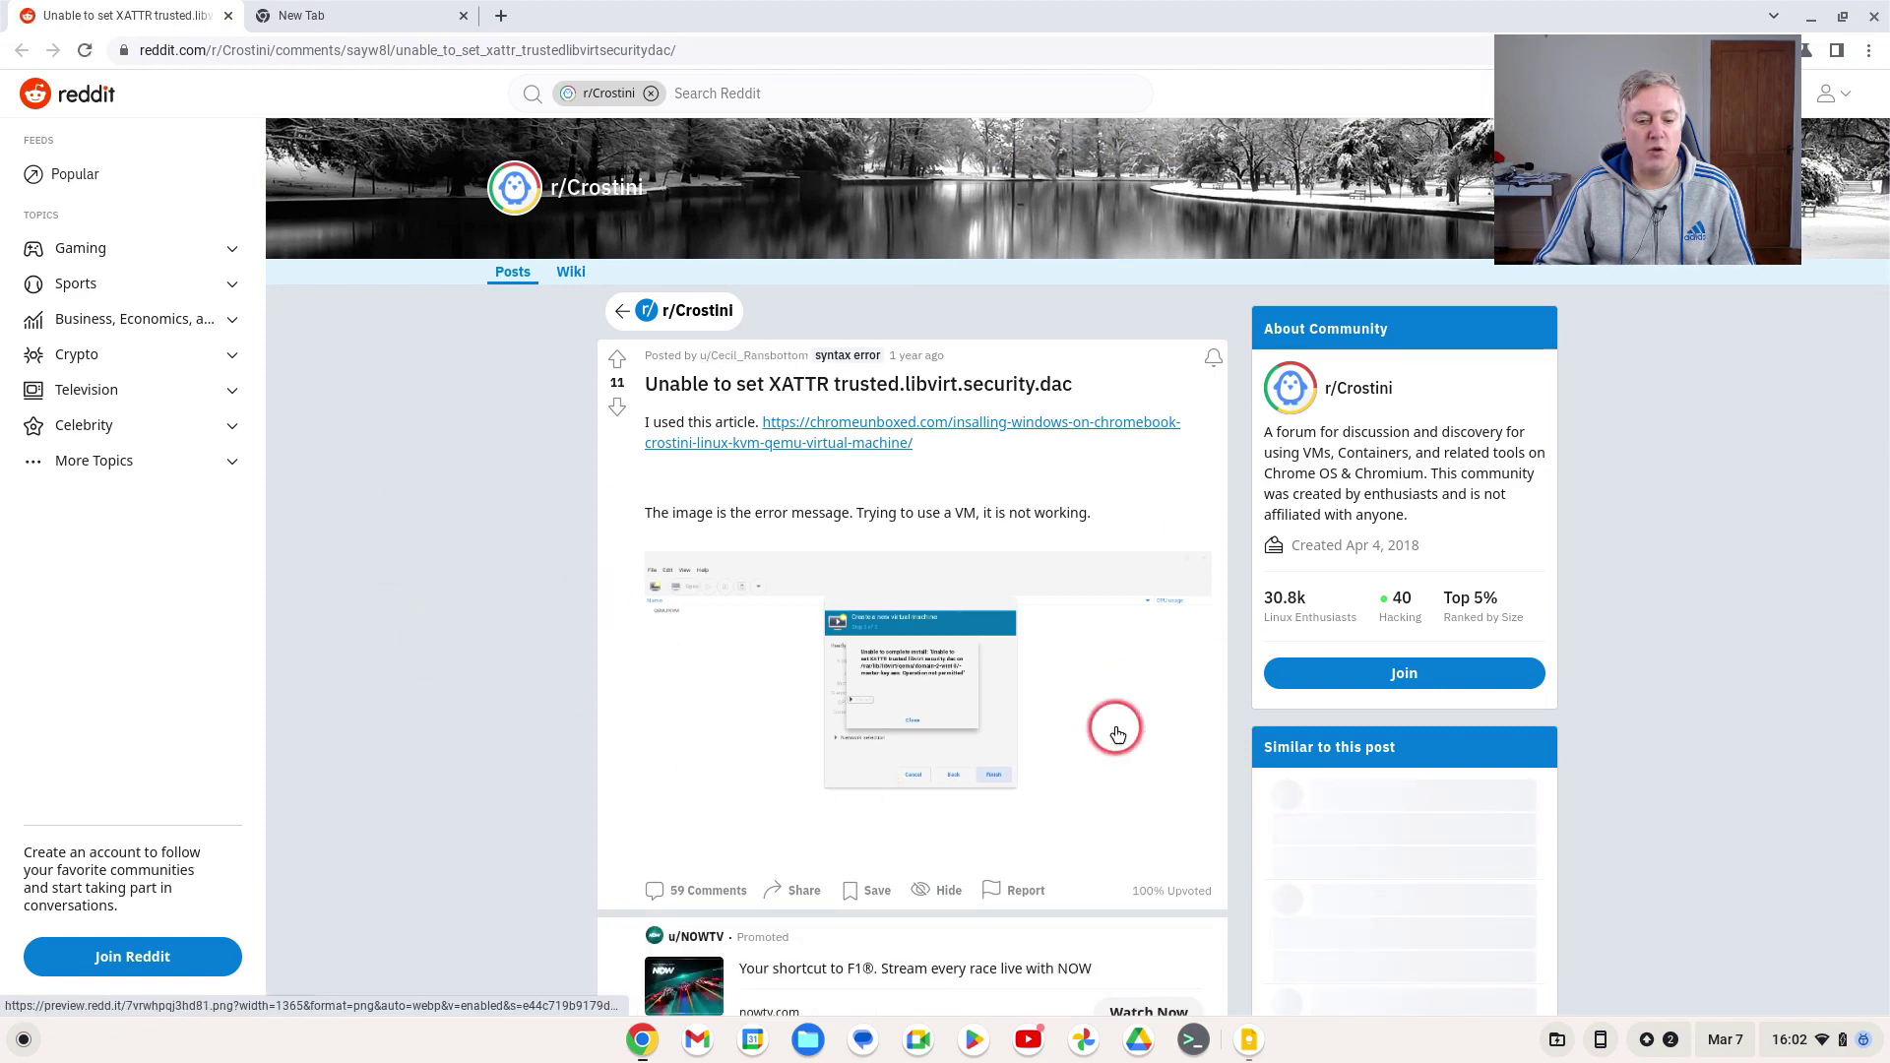
pyautogui.click(228, 16)
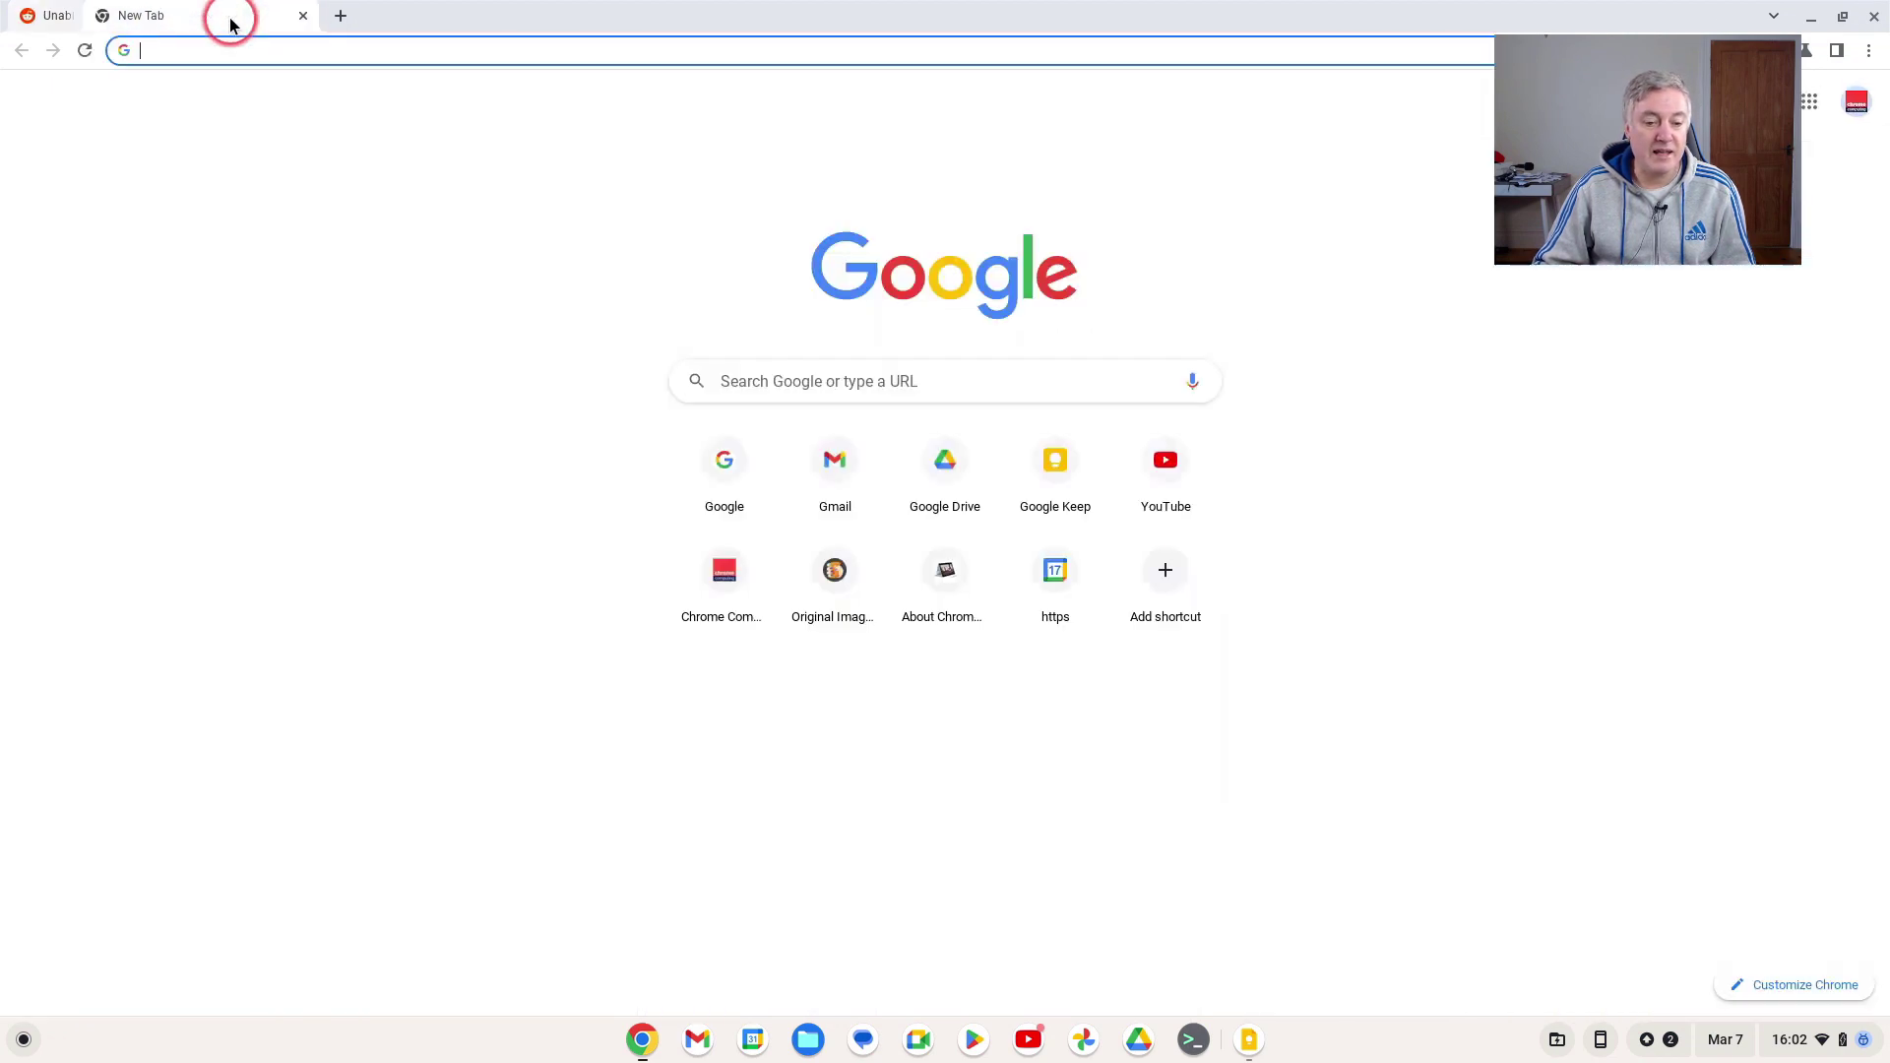
pyautogui.click(228, 15)
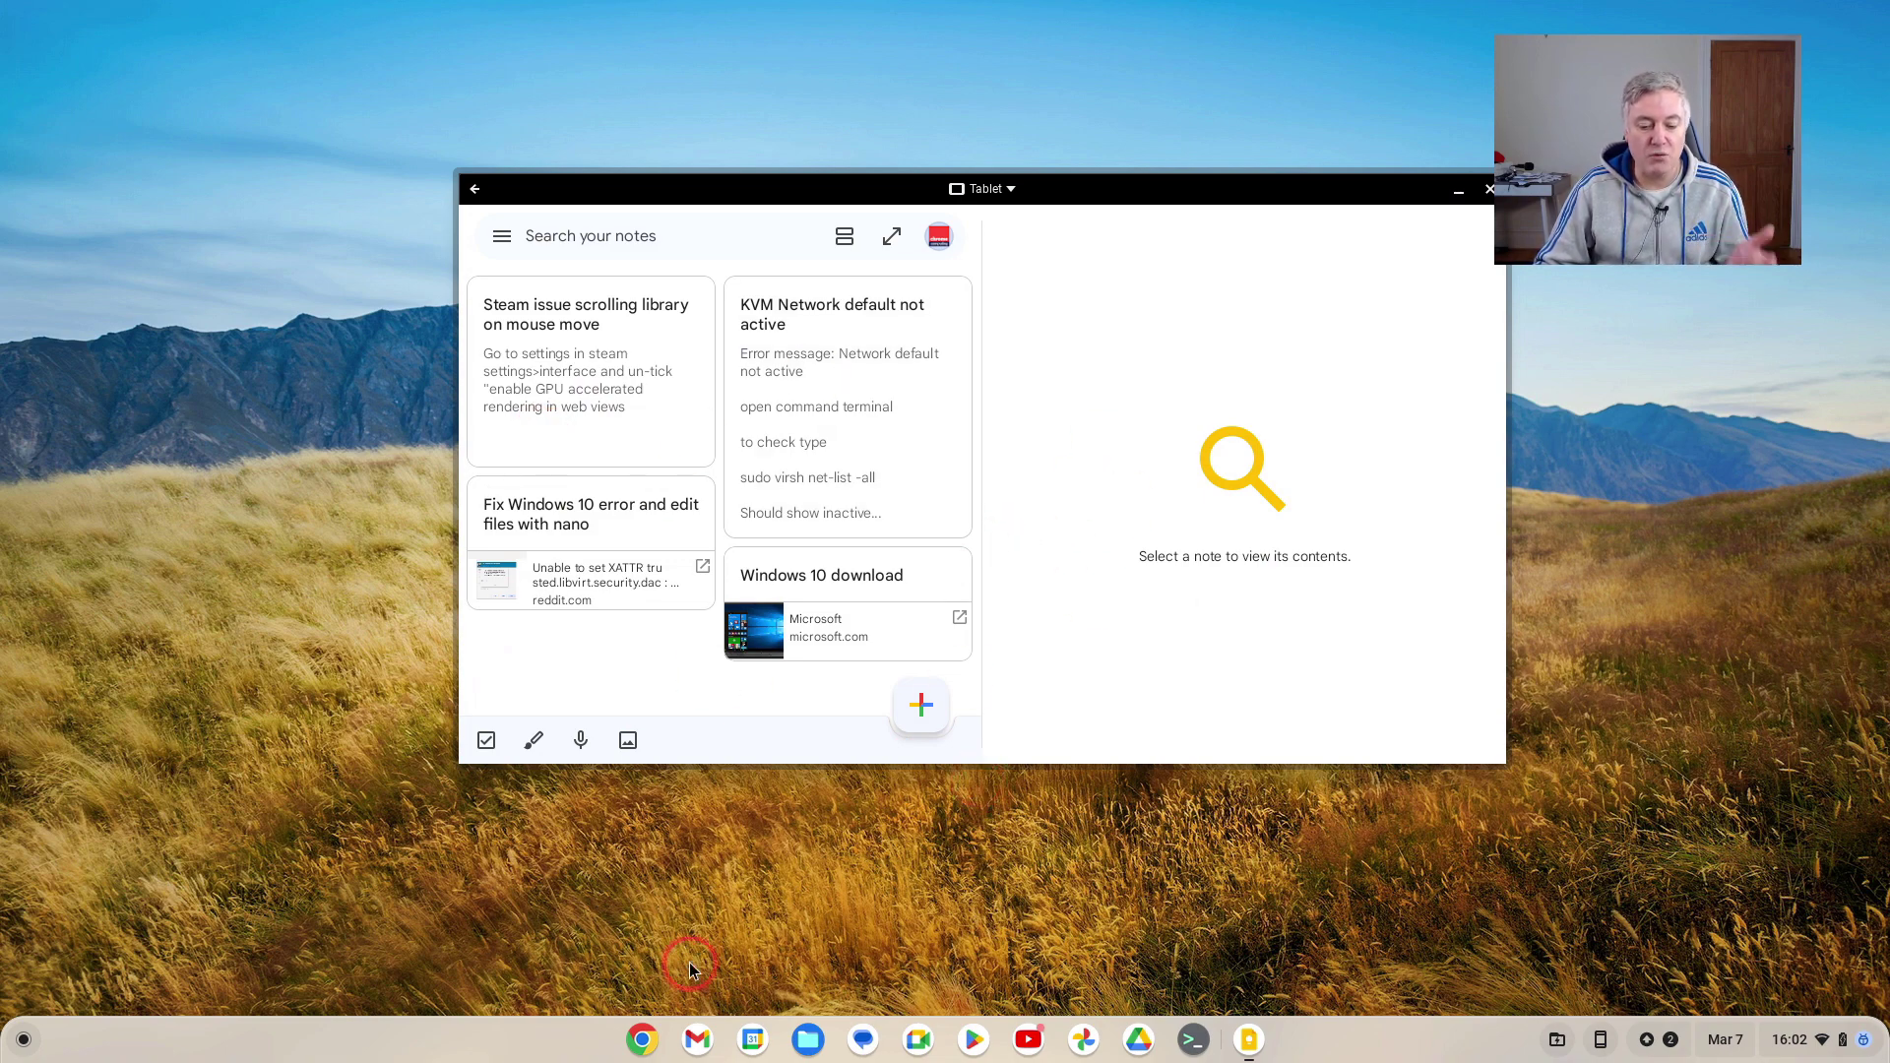
# - Switch to Chrome, go to bbc.co.uk and open the article about Eurovision 2023 tickets selling out
pyautogui.click(641, 1042)
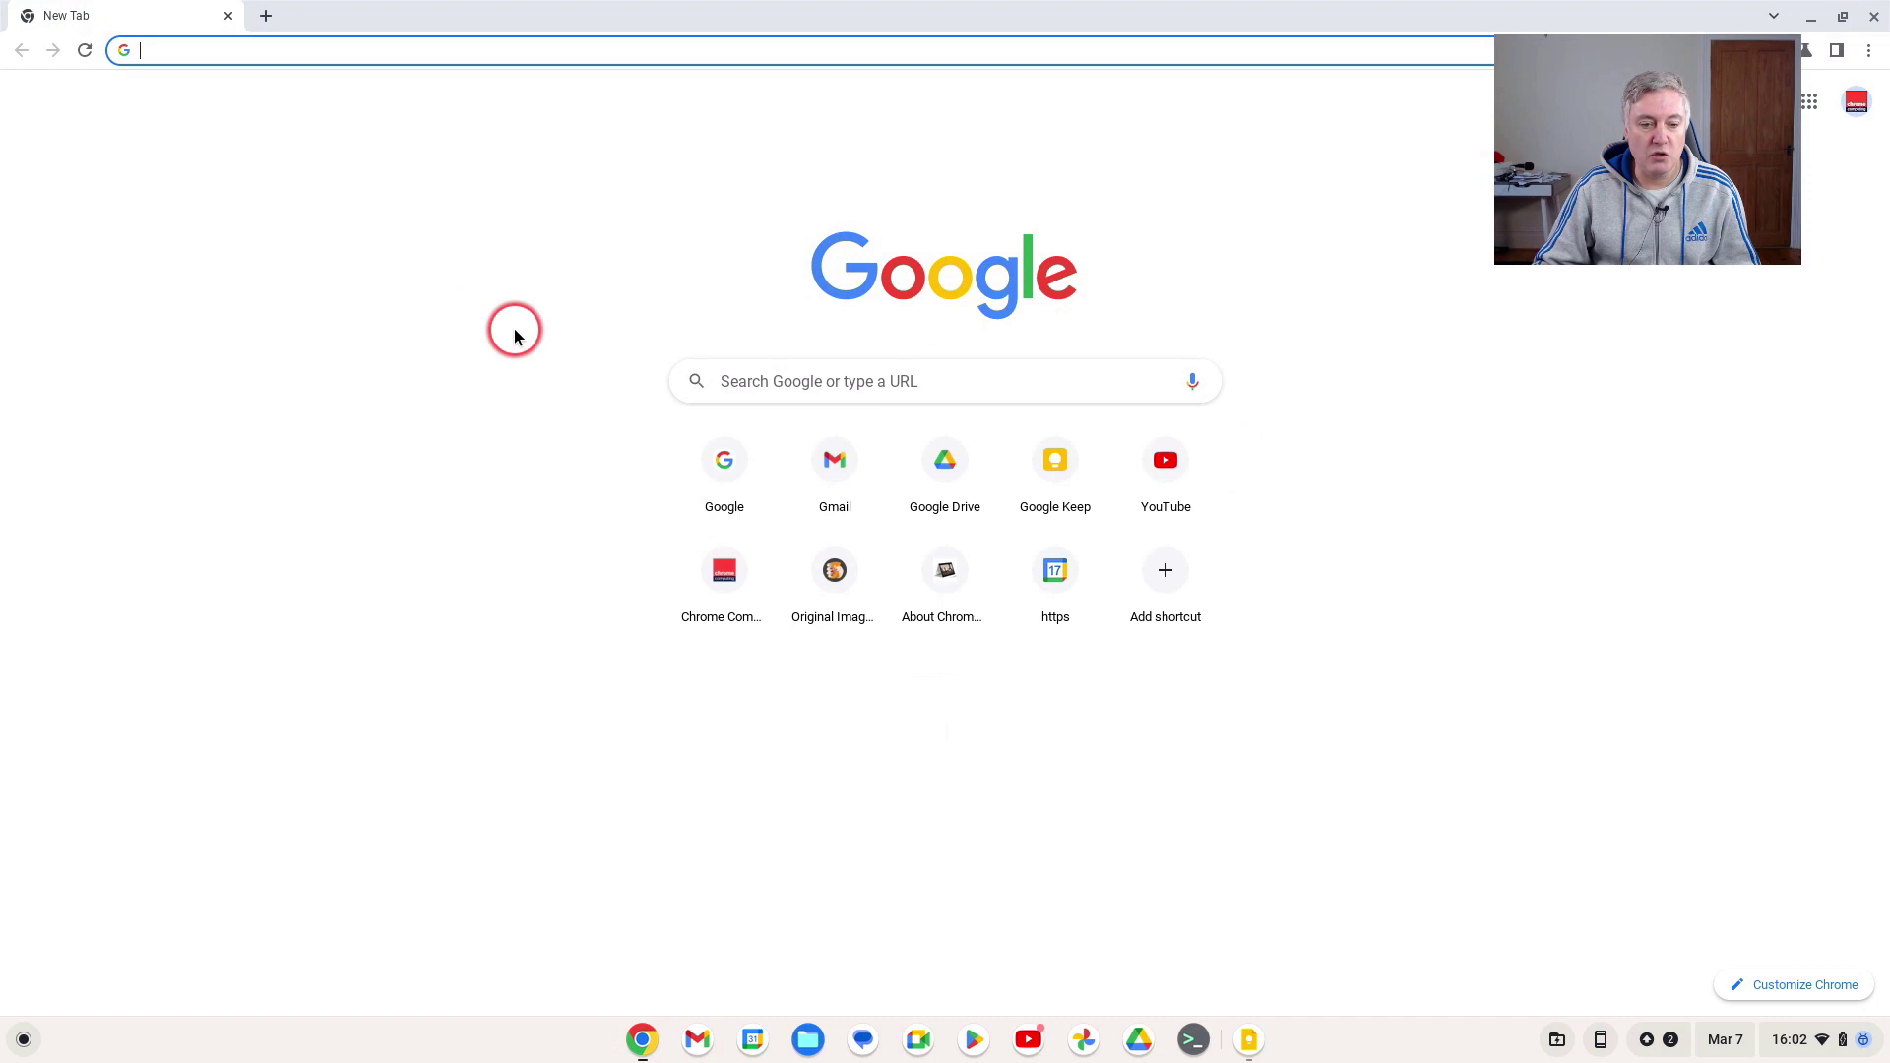
pyautogui.click(501, 51)
pyautogui.write('bbc.co.uk')
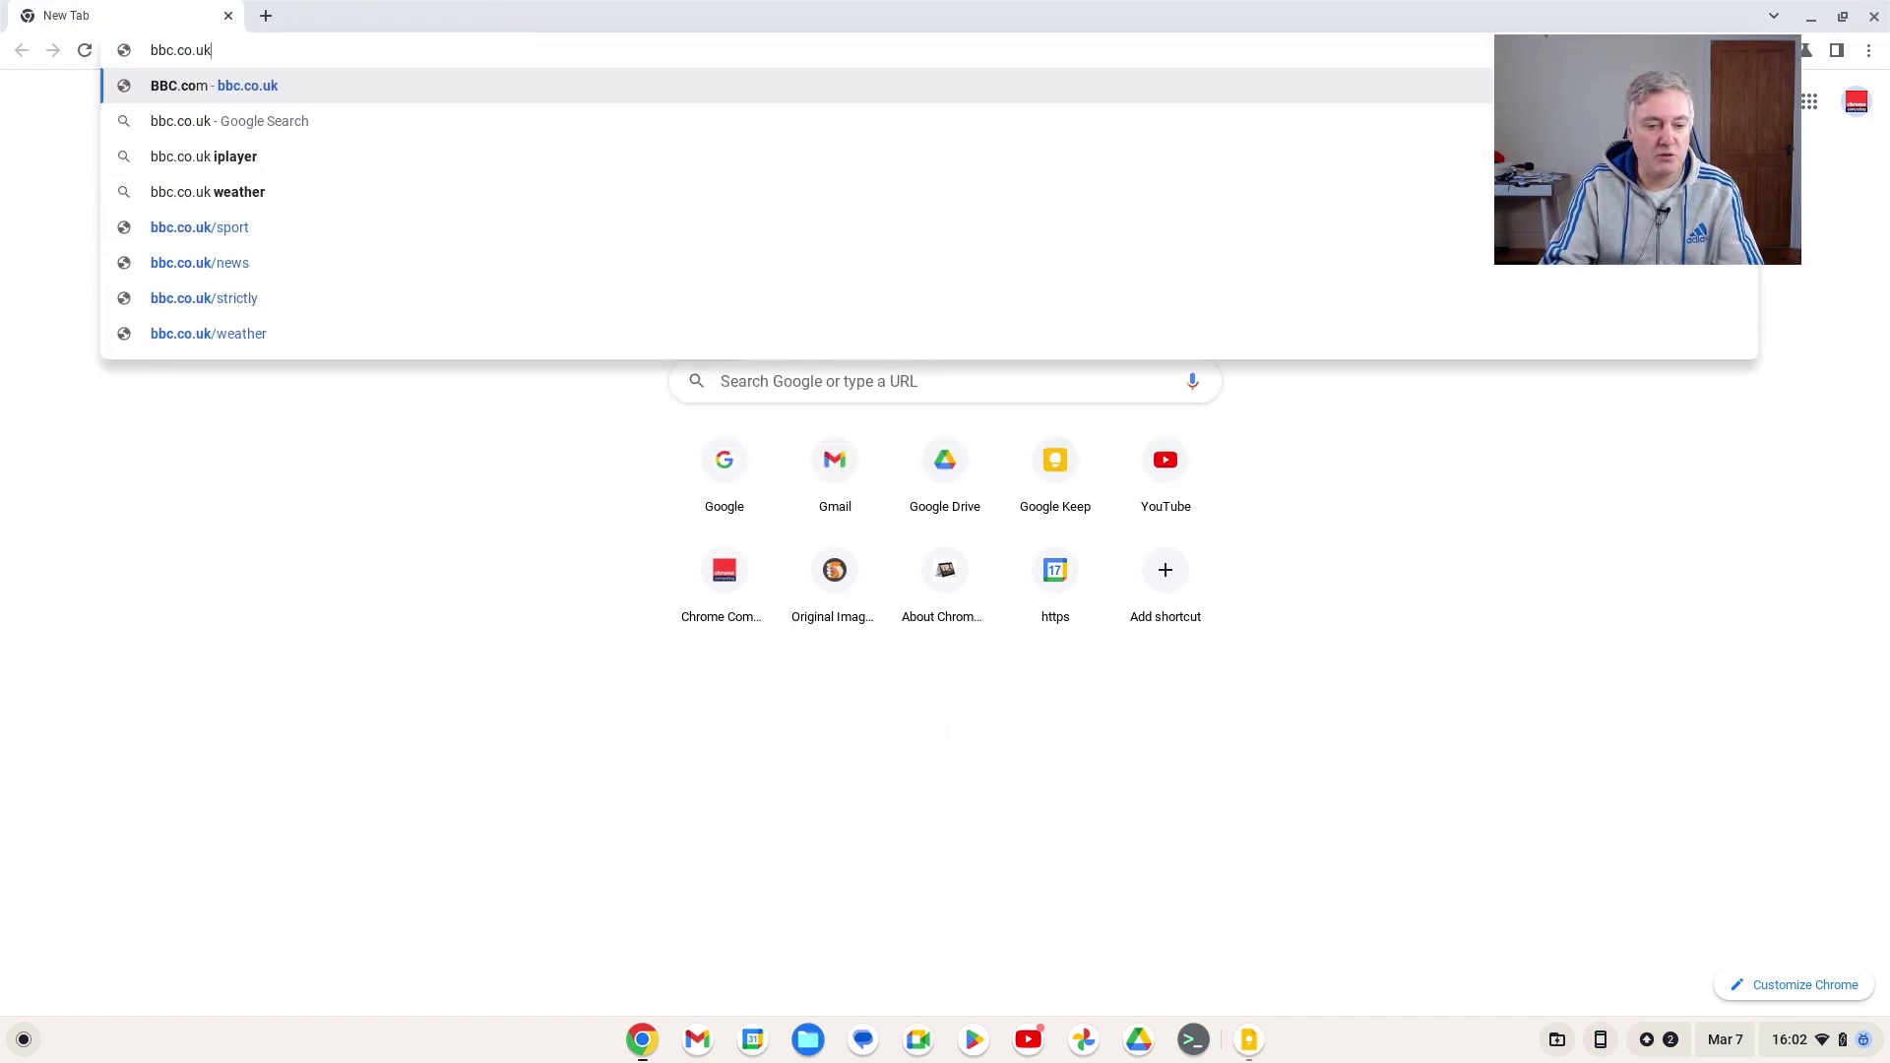
pyautogui.press('Return')
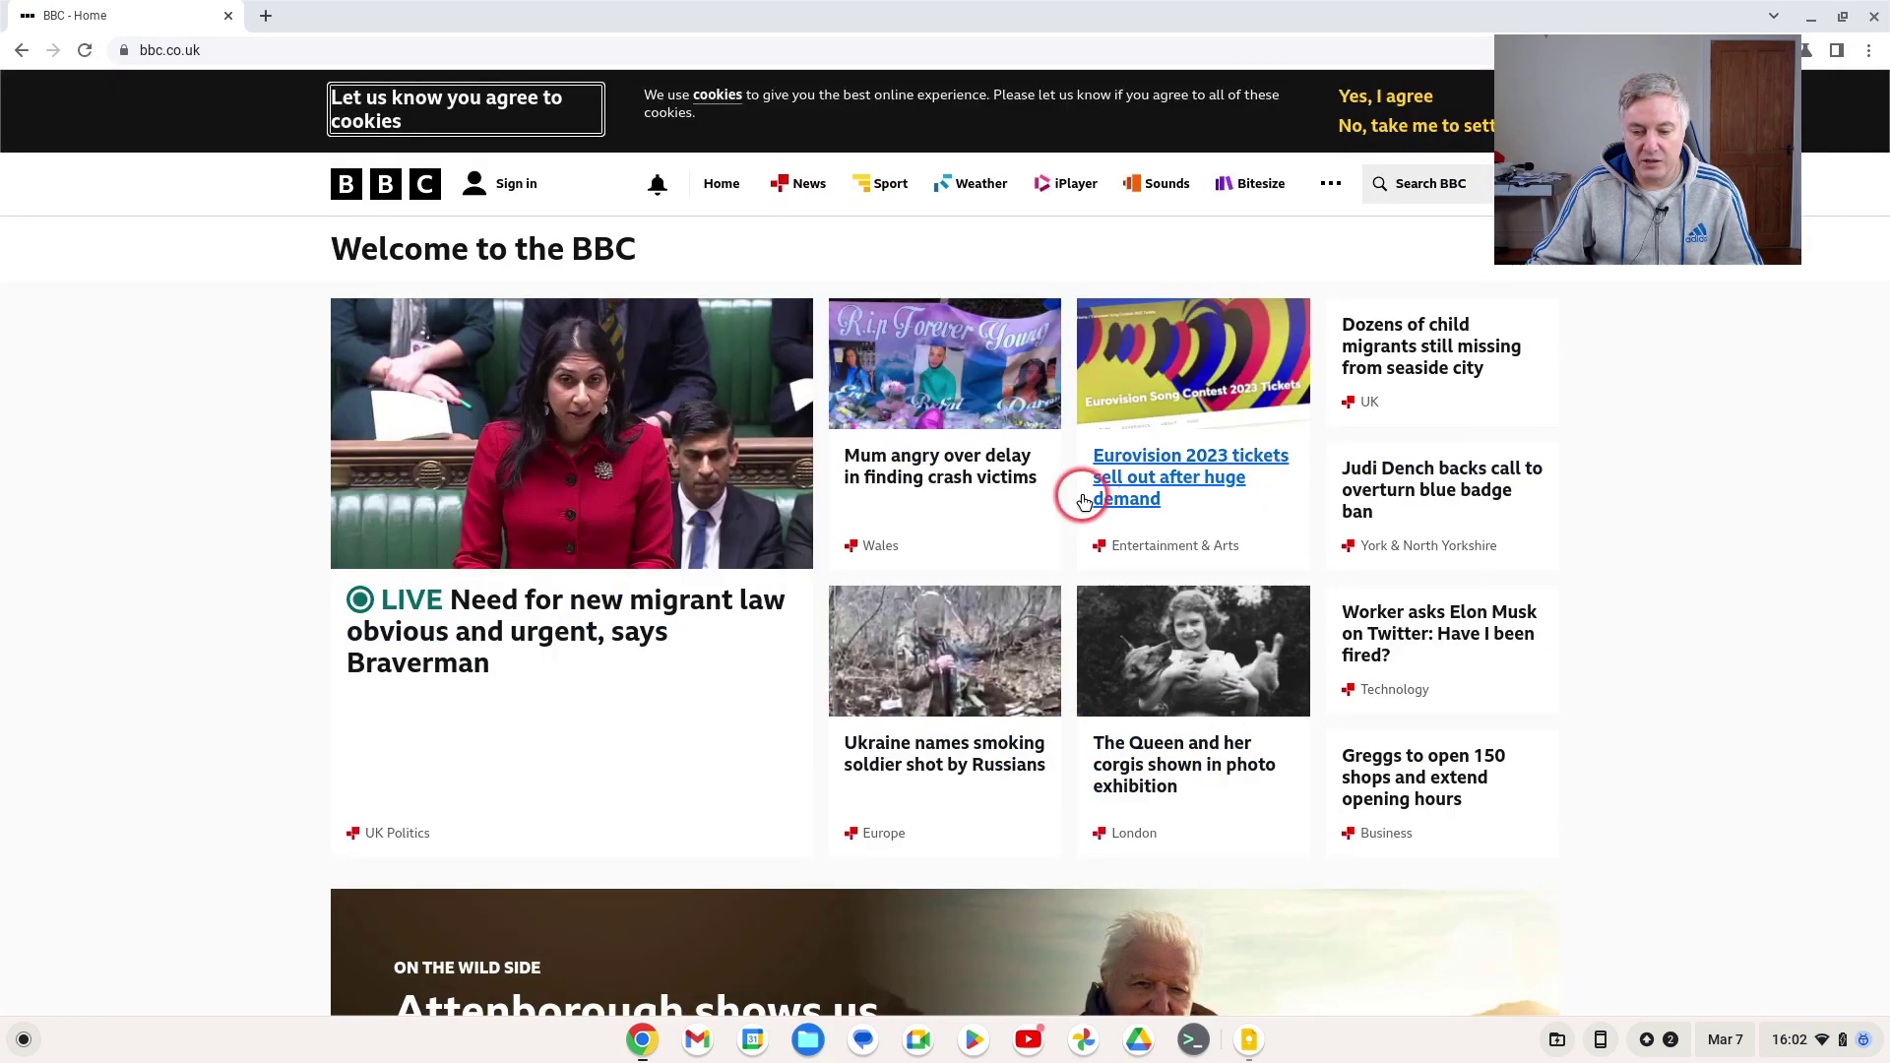
pyautogui.click(1154, 470)
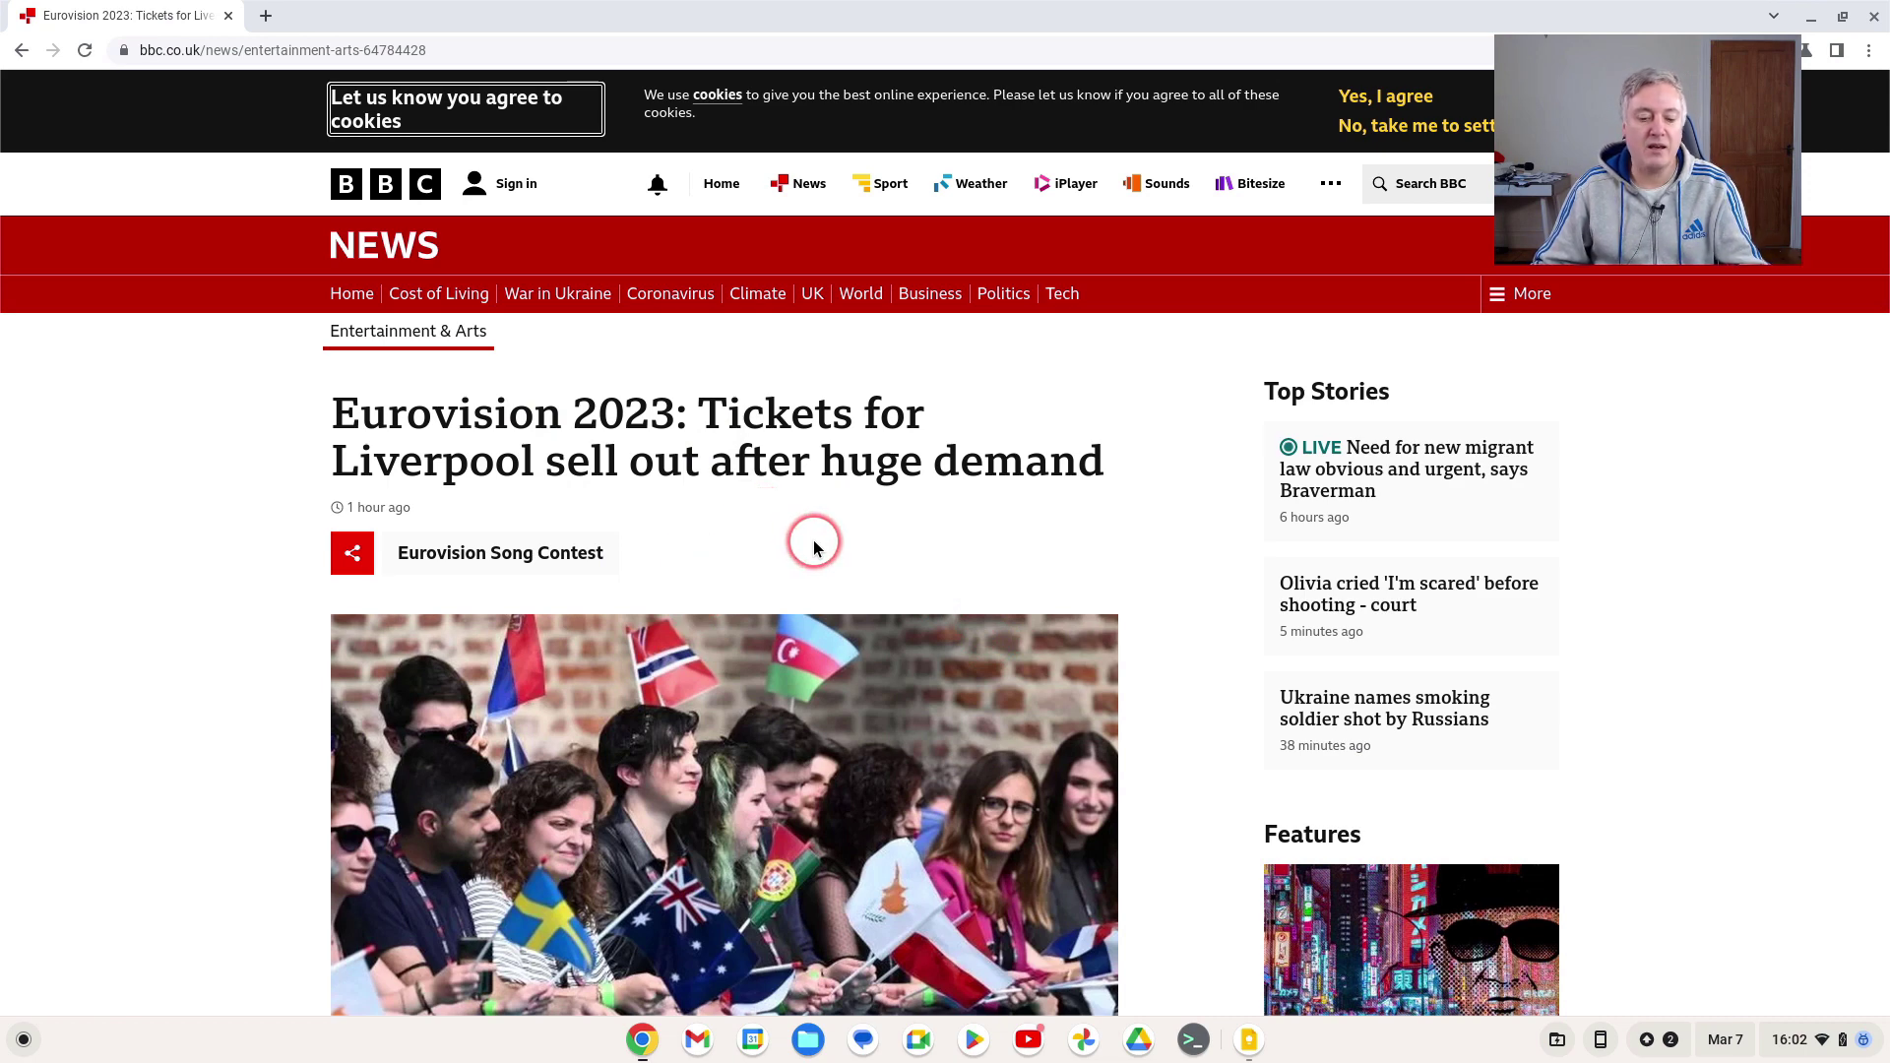
pyautogui.scroll(-1, 813, 547)
pyautogui.scroll(1, 814, 541)
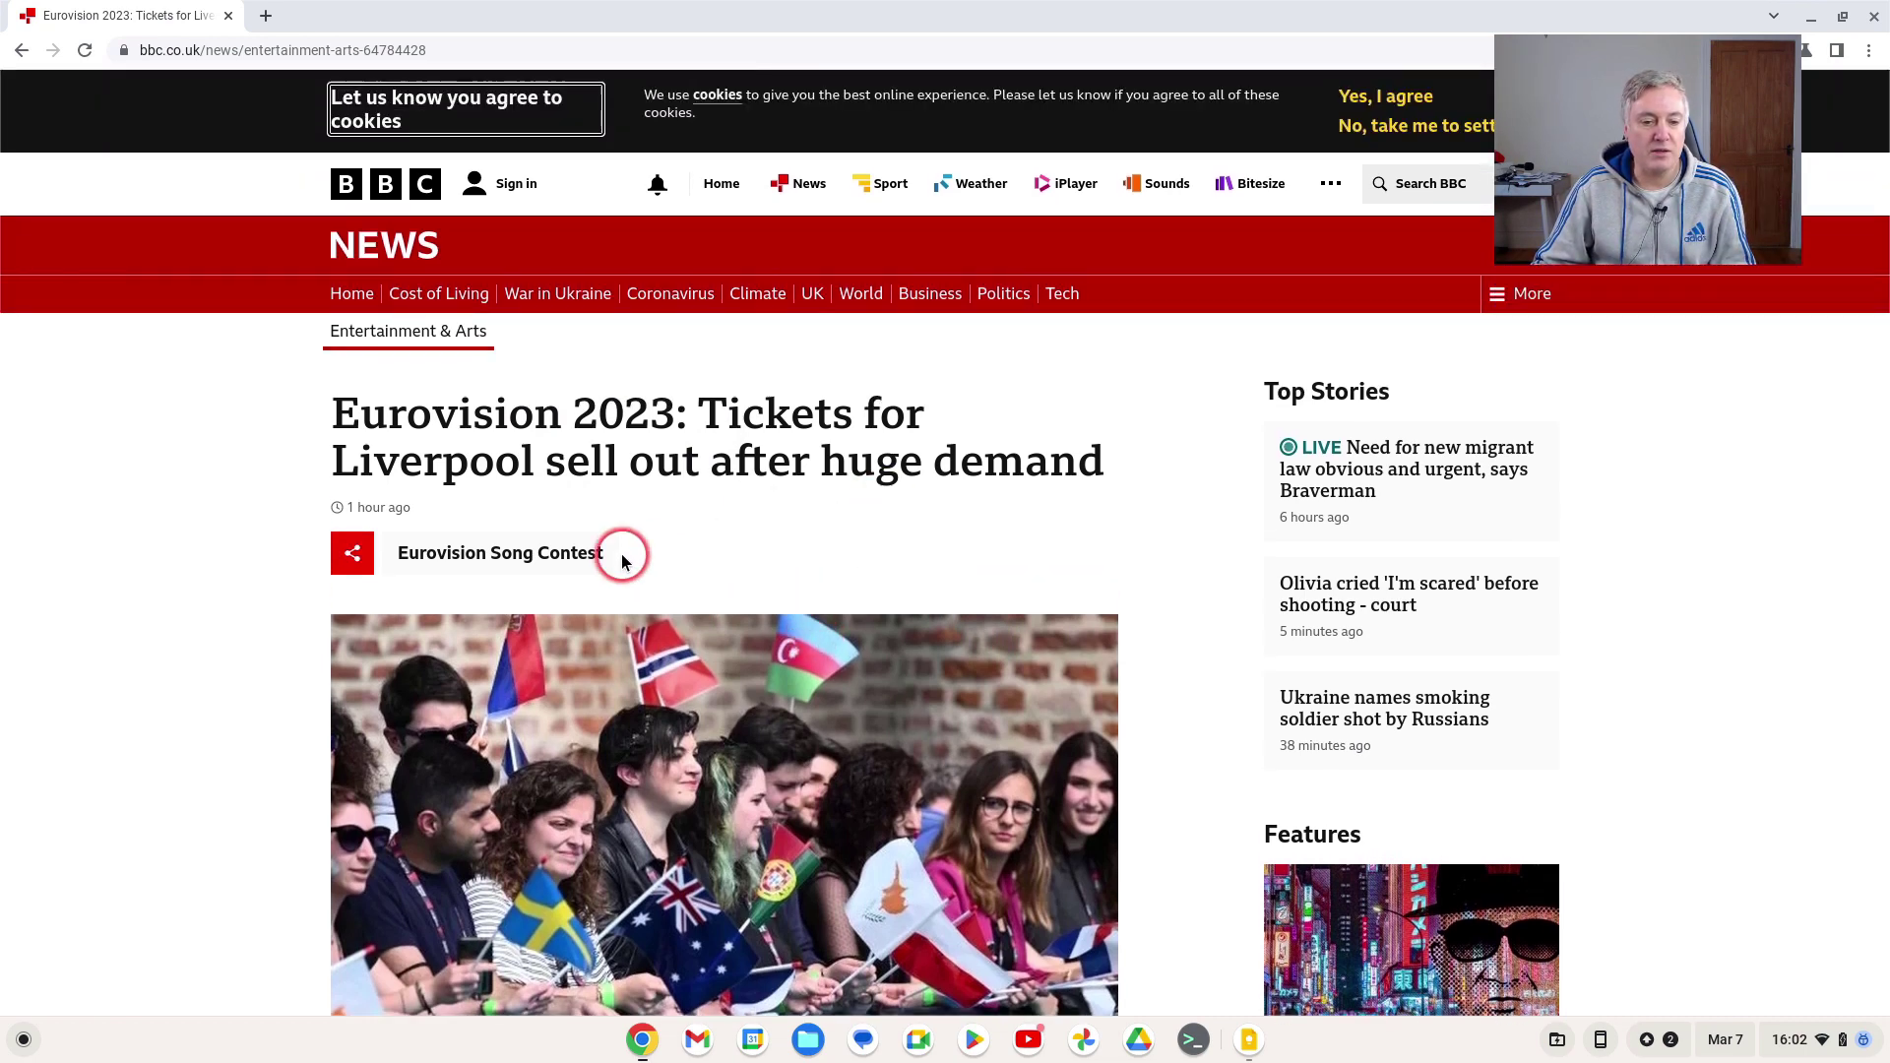
# - Copy the web address of the Eurovision article and close the browser
pyautogui.click(282, 50)
pyautogui.hotkey('ctrl', 'c')
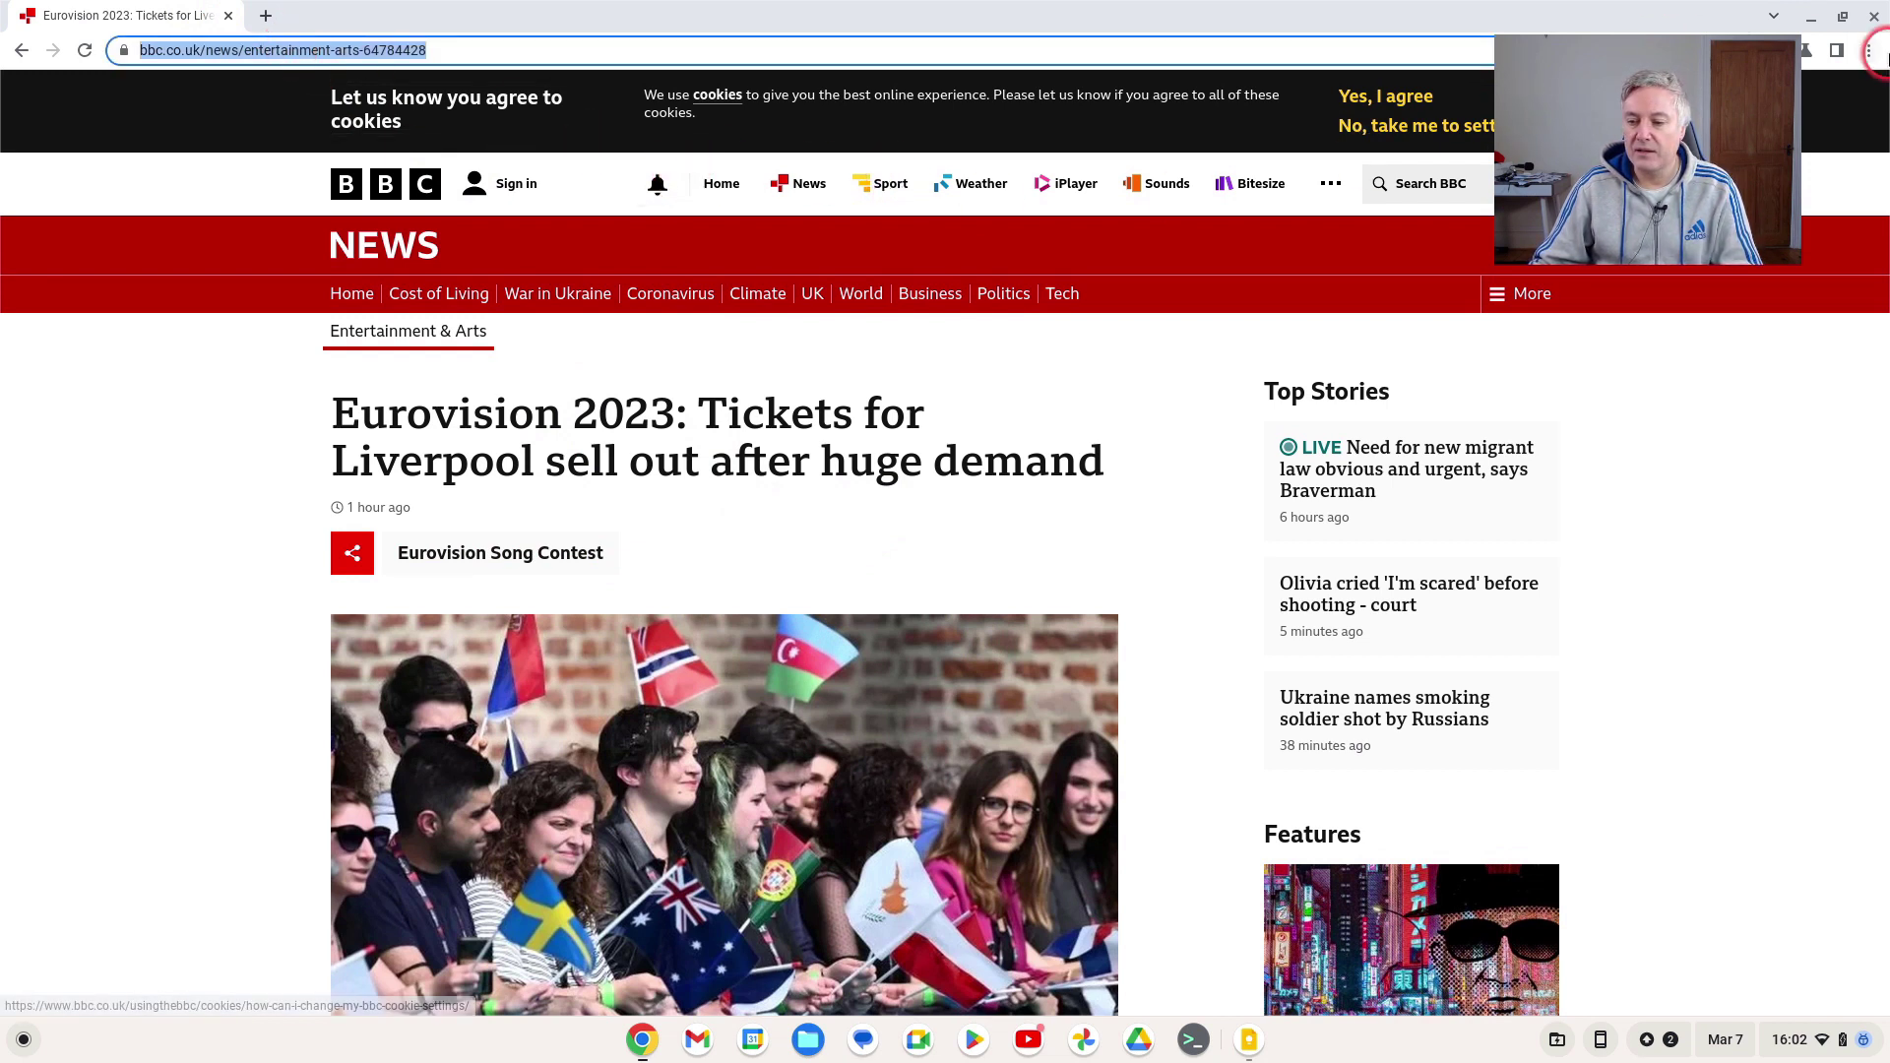
pyautogui.click(1874, 17)
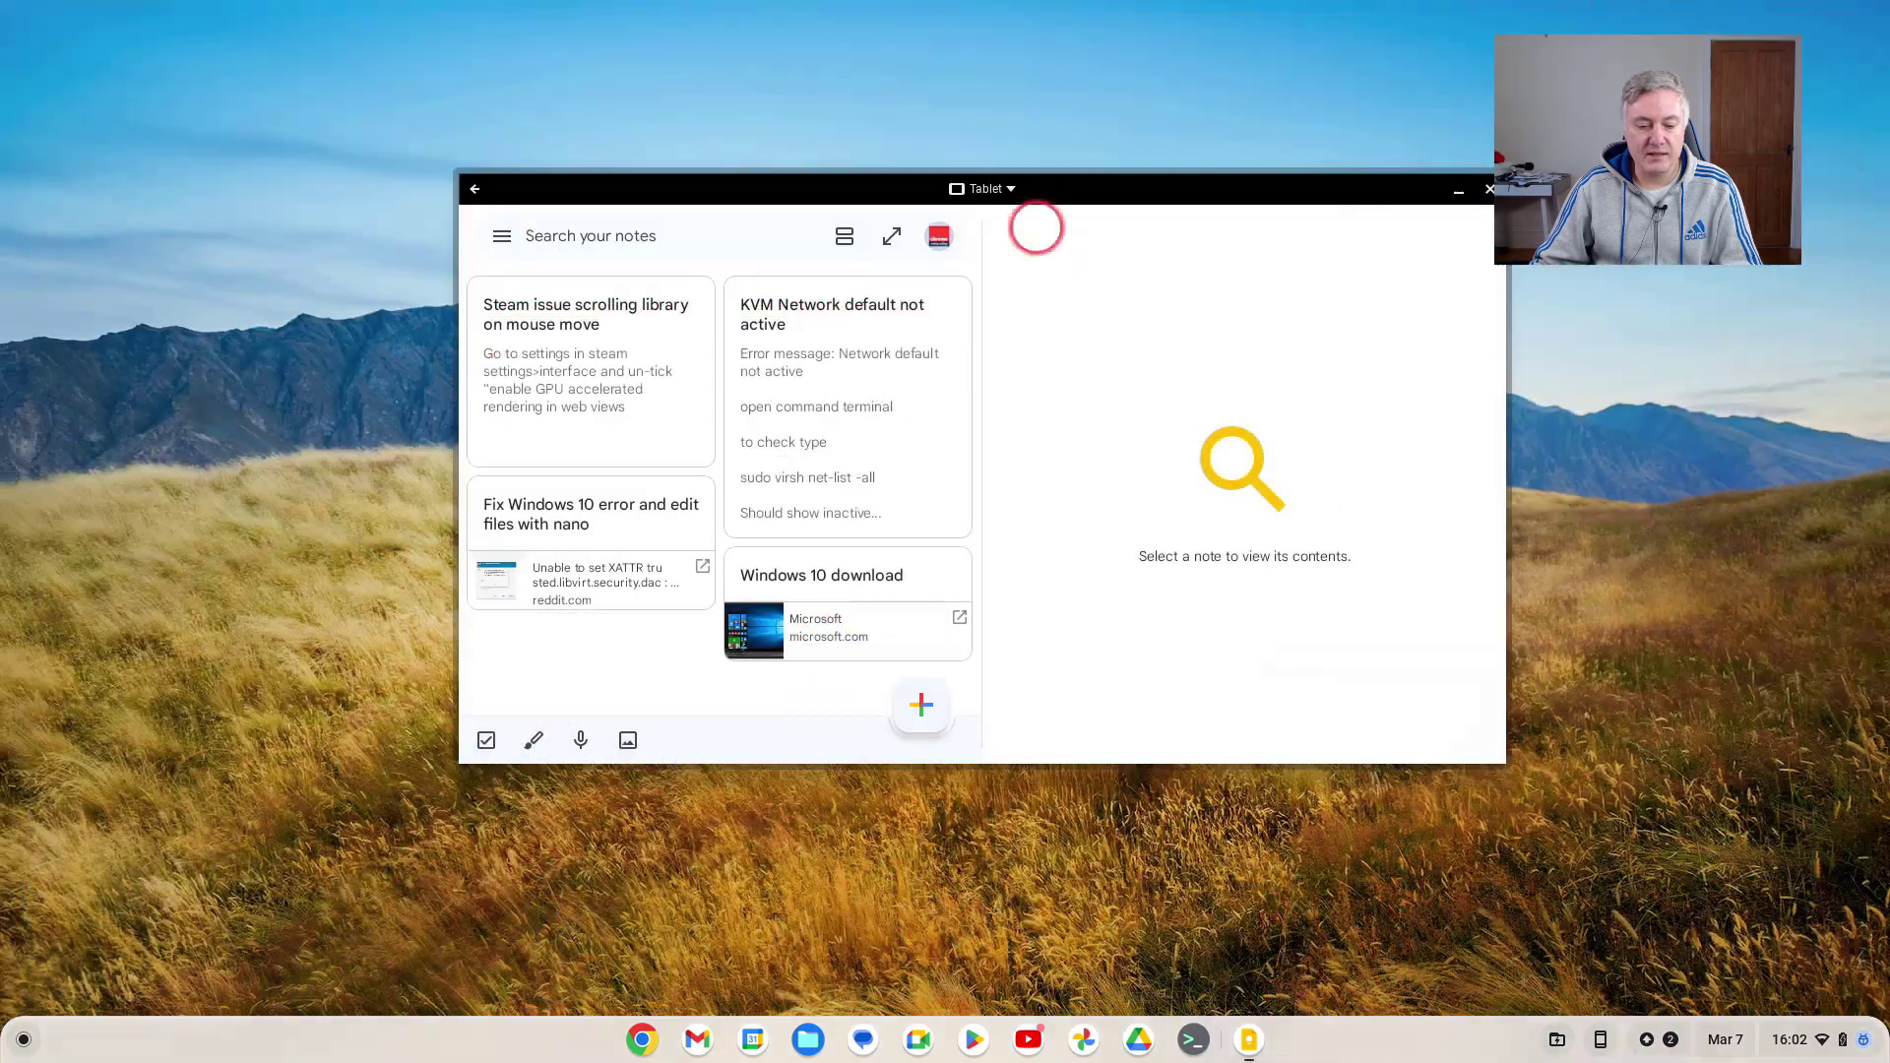
# - Create a text note containing the copied article link, title it "BBC", and return to the notes list
pyautogui.click(931, 703)
pyautogui.click(1014, 714)
pyautogui.hotkey('ctrl', 'v')
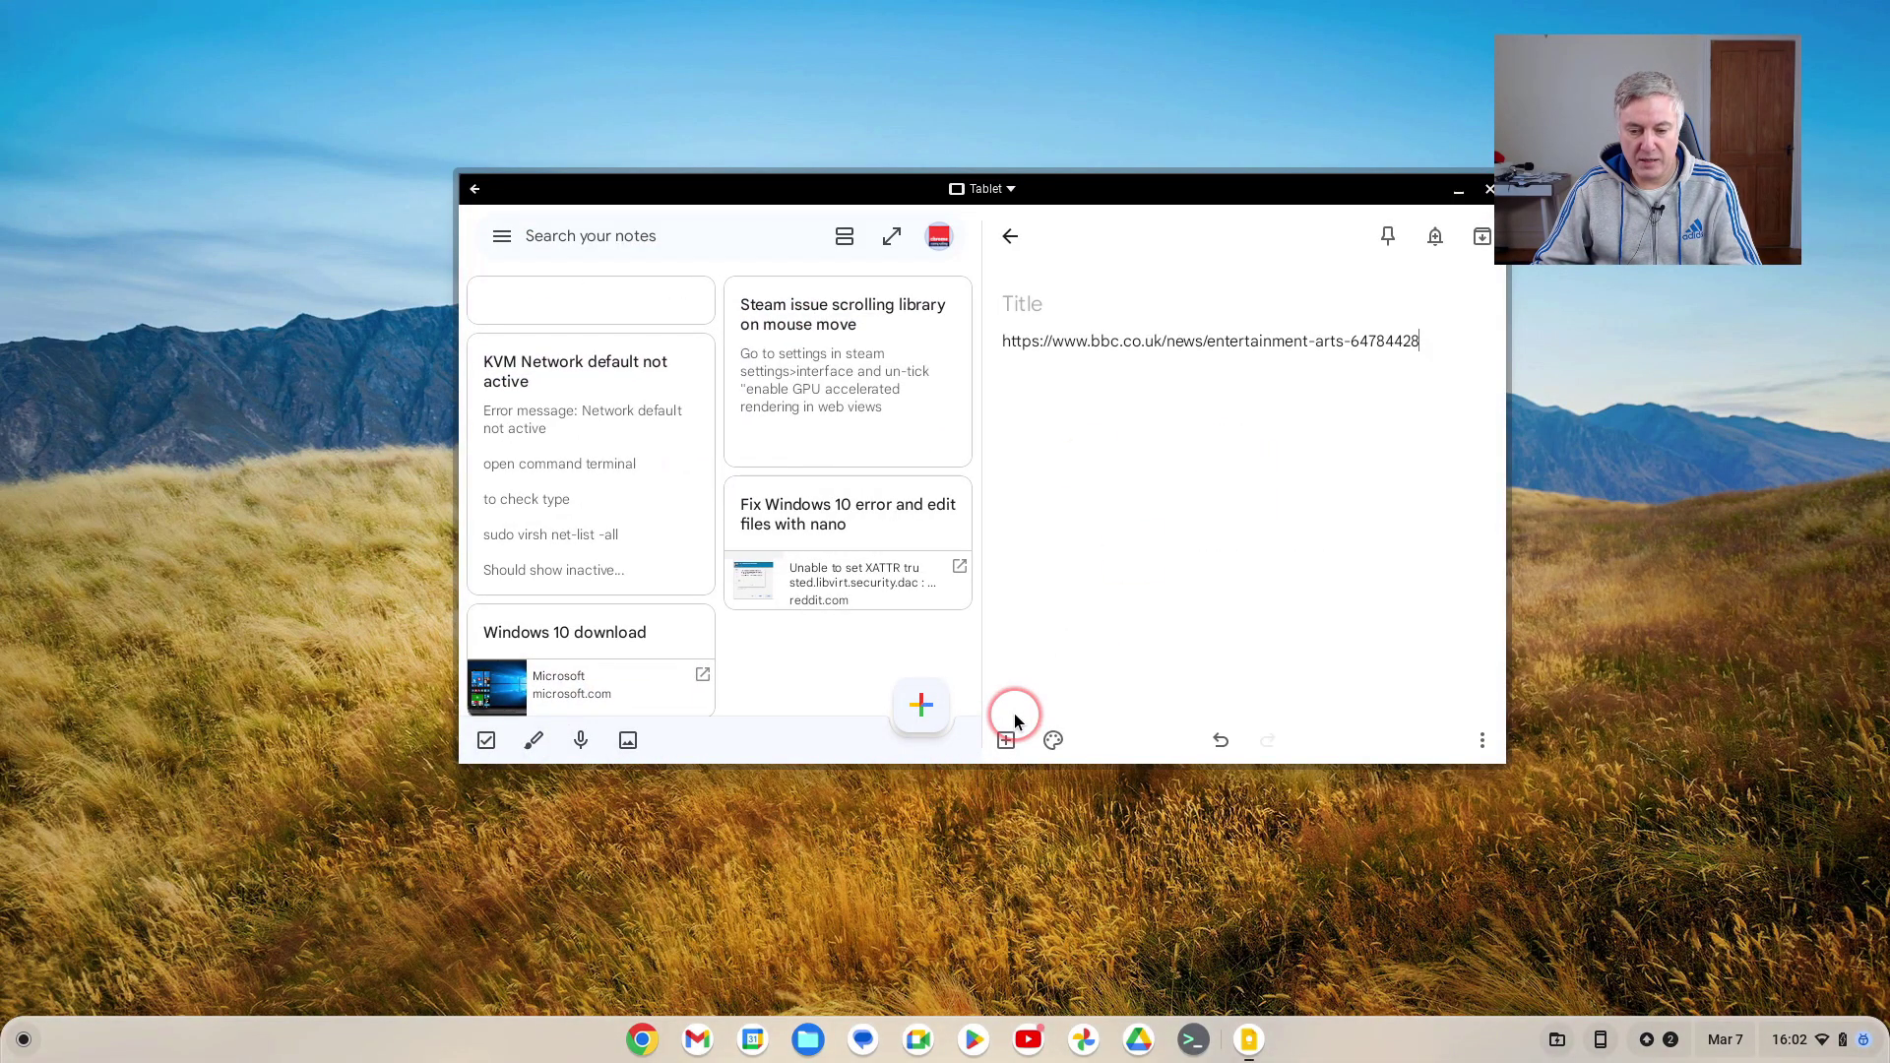
pyautogui.click(1019, 300)
pyautogui.write('BBC')
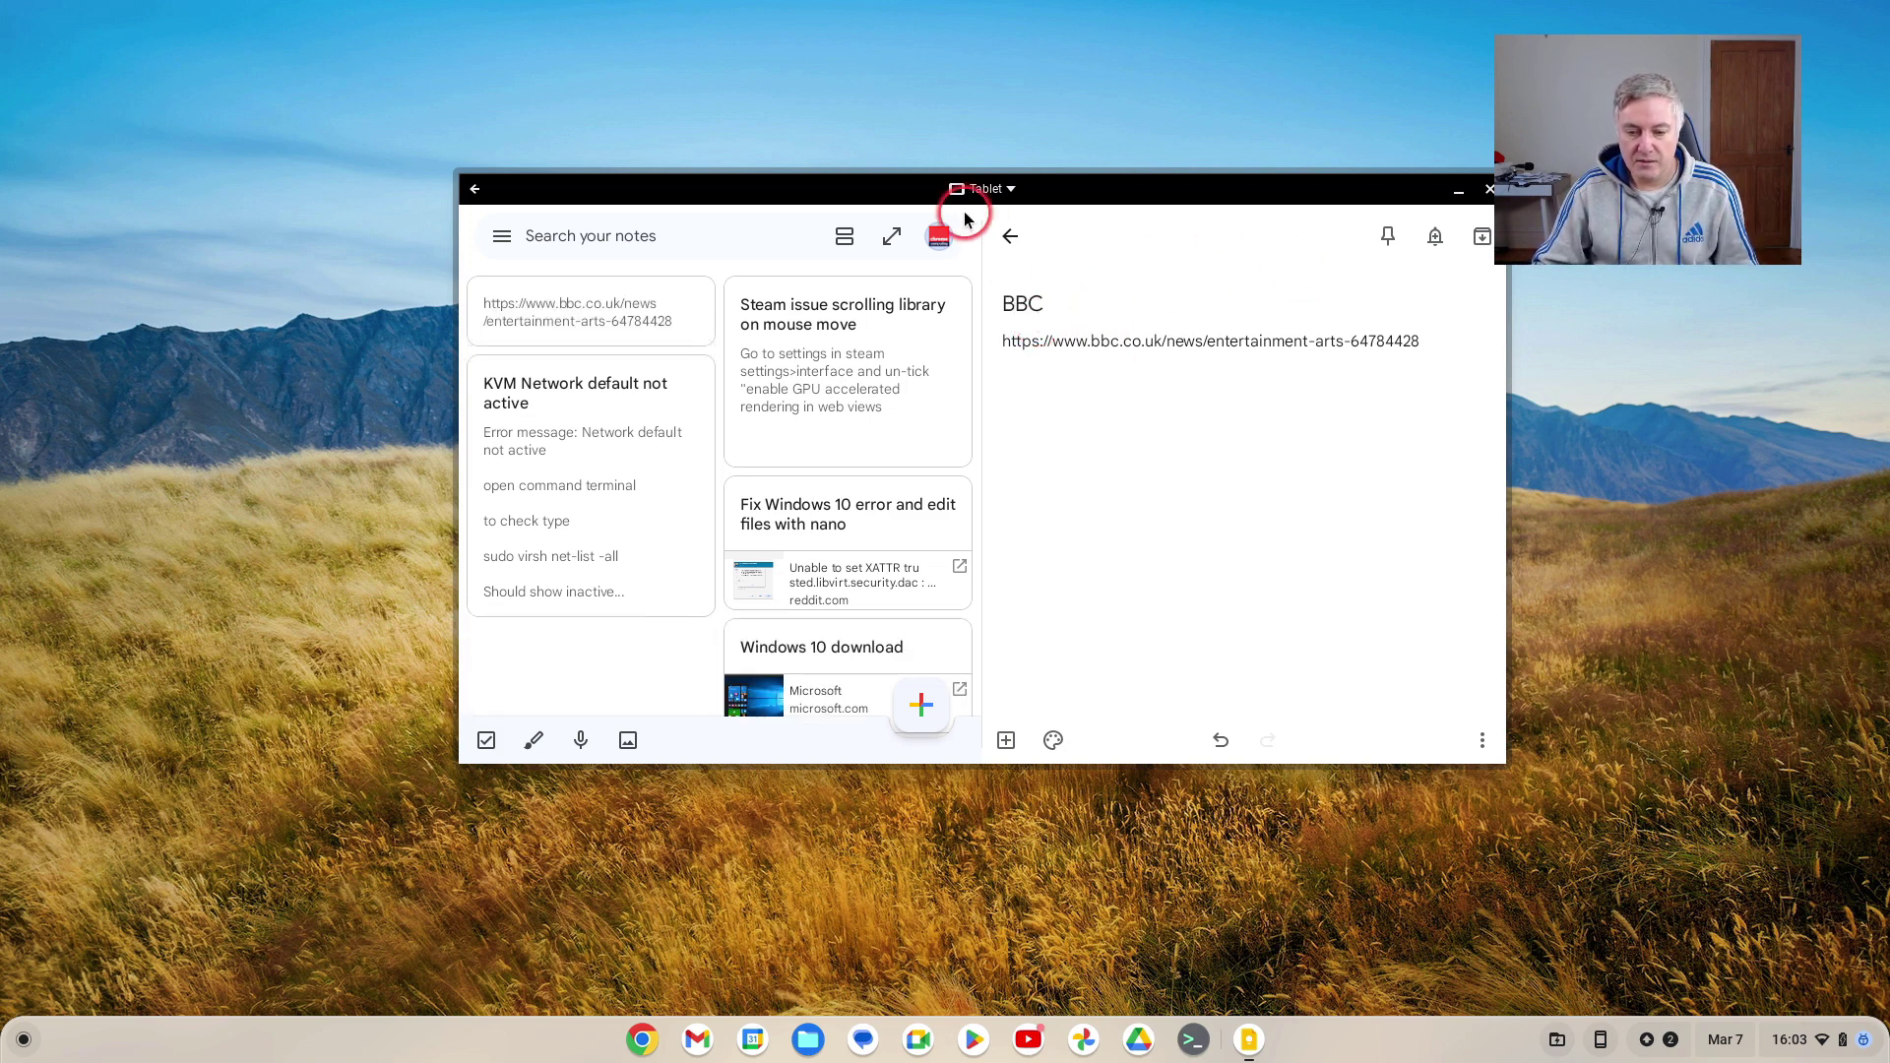
pyautogui.click(1011, 238)
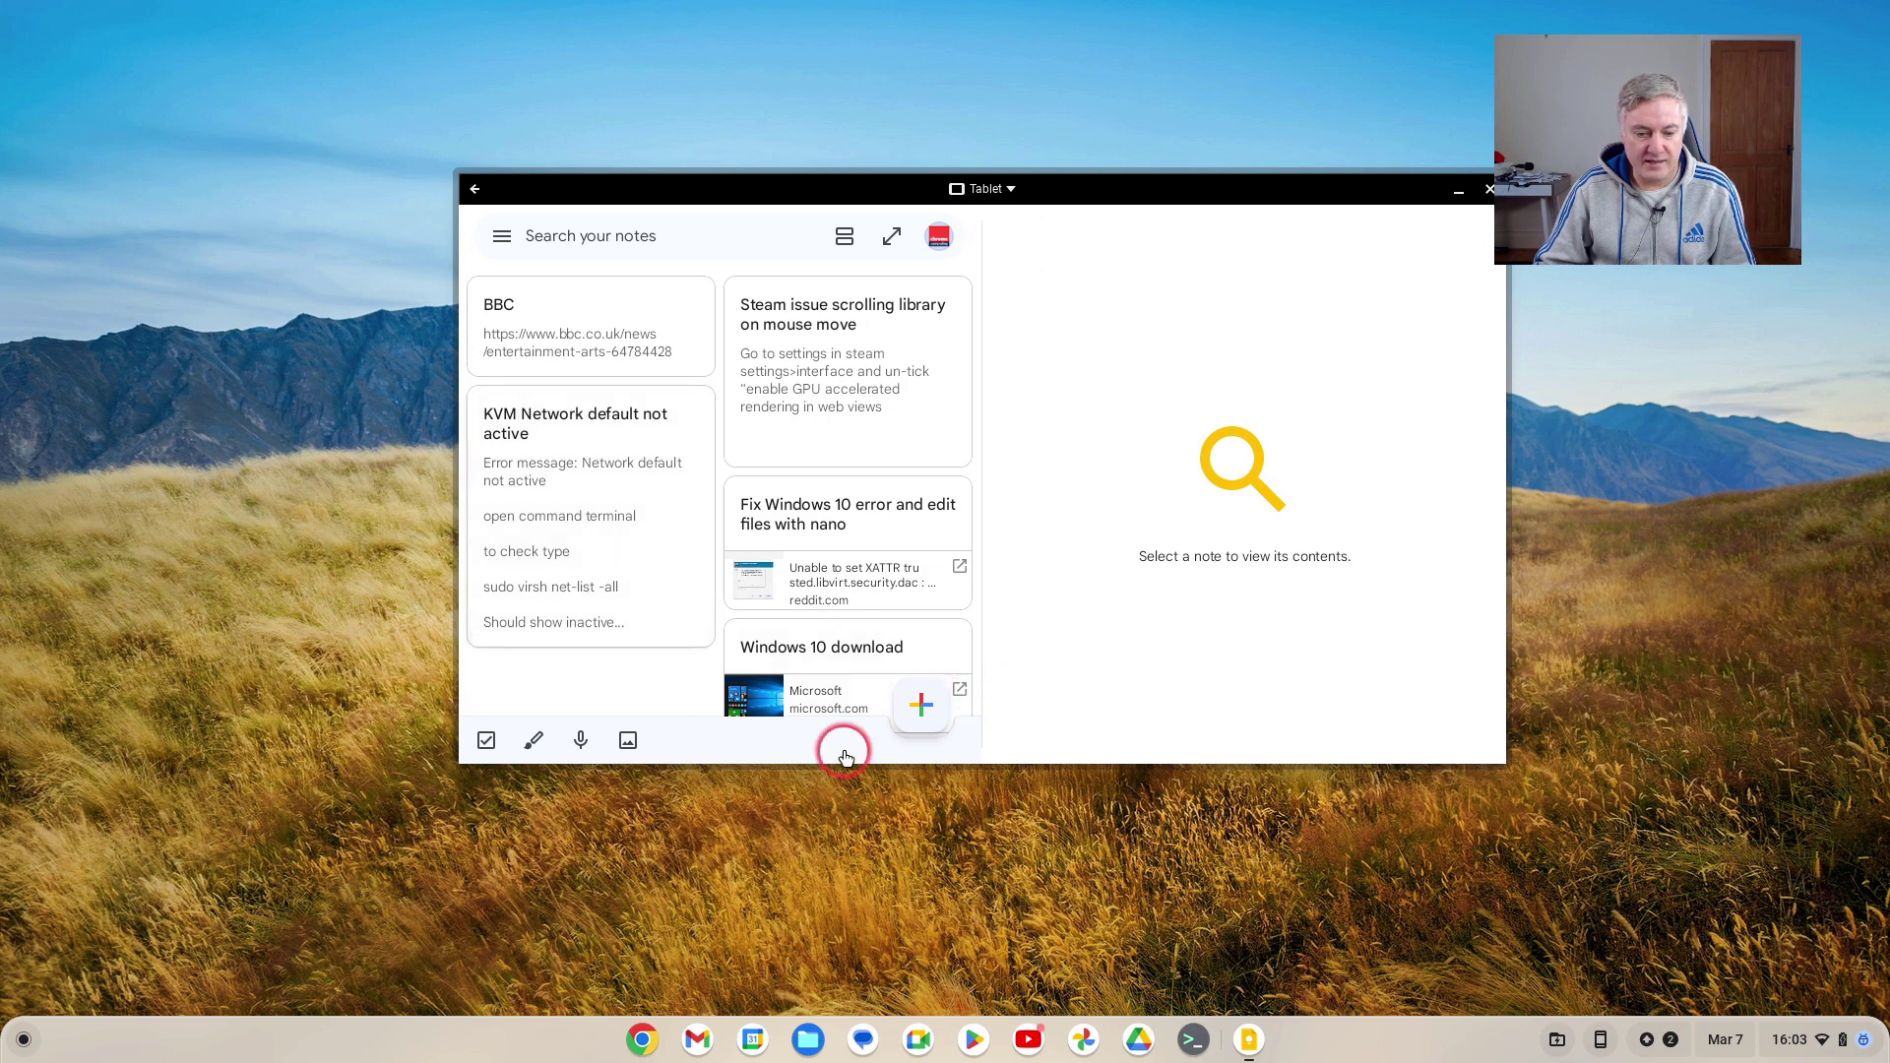
# - Open the BBC note and open its article link in the browser
pyautogui.click(567, 315)
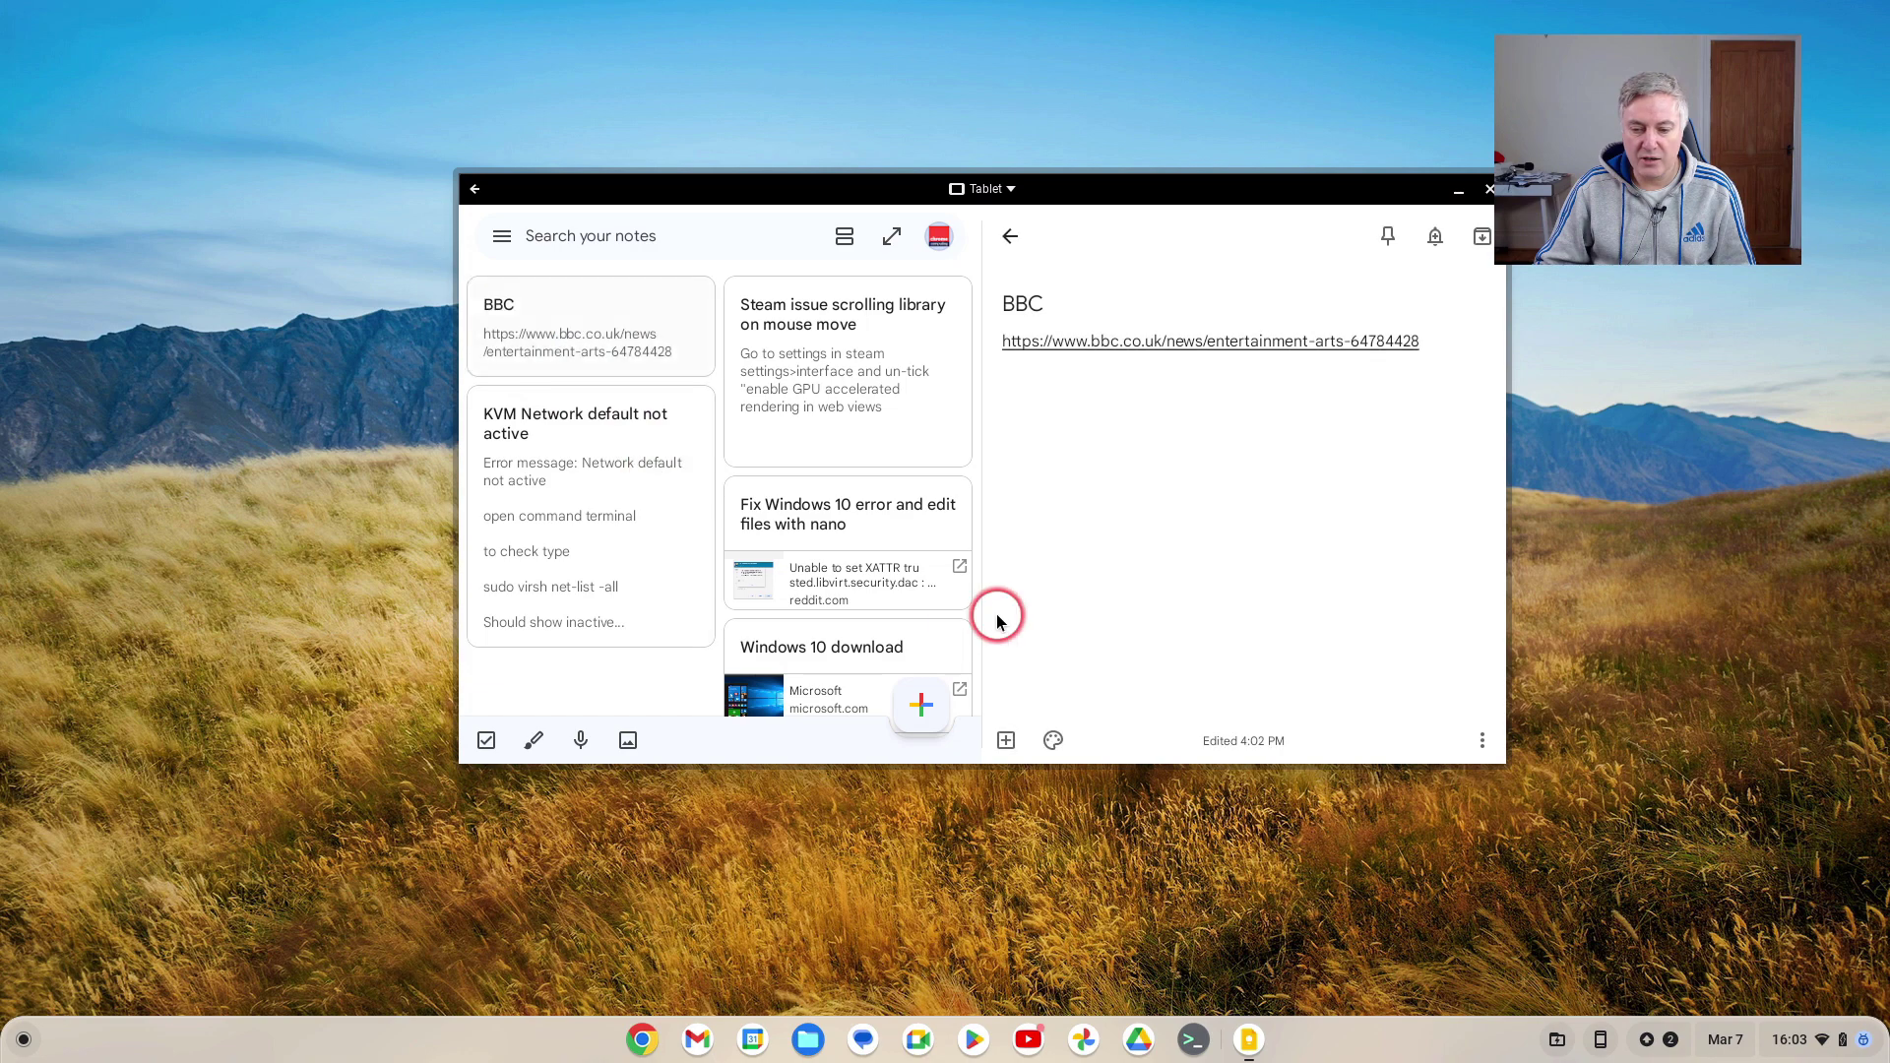
pyautogui.click(1153, 341)
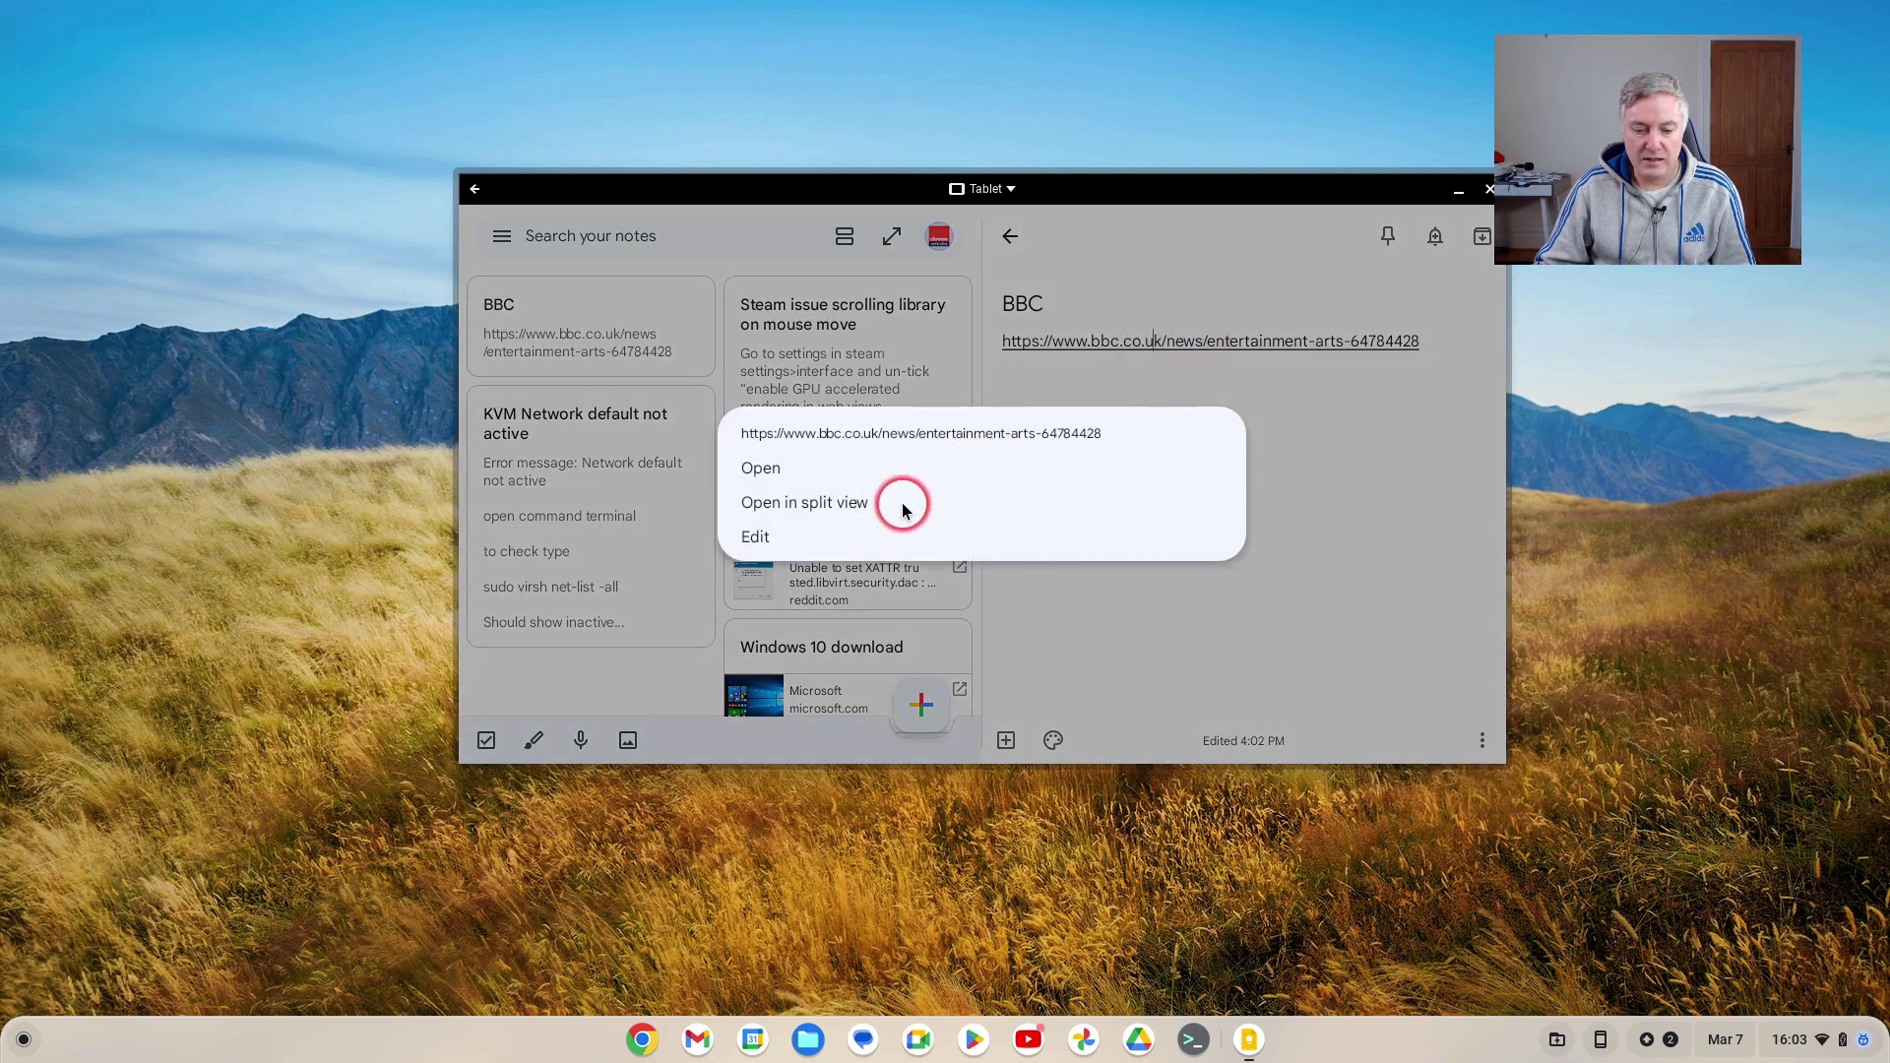
pyautogui.click(760, 469)
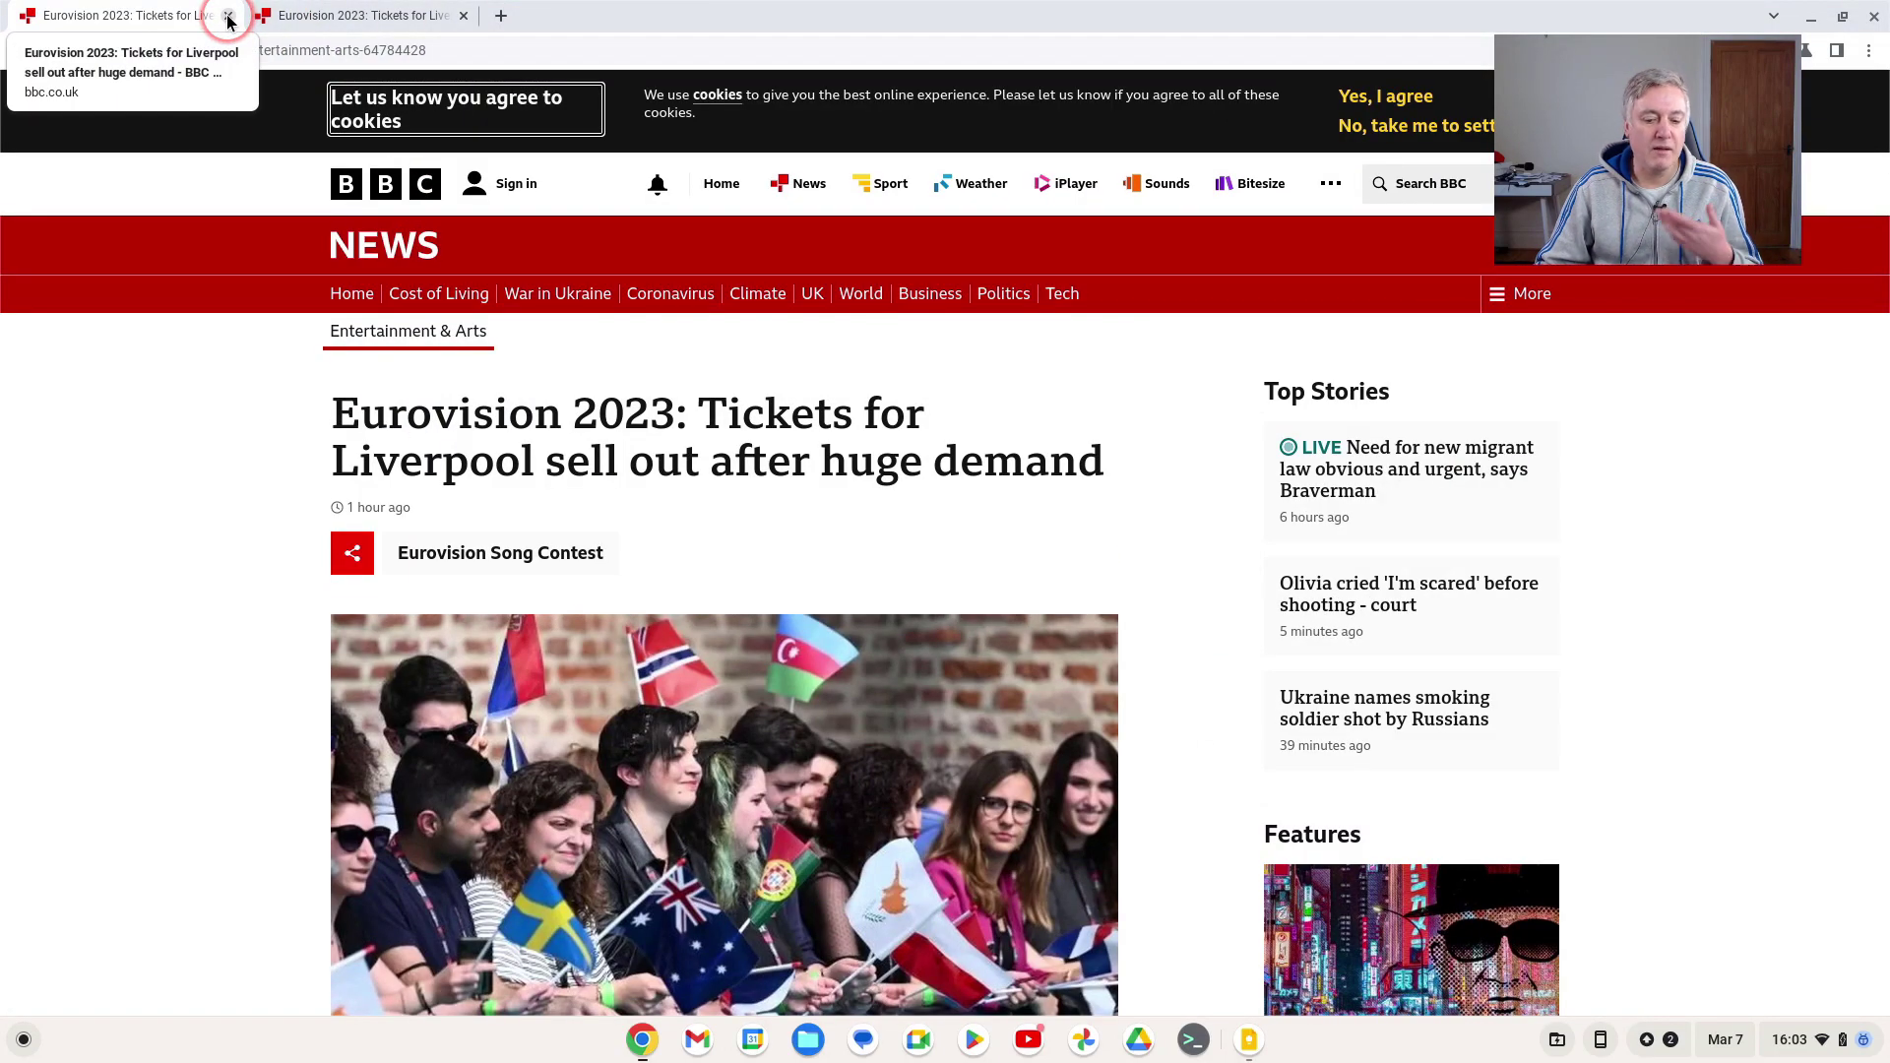
# - Close both Eurovision article tabs in the browser to get back to the notes
pyautogui.click(228, 18)
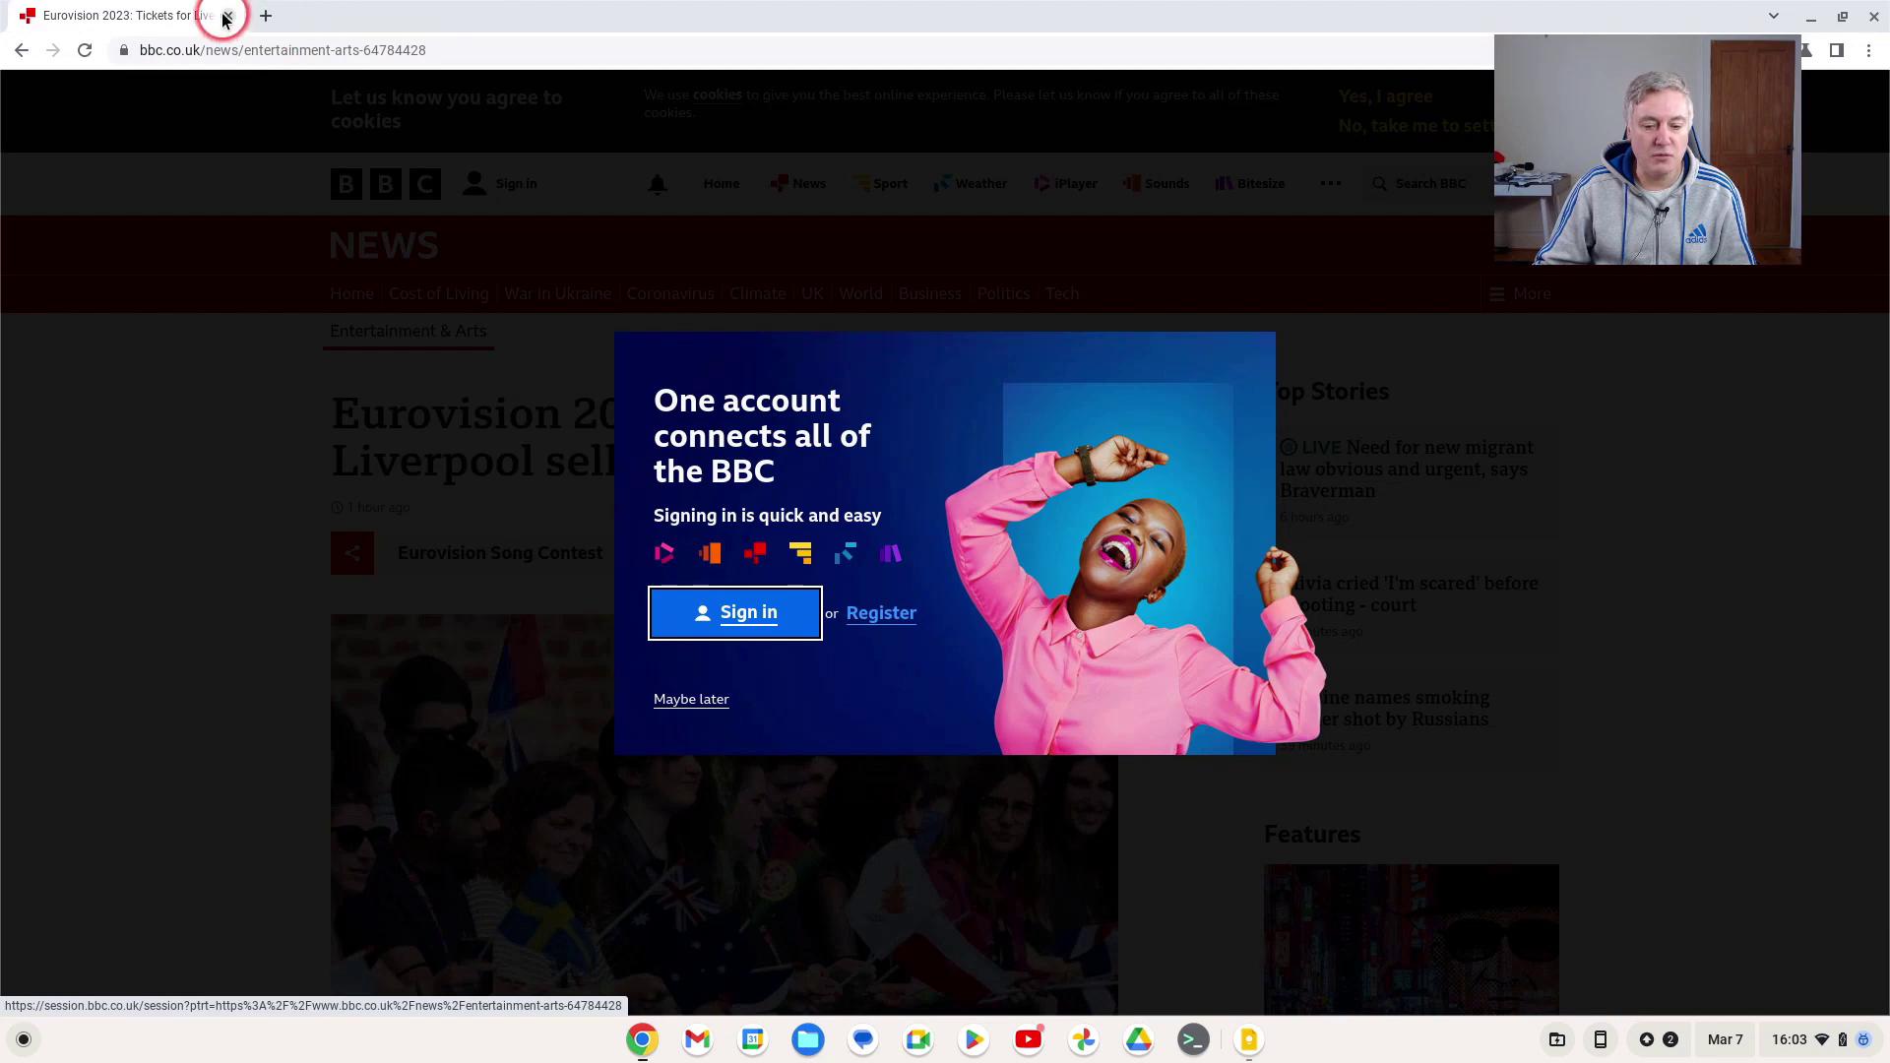
pyautogui.hotkey('alt', '-')
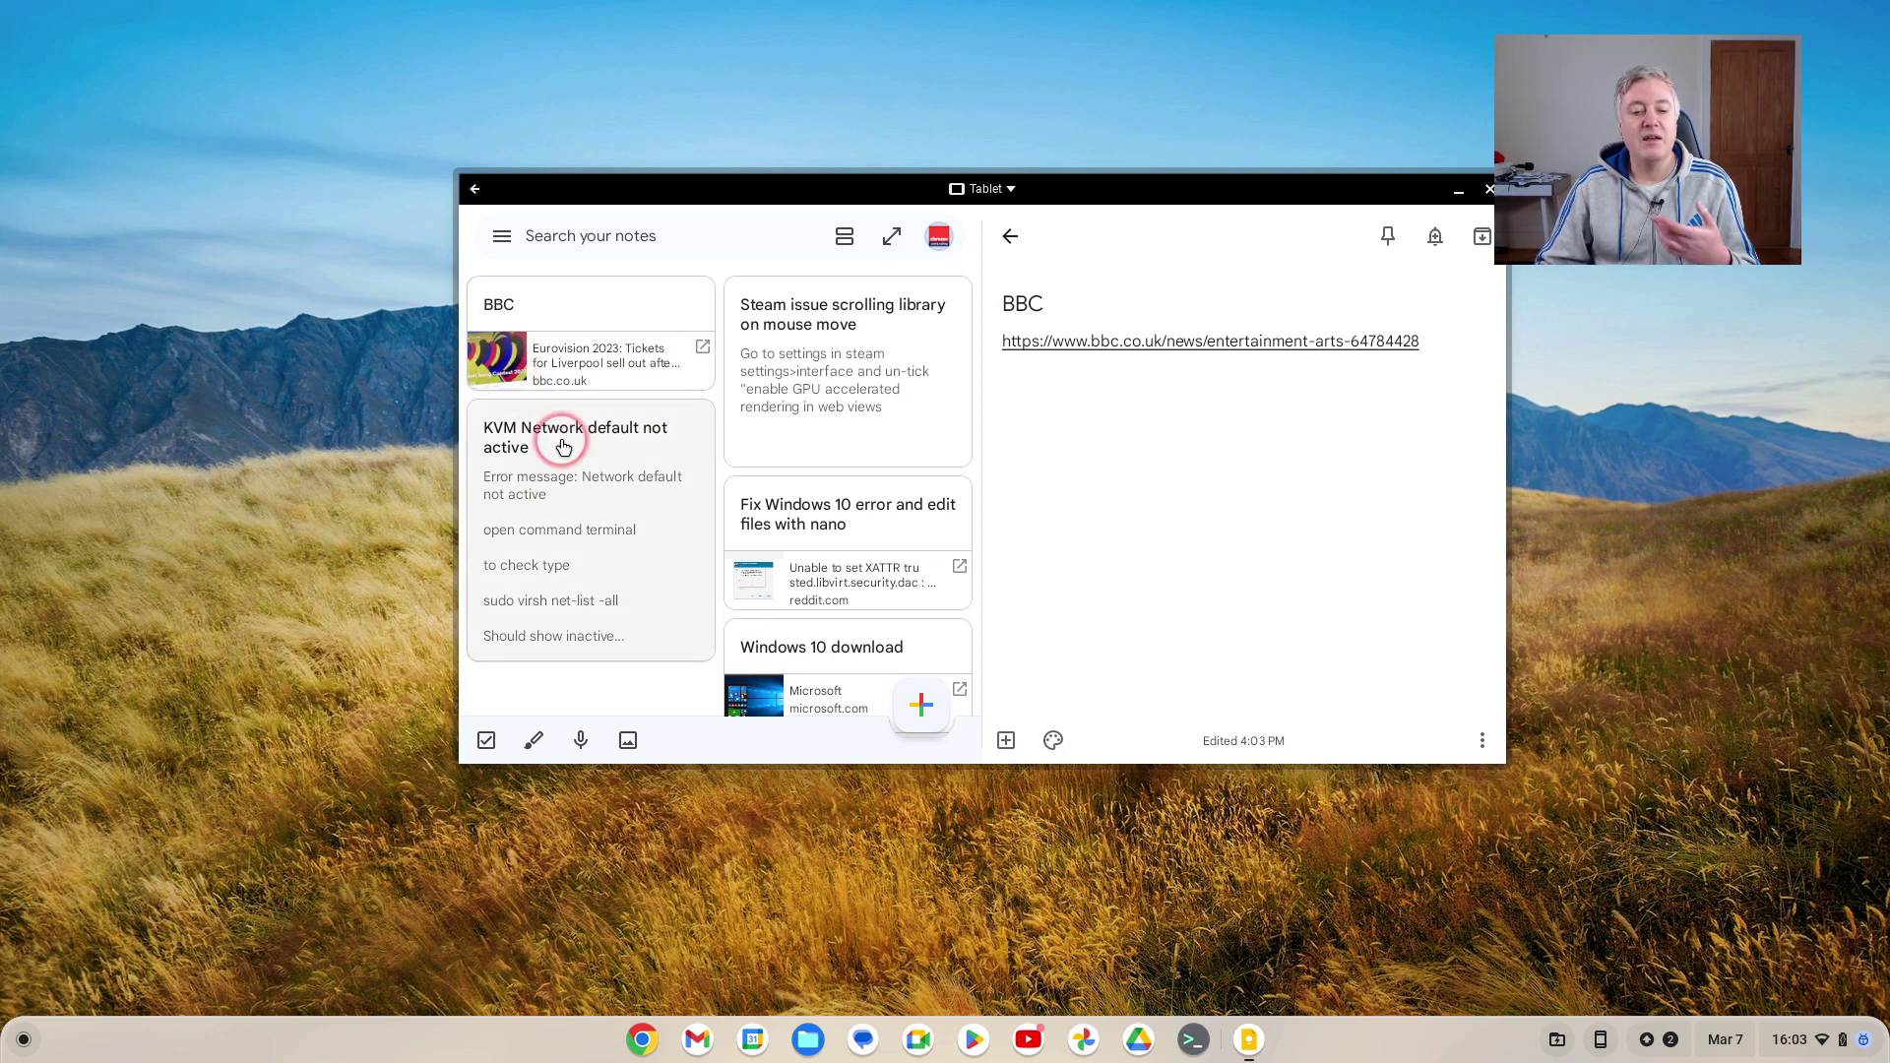
# - Look through the saved notes in the notes list
pyautogui.scroll(-1, 695, 556)
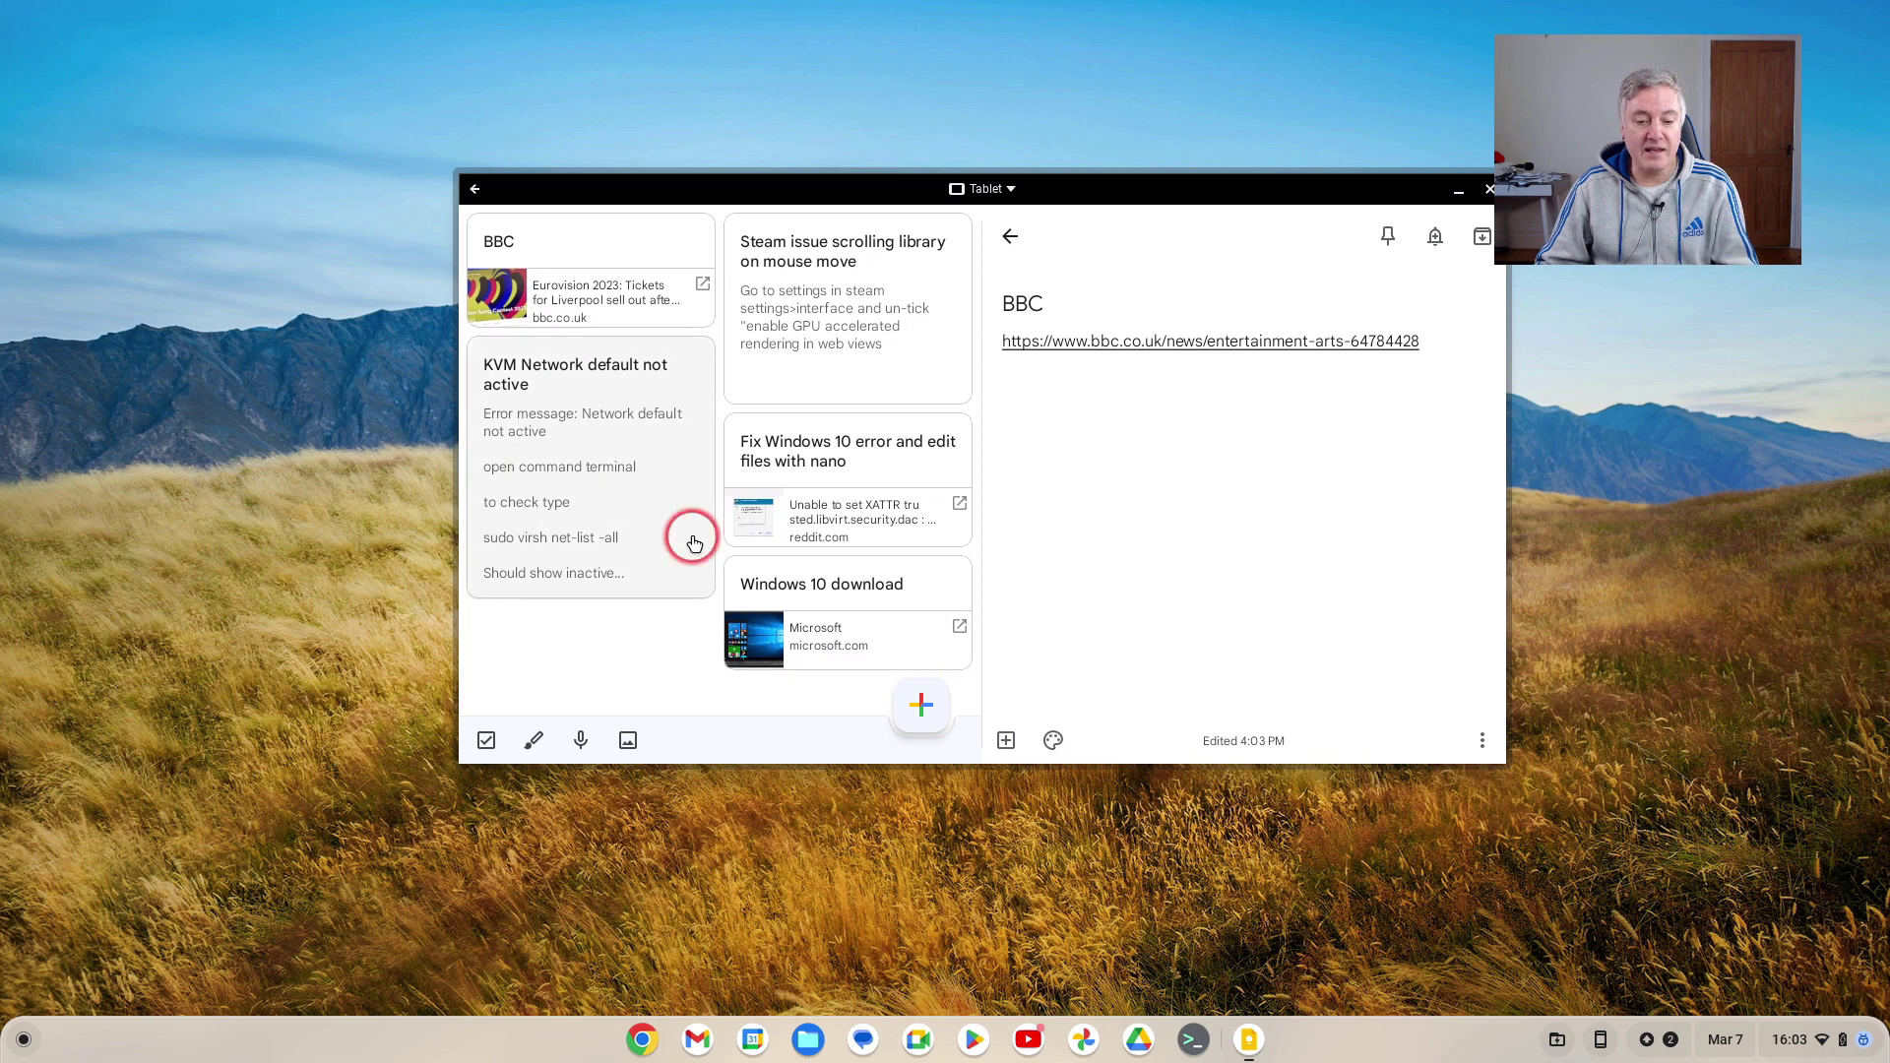
pyautogui.scroll(1, 646, 468)
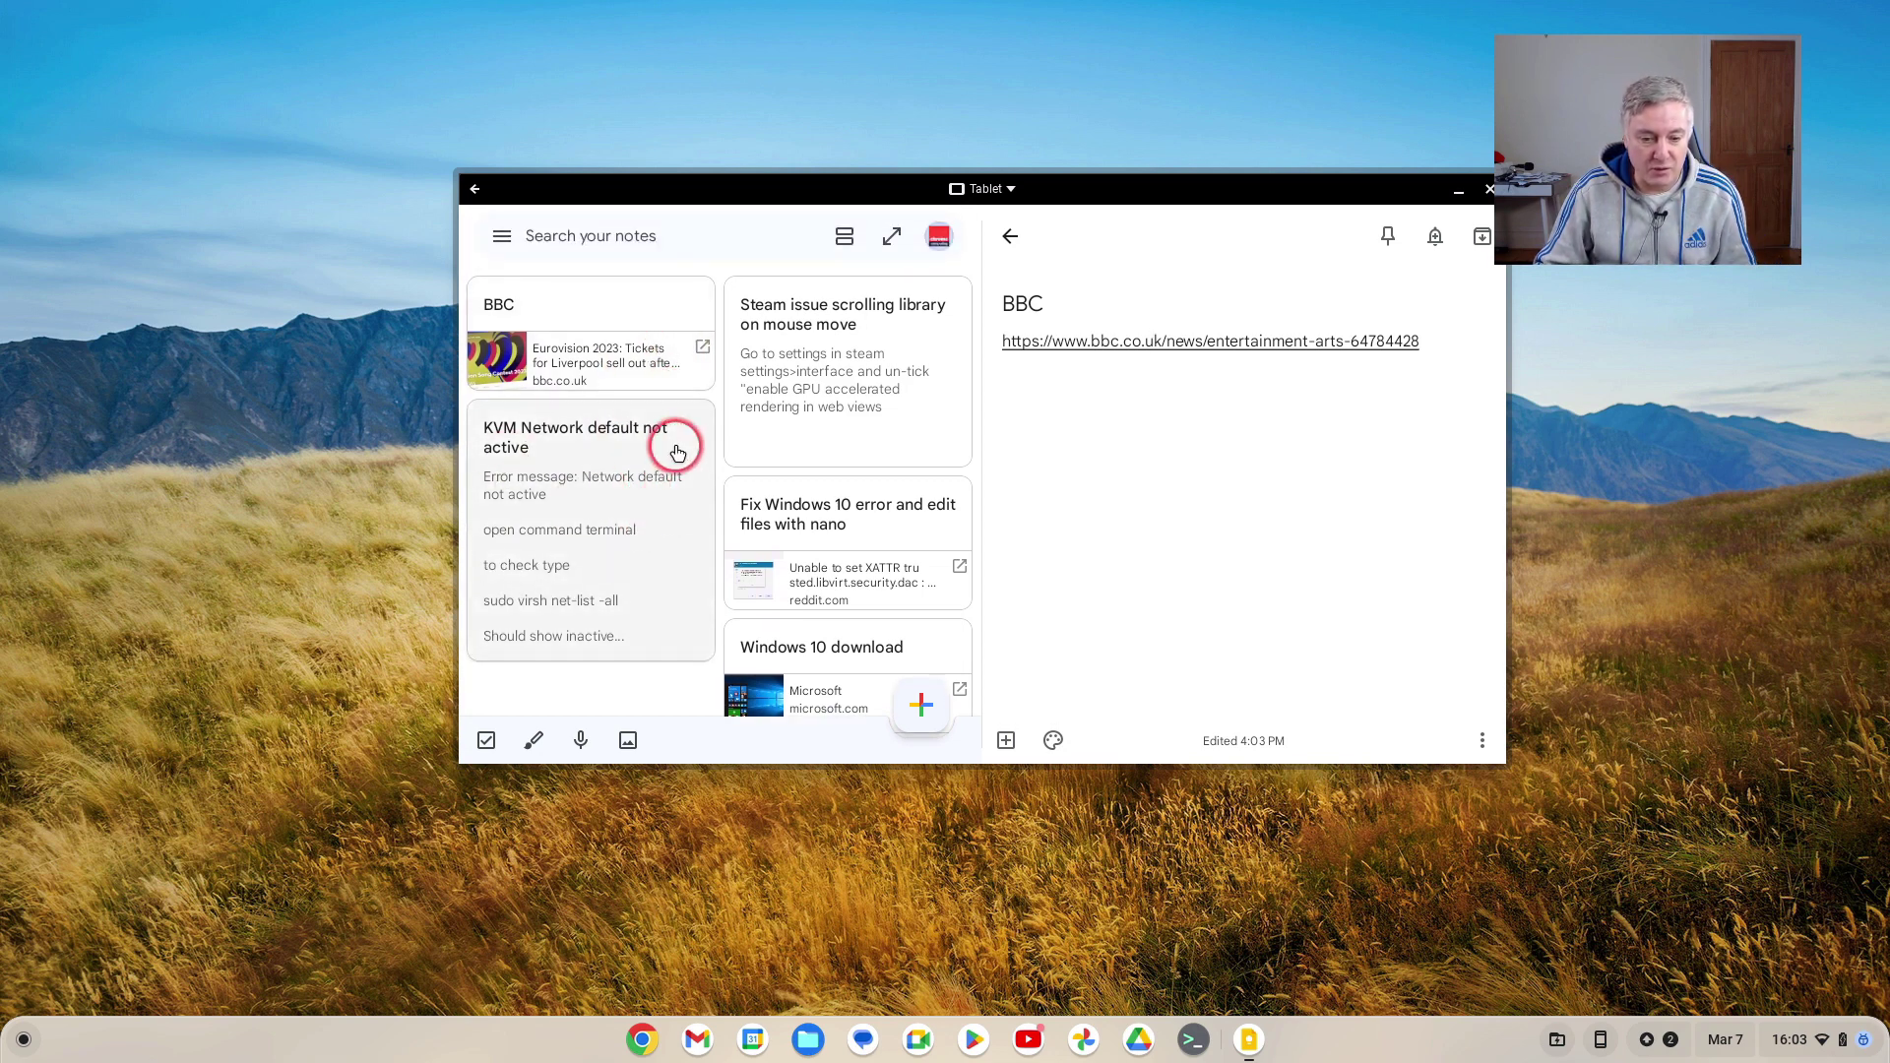
pyautogui.scroll(-1, 794, 396)
pyautogui.scroll(-1, 804, 399)
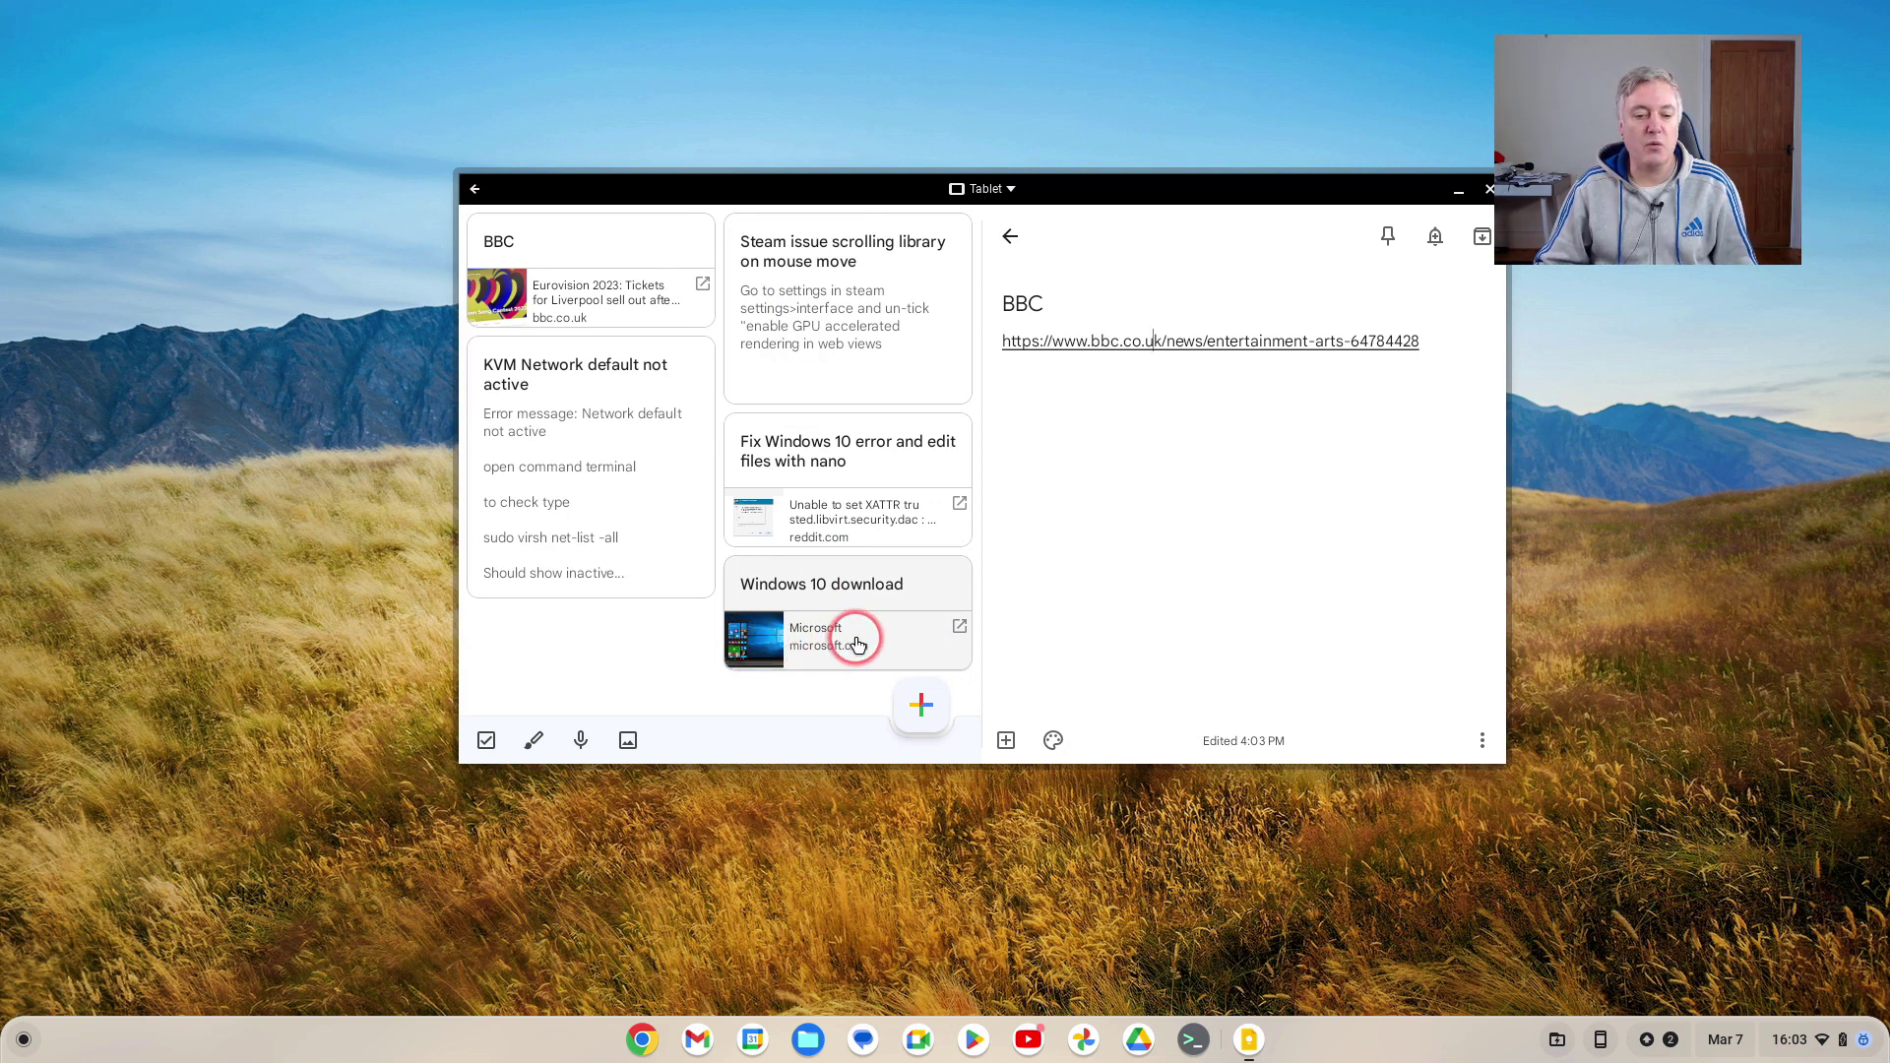
pyautogui.scroll(2, 857, 644)
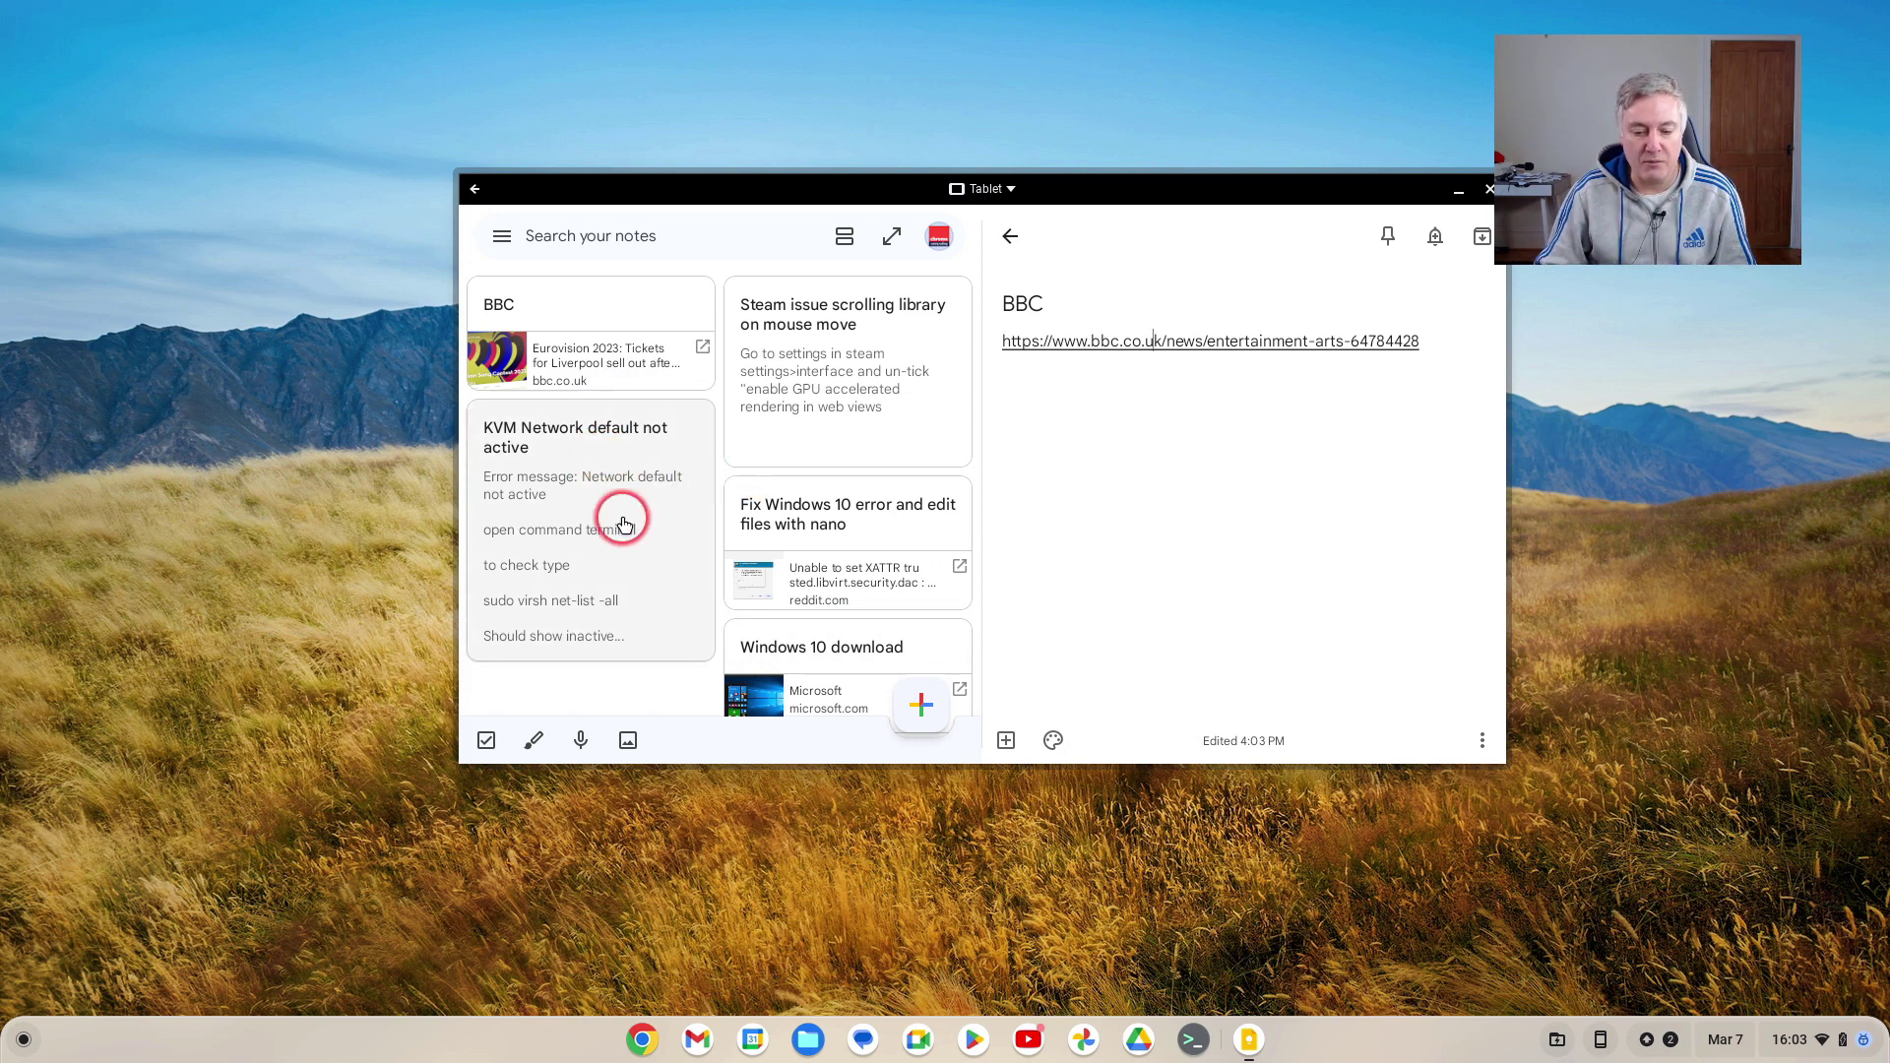
pyautogui.scroll(-1, 620, 468)
pyautogui.scroll(1, 655, 538)
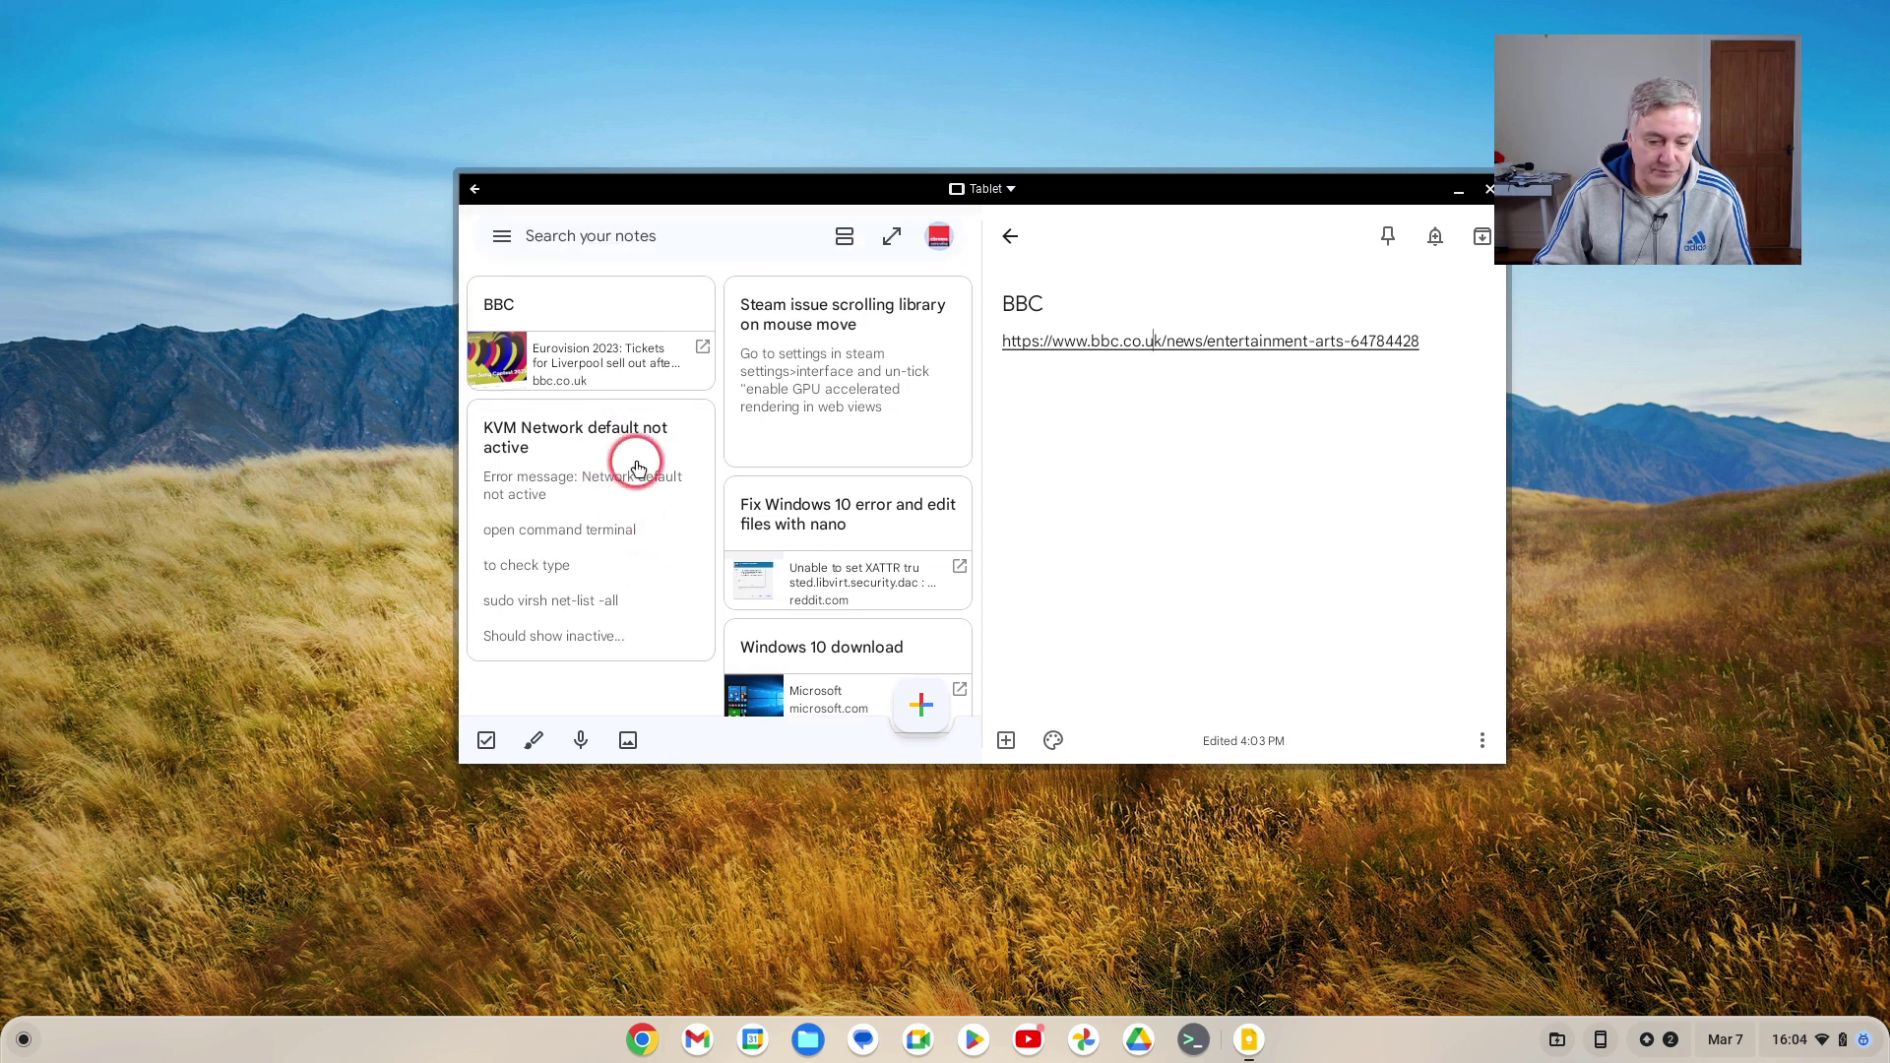
# - Give the "KVM Network default not active" note a yellow colour and the vegetable background, and switch to the BBC note
pyautogui.click(656, 522)
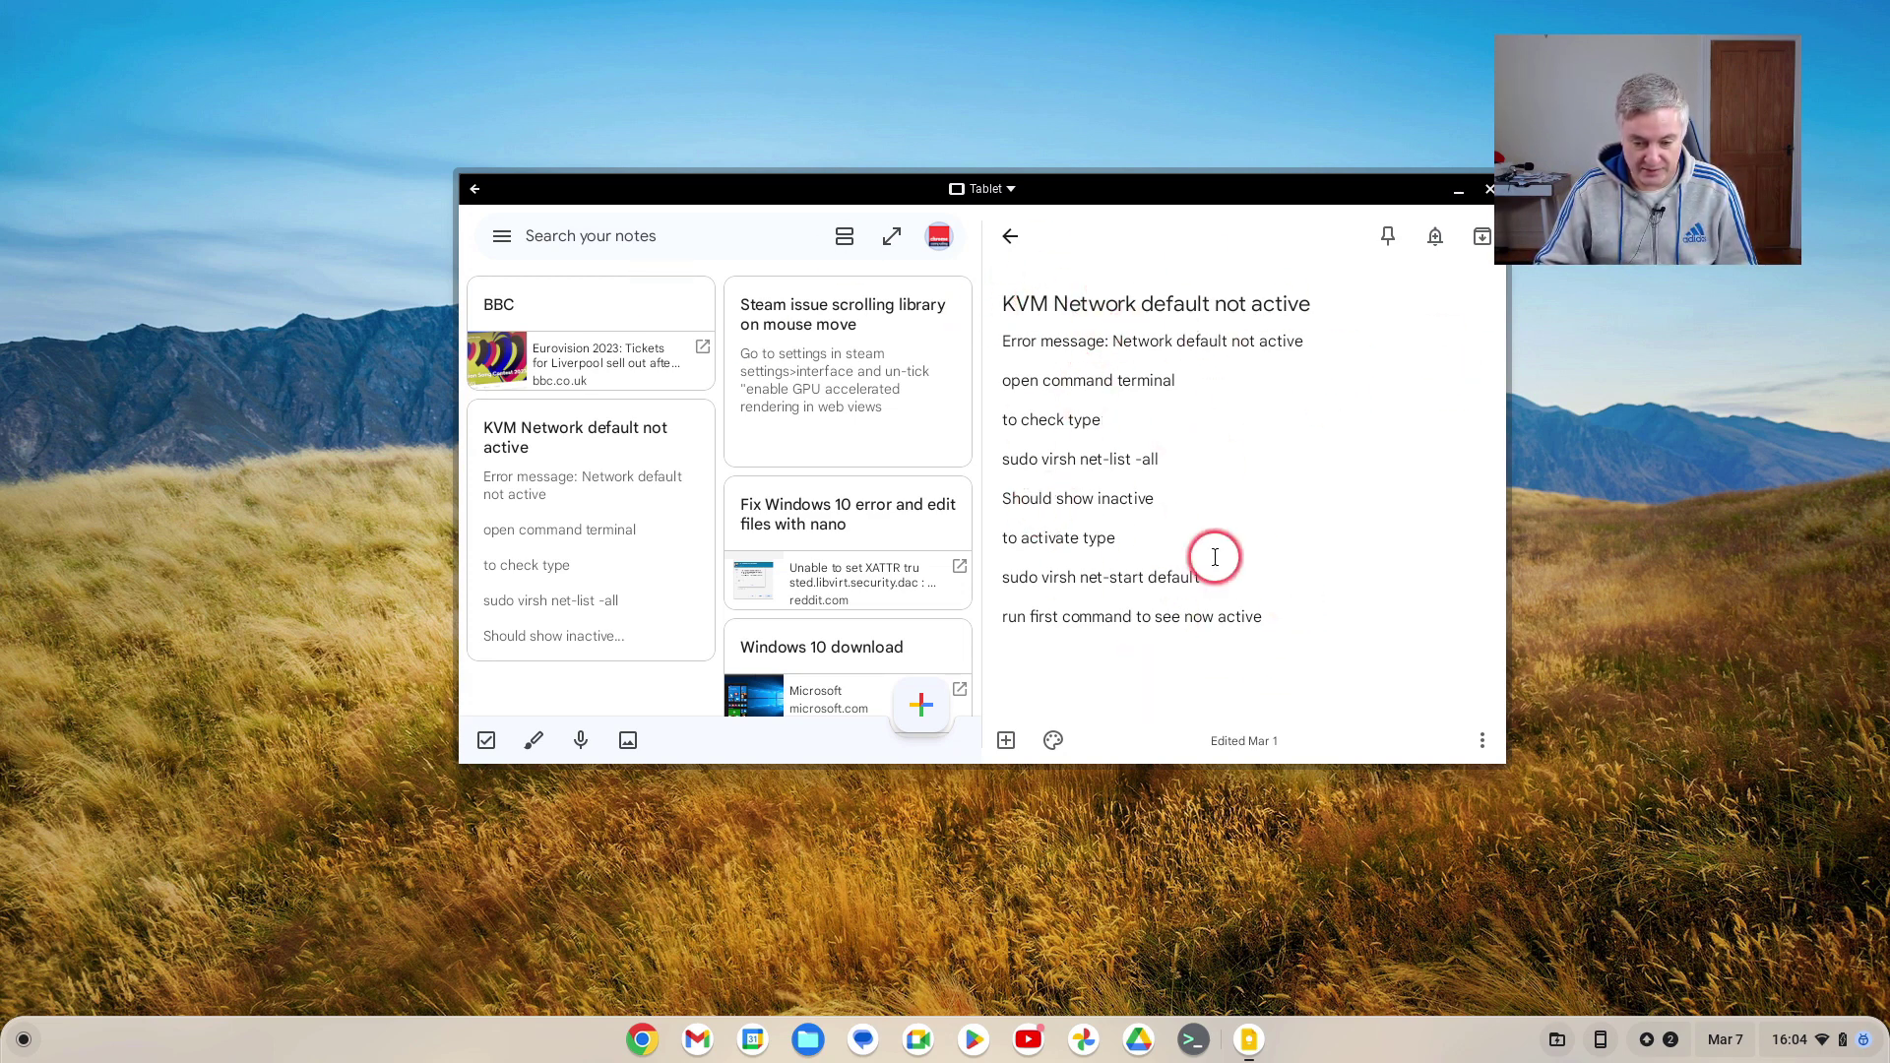
pyautogui.click(1054, 747)
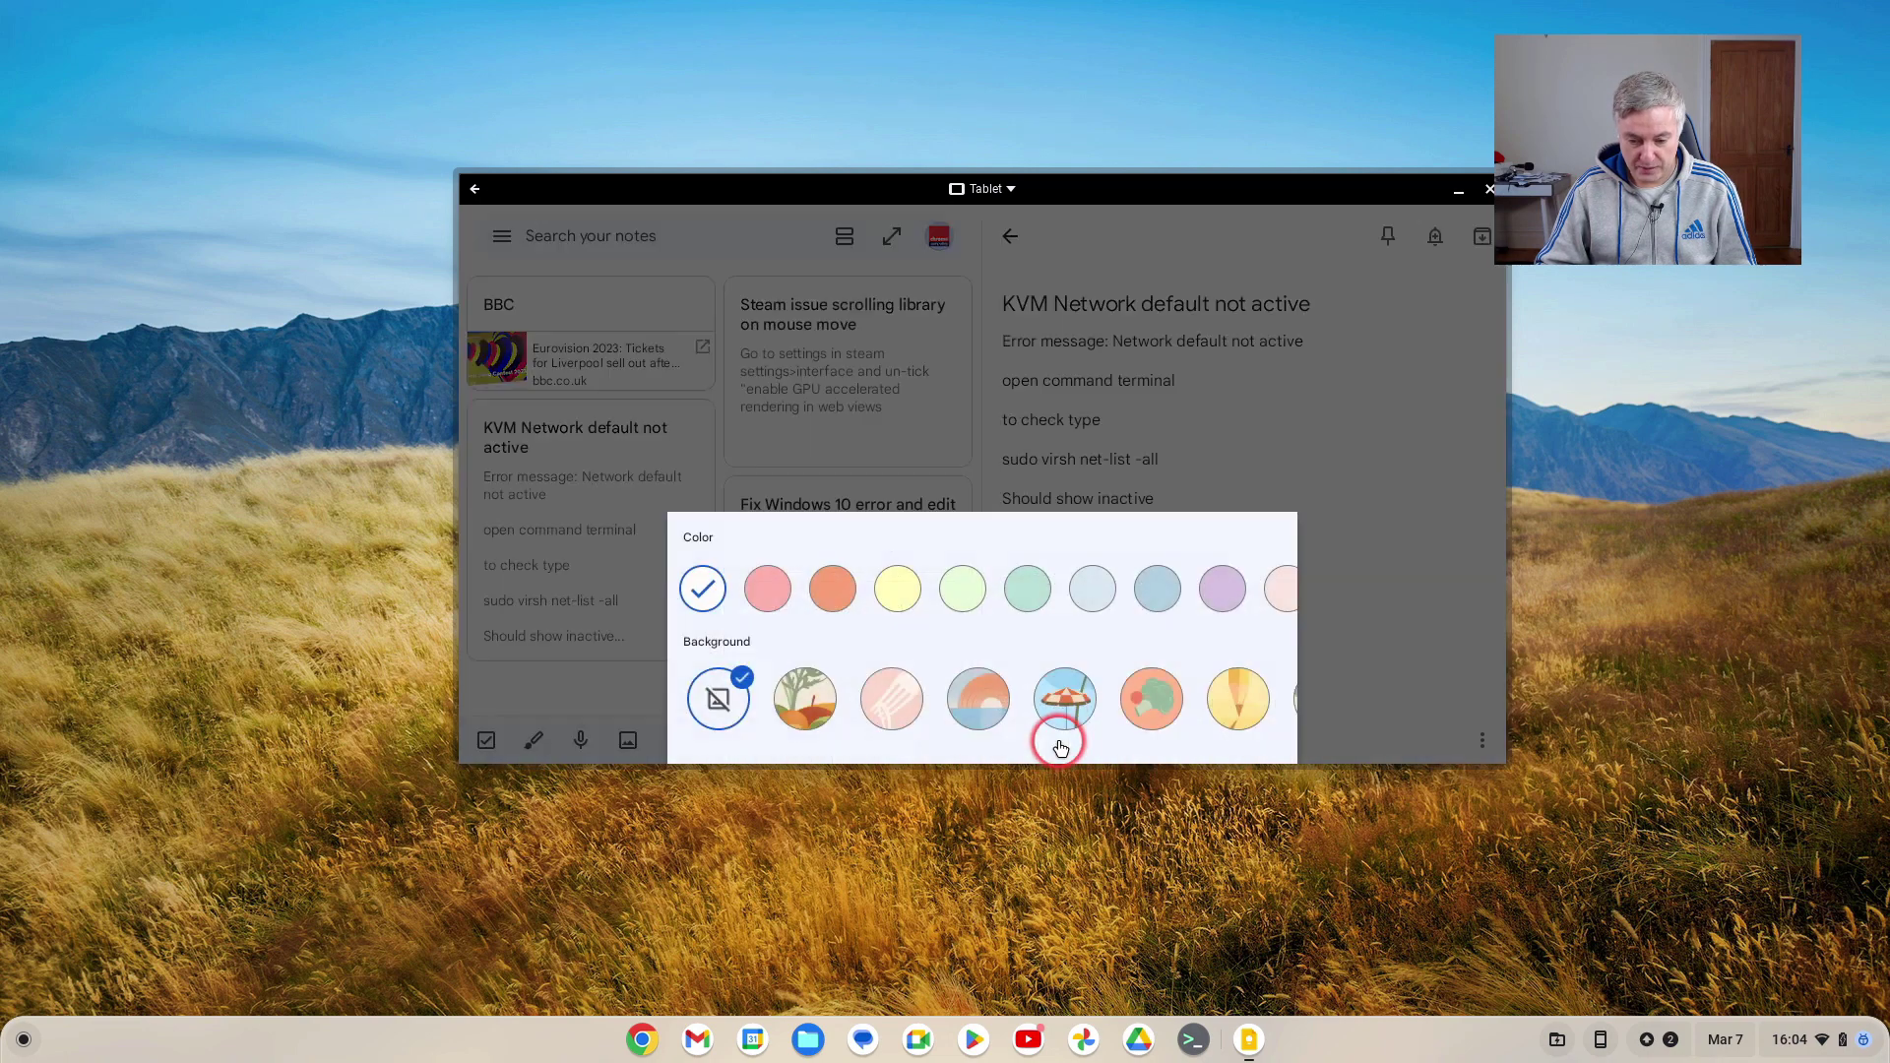
pyautogui.click(910, 588)
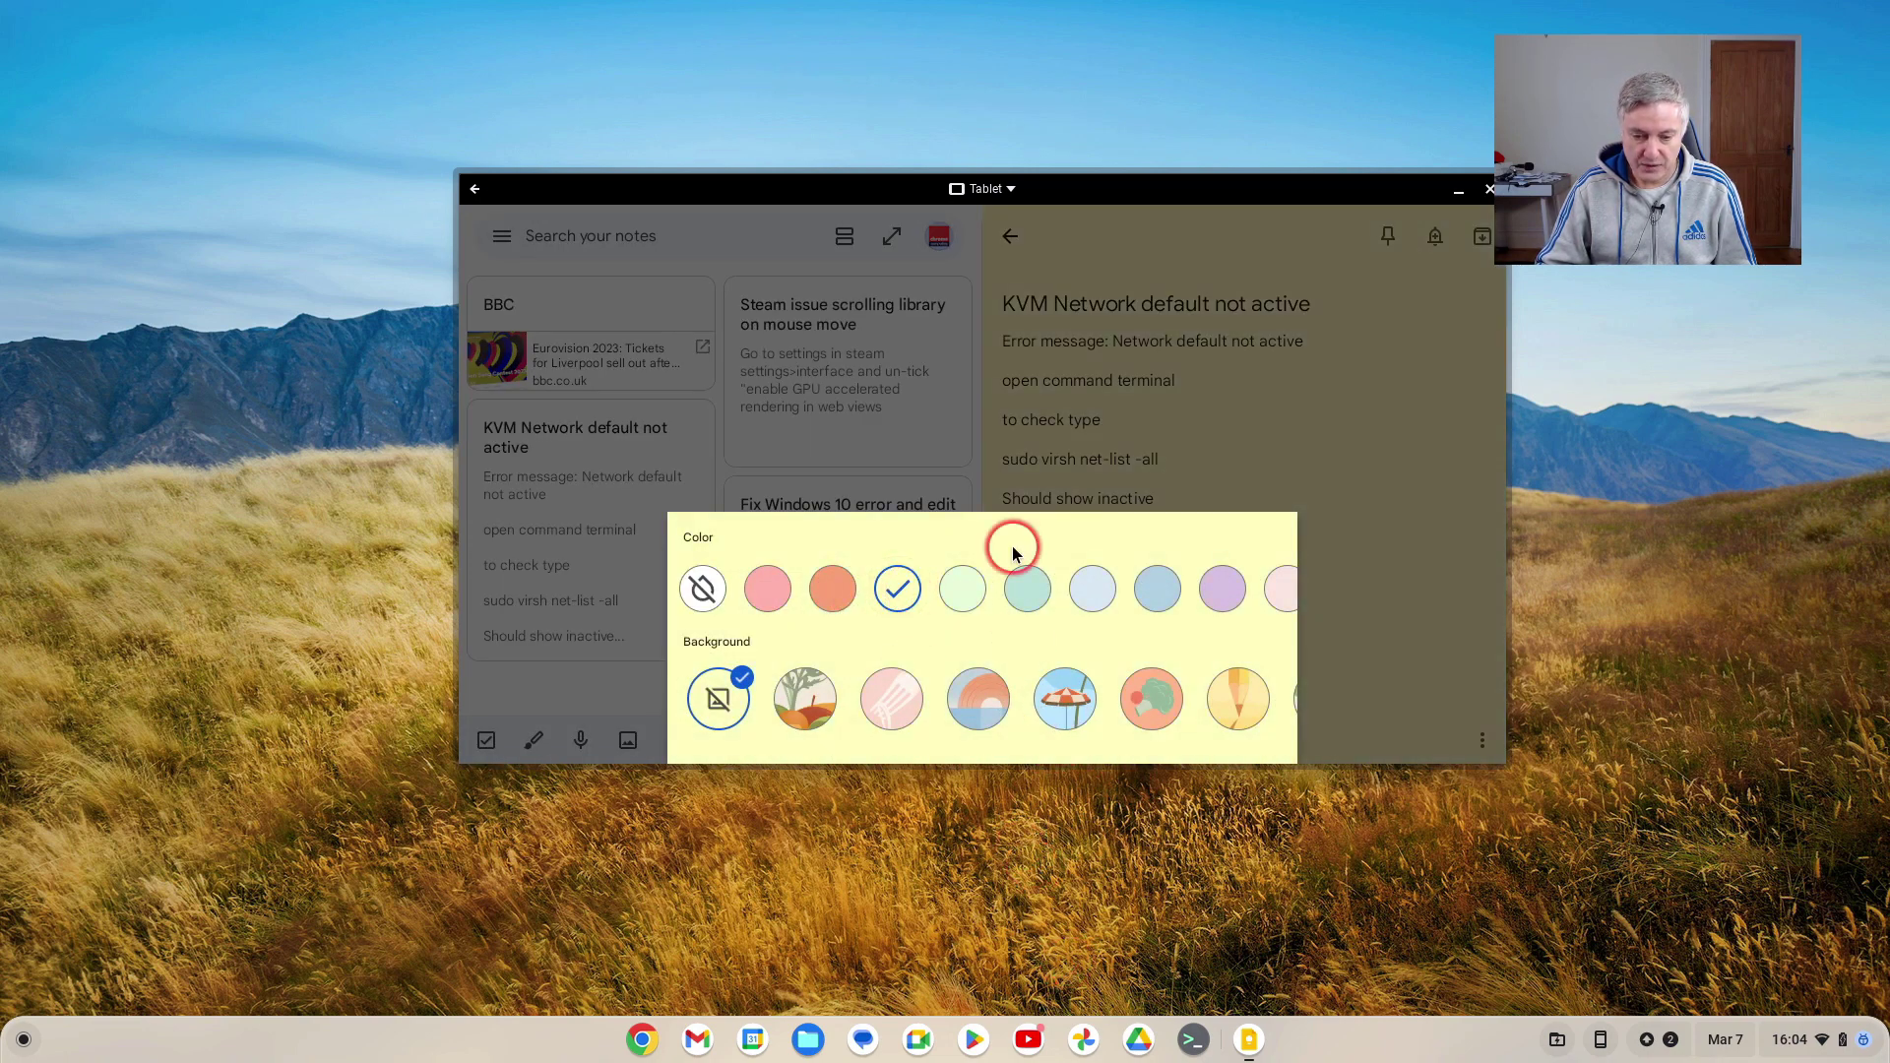
pyautogui.click(809, 699)
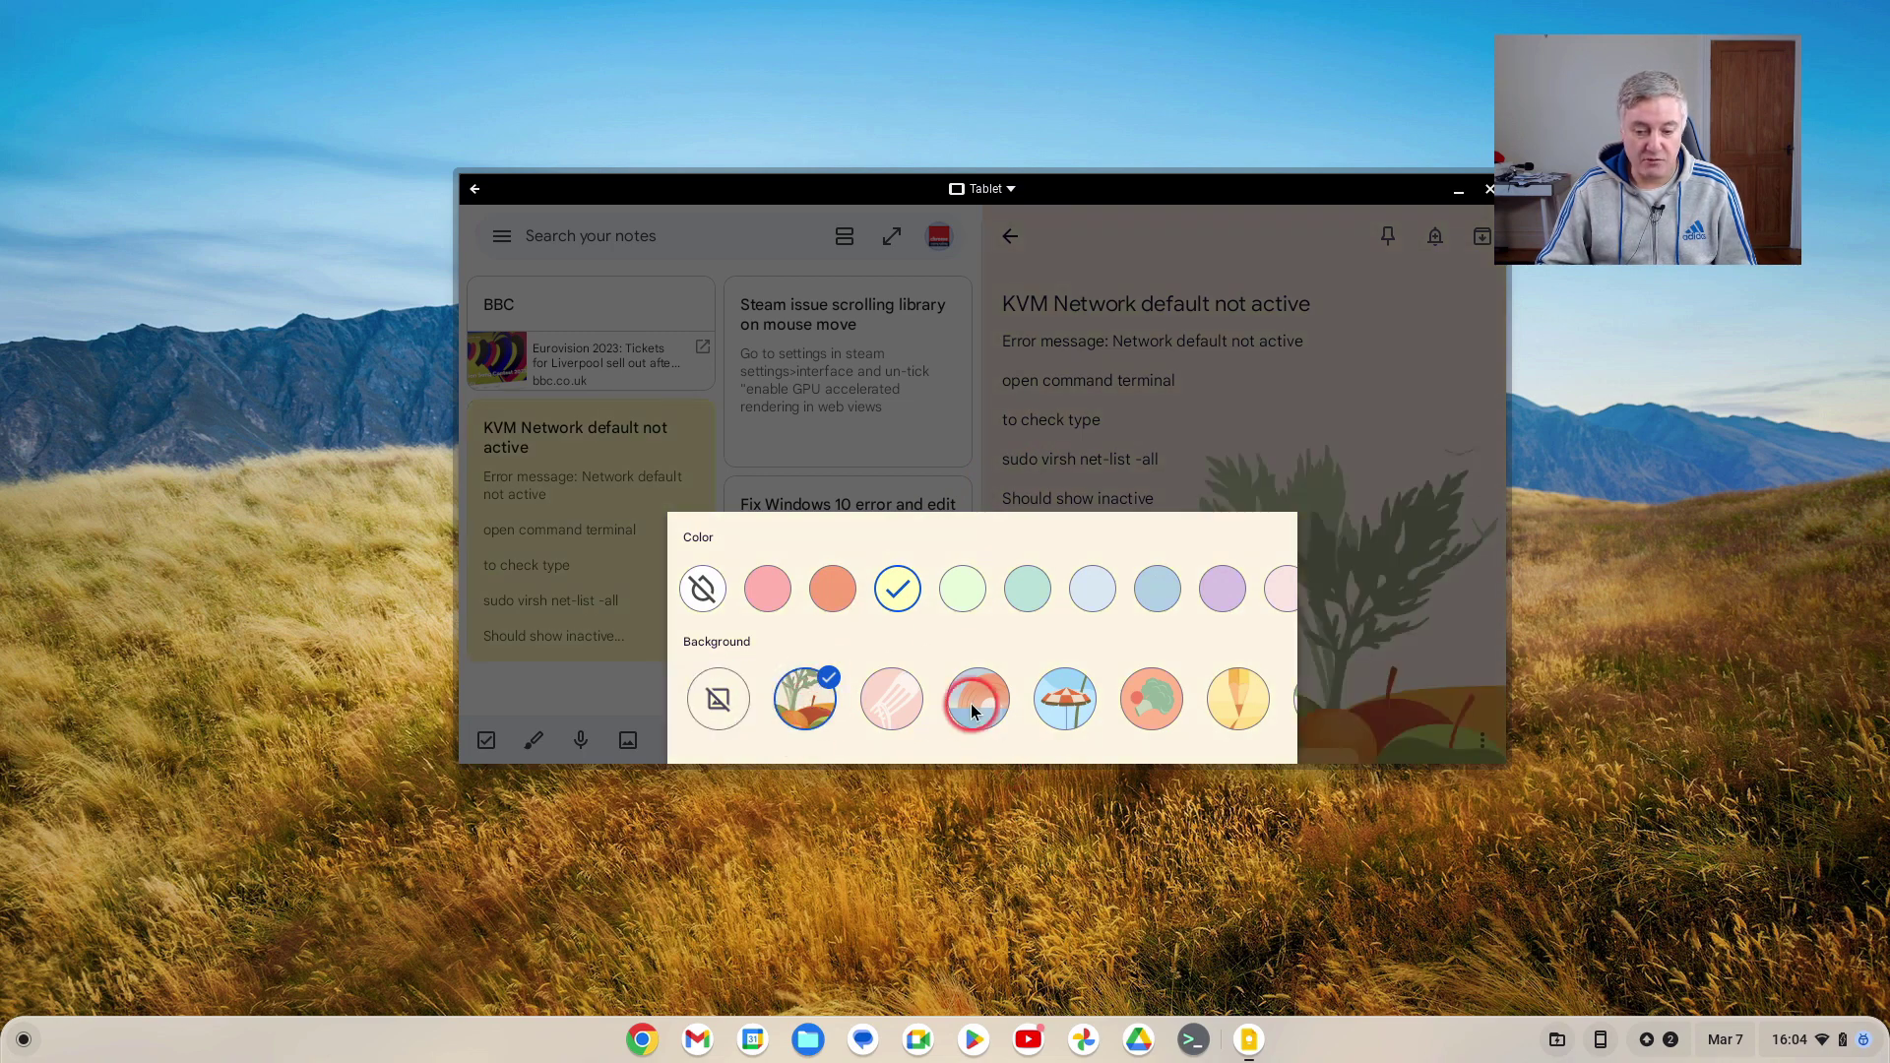
pyautogui.click(607, 688)
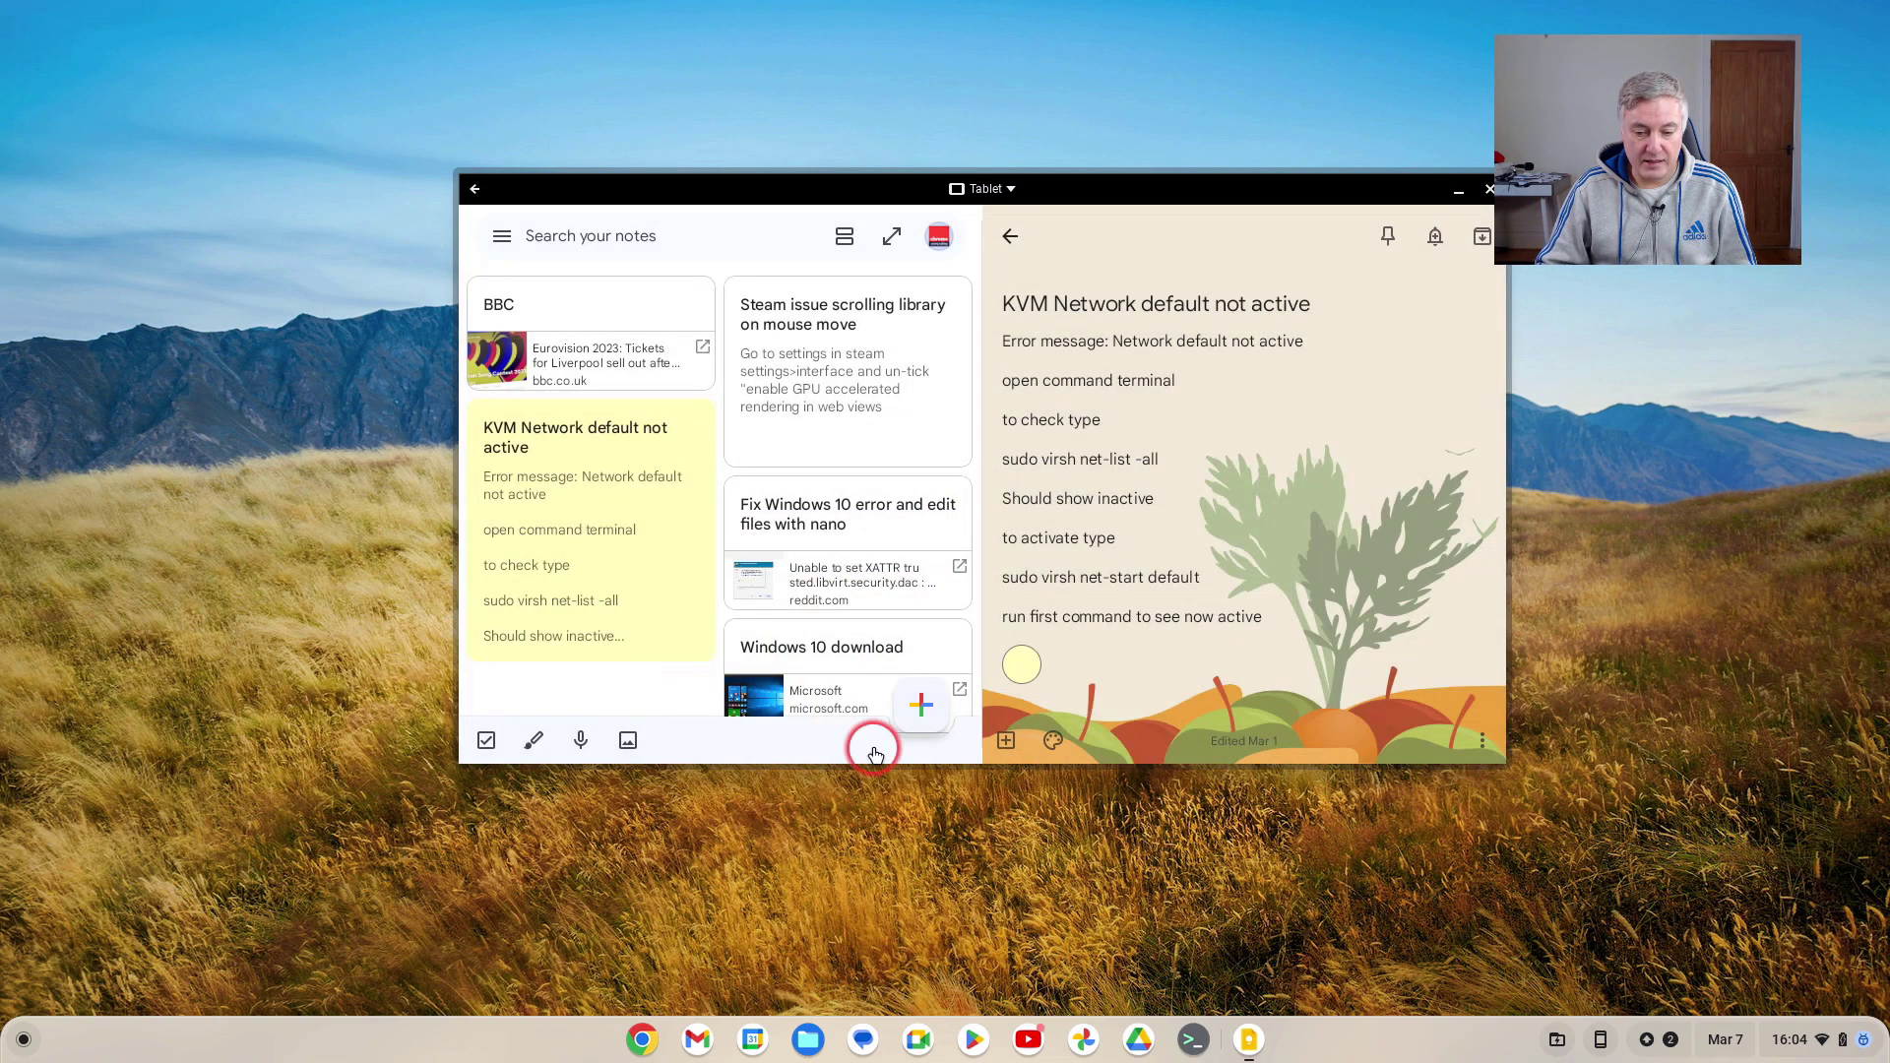
pyautogui.click(561, 350)
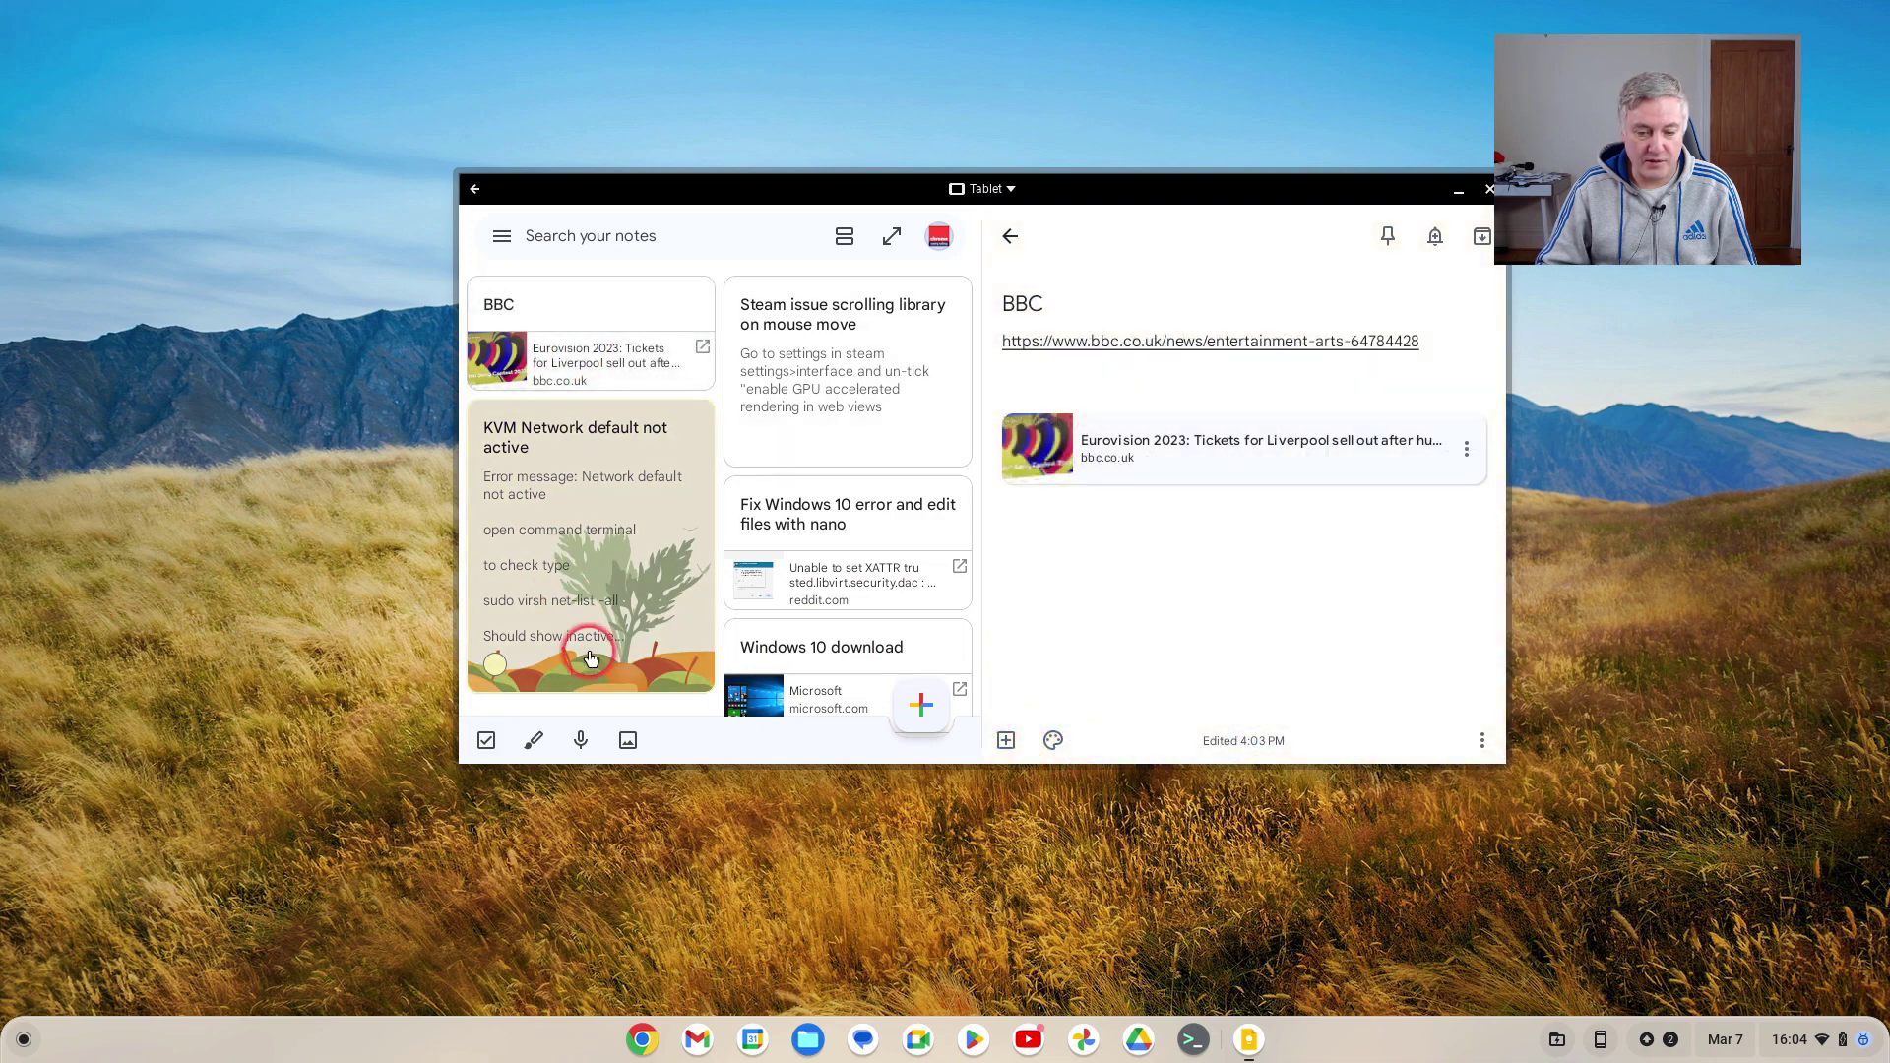
# - Reopen the "KVM Network default not active" note, remove its background image, set its colour to orange and close the note
pyautogui.click(606, 494)
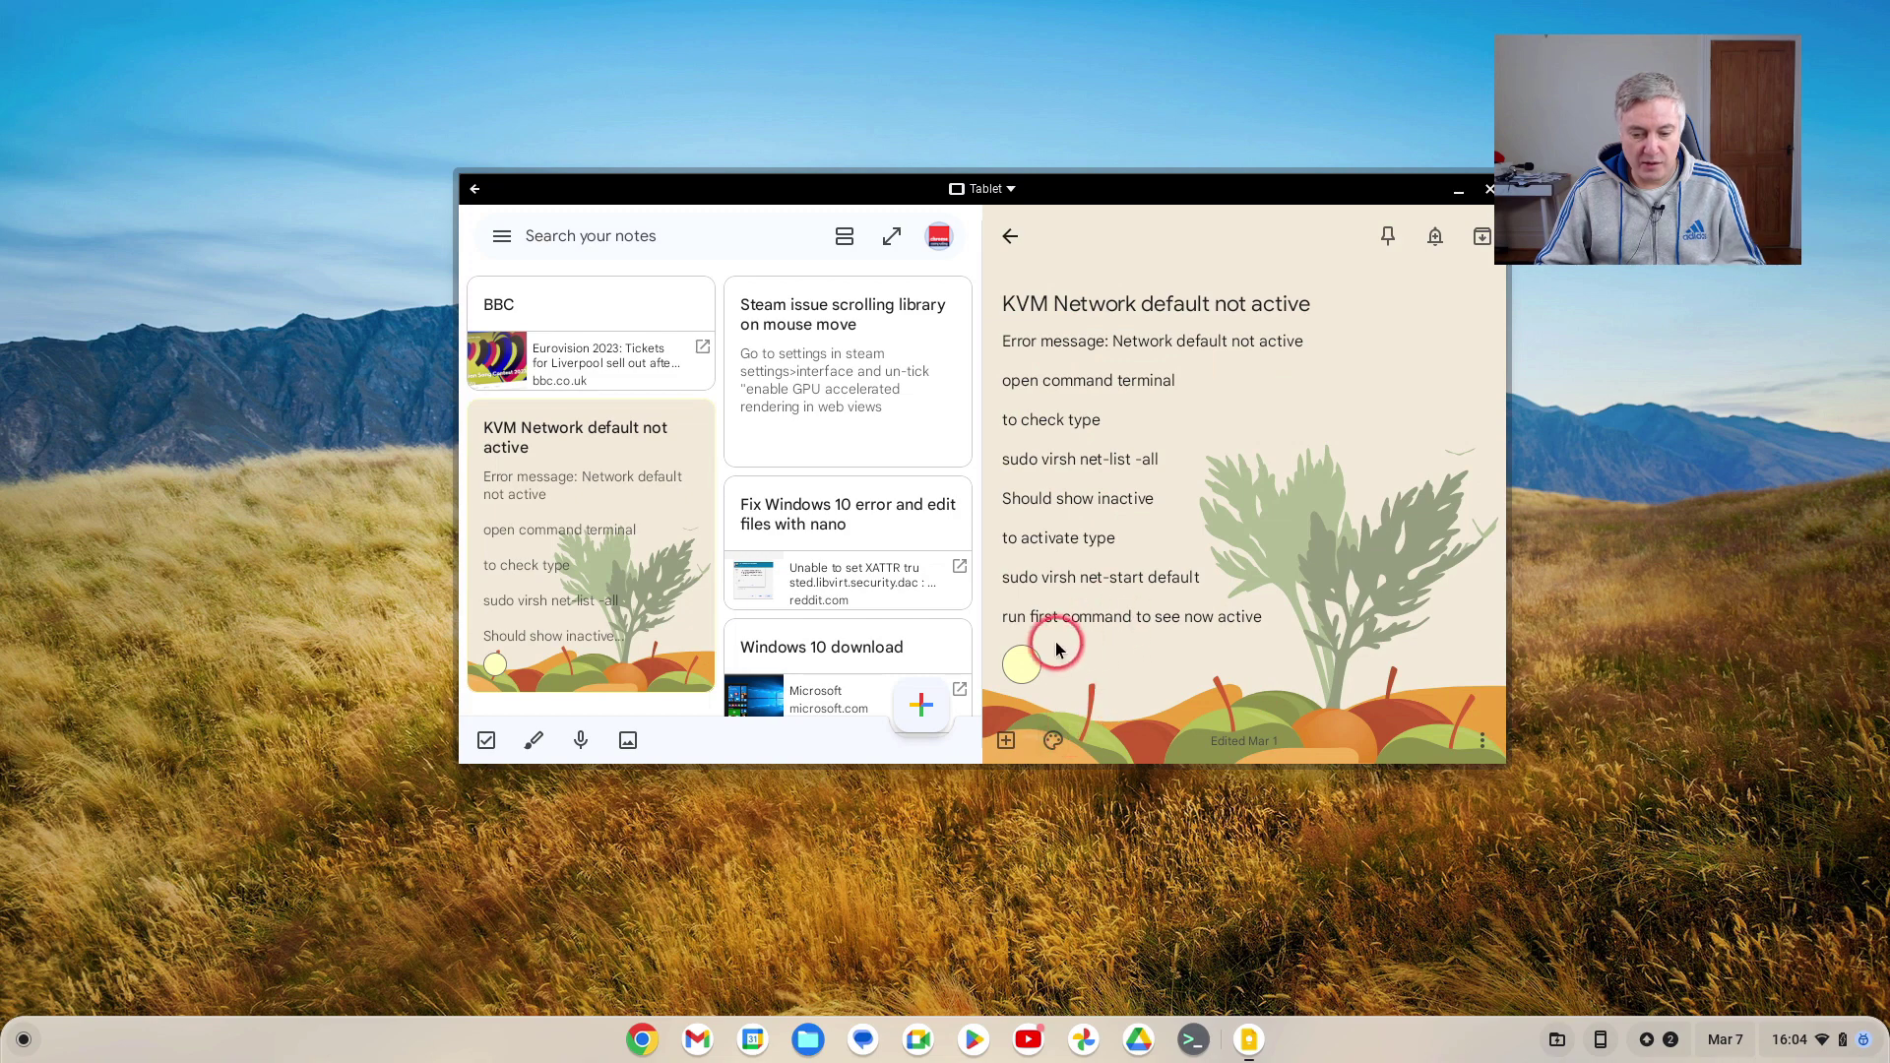
pyautogui.click(1049, 744)
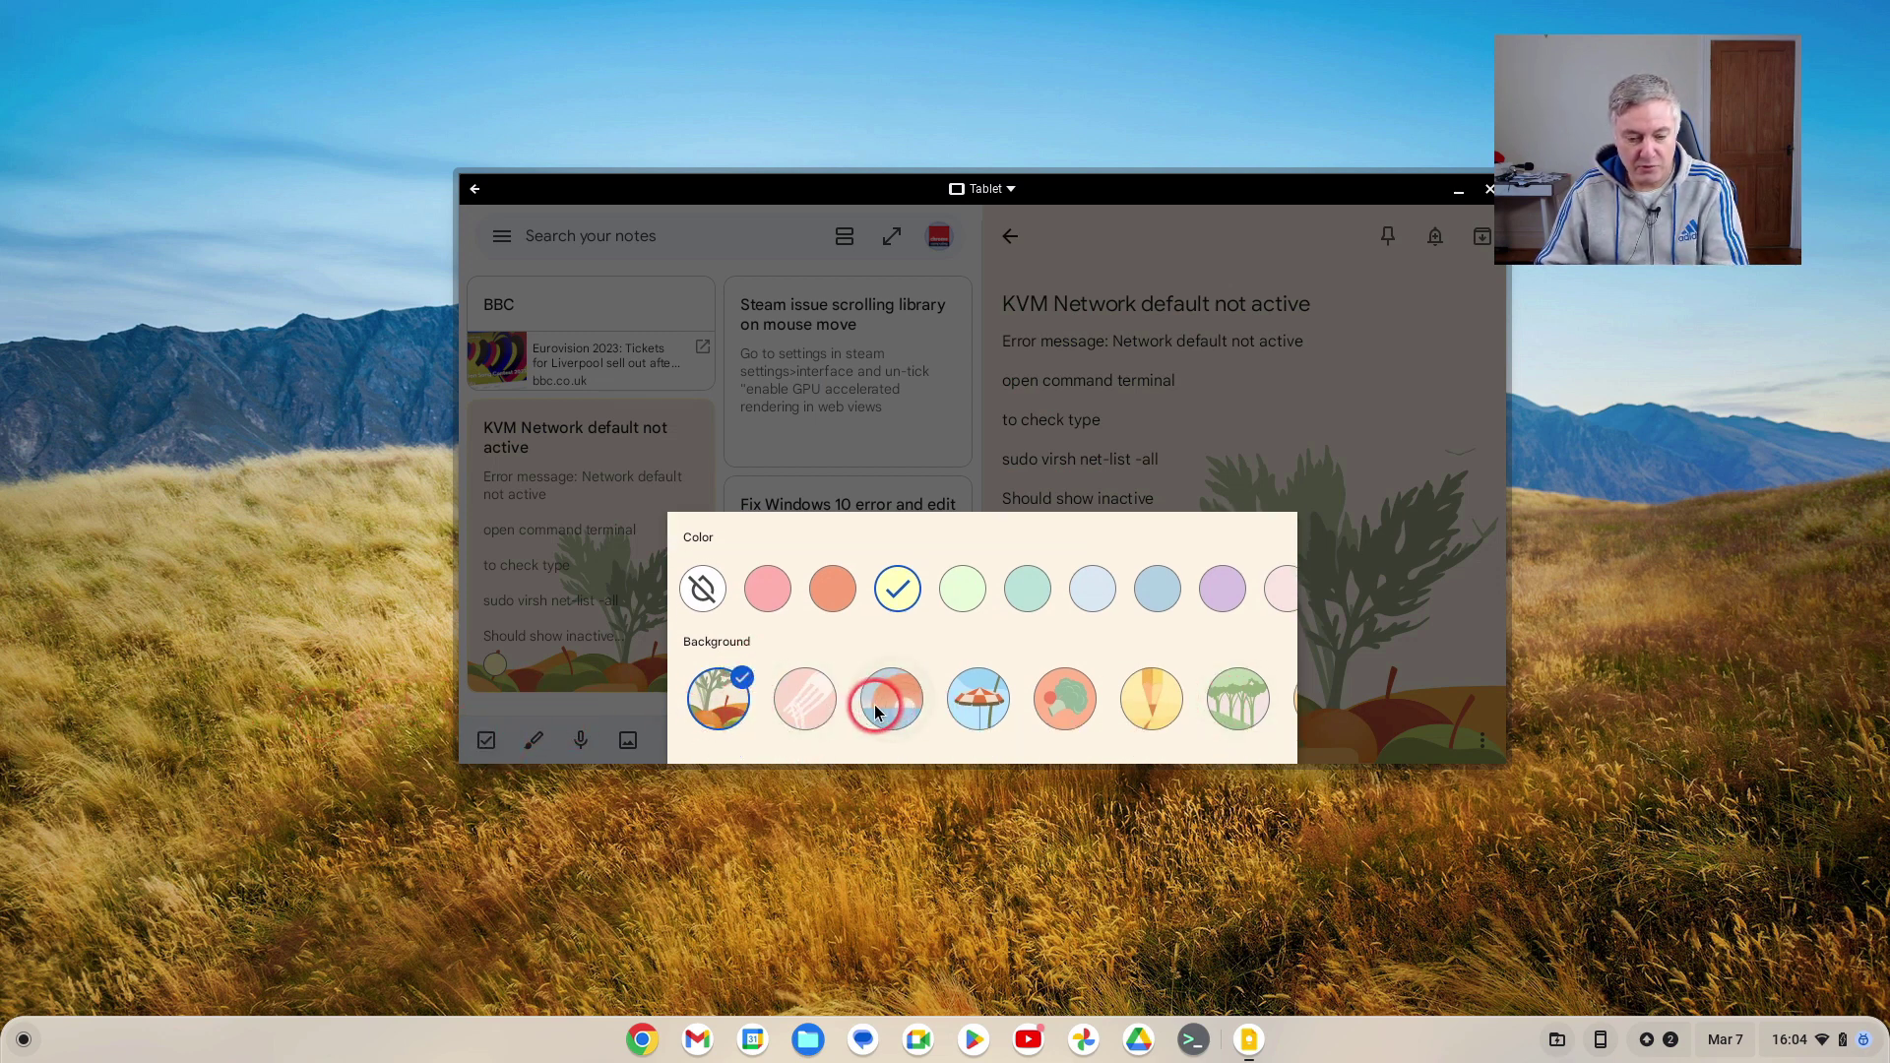
pyautogui.hscroll(-2, 810, 723)
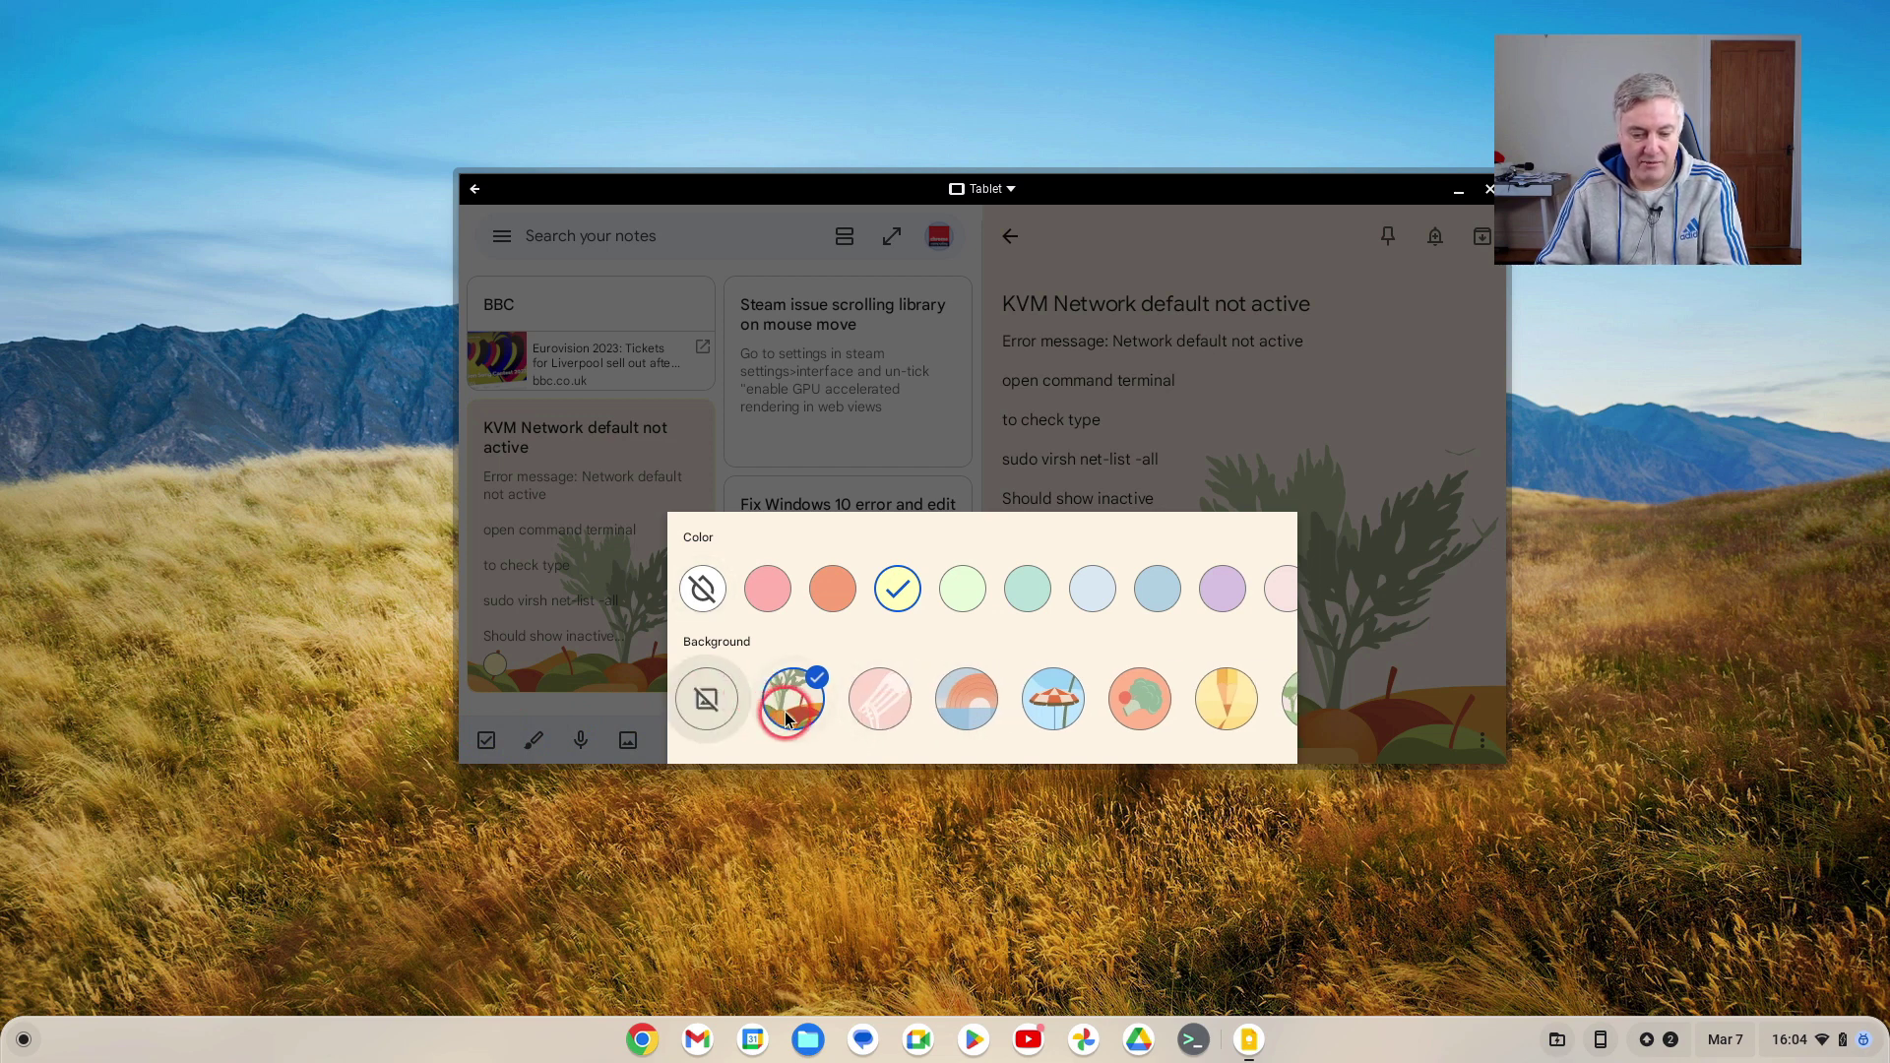
pyautogui.click(719, 706)
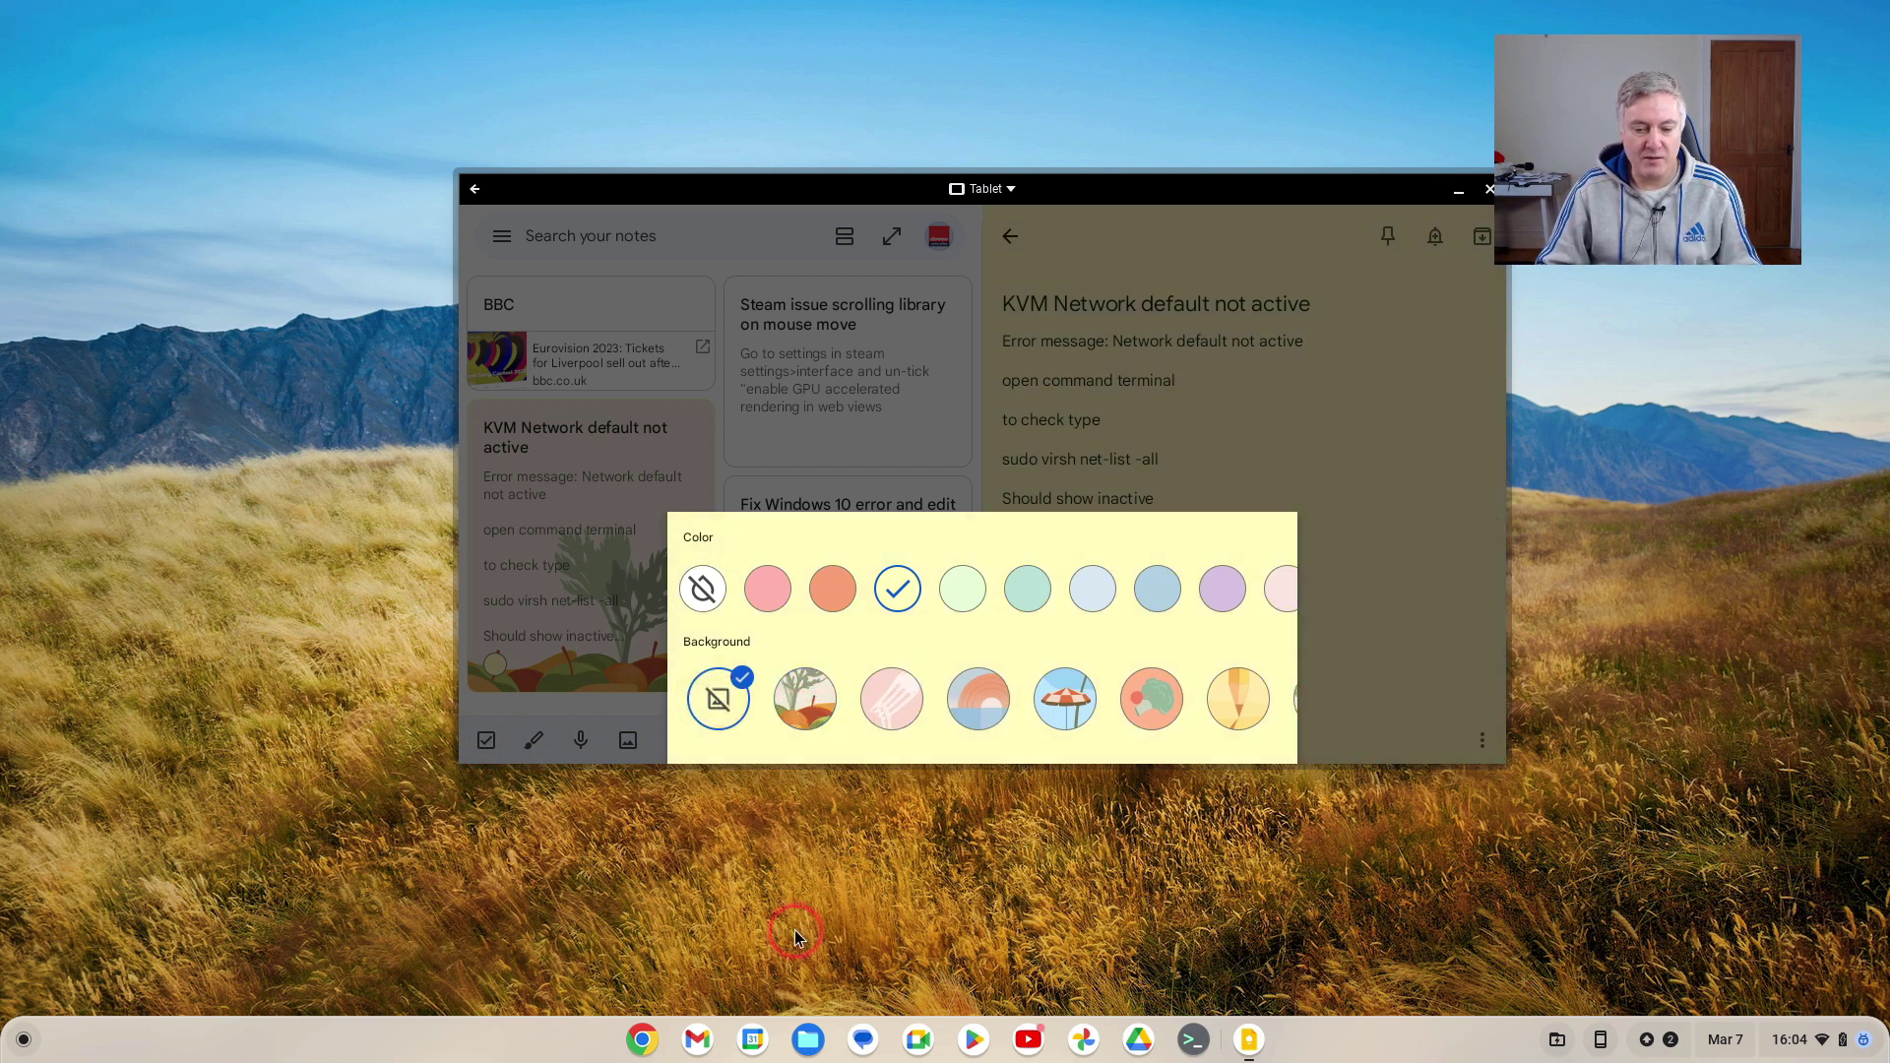
pyautogui.click(831, 587)
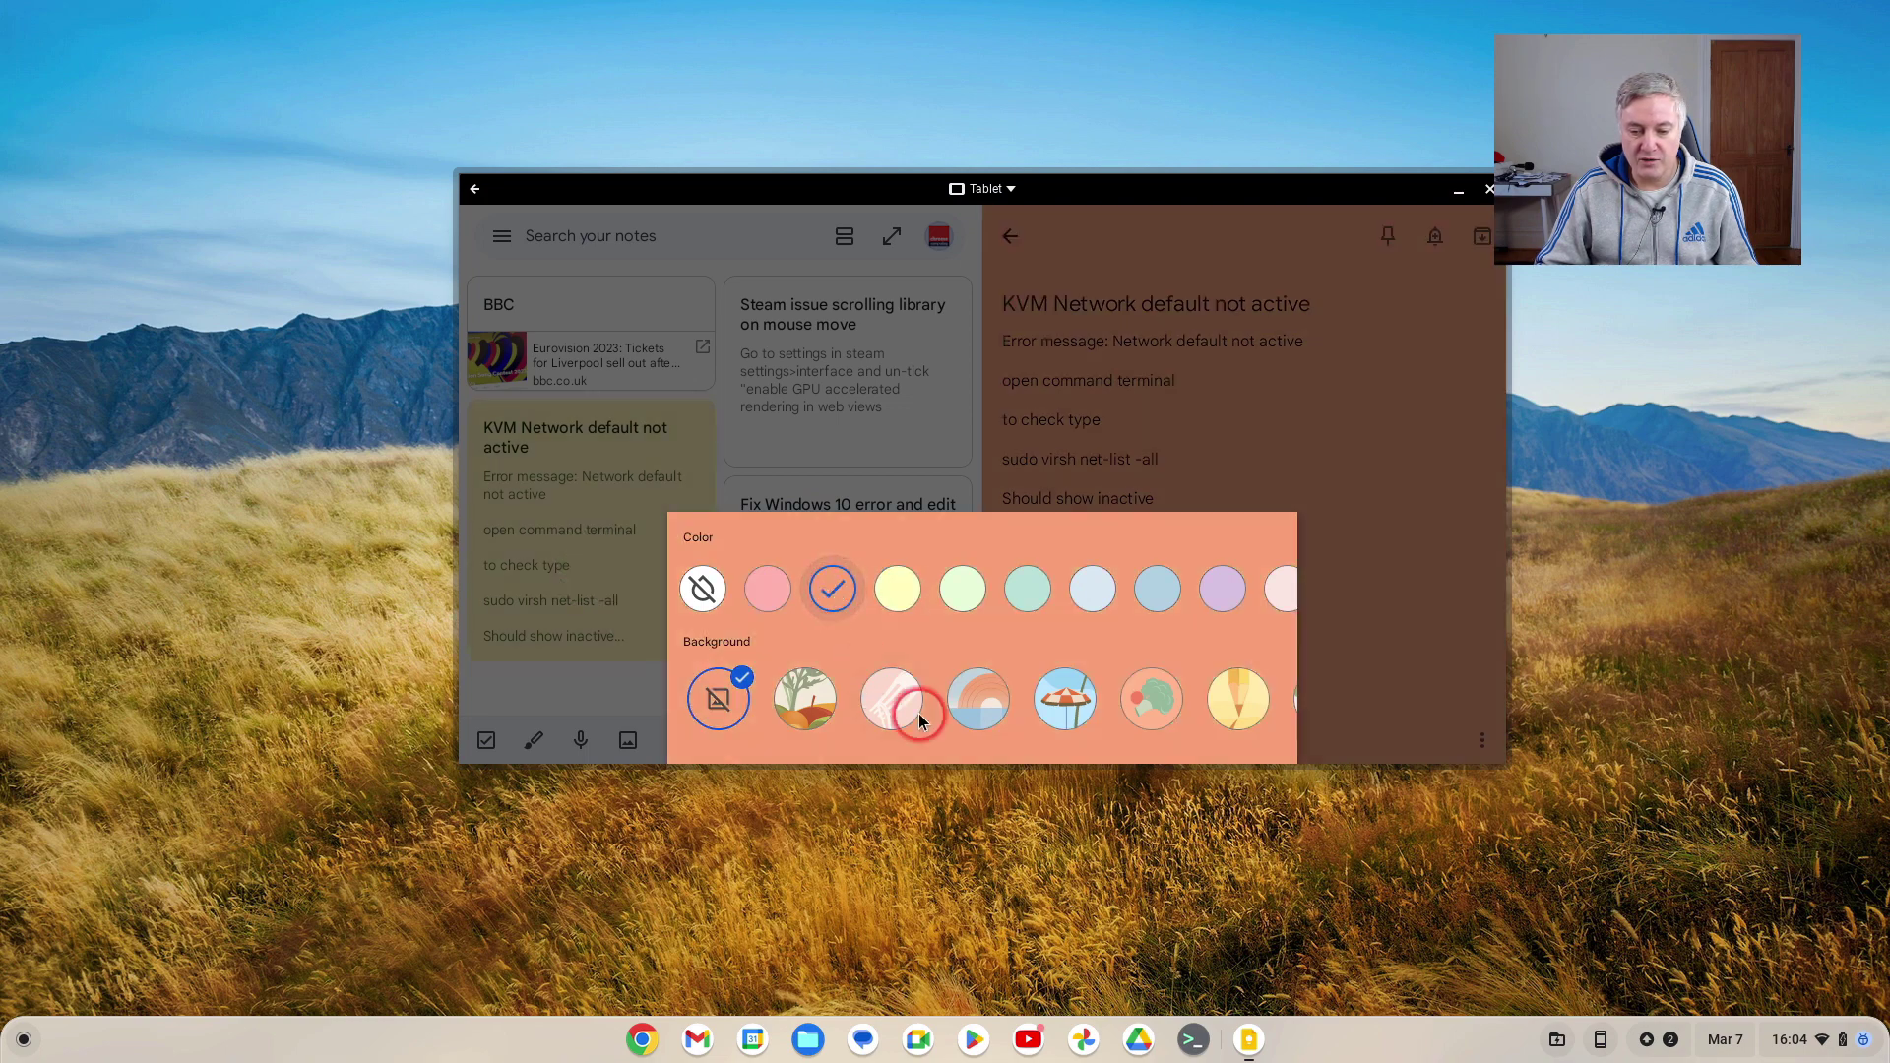
pyautogui.click(1220, 446)
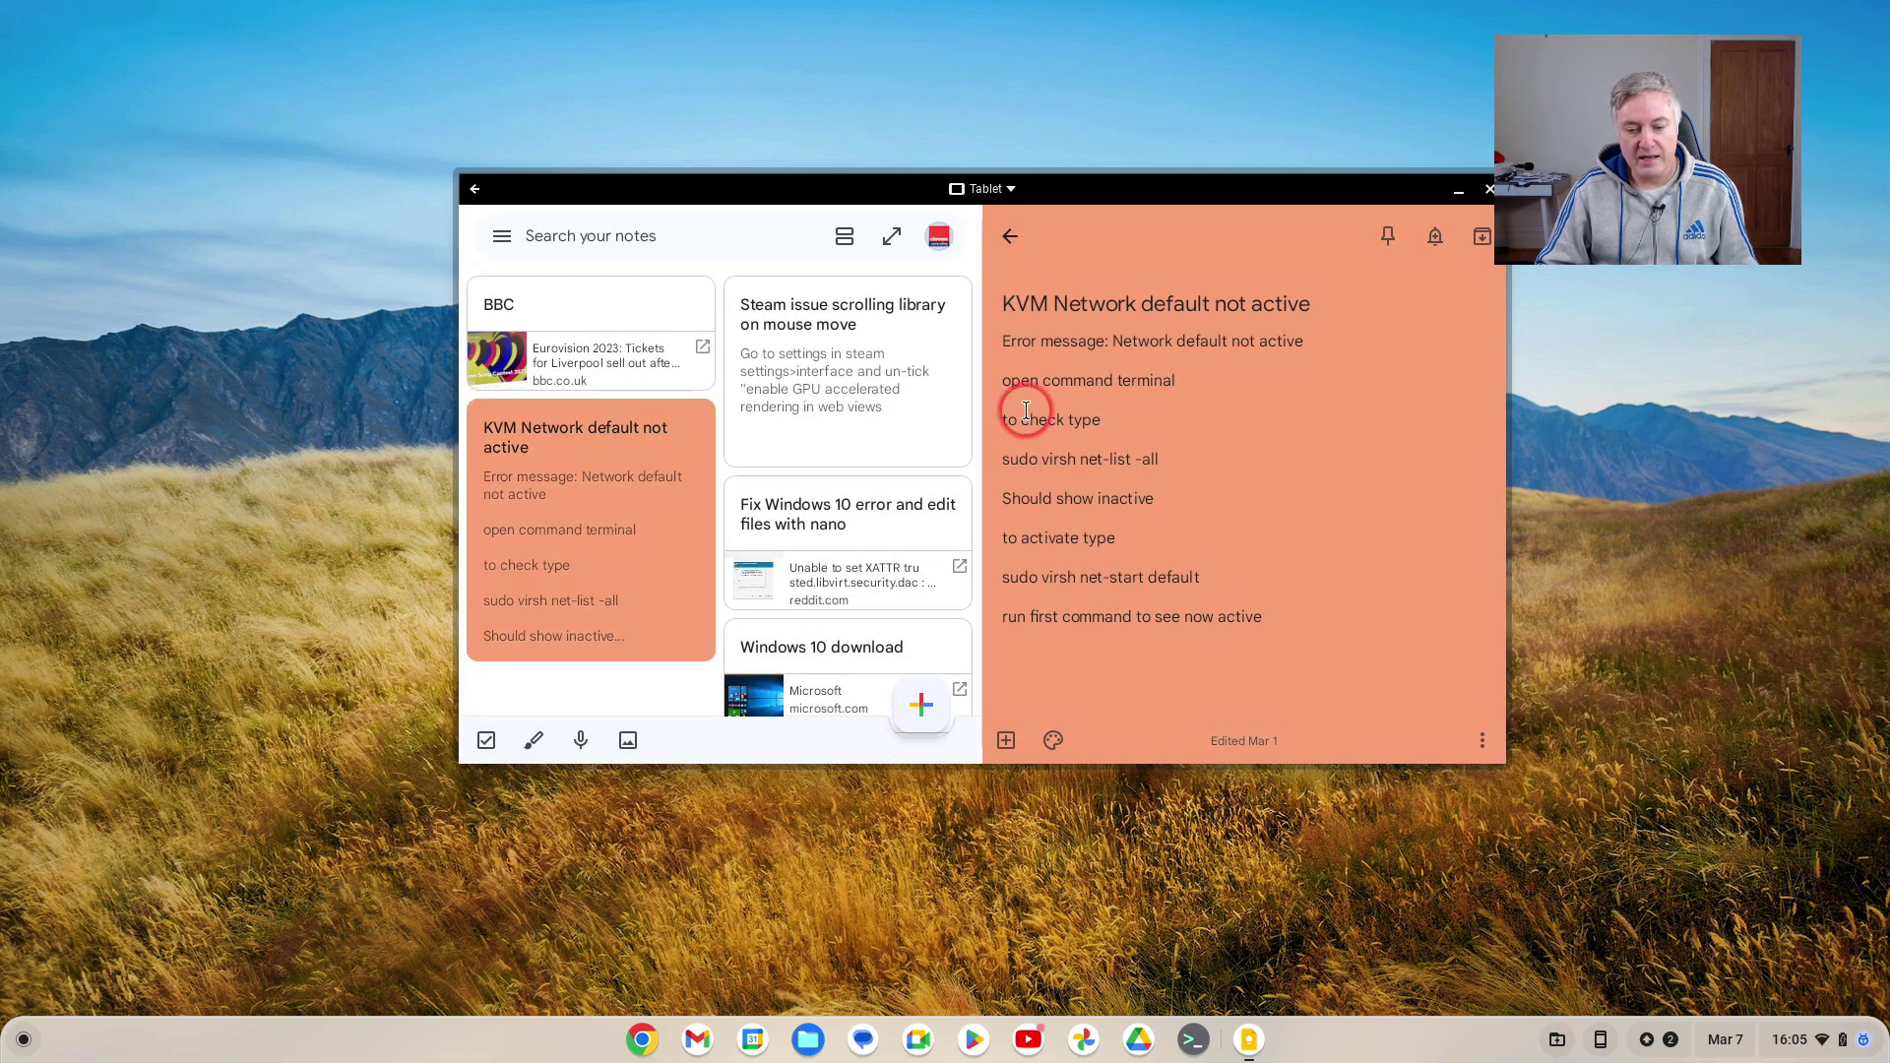
pyautogui.click(1014, 237)
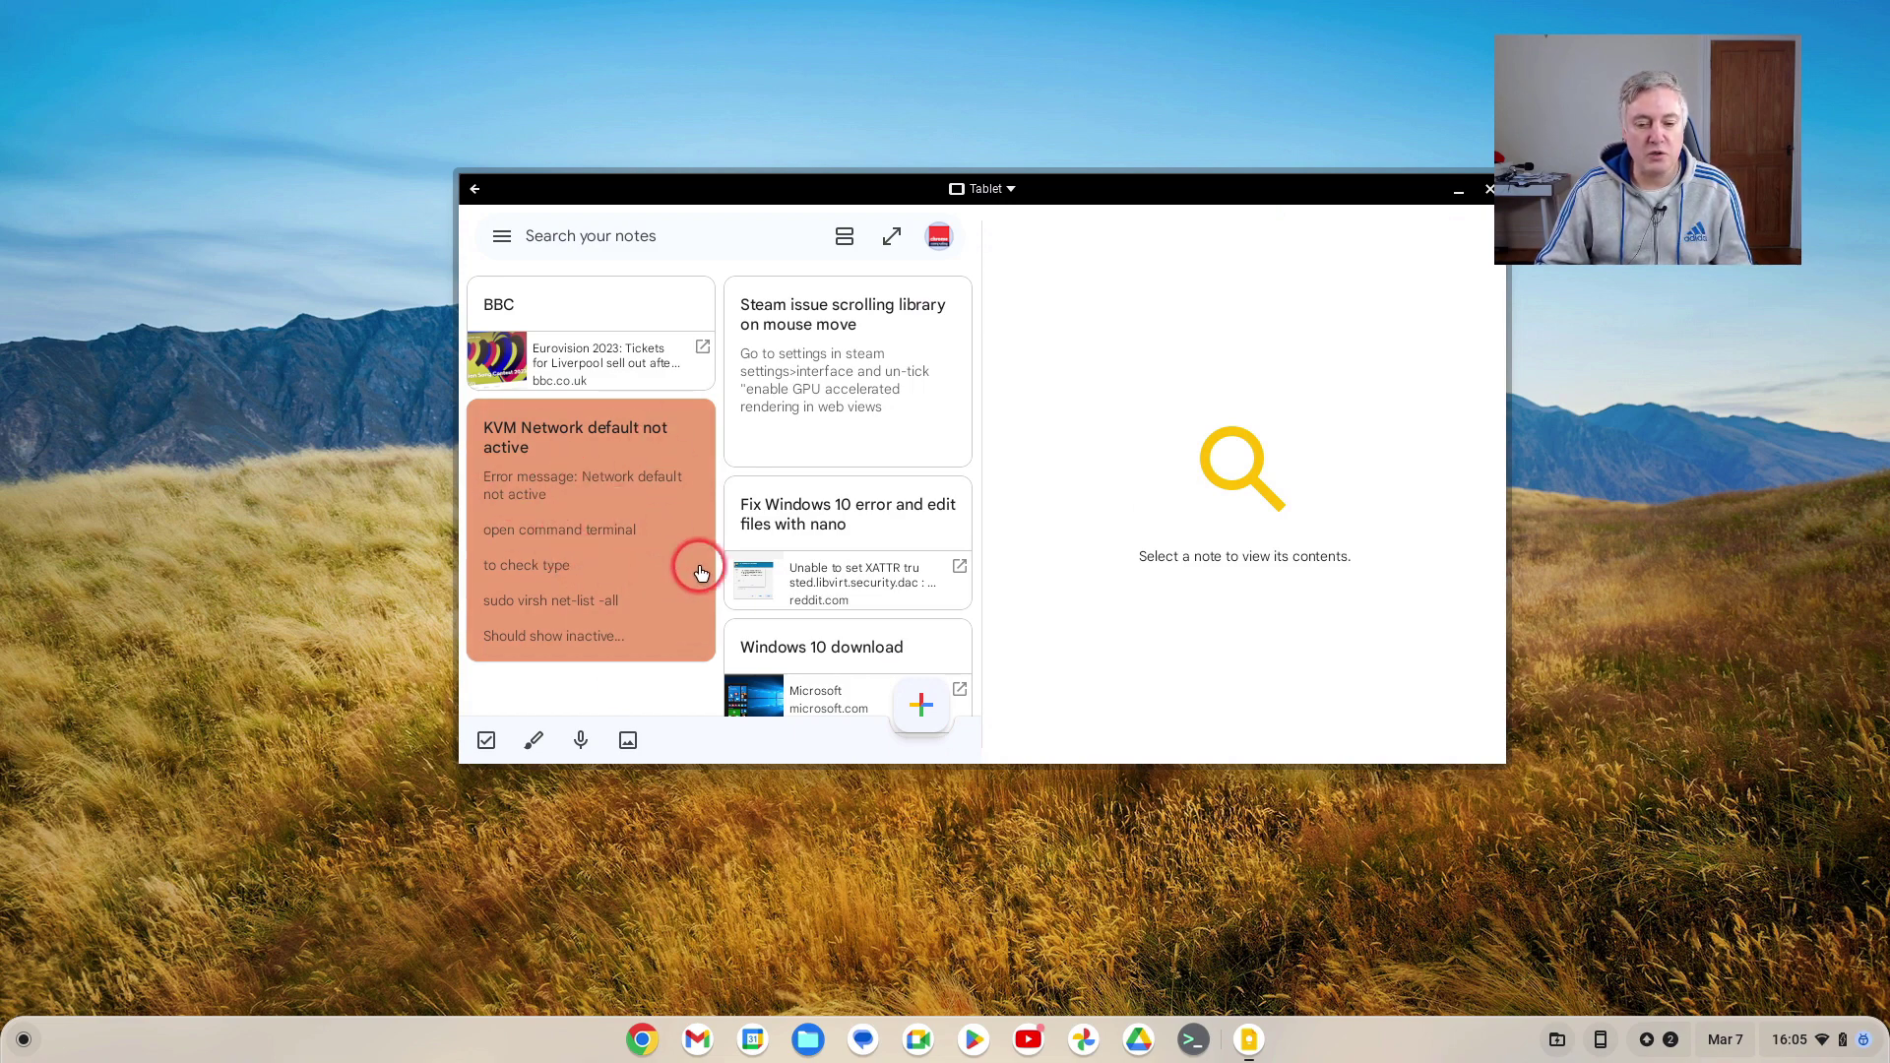
# - Open the "Steam issue scrolling library on mouse move" note and set its colour to blue
pyautogui.click(793, 419)
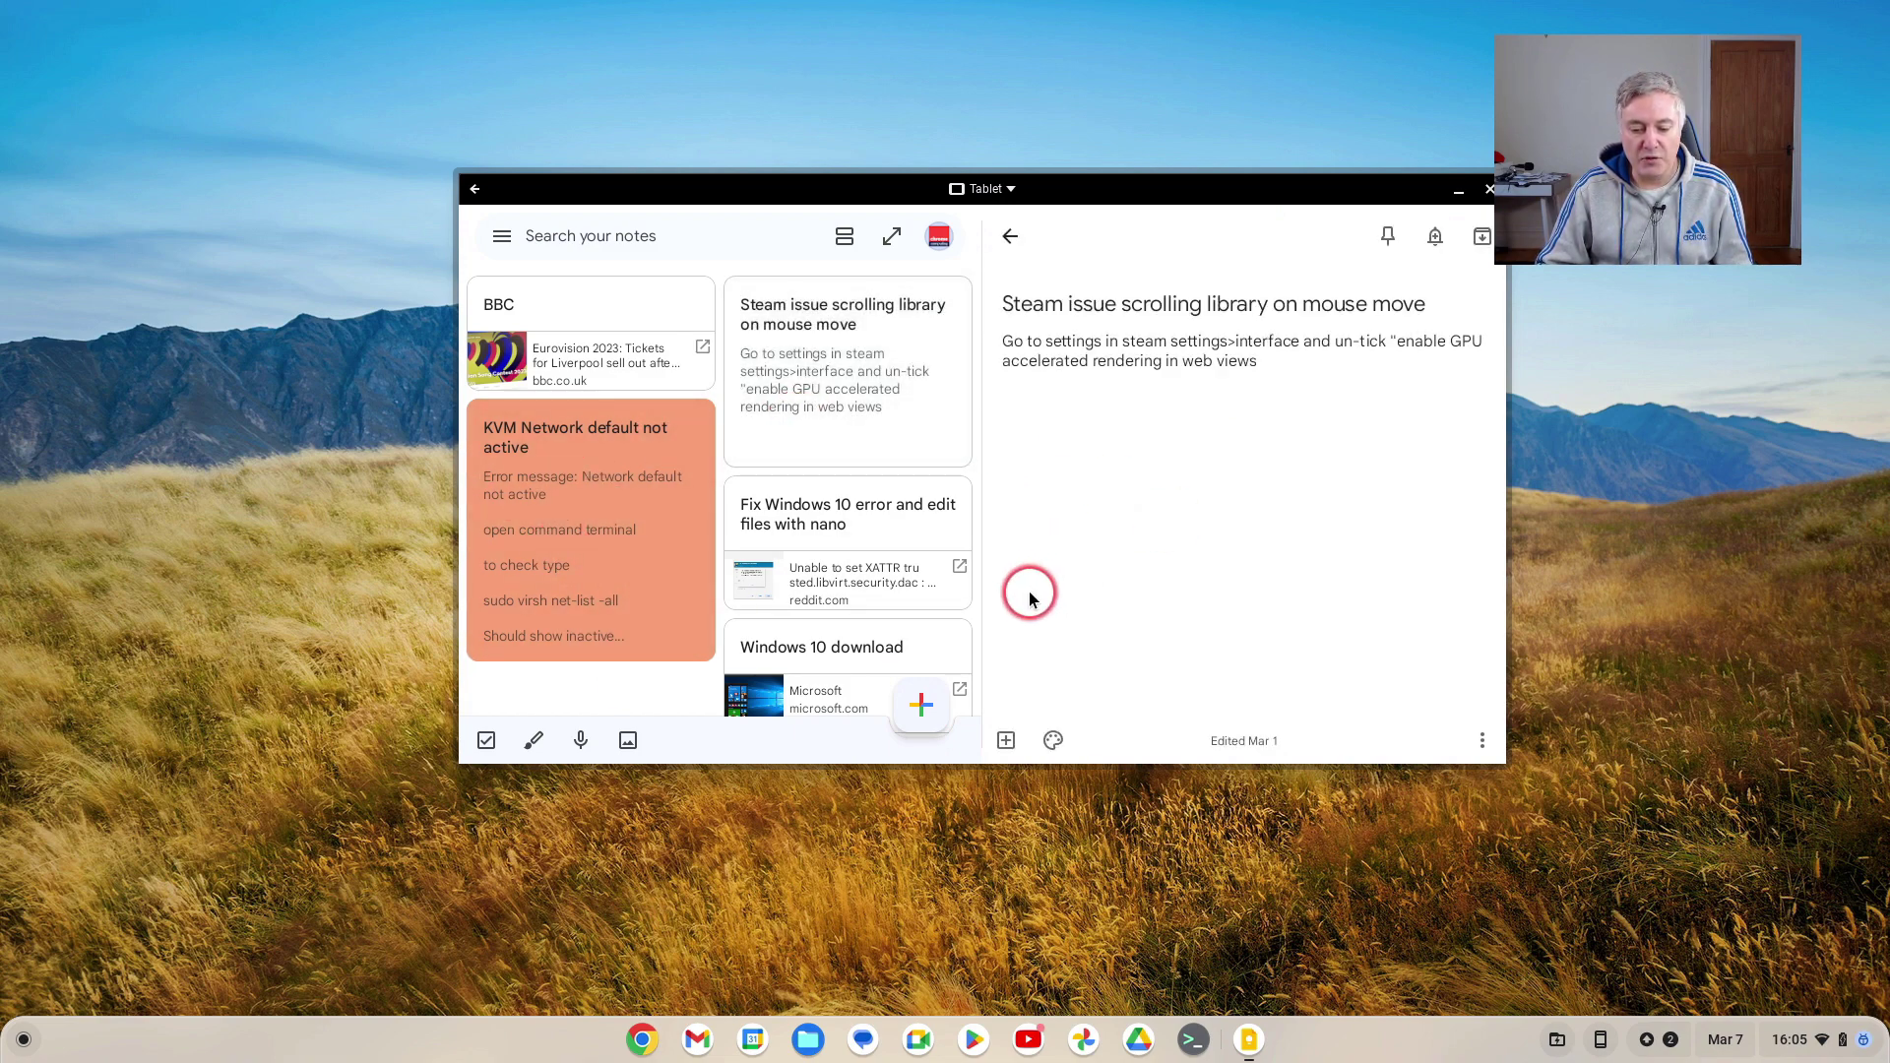
pyautogui.click(1050, 740)
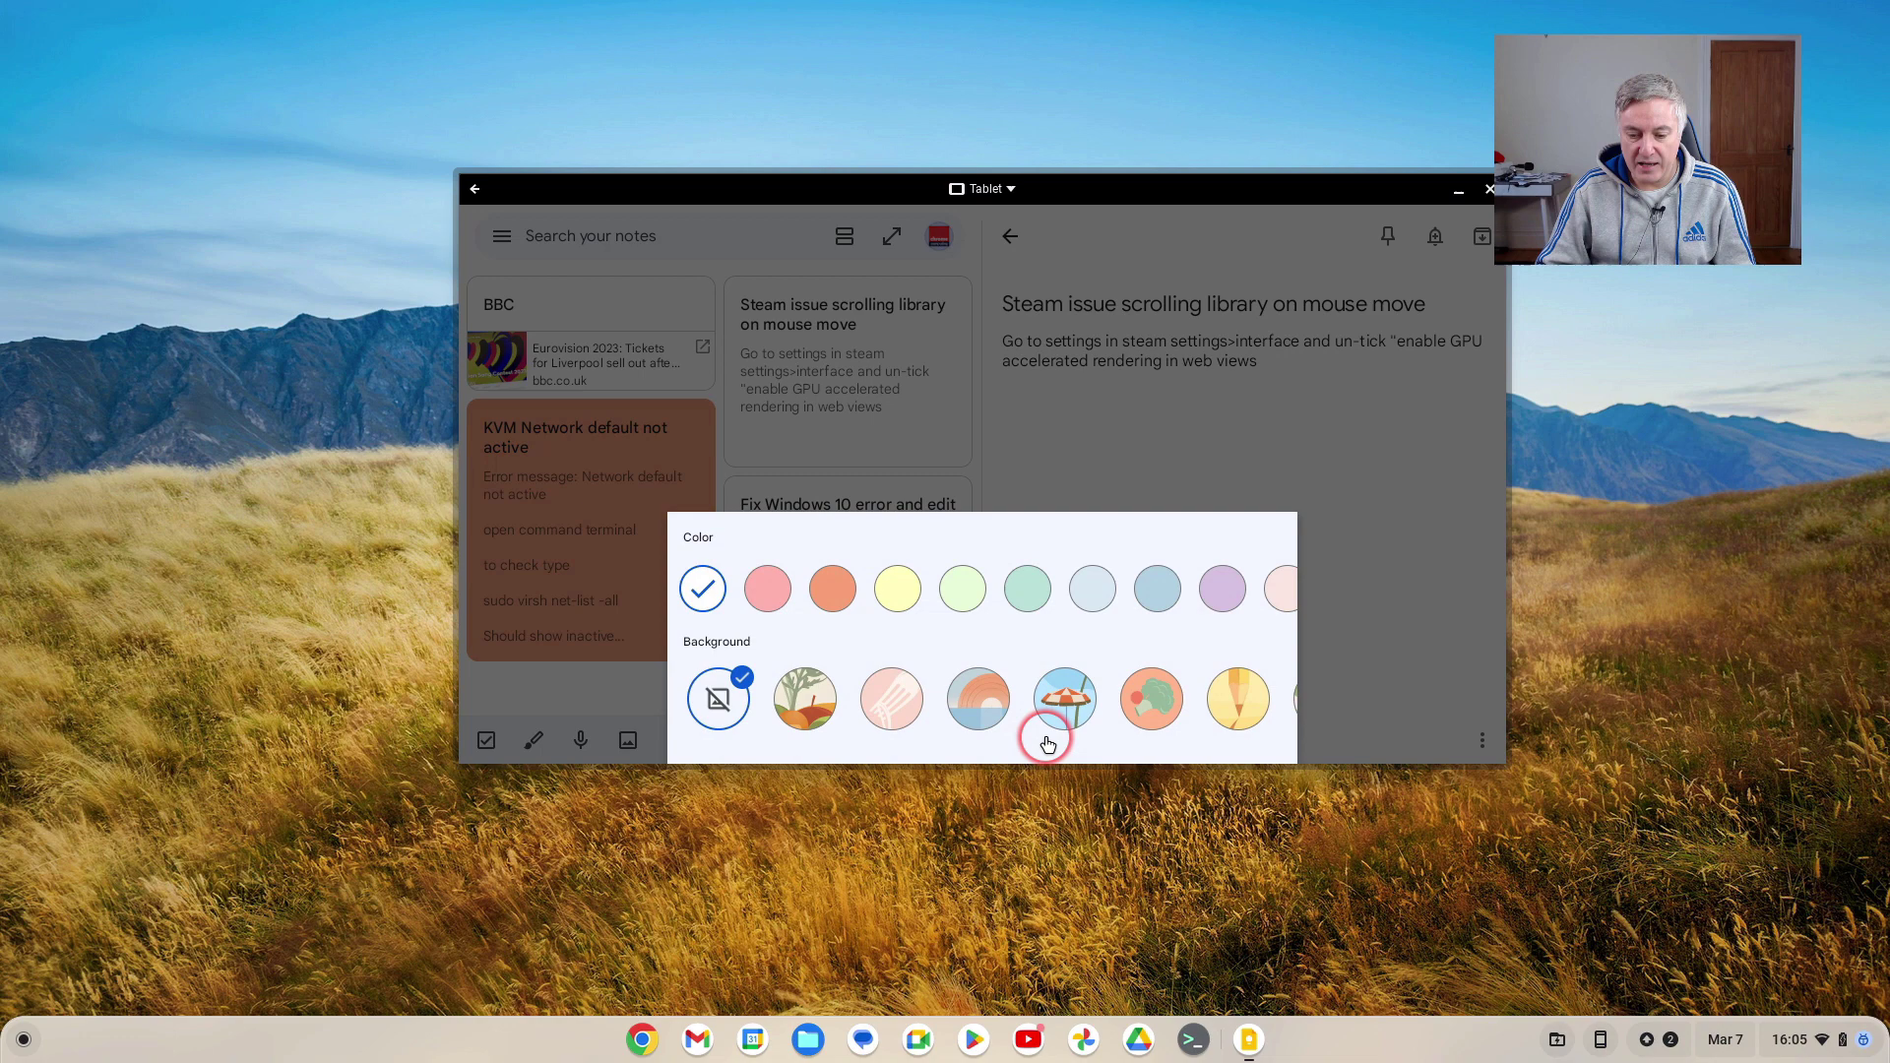
pyautogui.click(1159, 586)
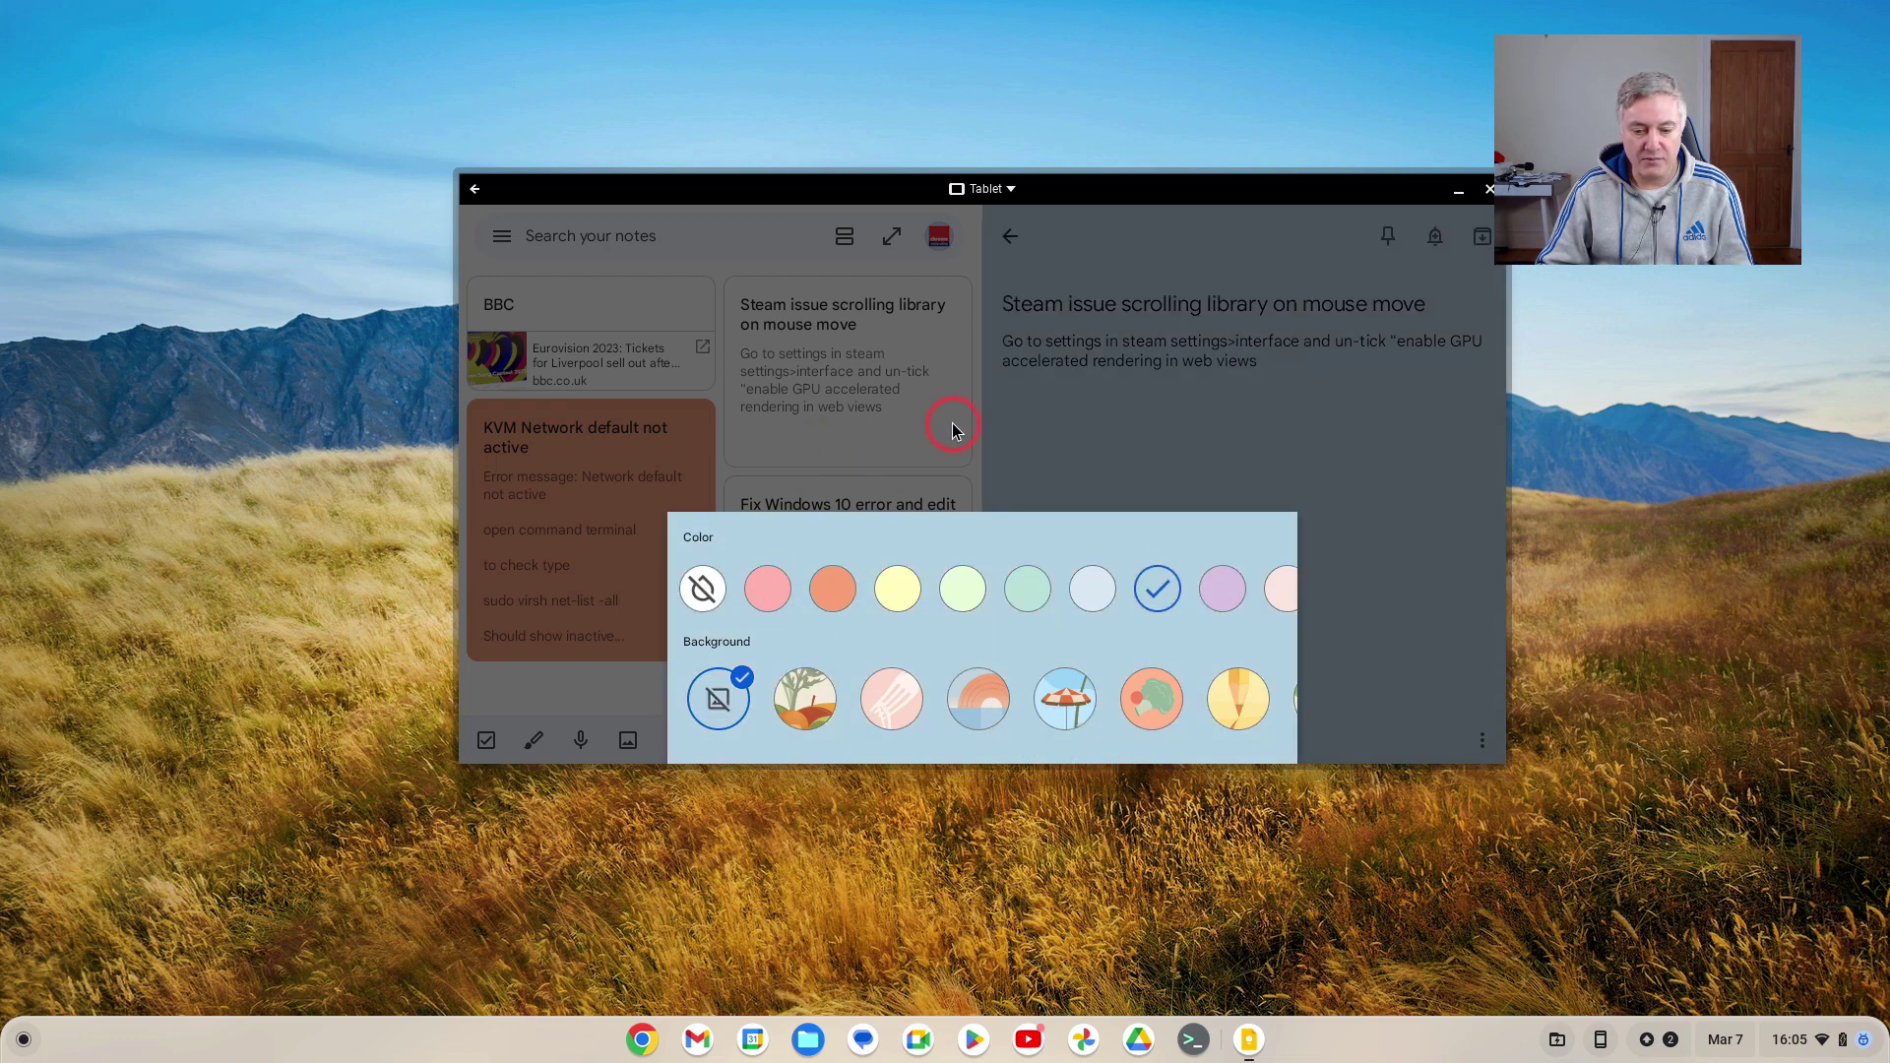
pyautogui.click(1008, 240)
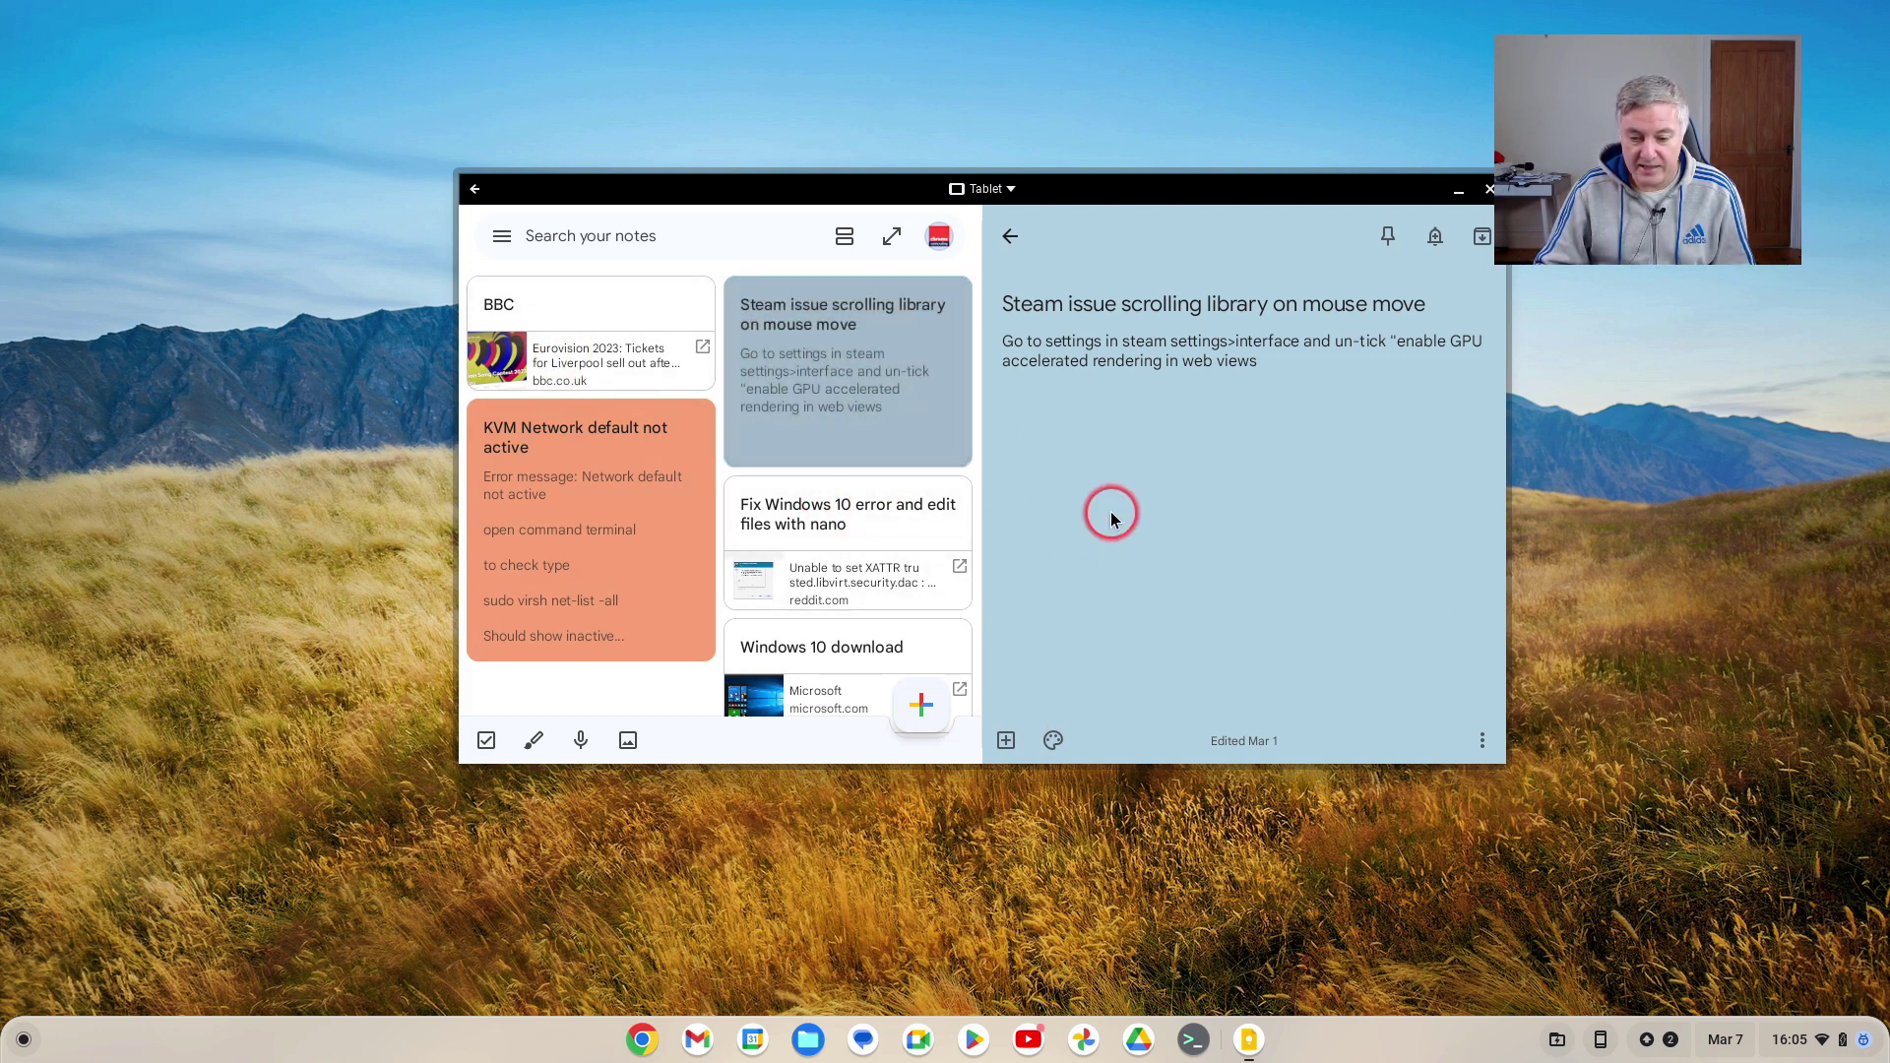
# - Apply the poolside parasol background to the Steam note, reset its colour to the default and return to the notes list
pyautogui.click(1071, 748)
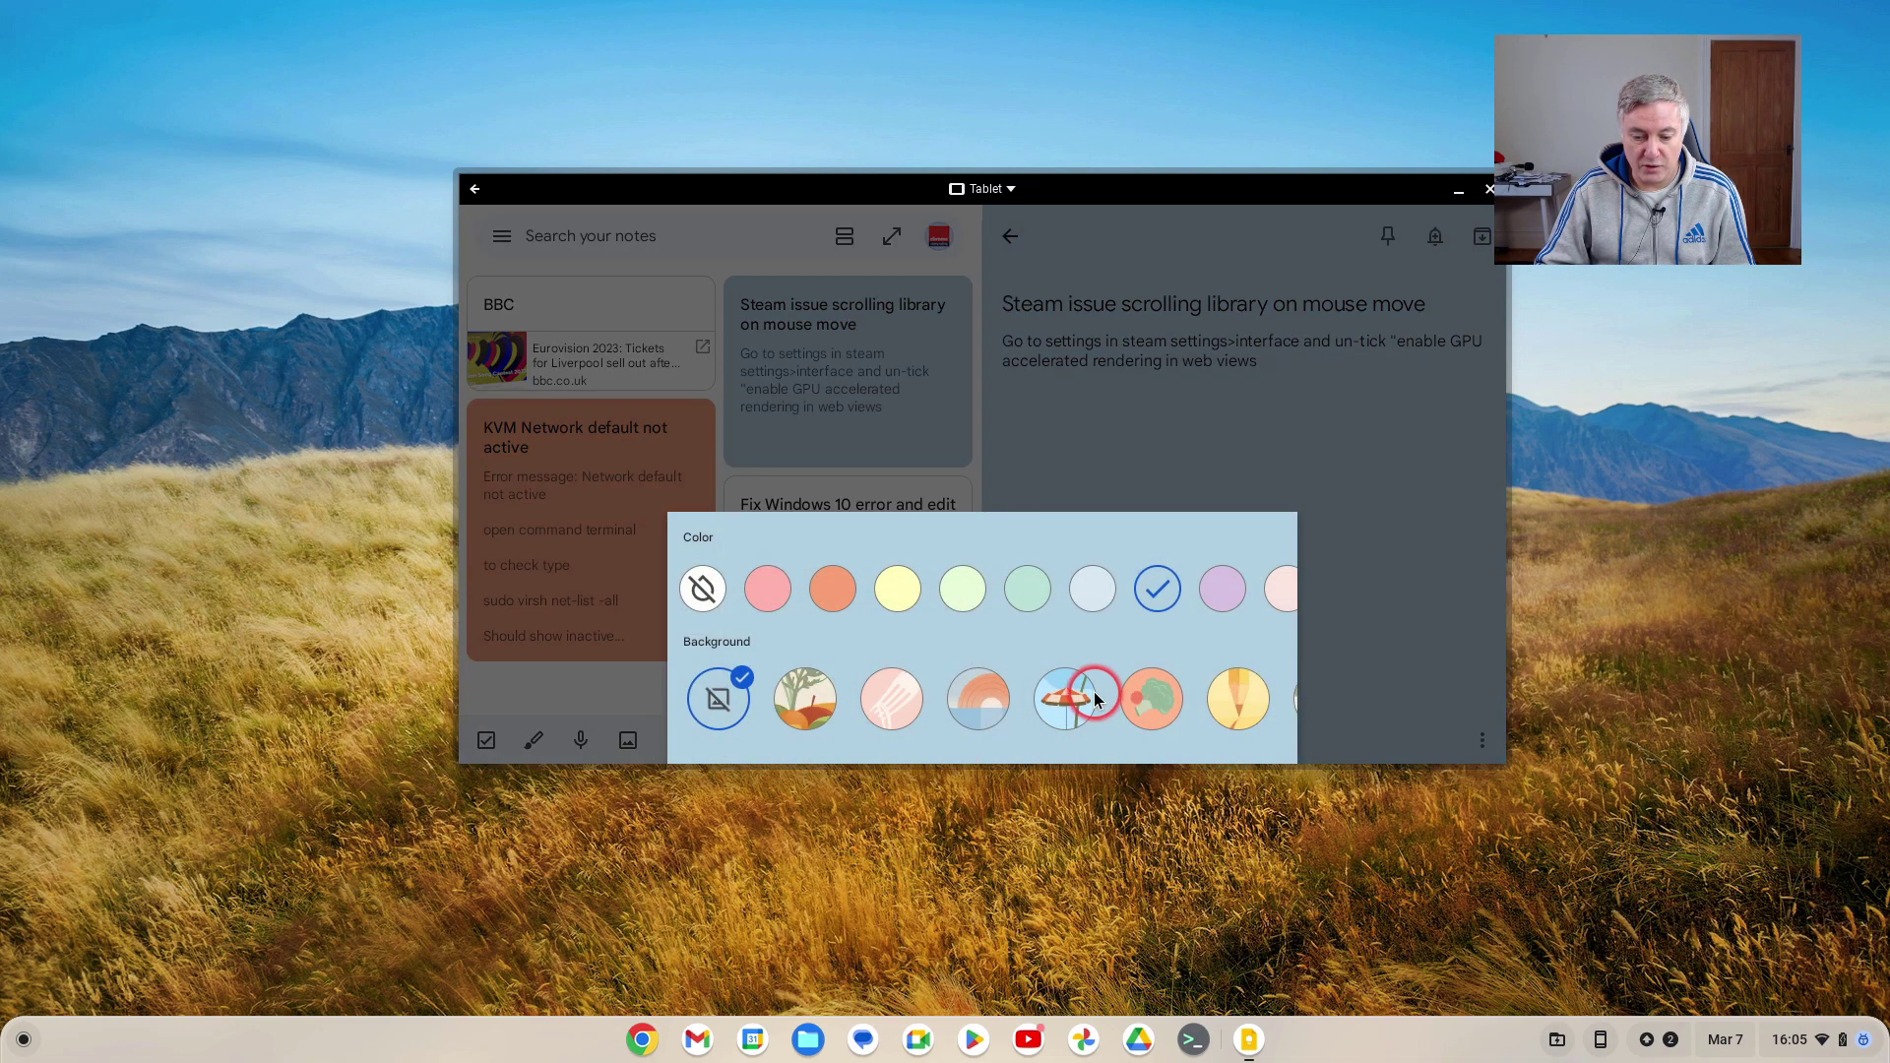
pyautogui.click(1076, 707)
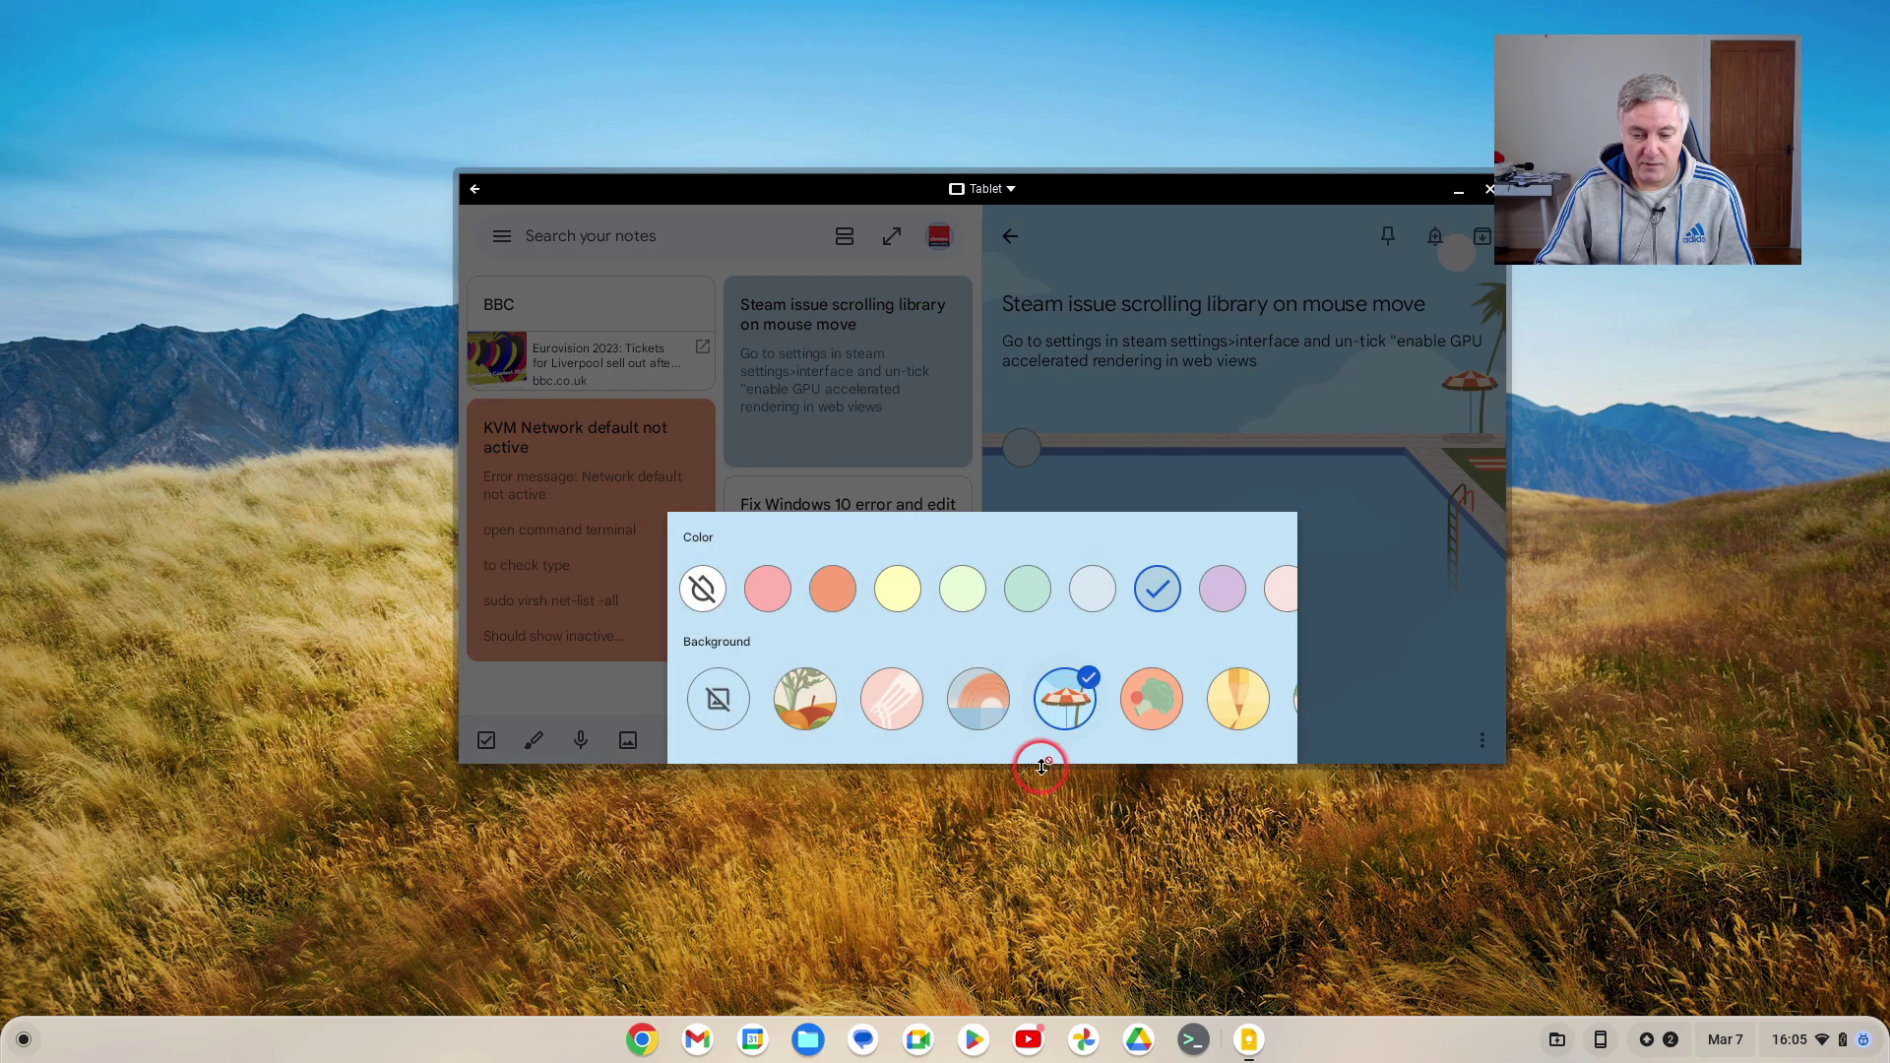
pyautogui.click(692, 588)
pyautogui.click(1161, 434)
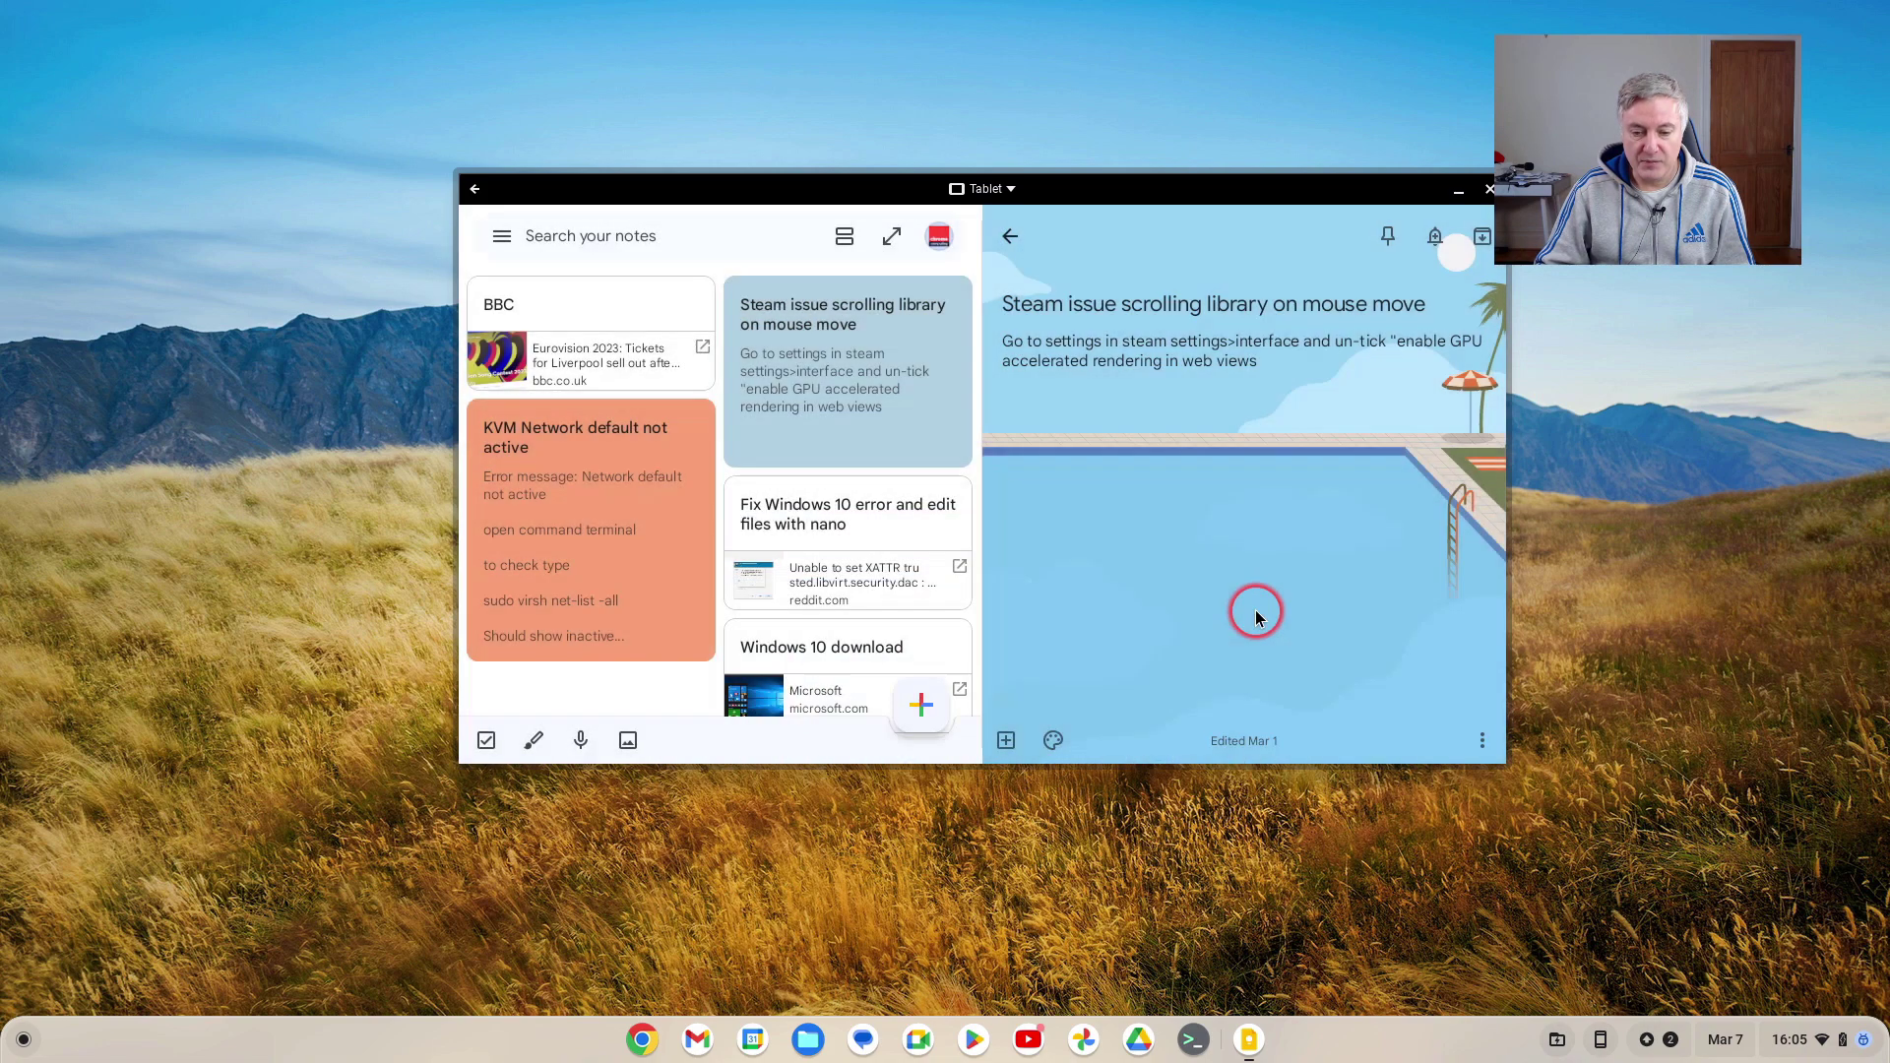
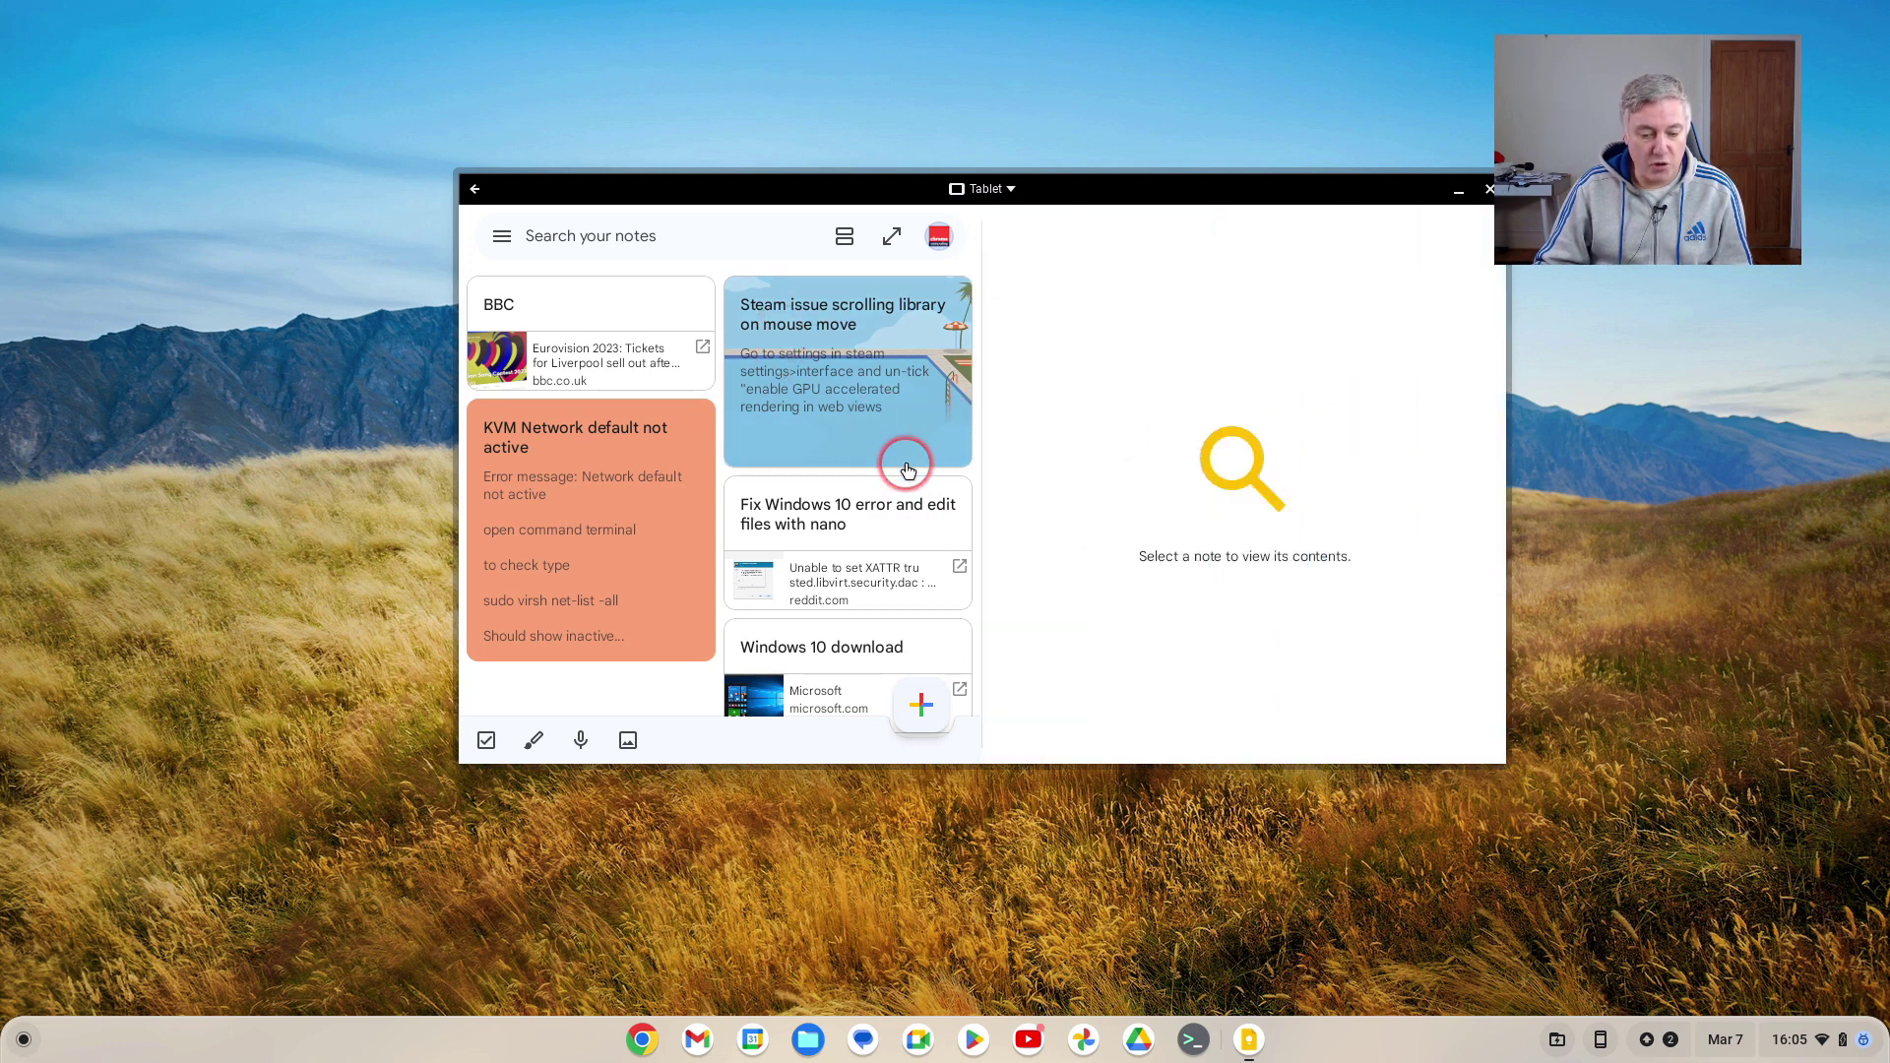
pyautogui.scroll(-1, 891, 464)
pyautogui.scroll(1, 955, 586)
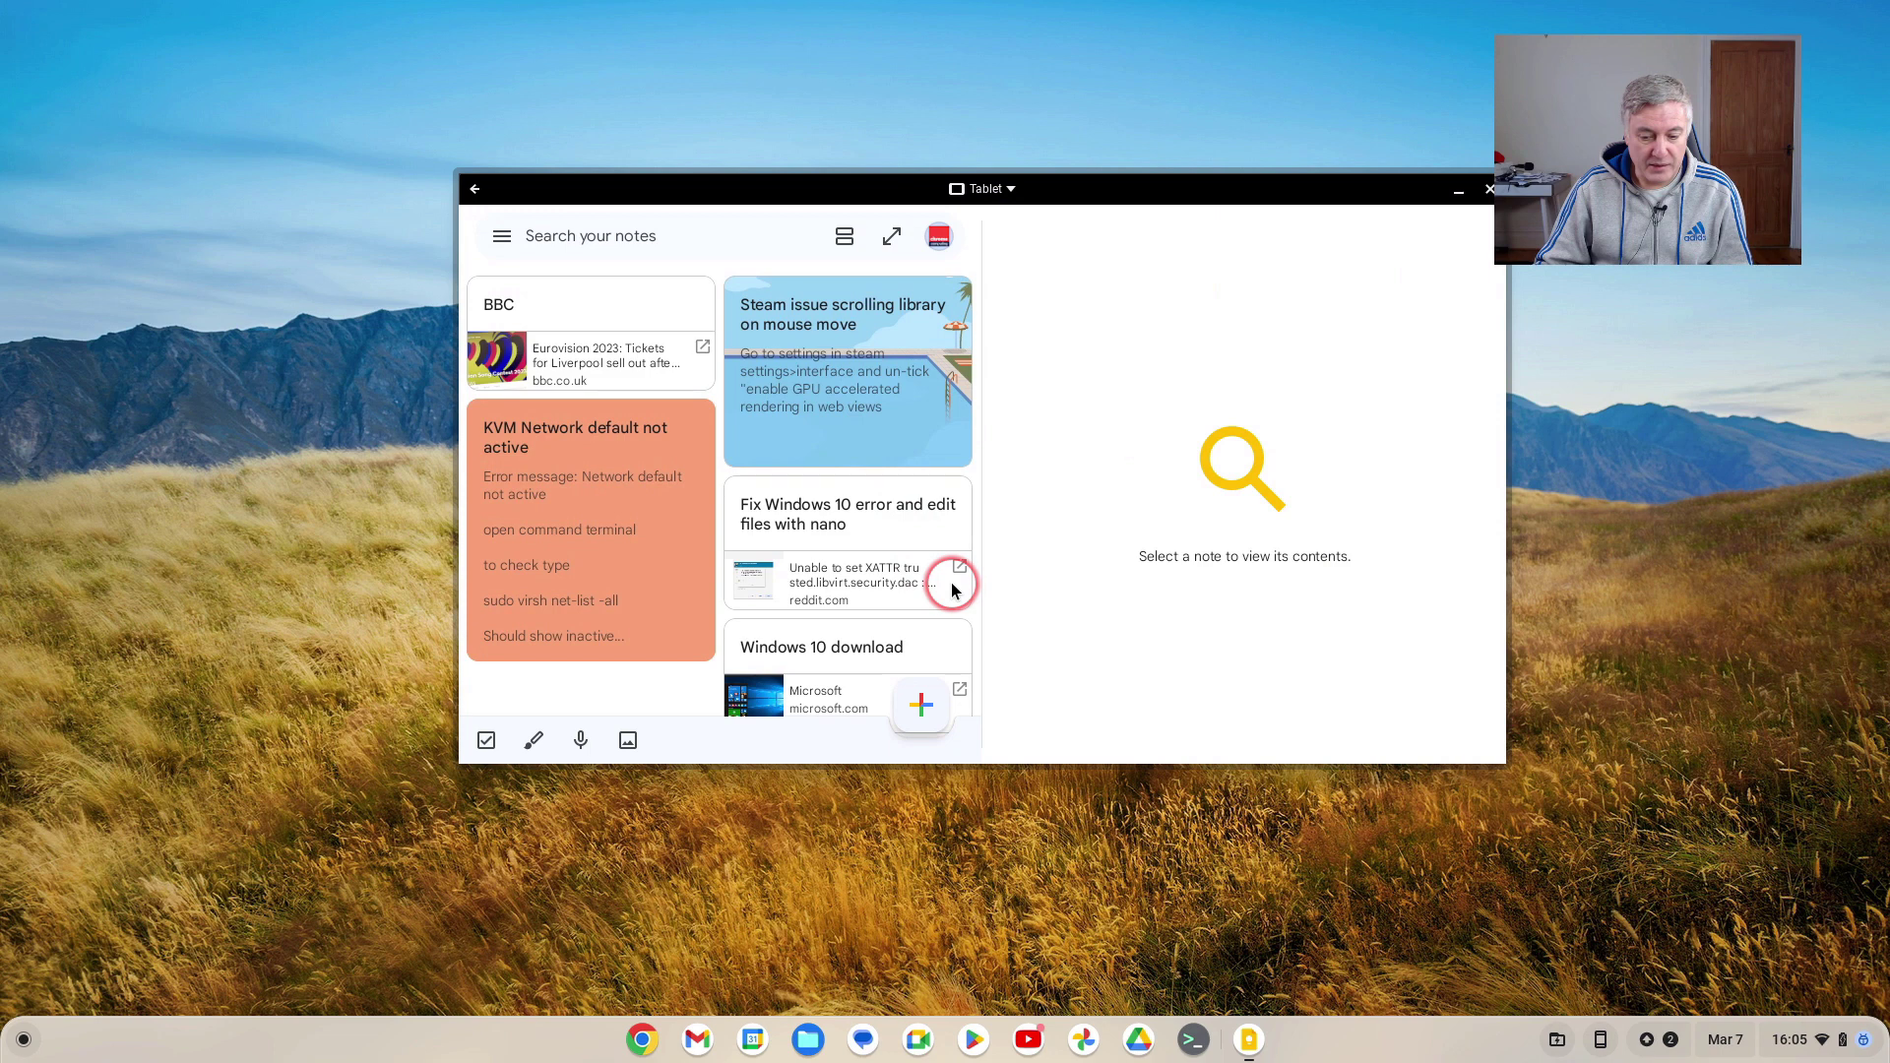
# - Create a new note titled "Defrost the chicken" and place the cursor in its body
pyautogui.click(923, 708)
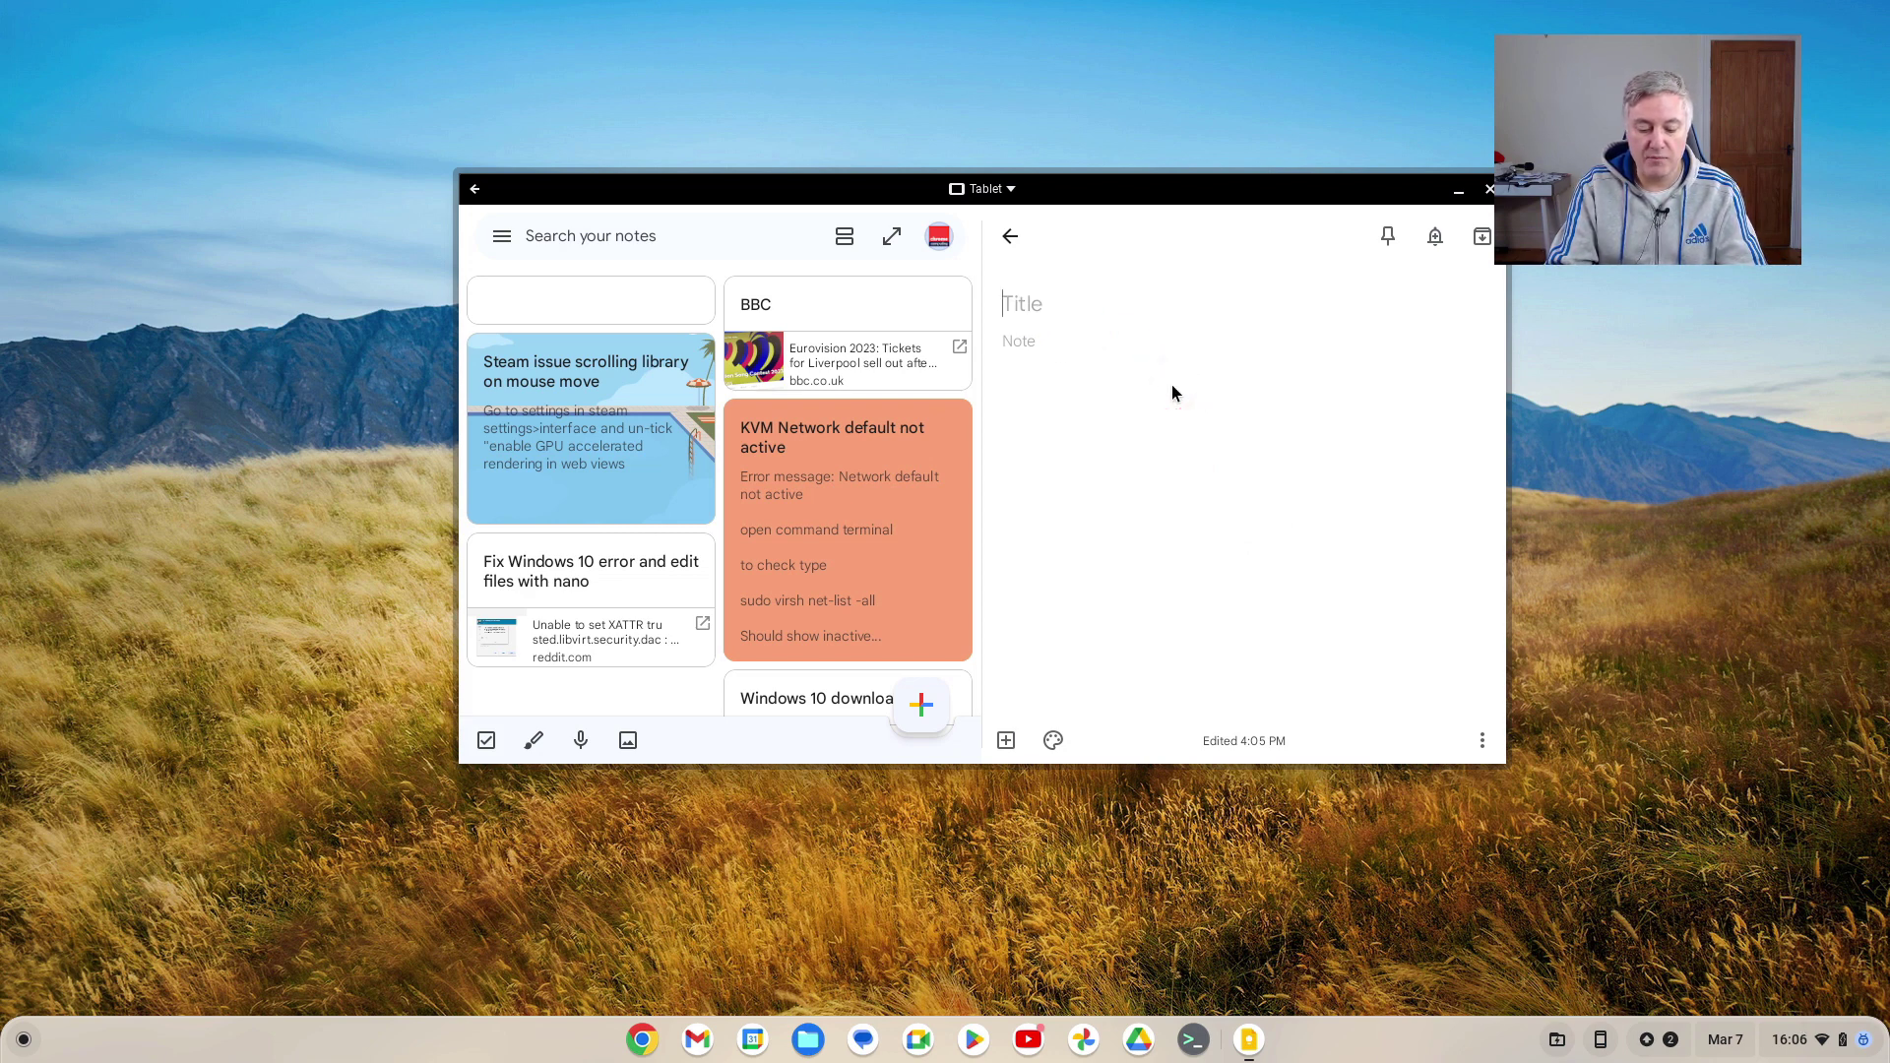
pyautogui.write('Make')
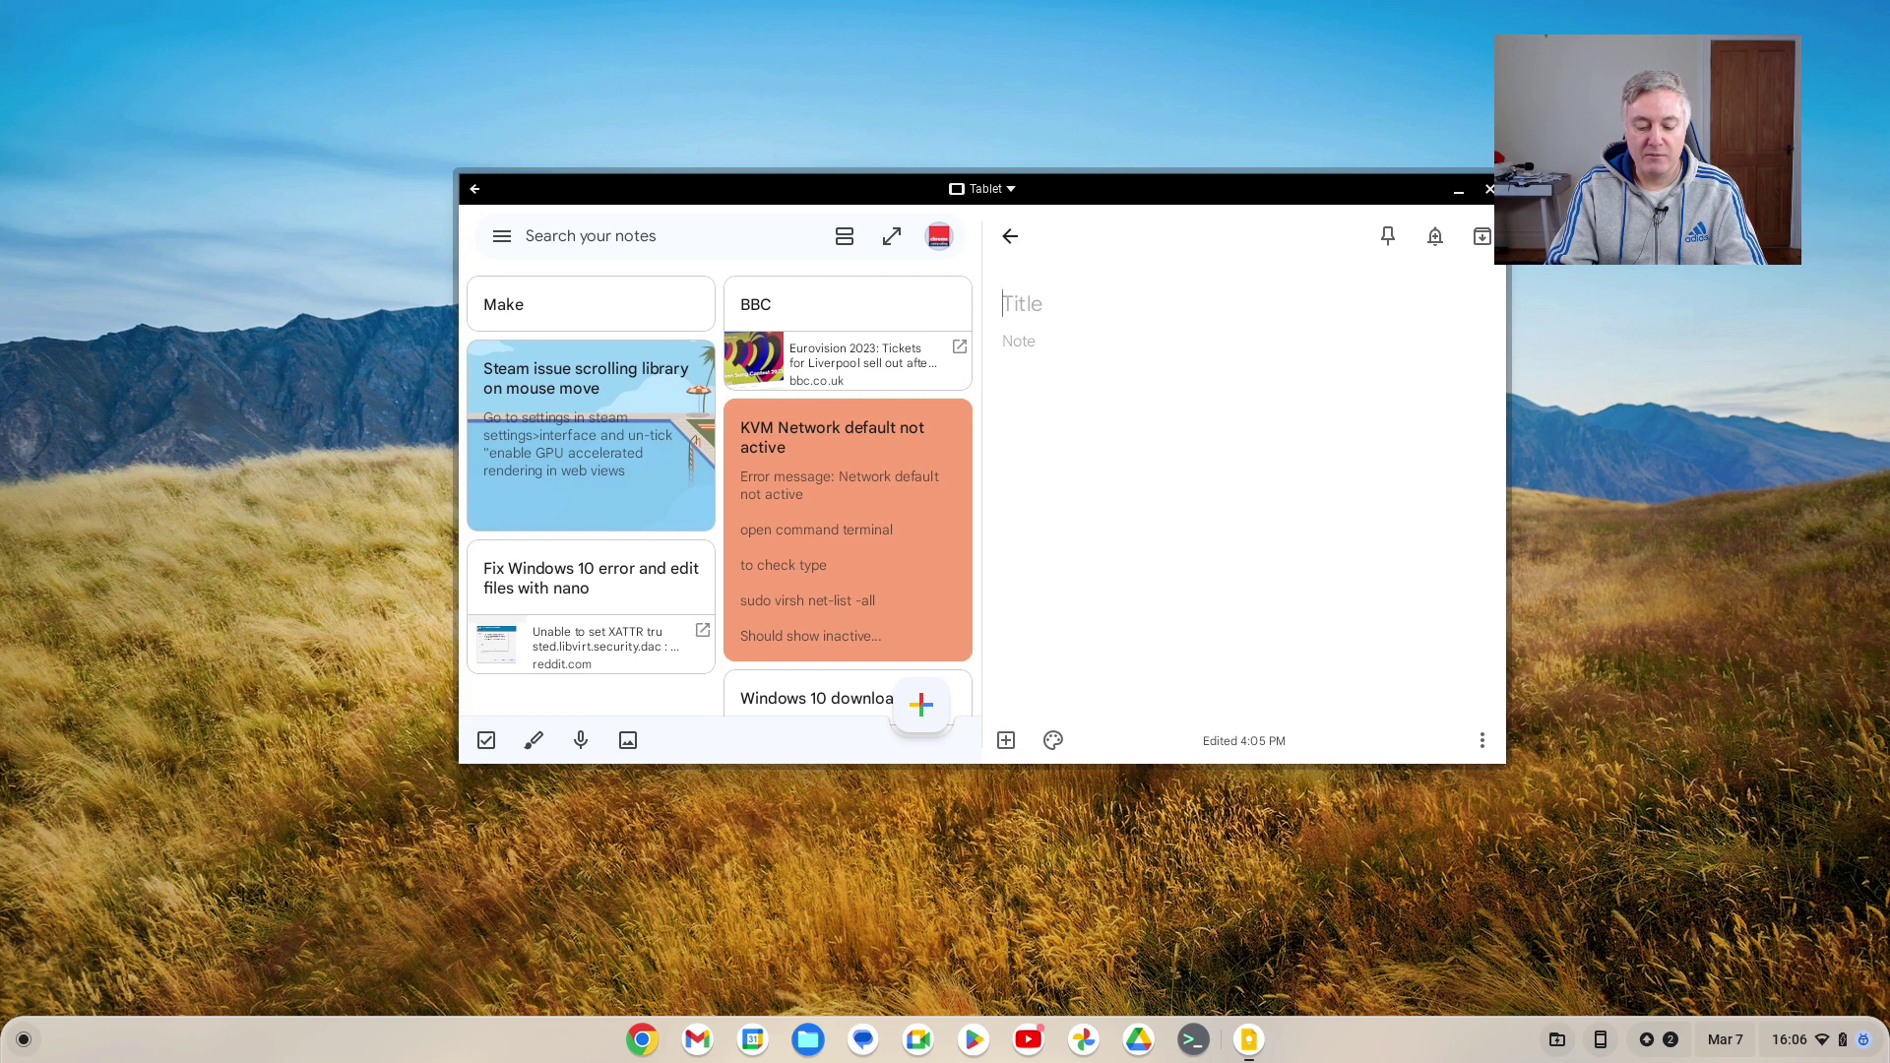
pyautogui.write('Defors')
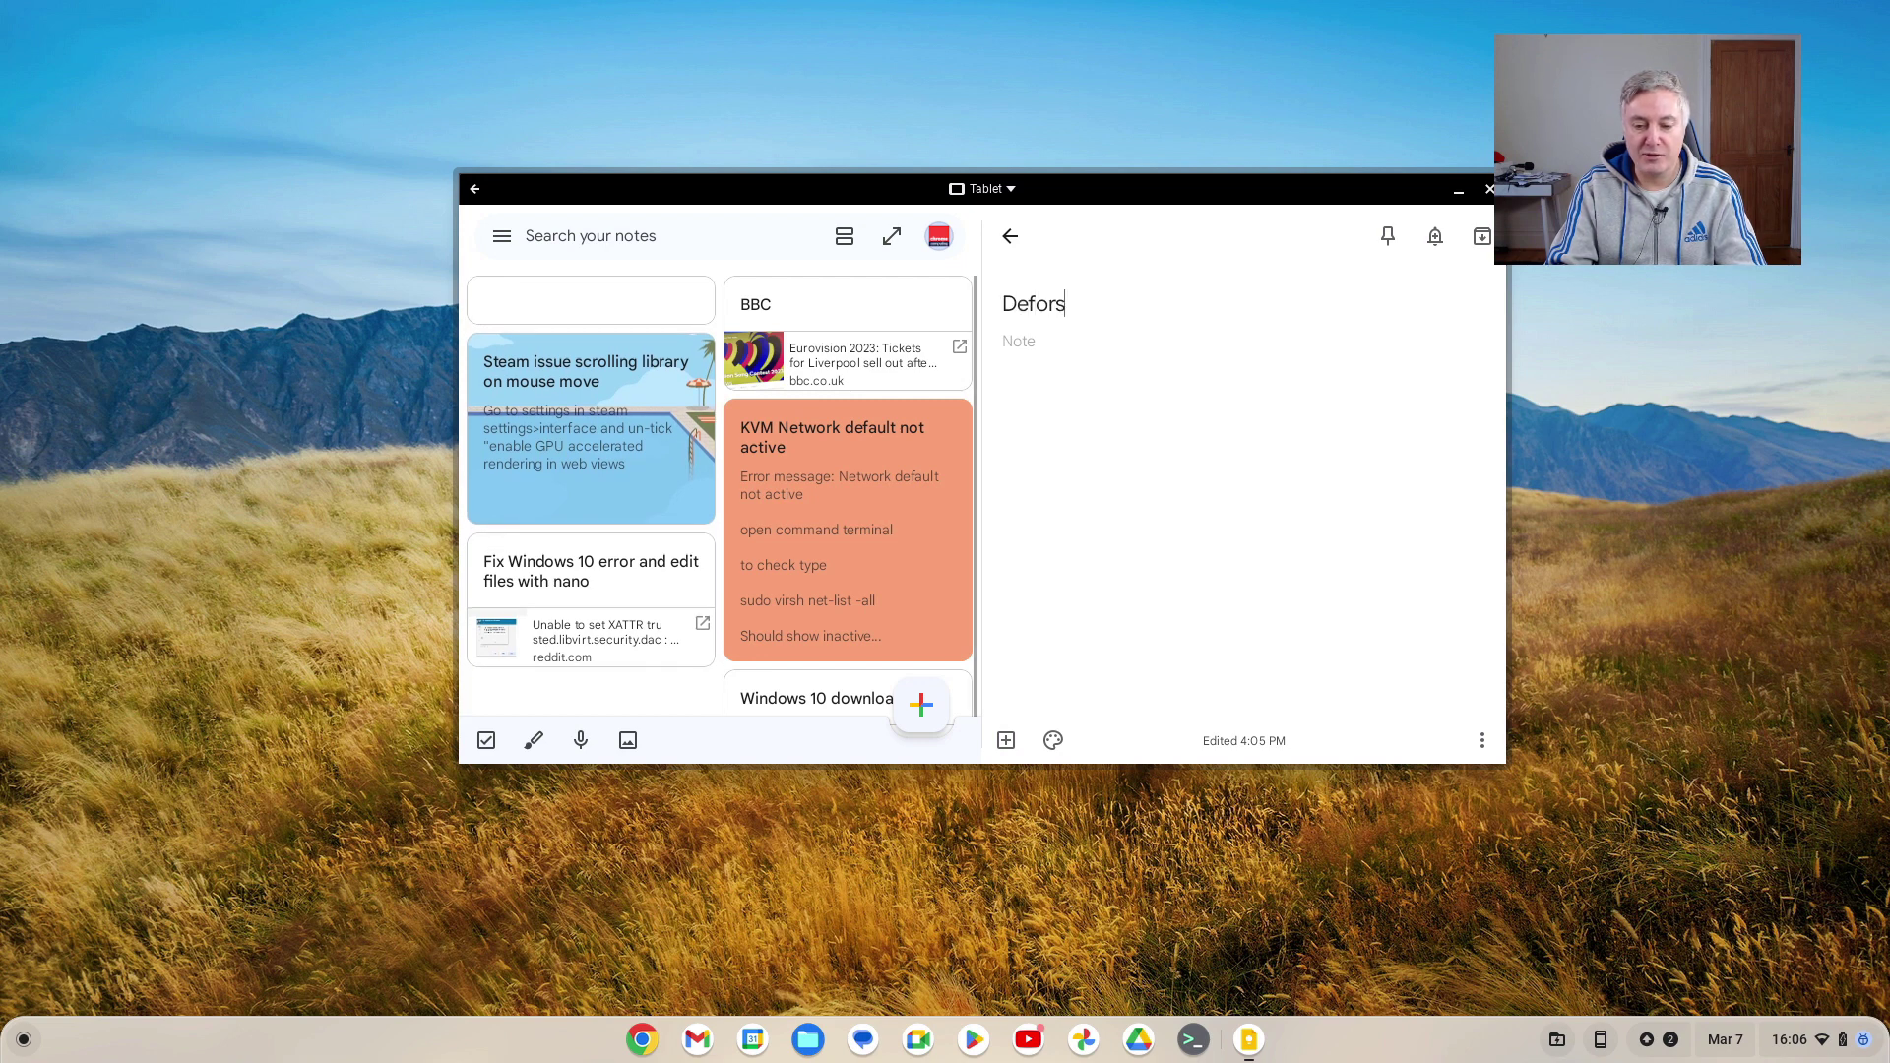
pyautogui.press('BackSpace')
pyautogui.press('BackSpace')
pyautogui.press('BackSpace')
pyautogui.write('rost the chicken')
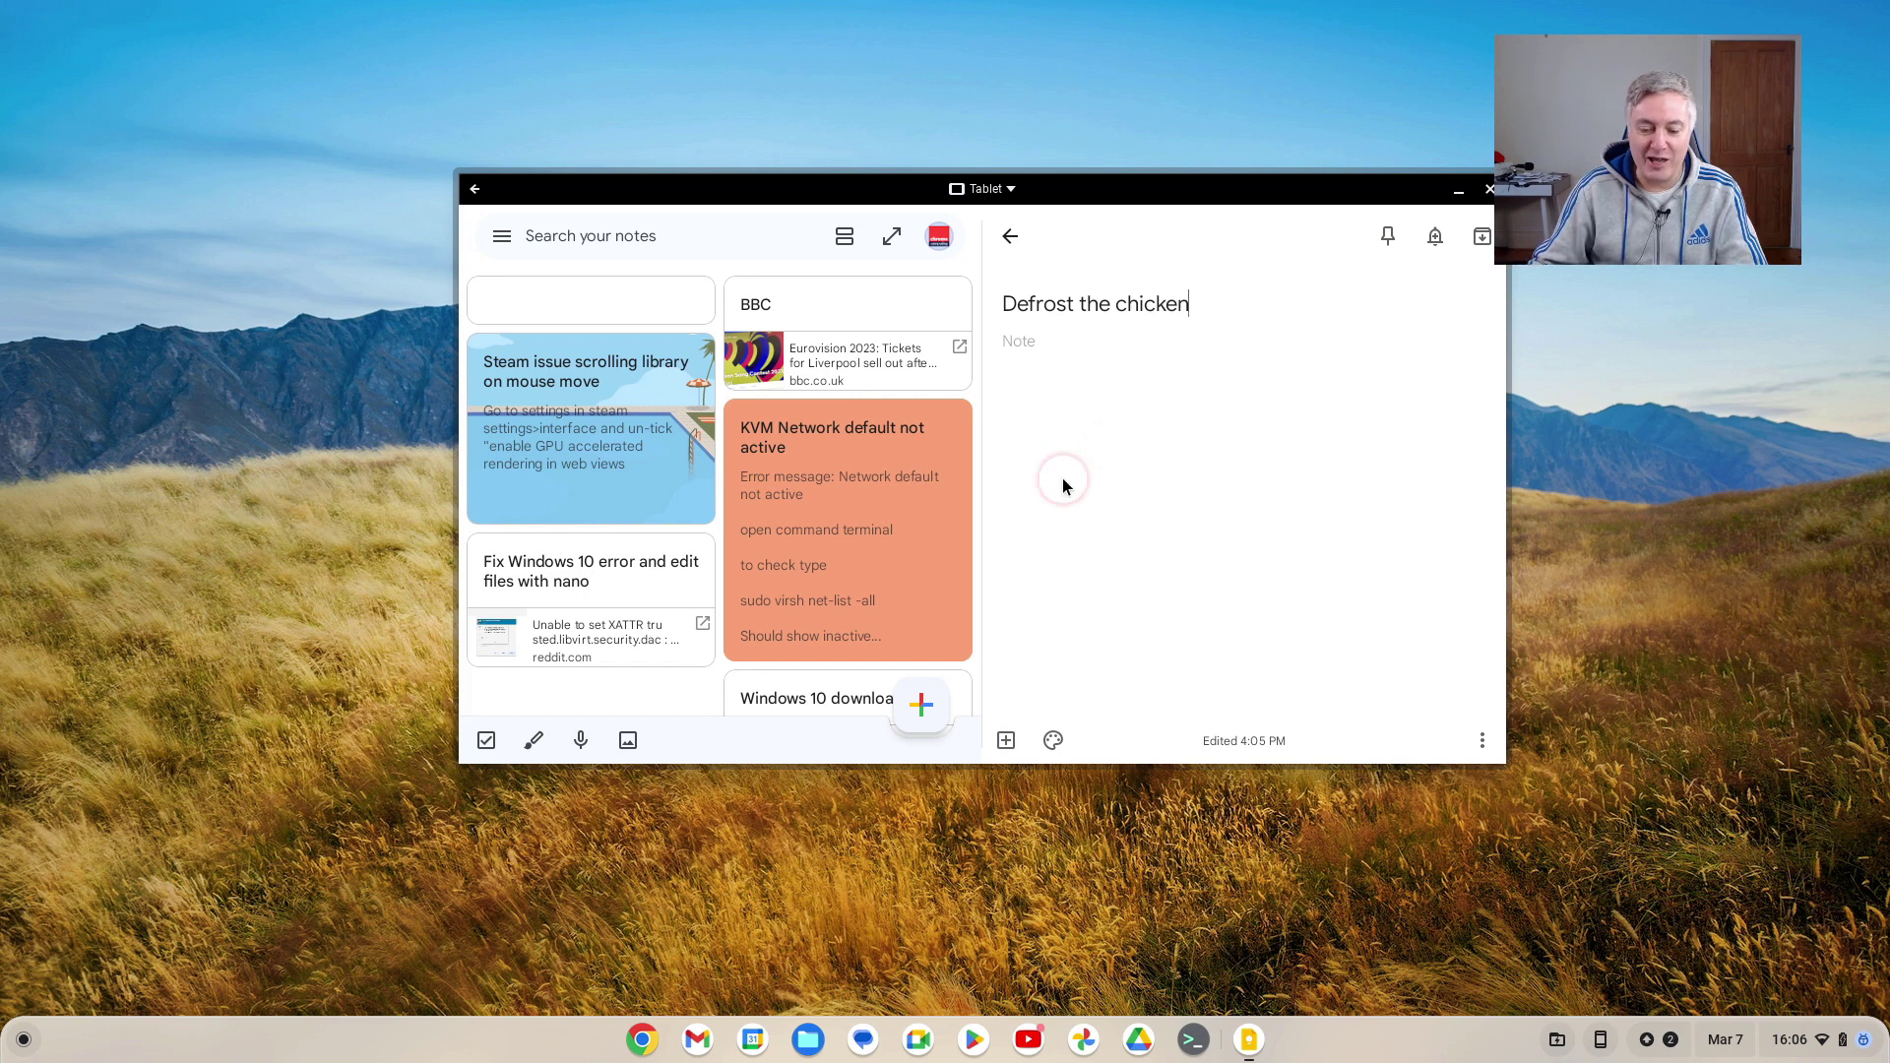
pyautogui.click(1035, 343)
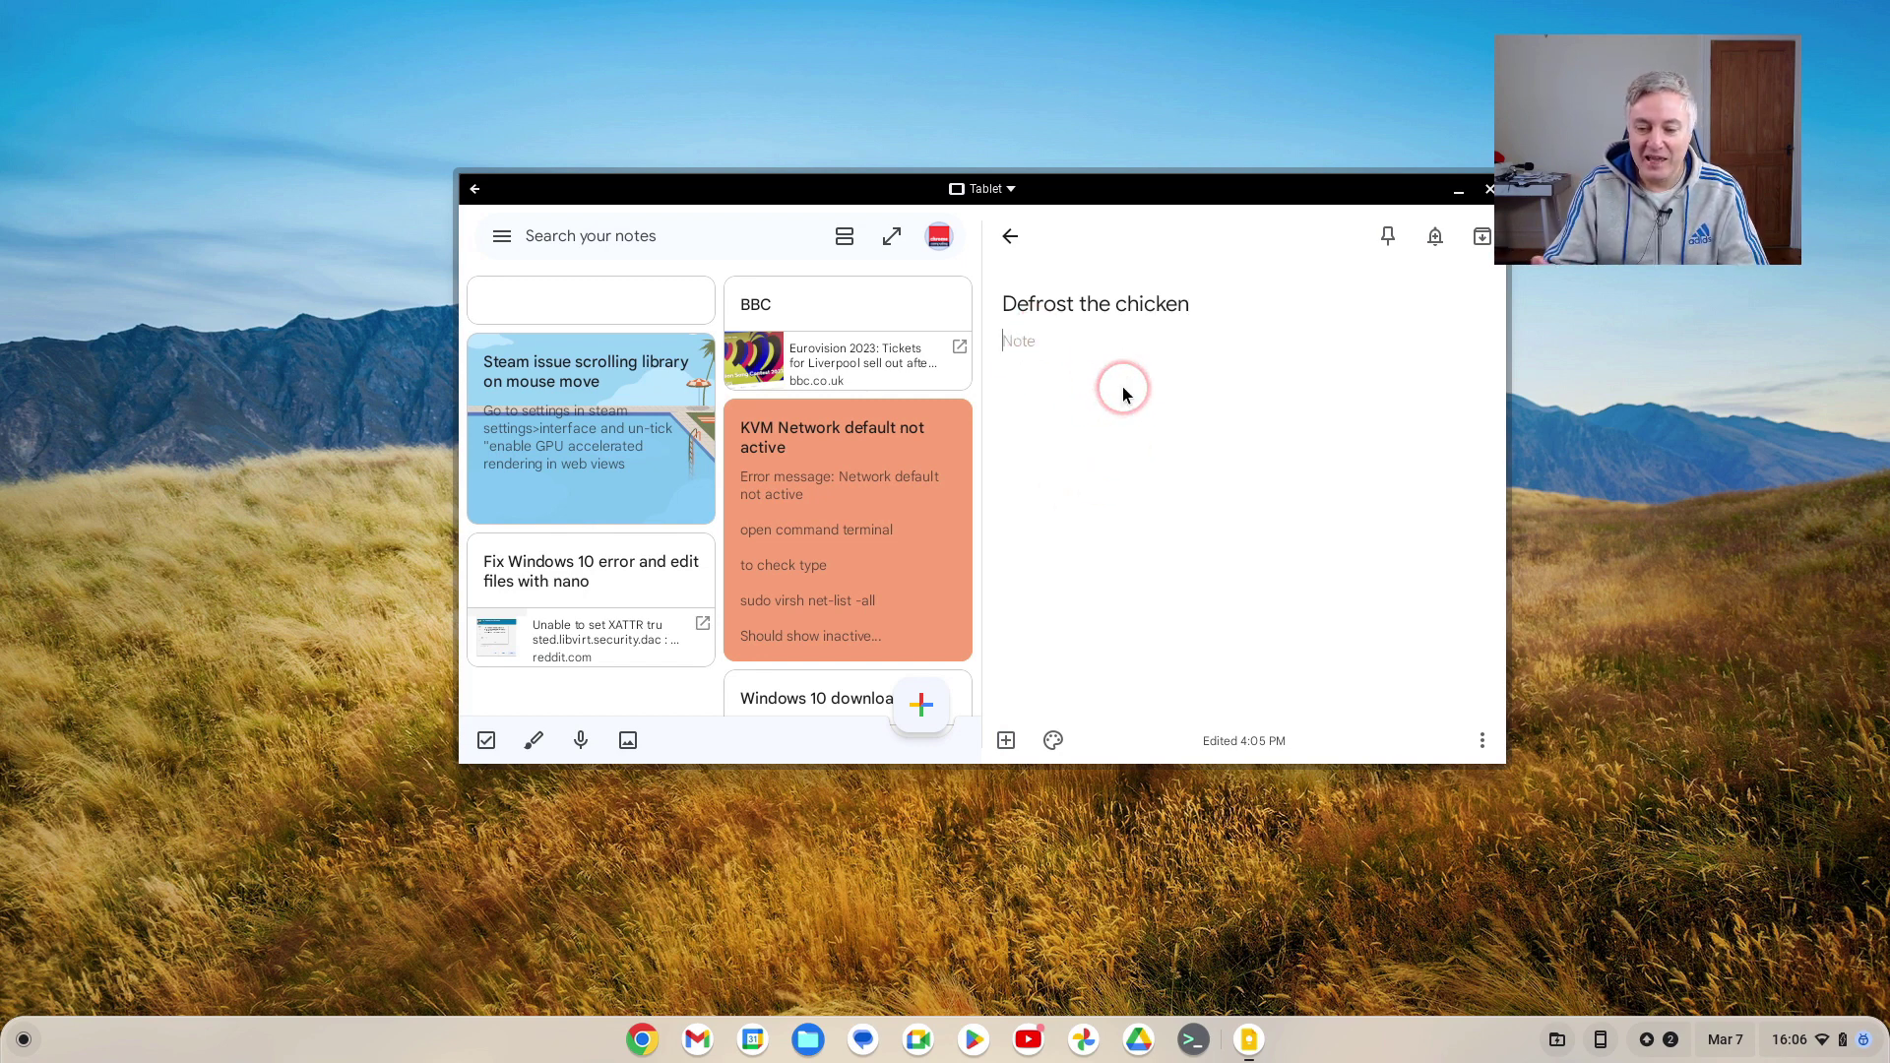
# - Add a reminder for later today at 6:00 PM and the body text "Take the chicken out of the freezer" to the chicken note
pyautogui.click(1434, 240)
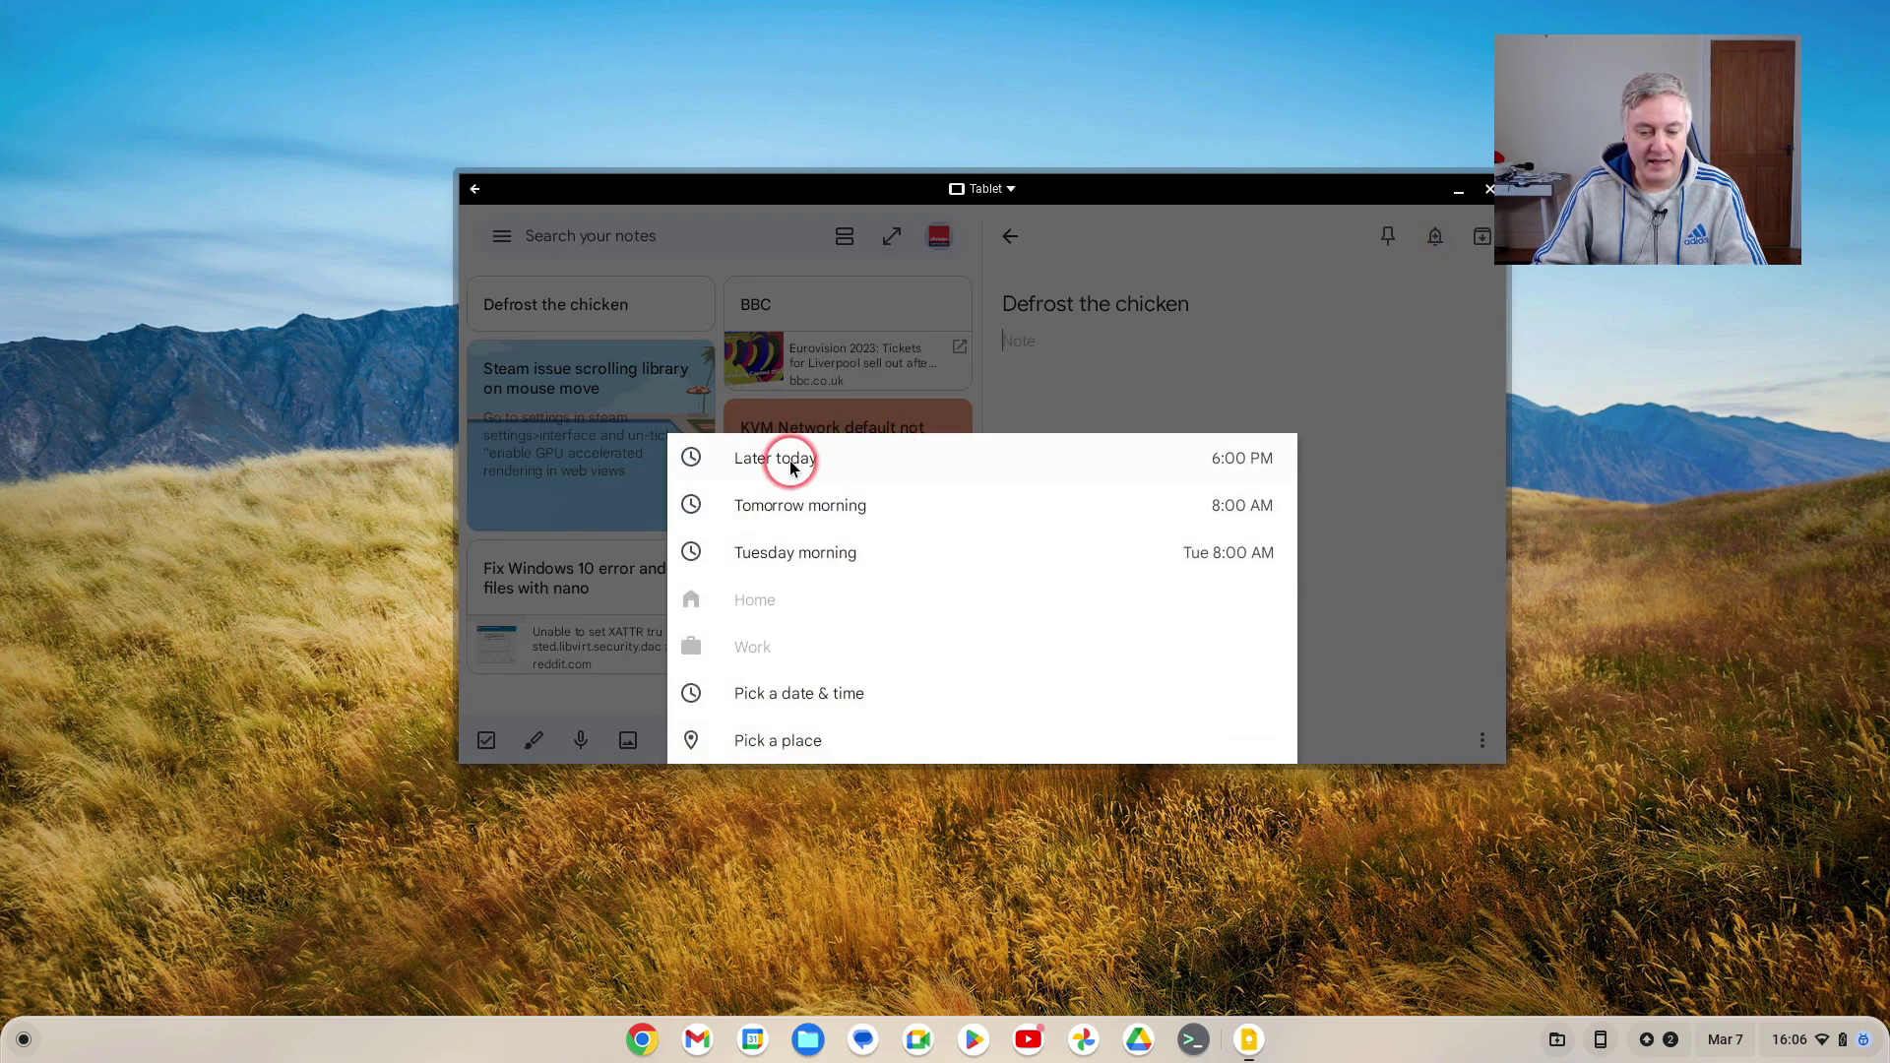
pyautogui.click(875, 467)
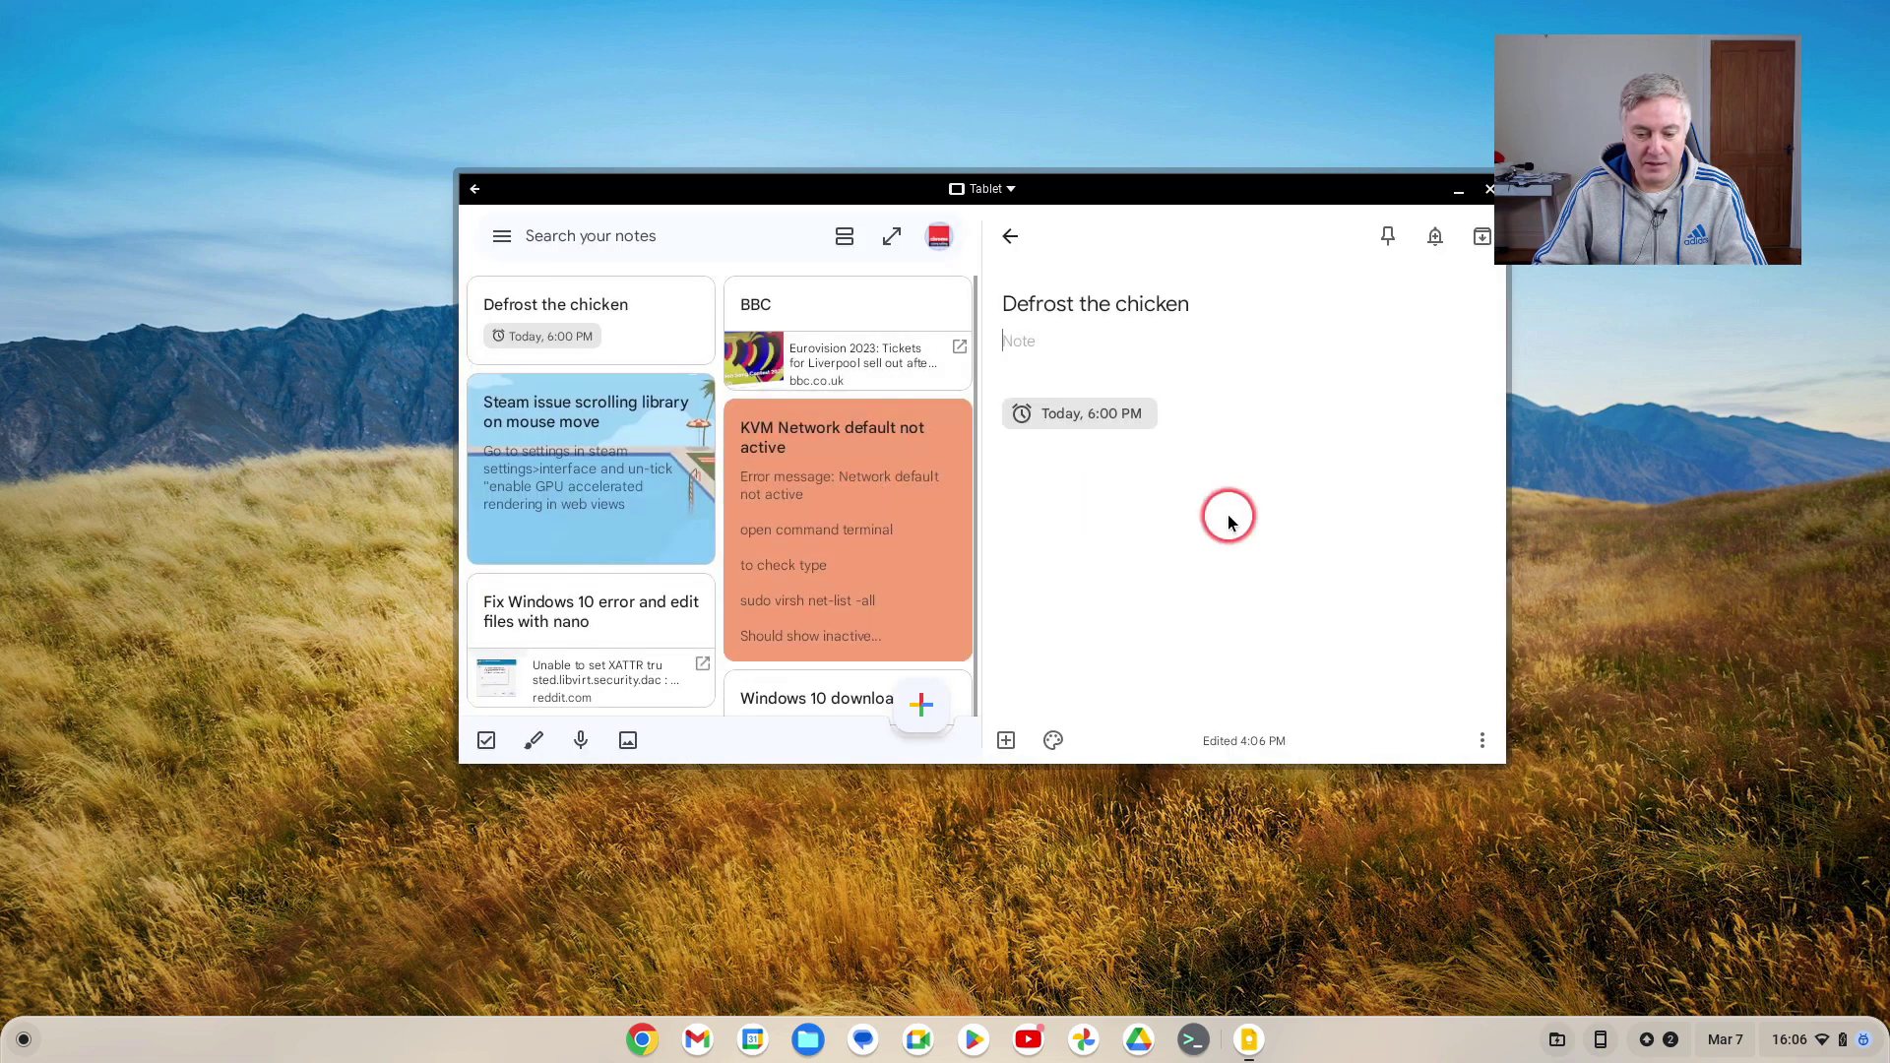
pyautogui.click(1078, 381)
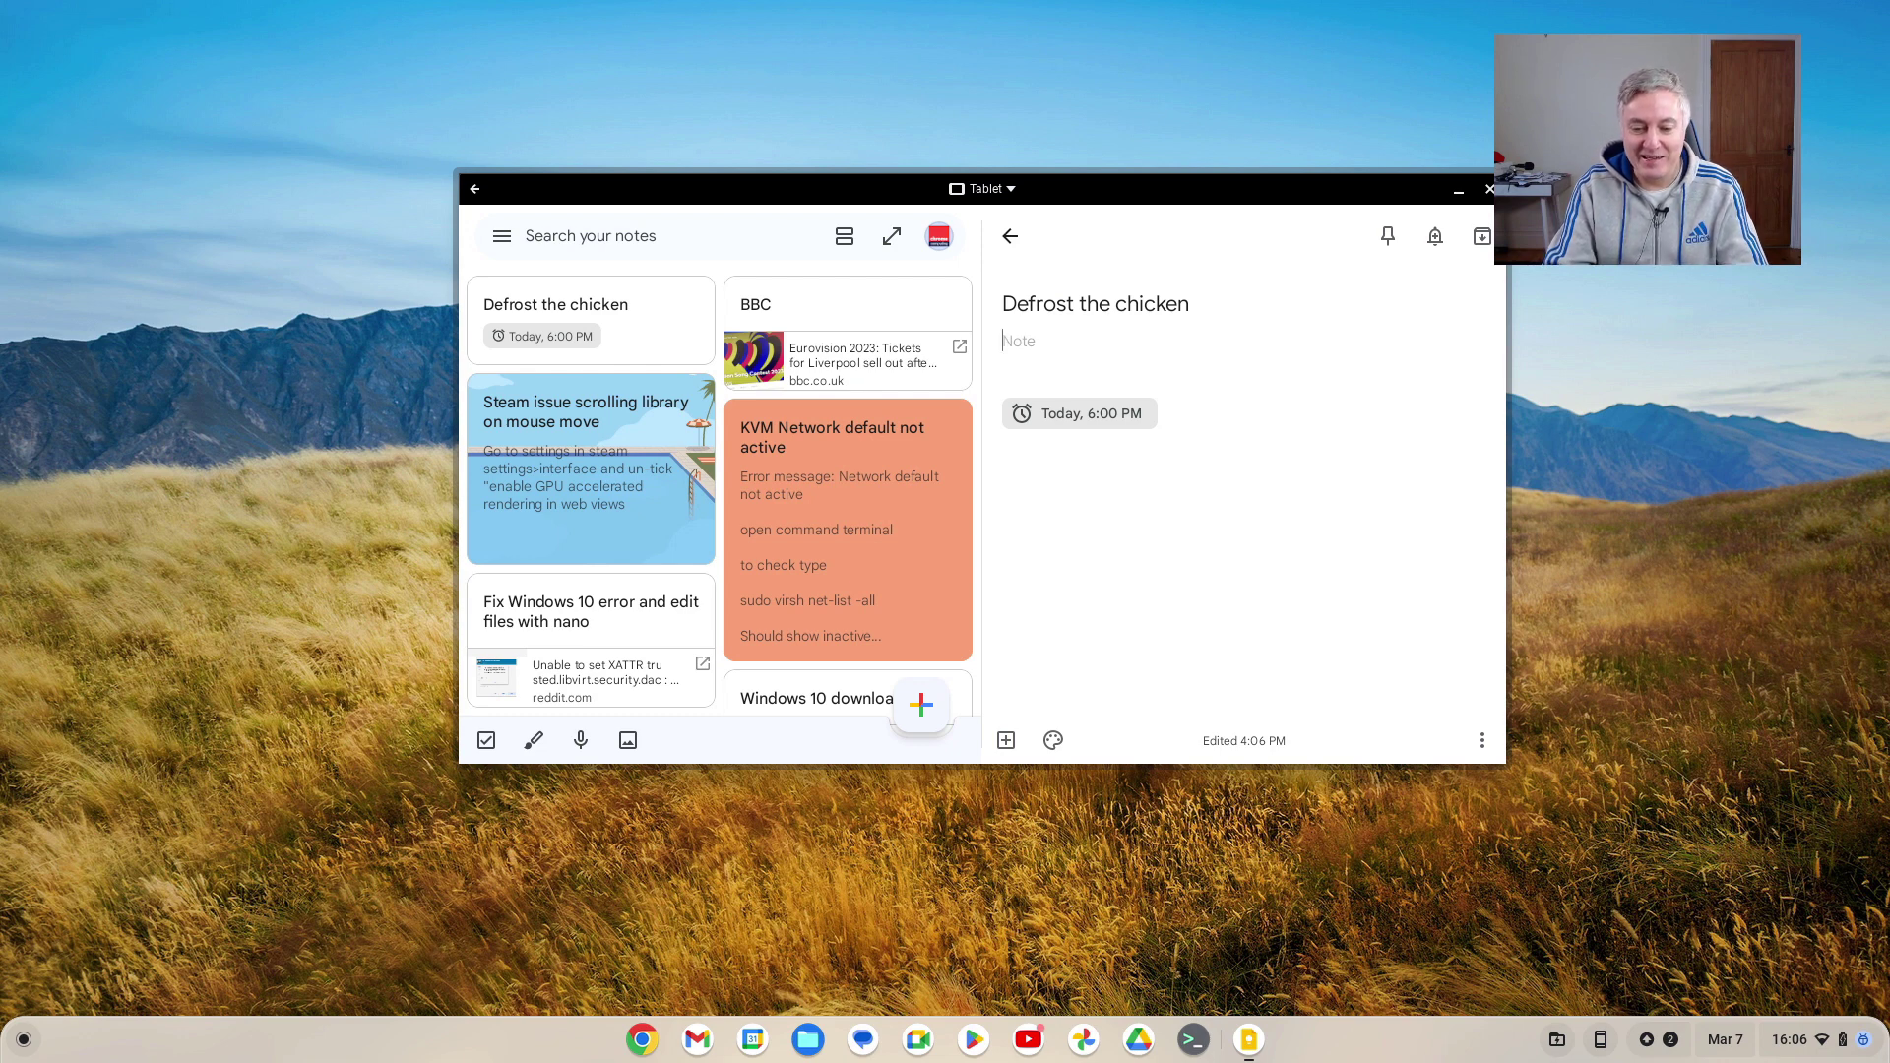
pyautogui.write('Take the chicke')
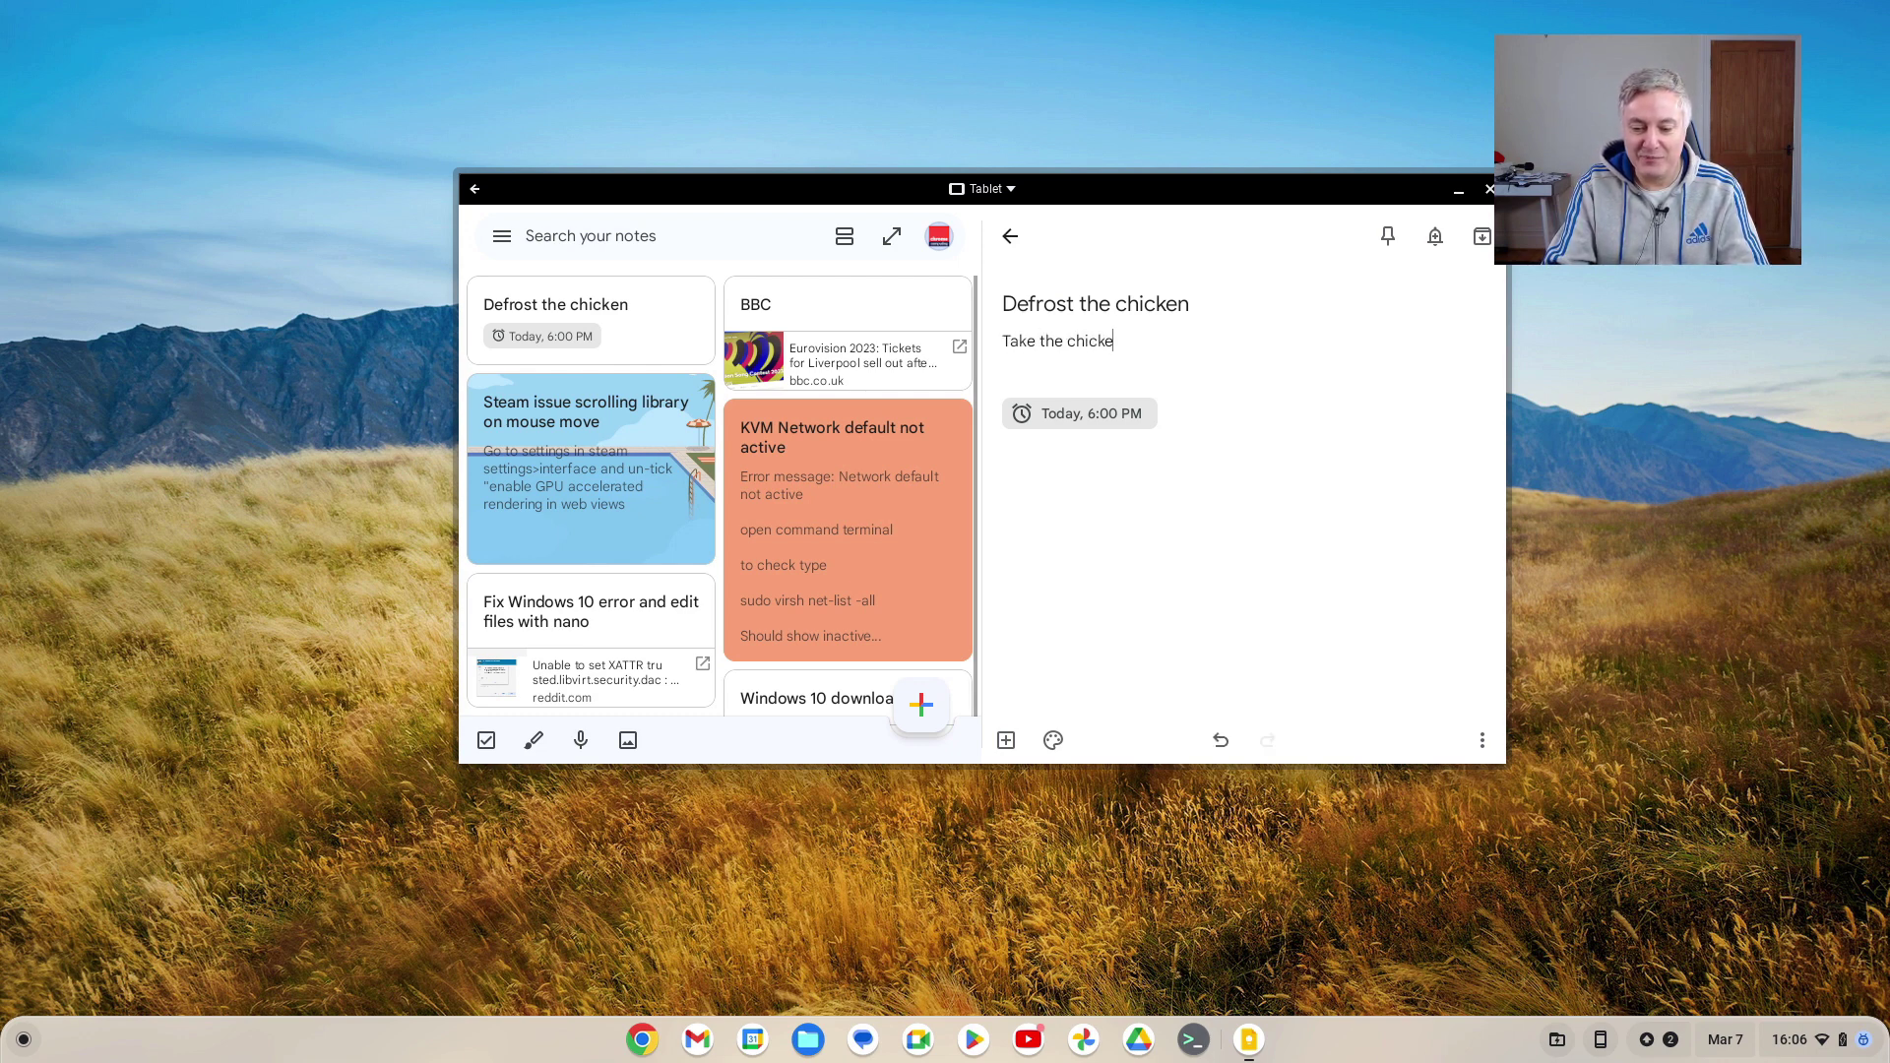
pyautogui.write('n out of the freezer')
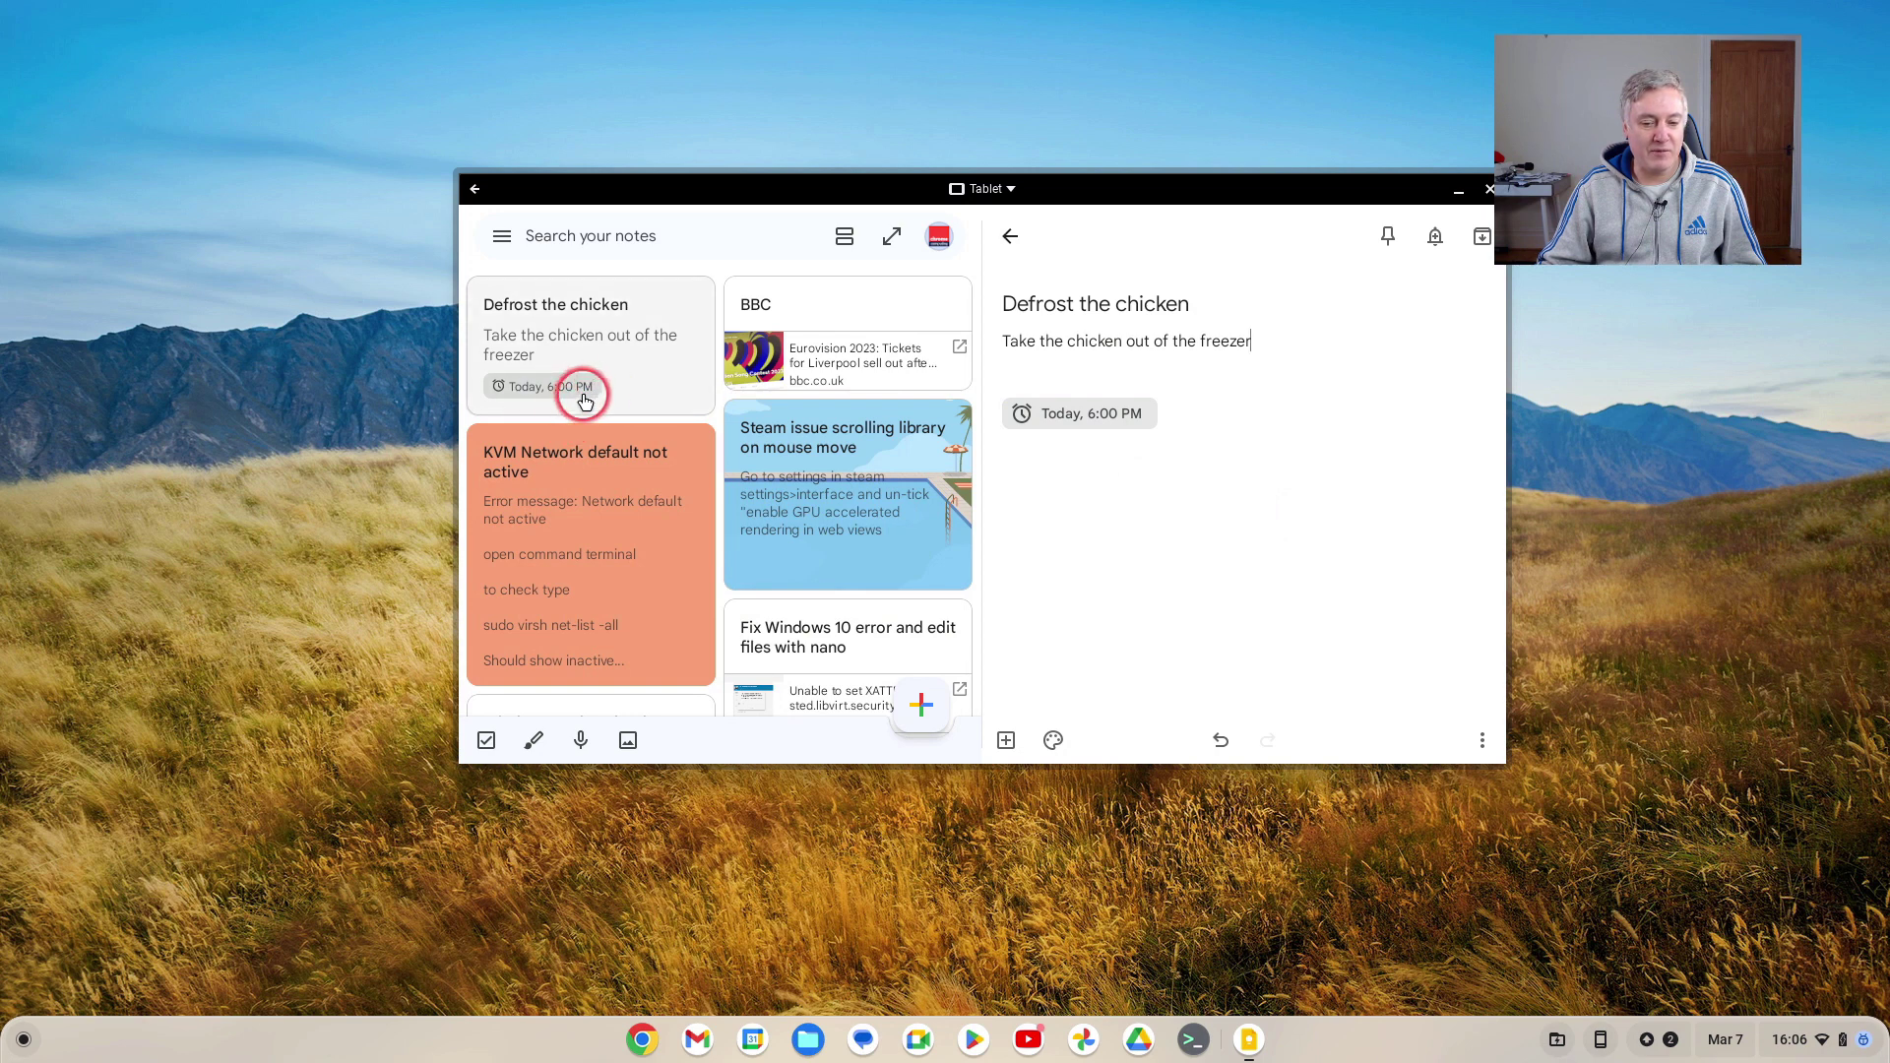
# - Pin the "Defrost the chicken" note and return to the notes list
pyautogui.click(1389, 237)
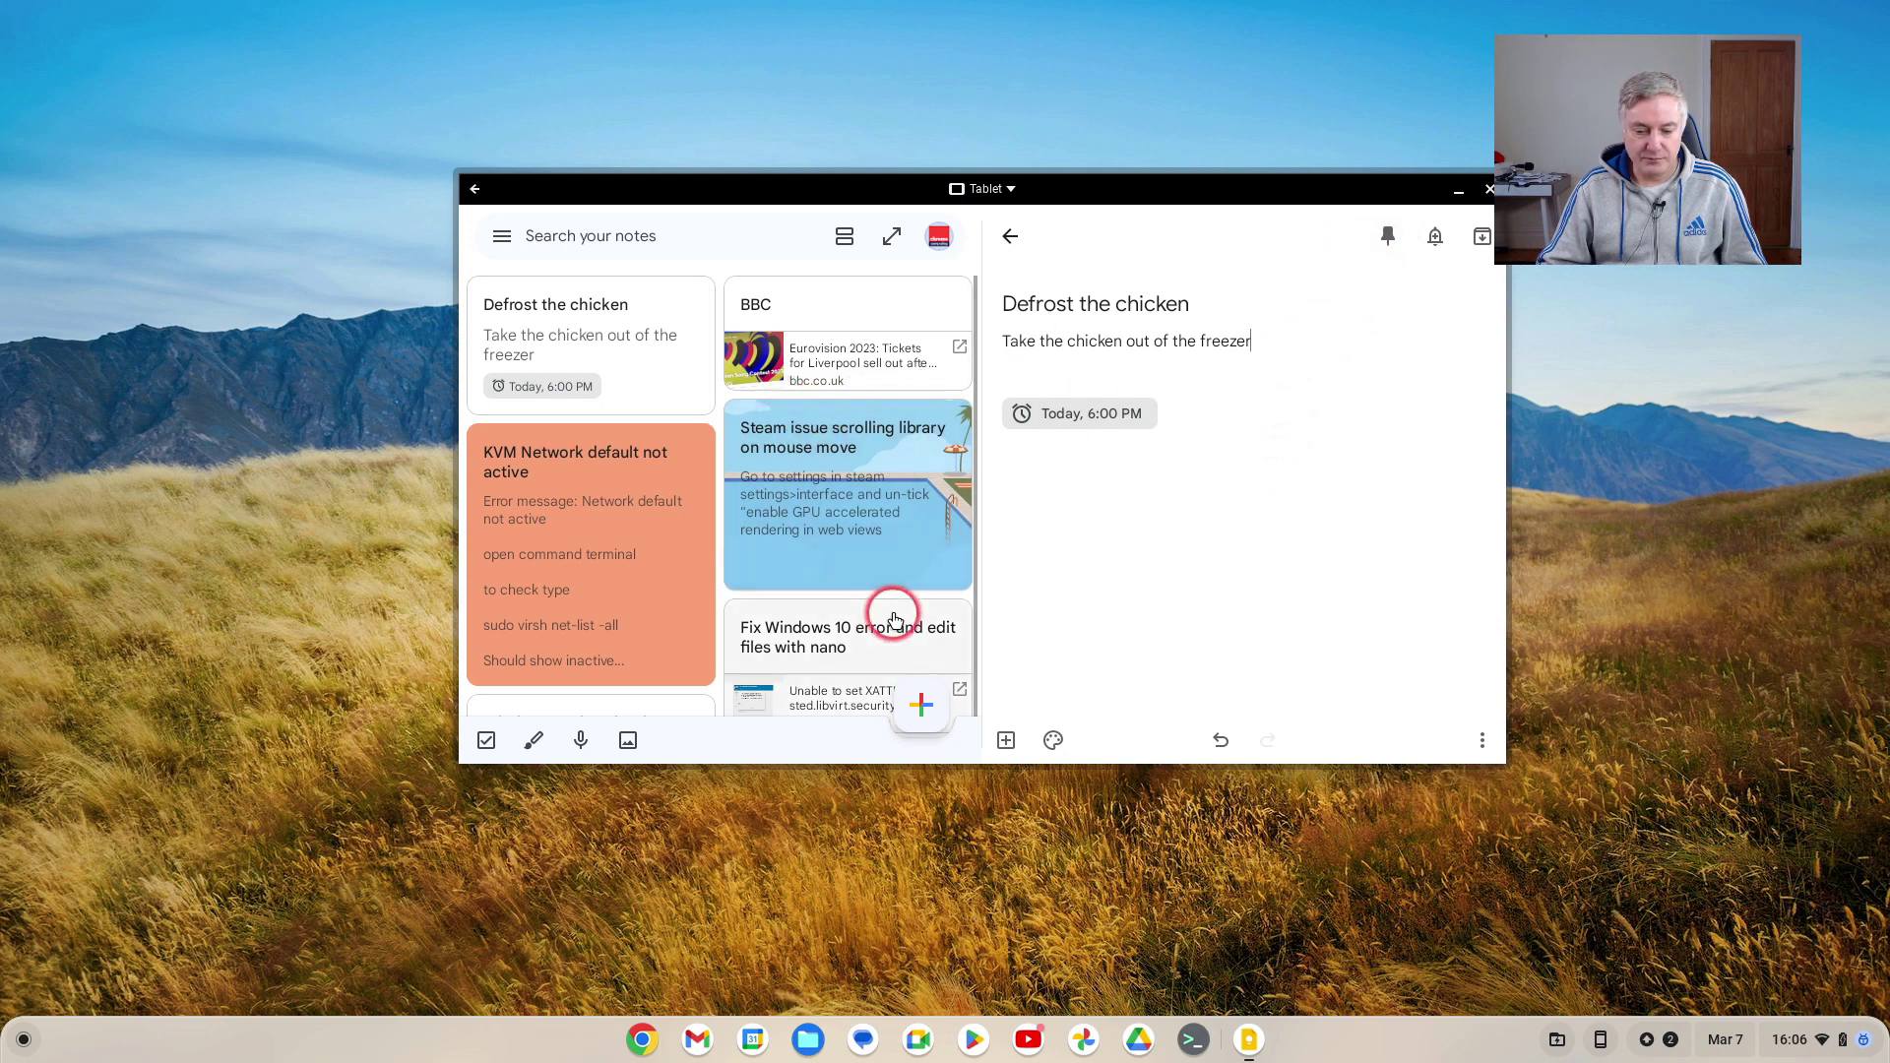
pyautogui.click(1009, 241)
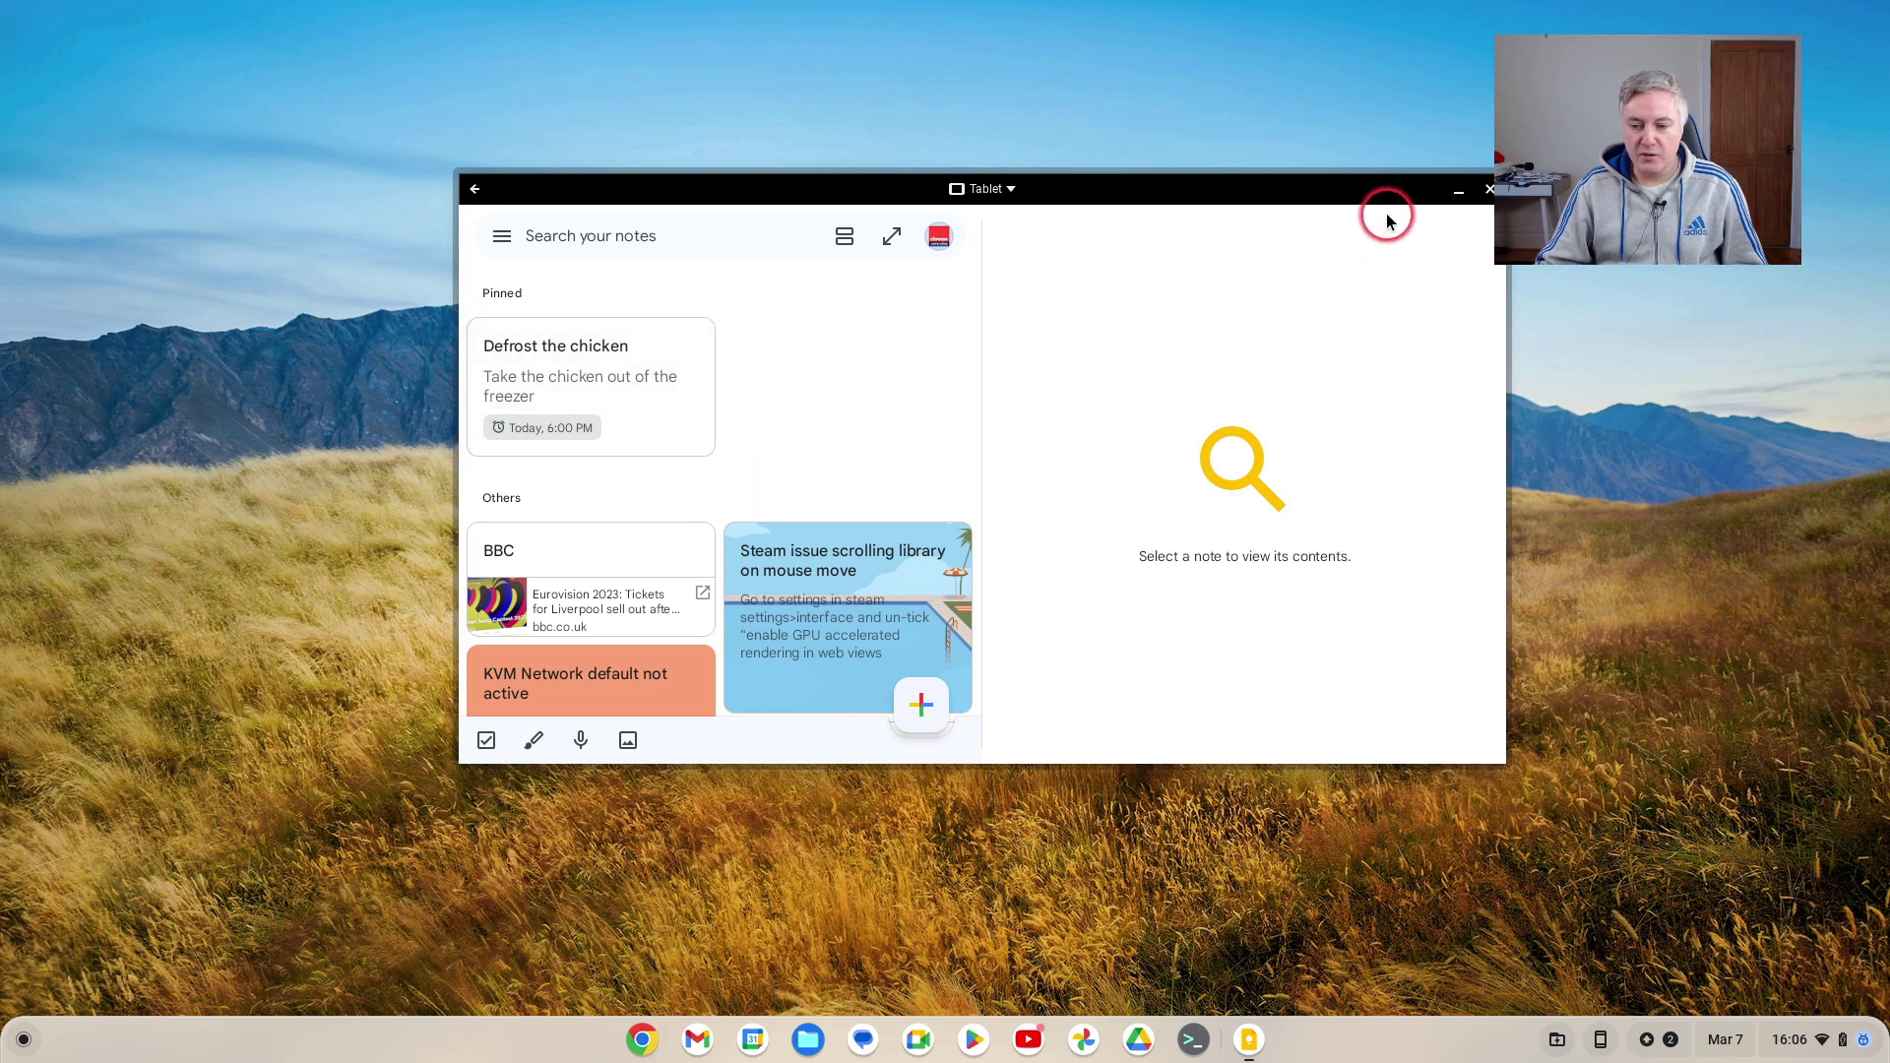
# - Make the notes window Resizable and maximize it to fill the screen
pyautogui.click(1014, 189)
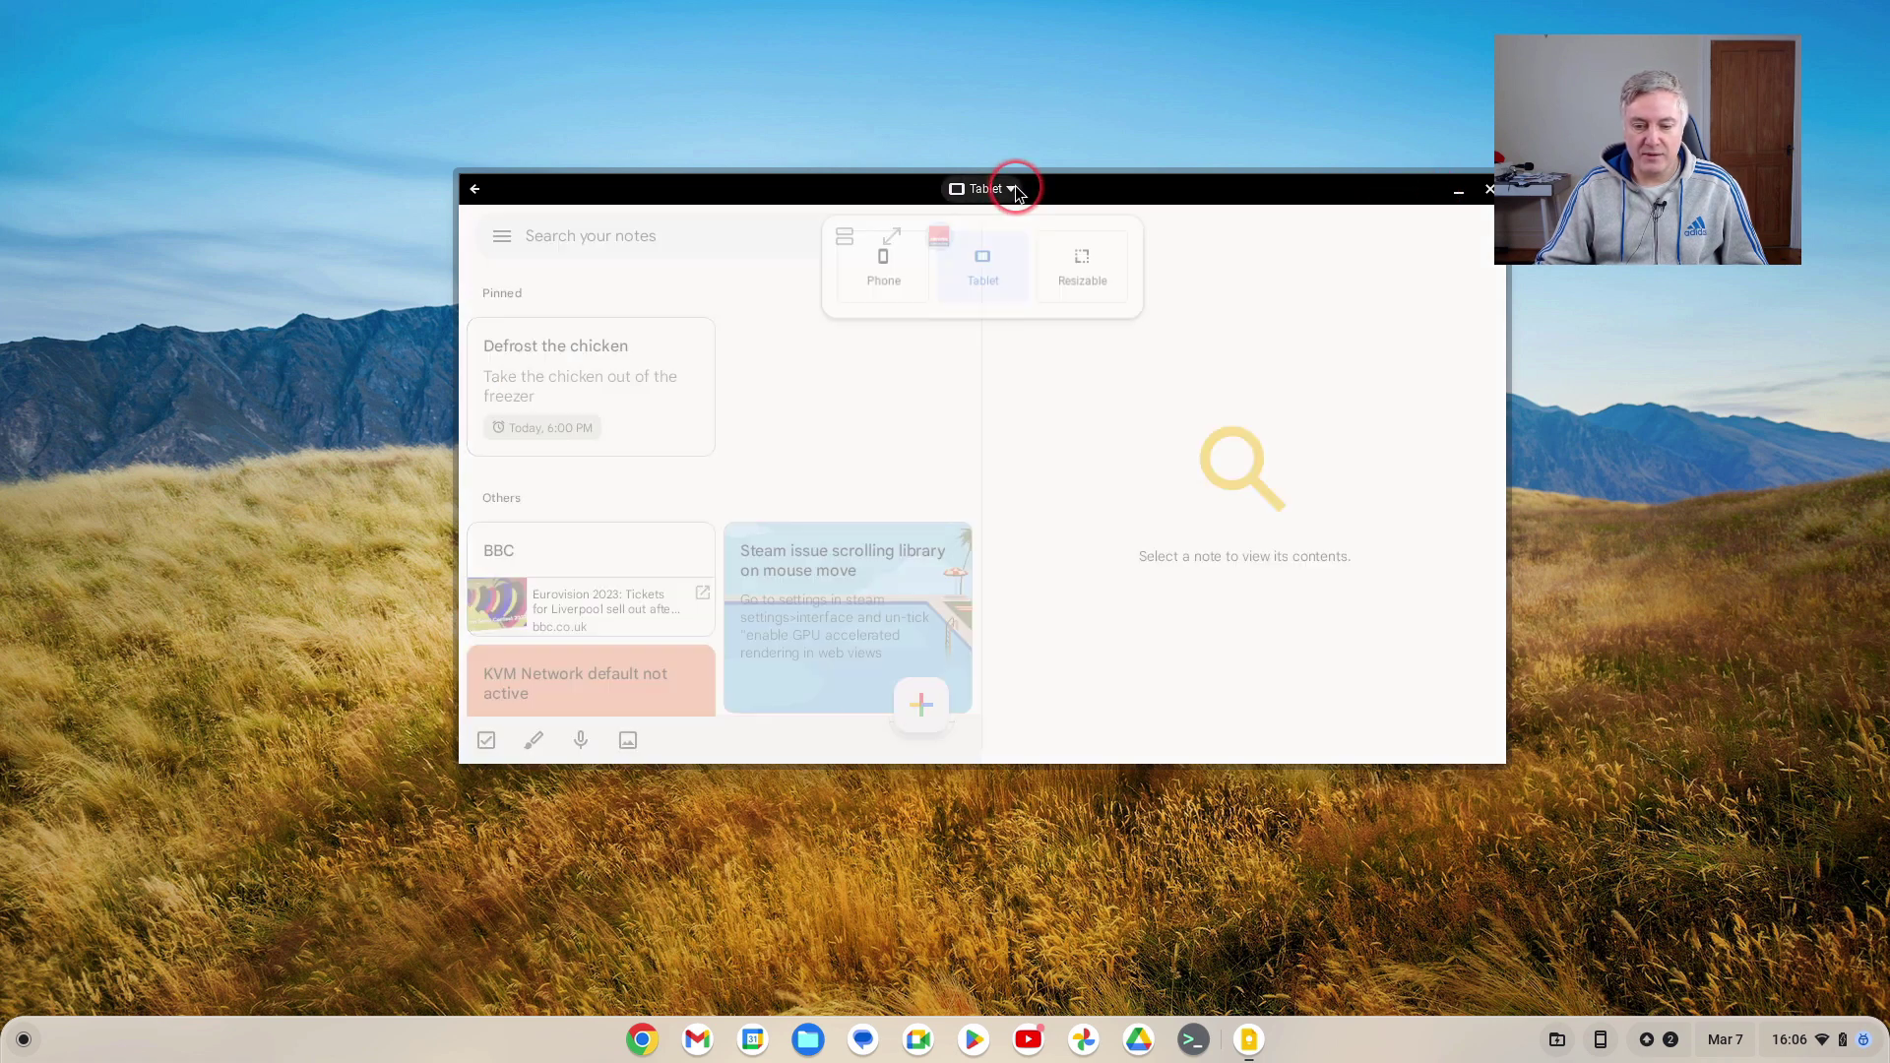
pyautogui.click(1071, 264)
pyautogui.click(1139, 557)
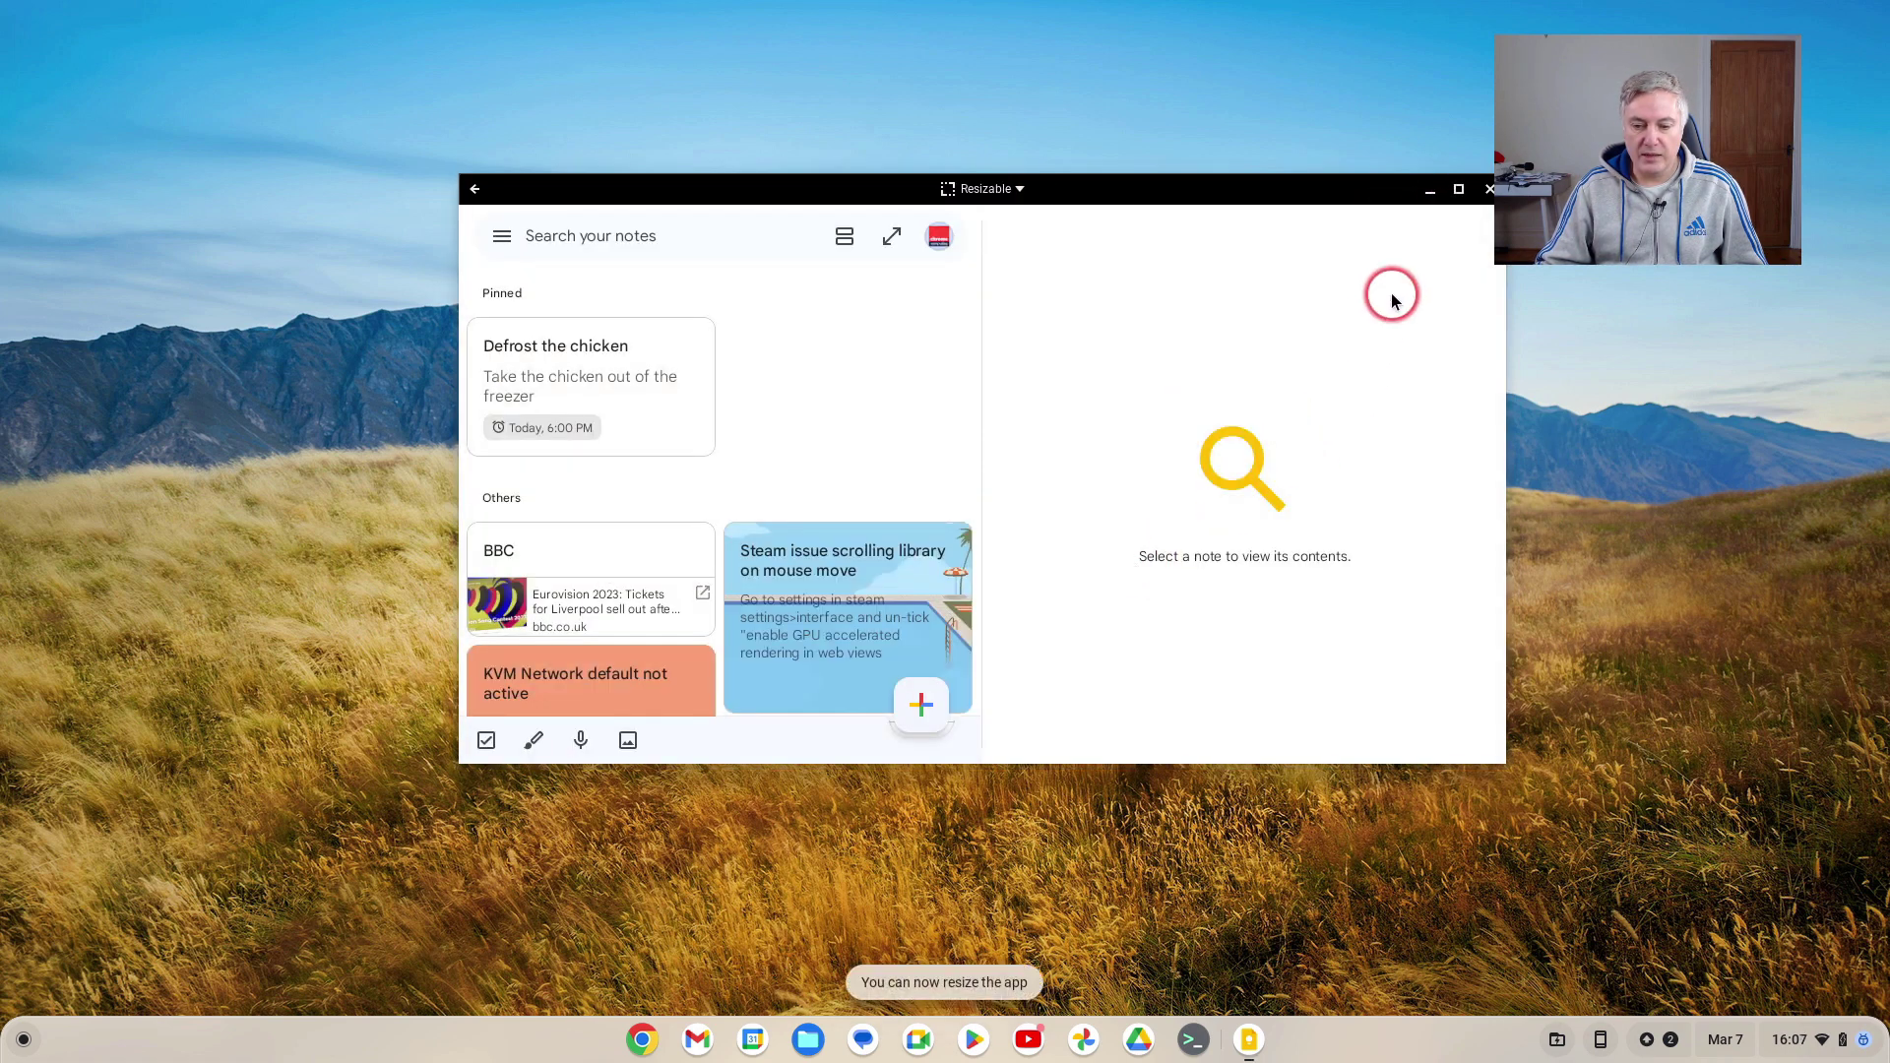
pyautogui.click(1457, 189)
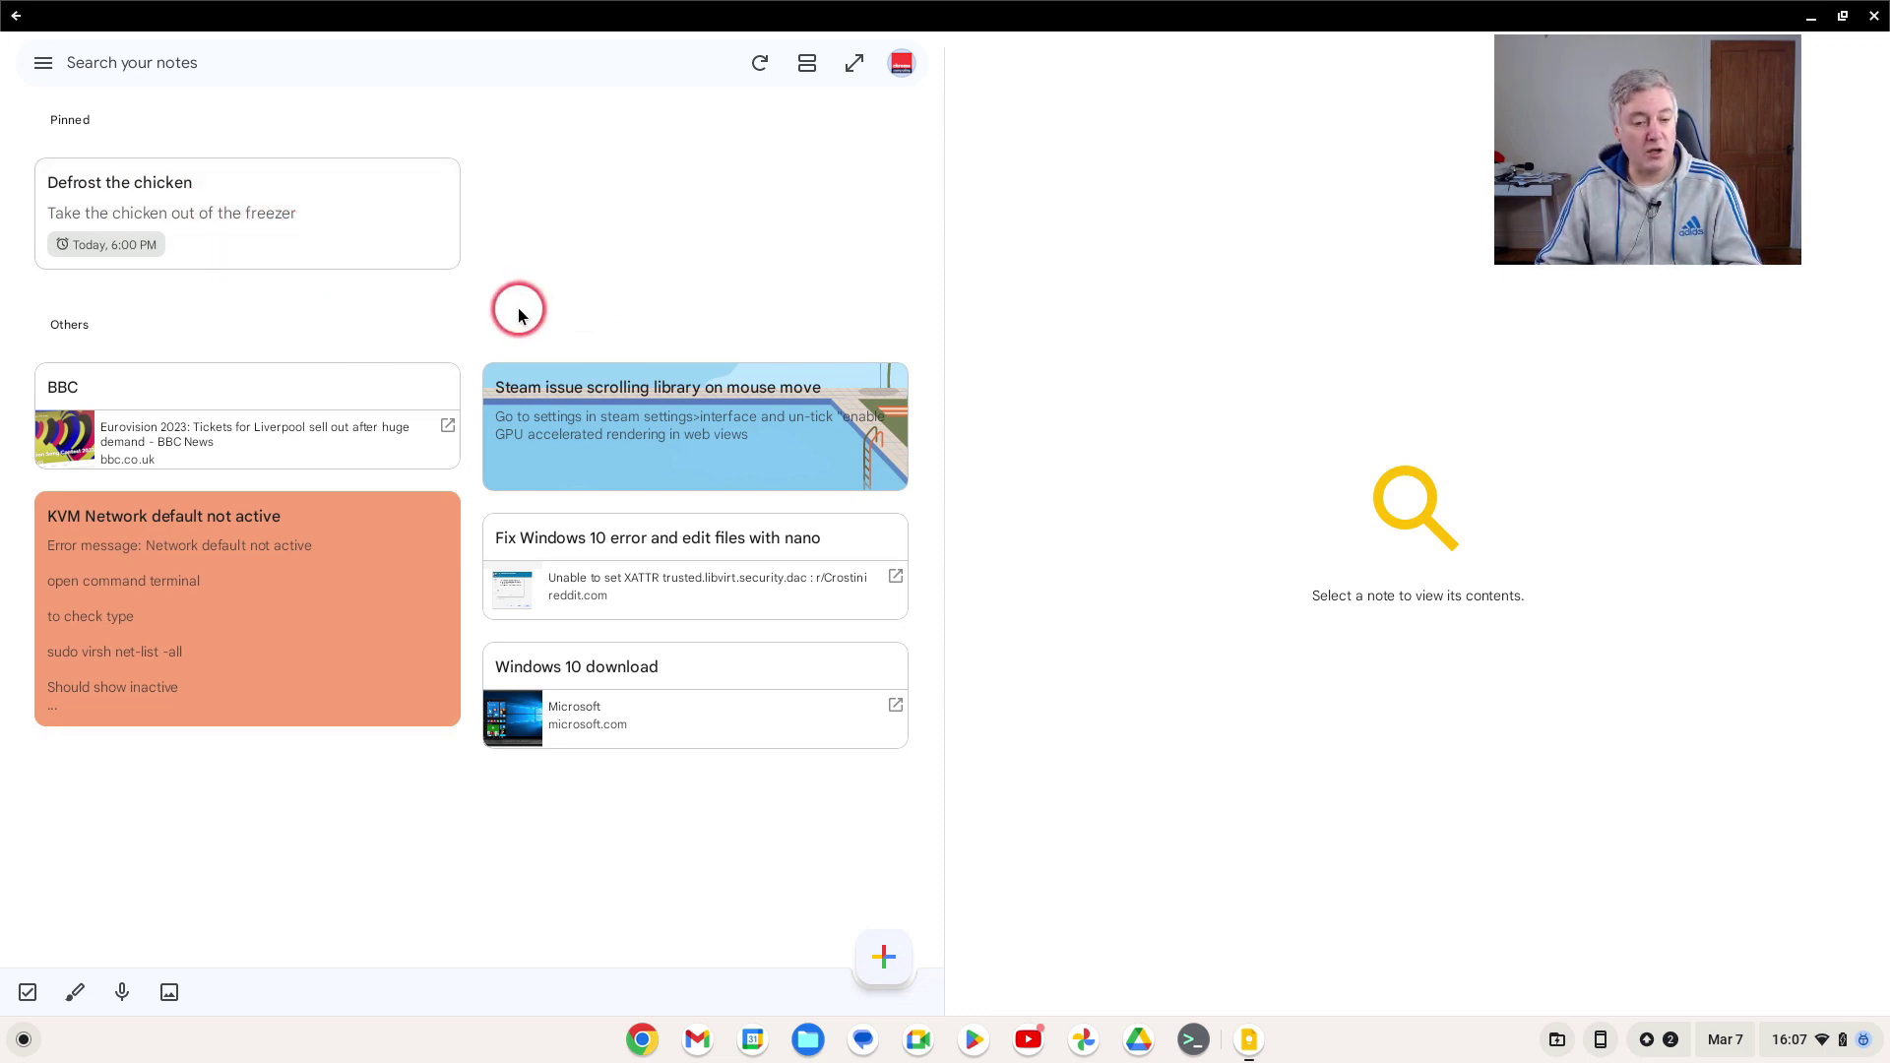
# - Open the pinned "Defrost the chicken" note, unpin it and close the note
pyautogui.click(226, 223)
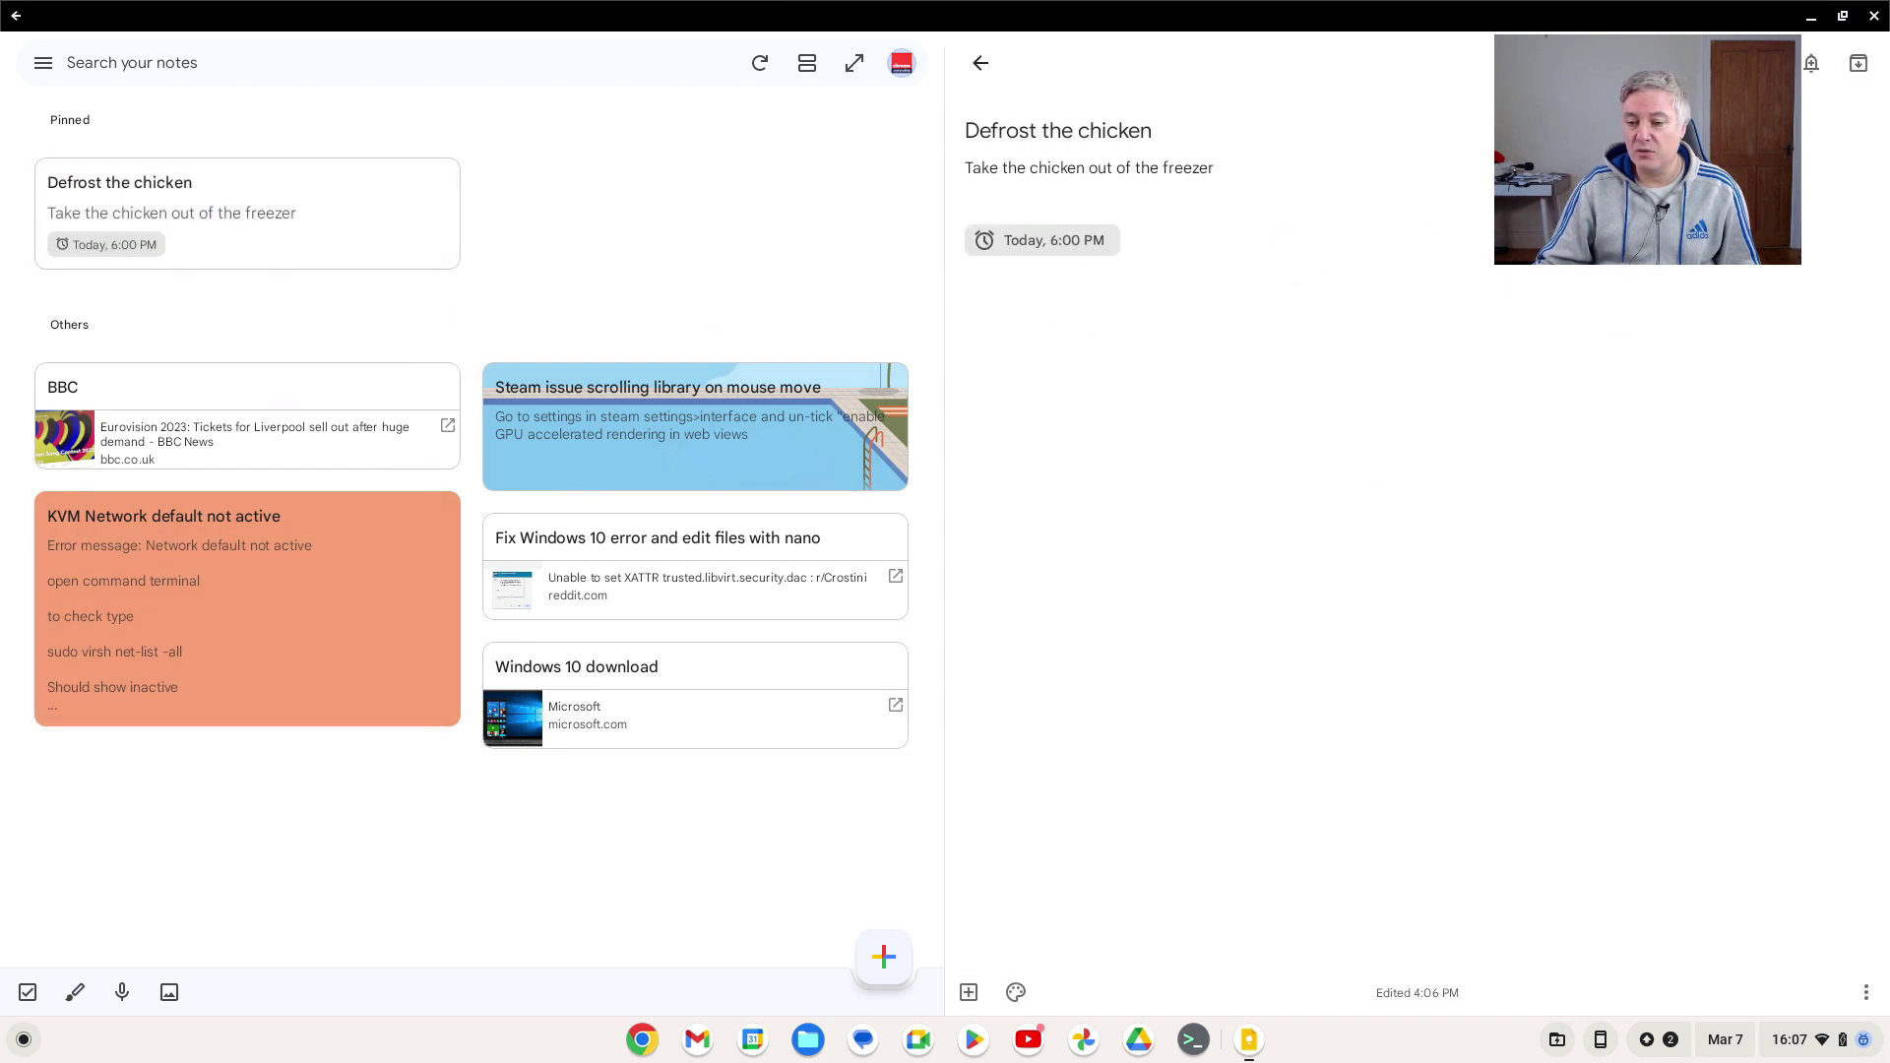
pyautogui.click(1671, 619)
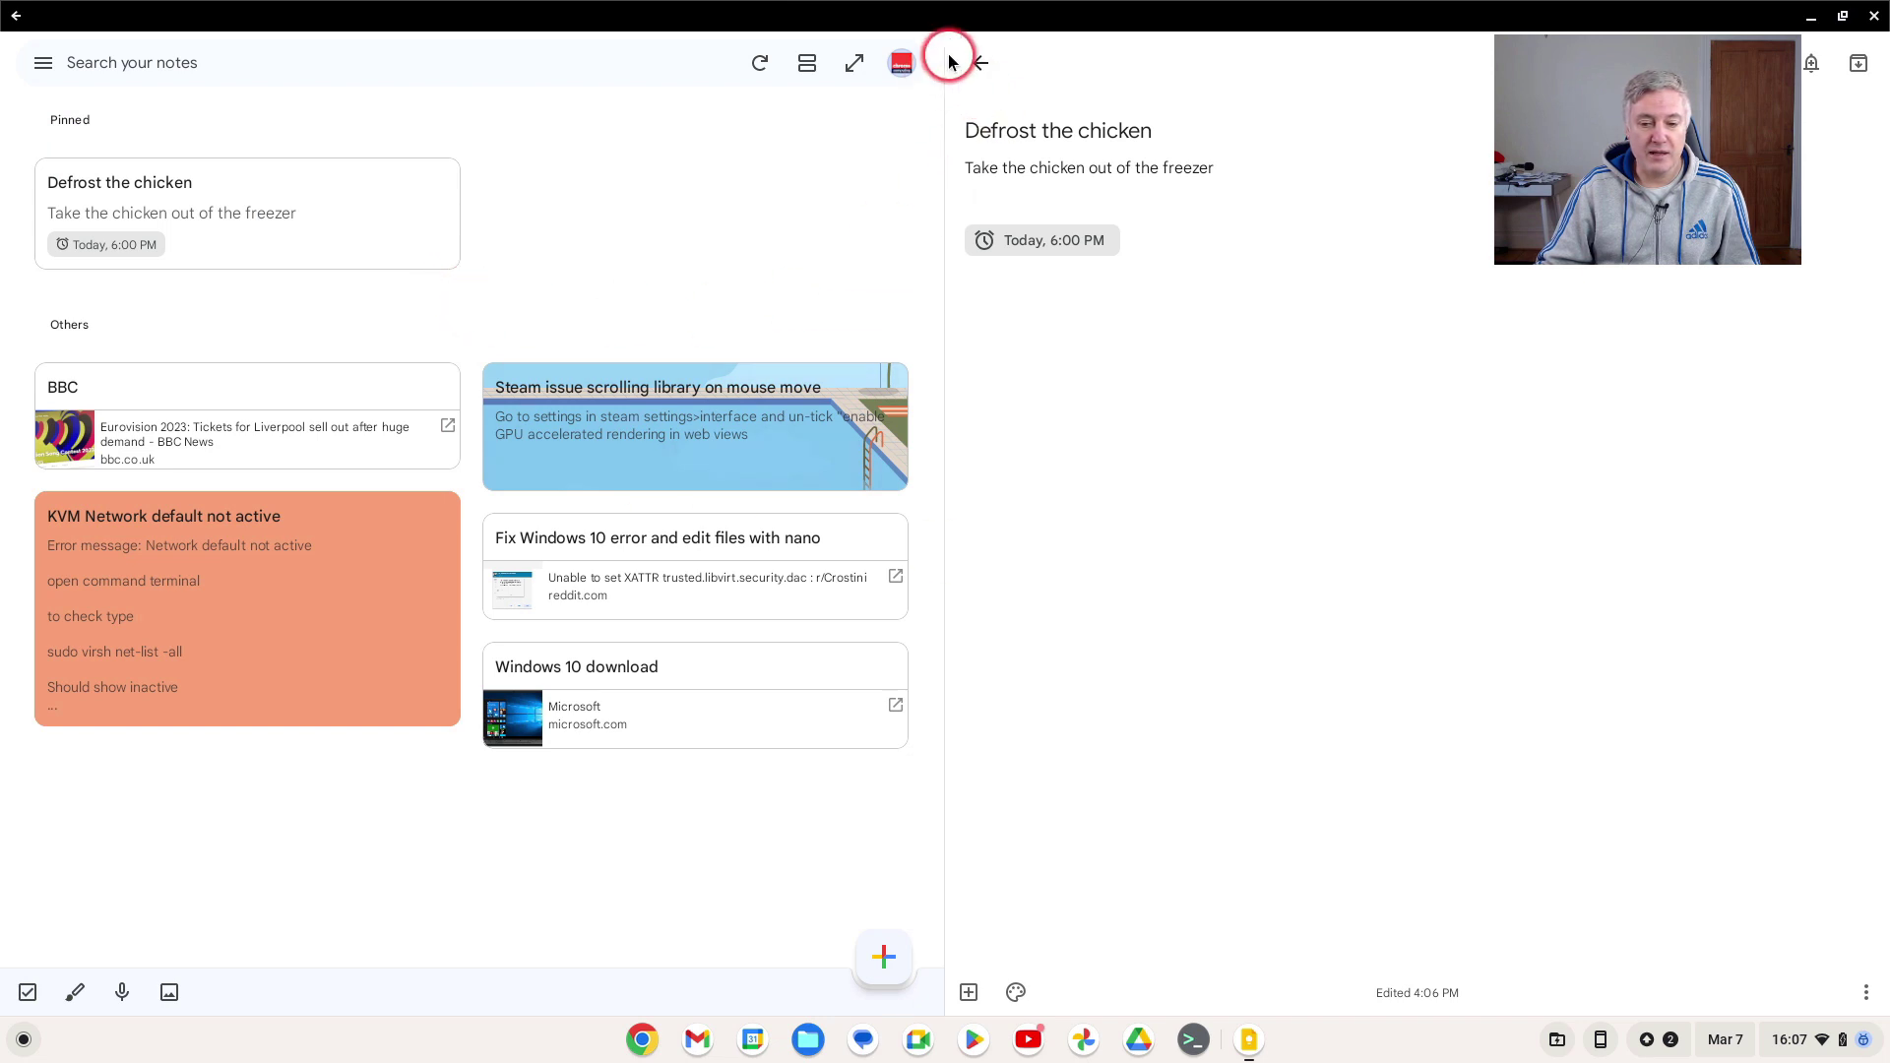
pyautogui.click(983, 63)
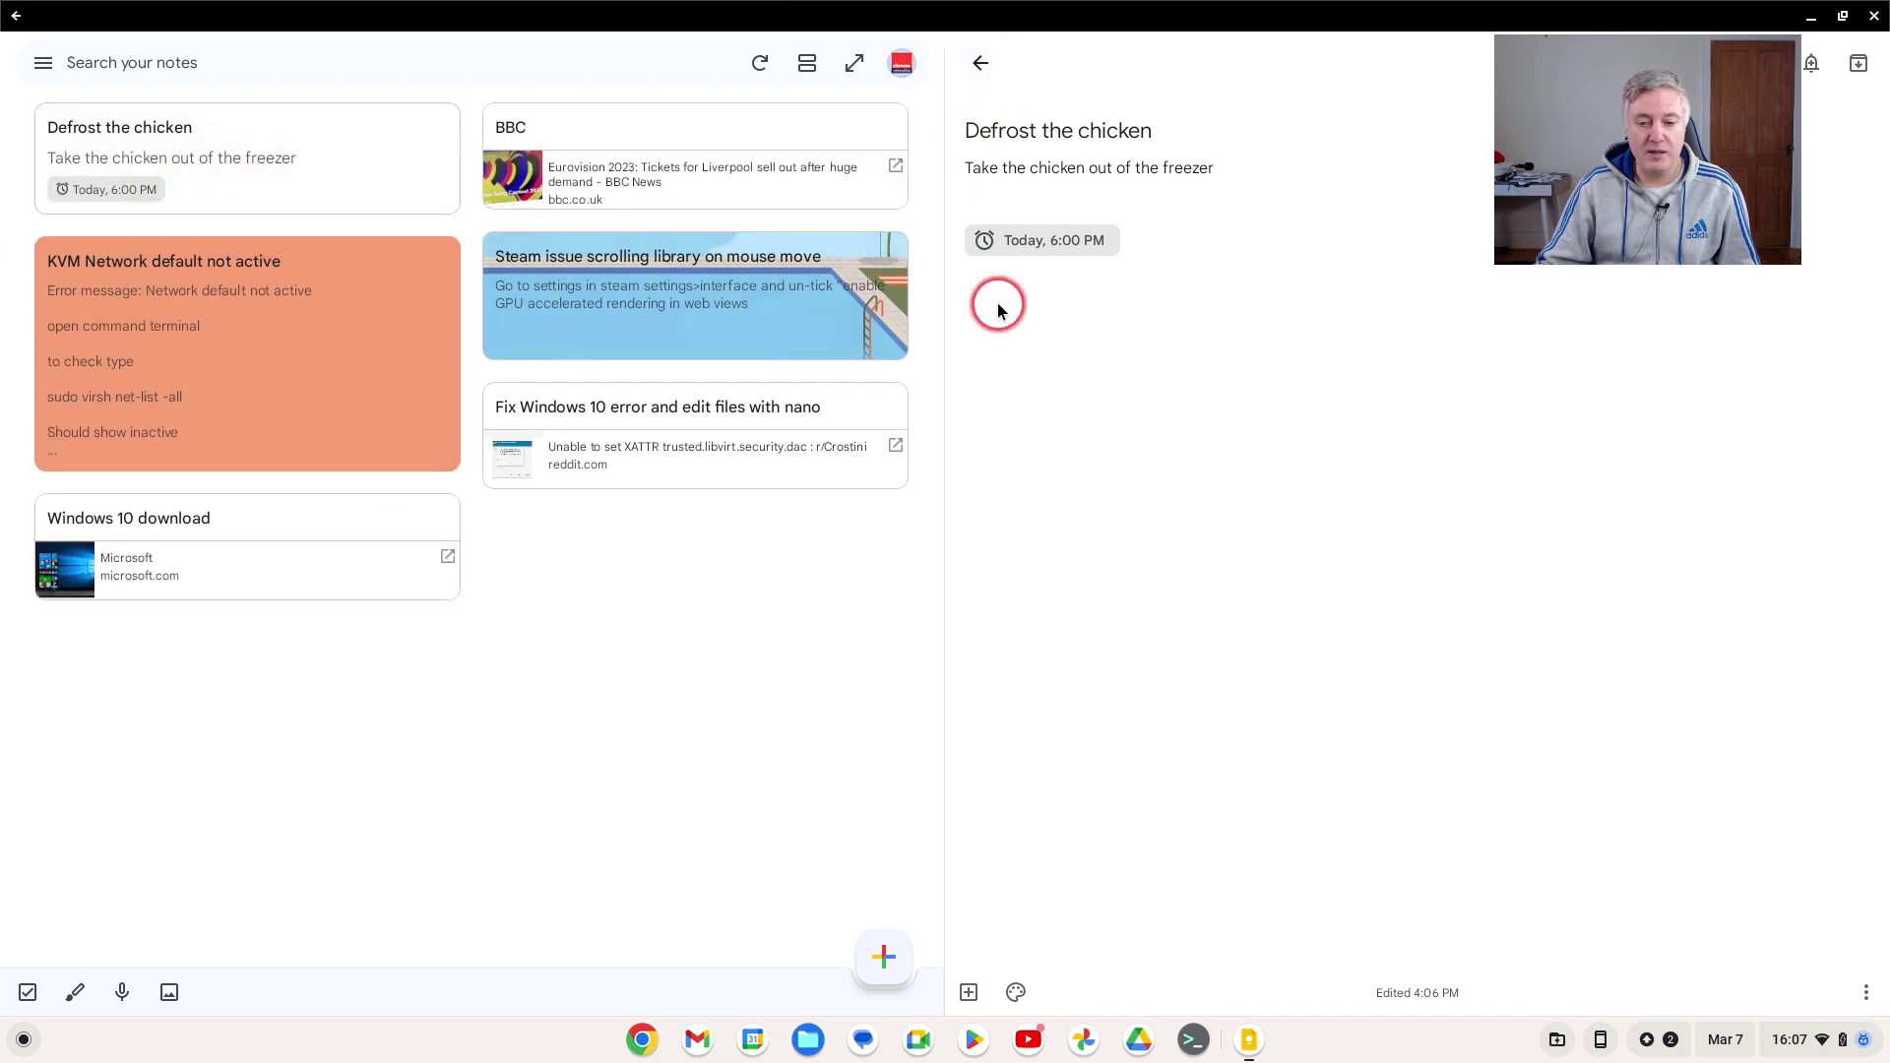
pyautogui.click(974, 63)
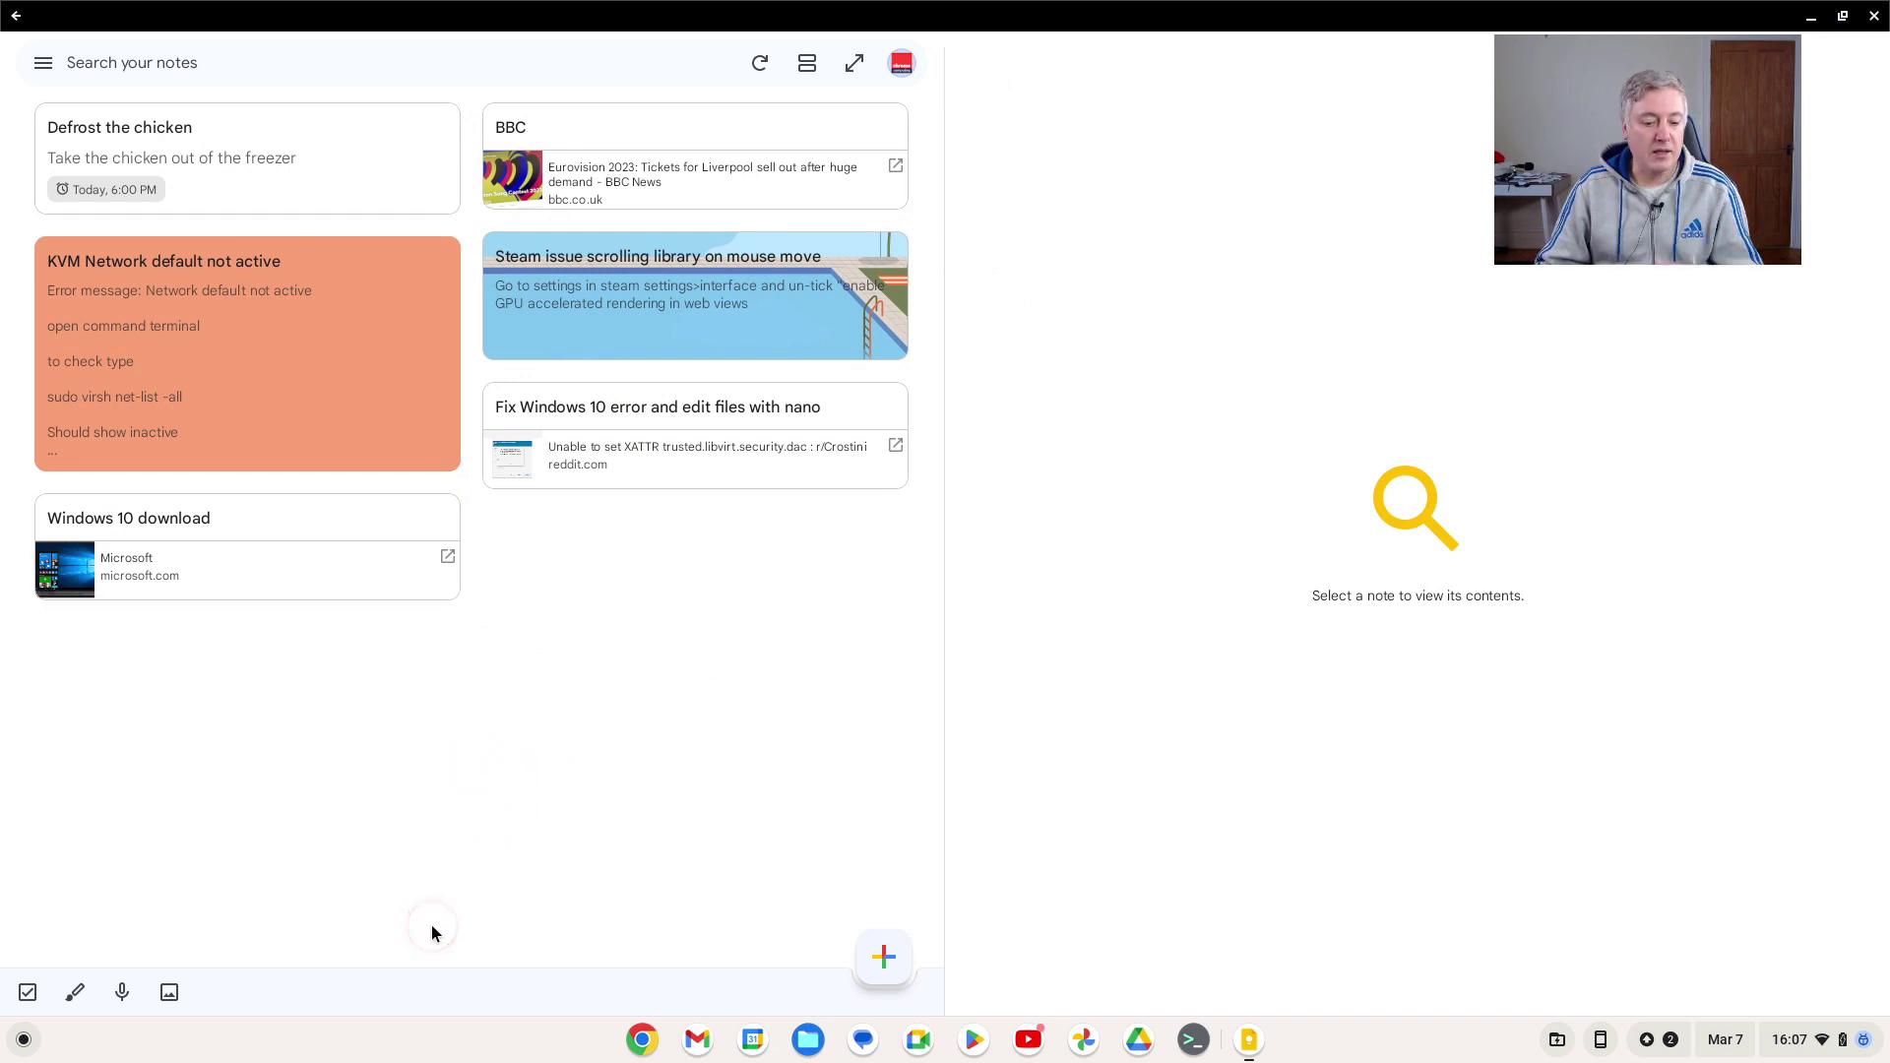
# - Try to create an audio note and open the store page of the required Google app
pyautogui.click(122, 993)
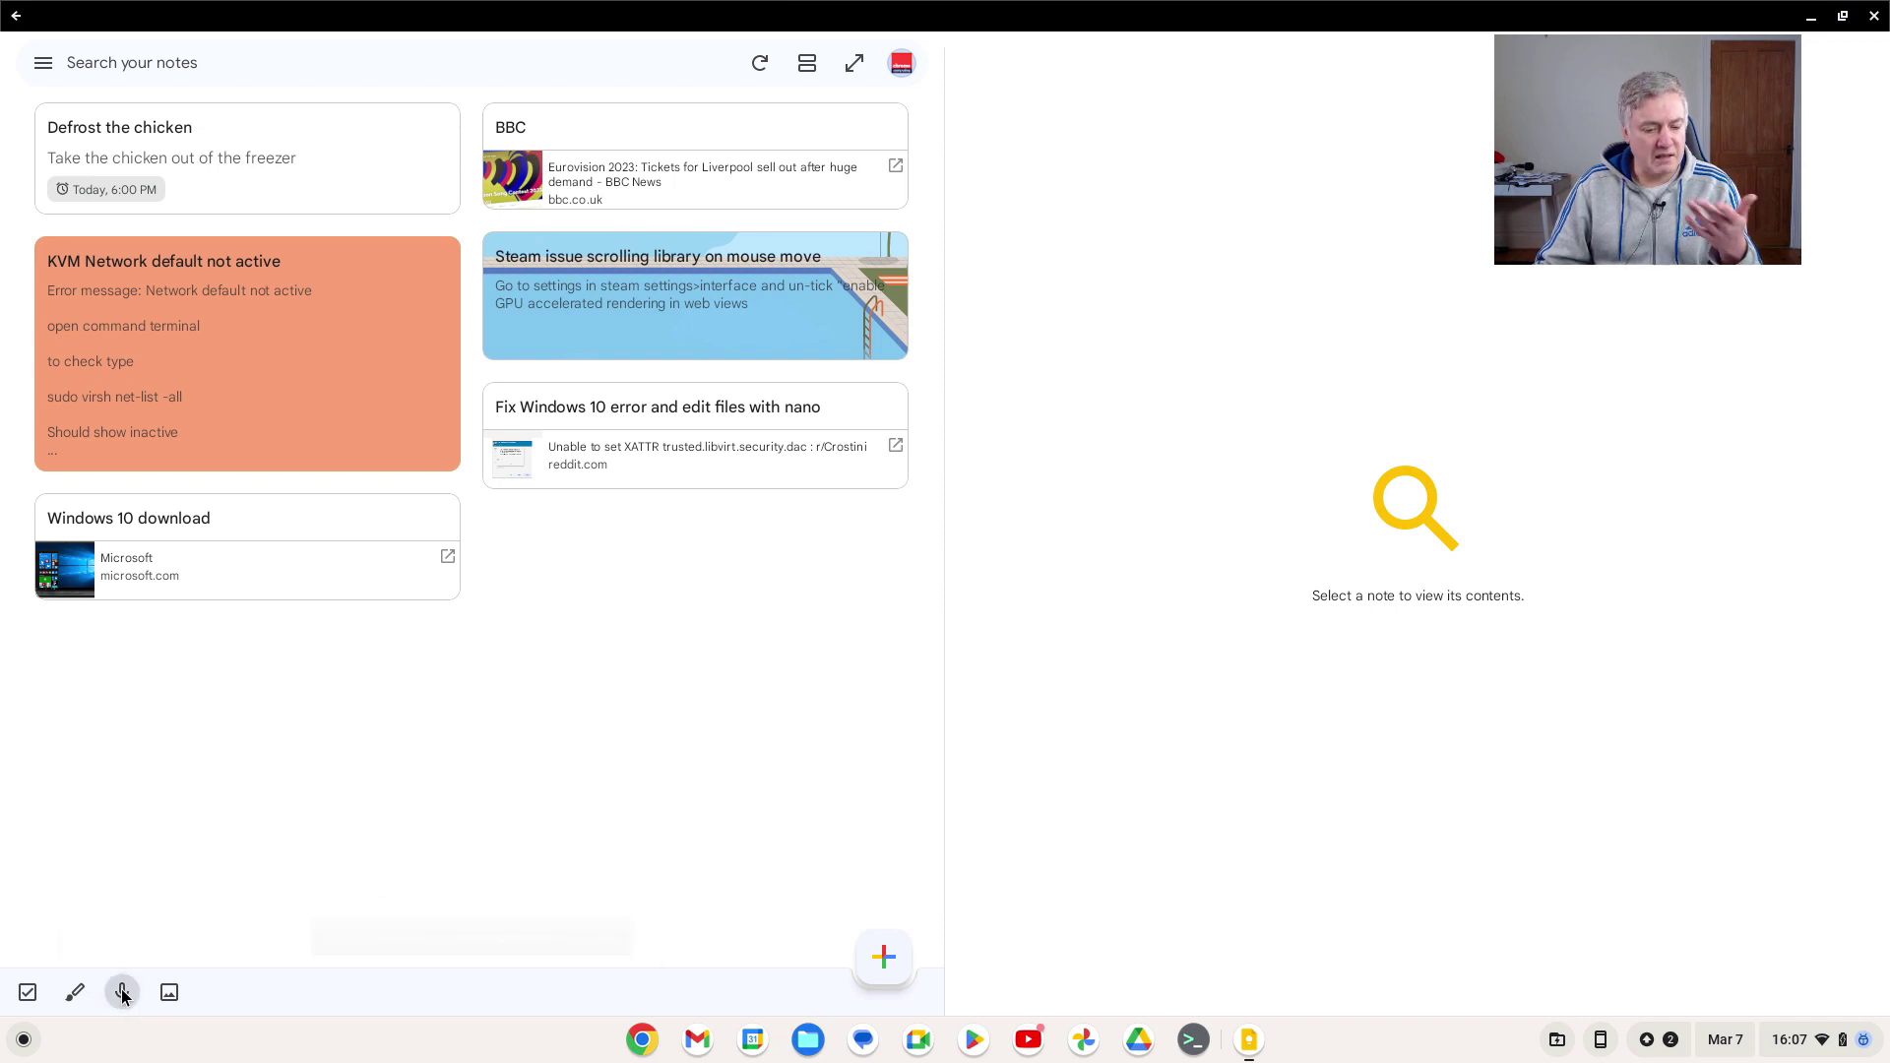
pyautogui.click(420, 947)
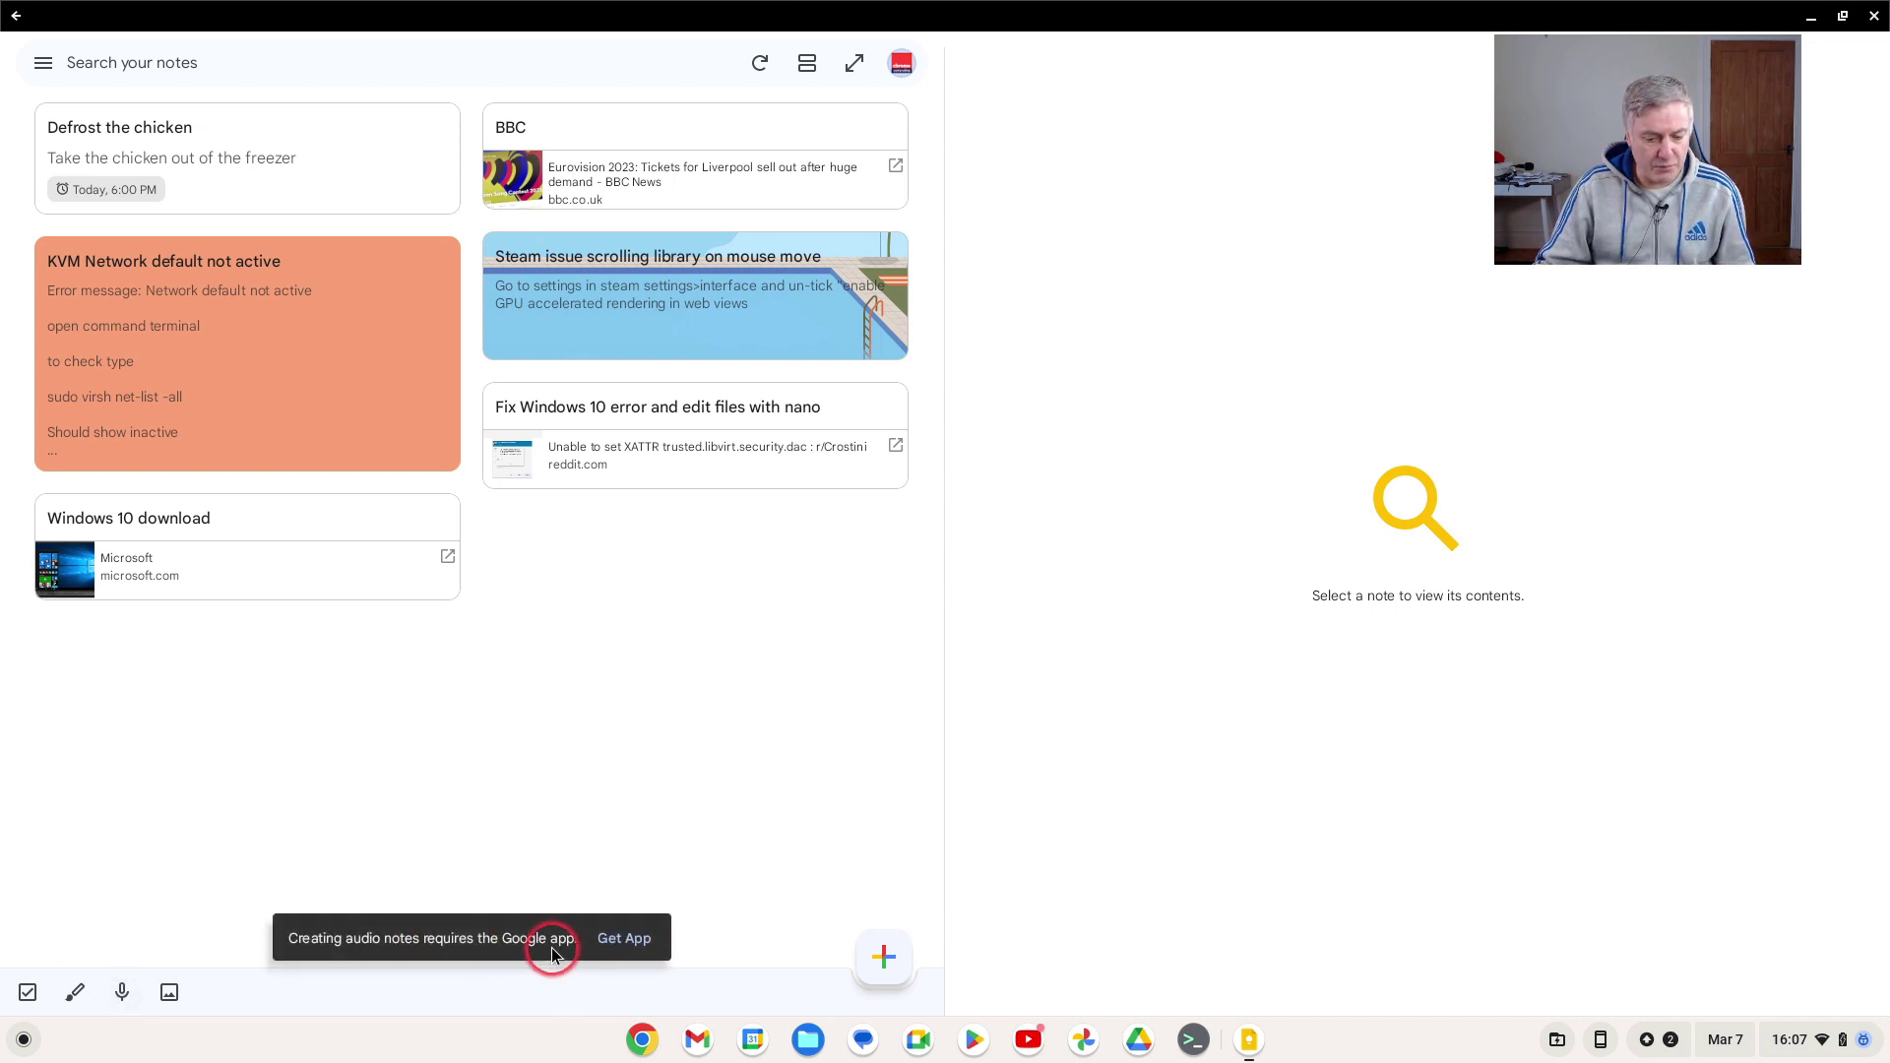
pyautogui.click(624, 938)
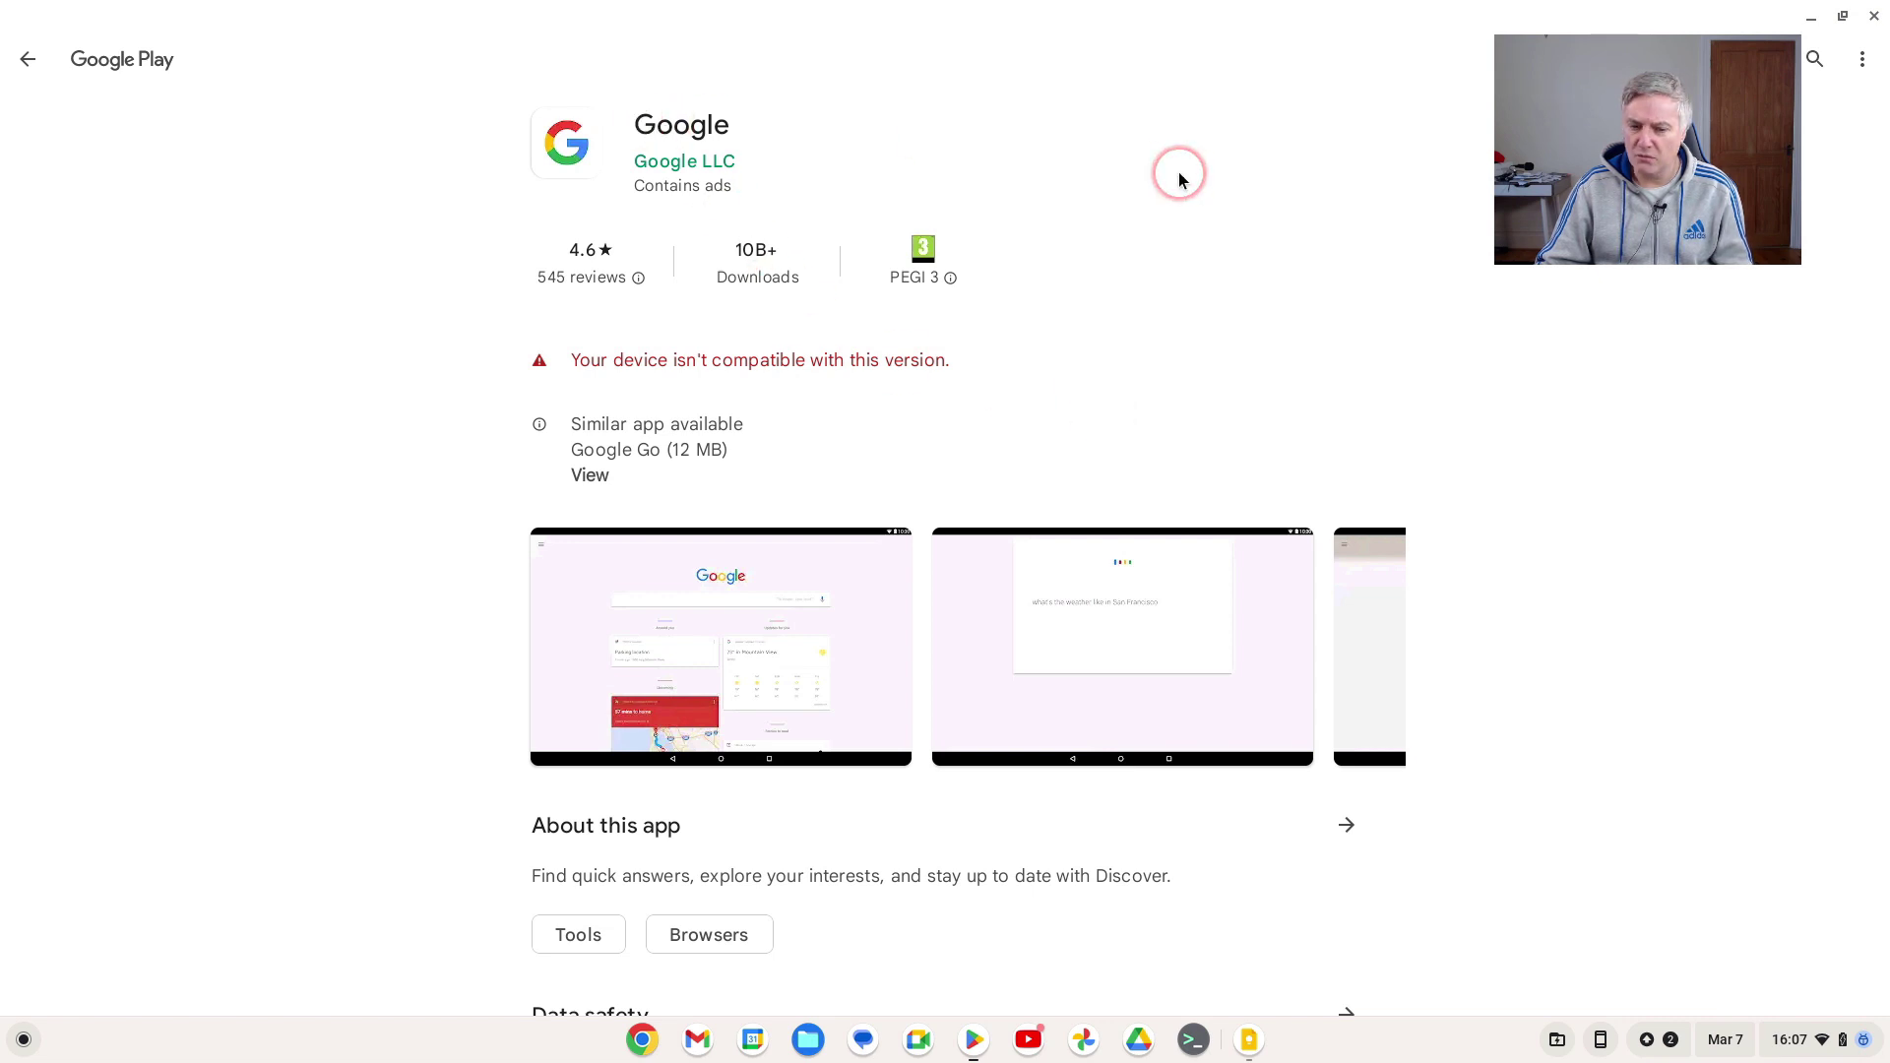
# - Examine the Google app's compatibility information and reviews, and close the Play Store
pyautogui.scroll(-10, 1183, 411)
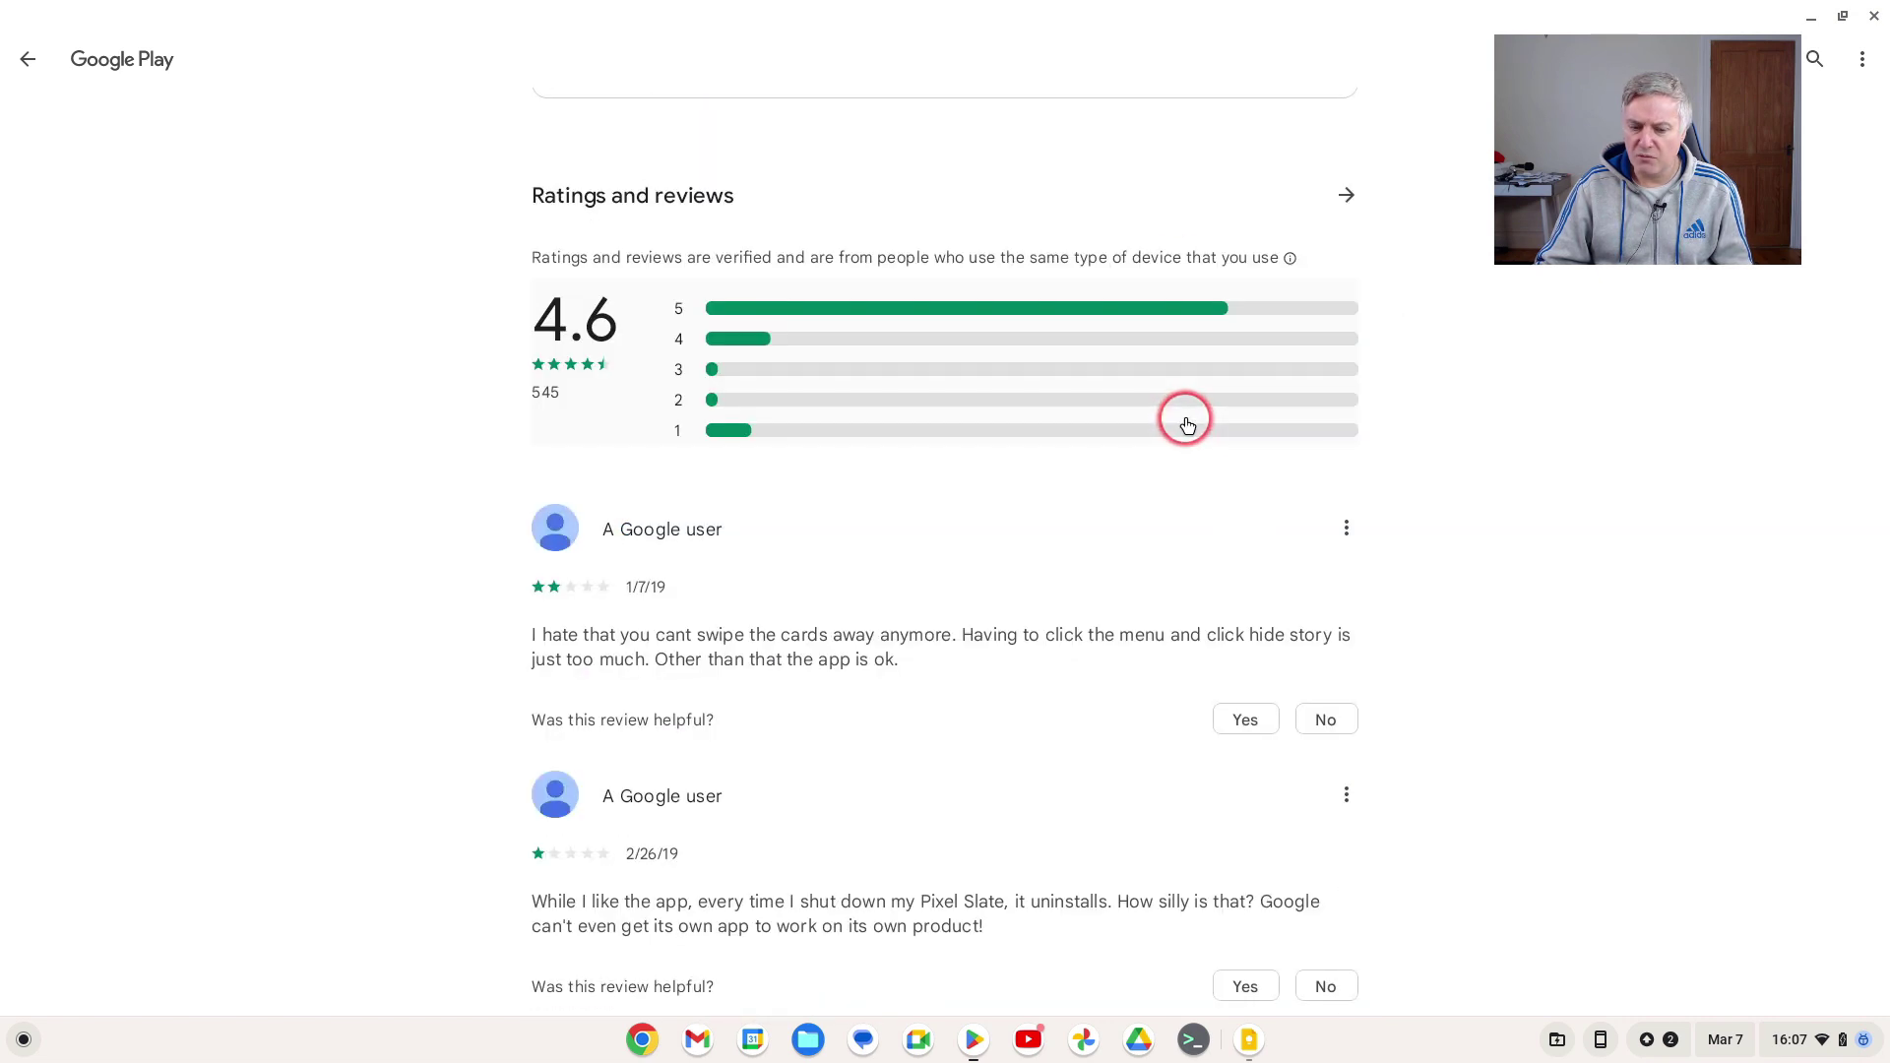
pyautogui.scroll(-8, 1185, 422)
pyautogui.scroll(18, 1185, 413)
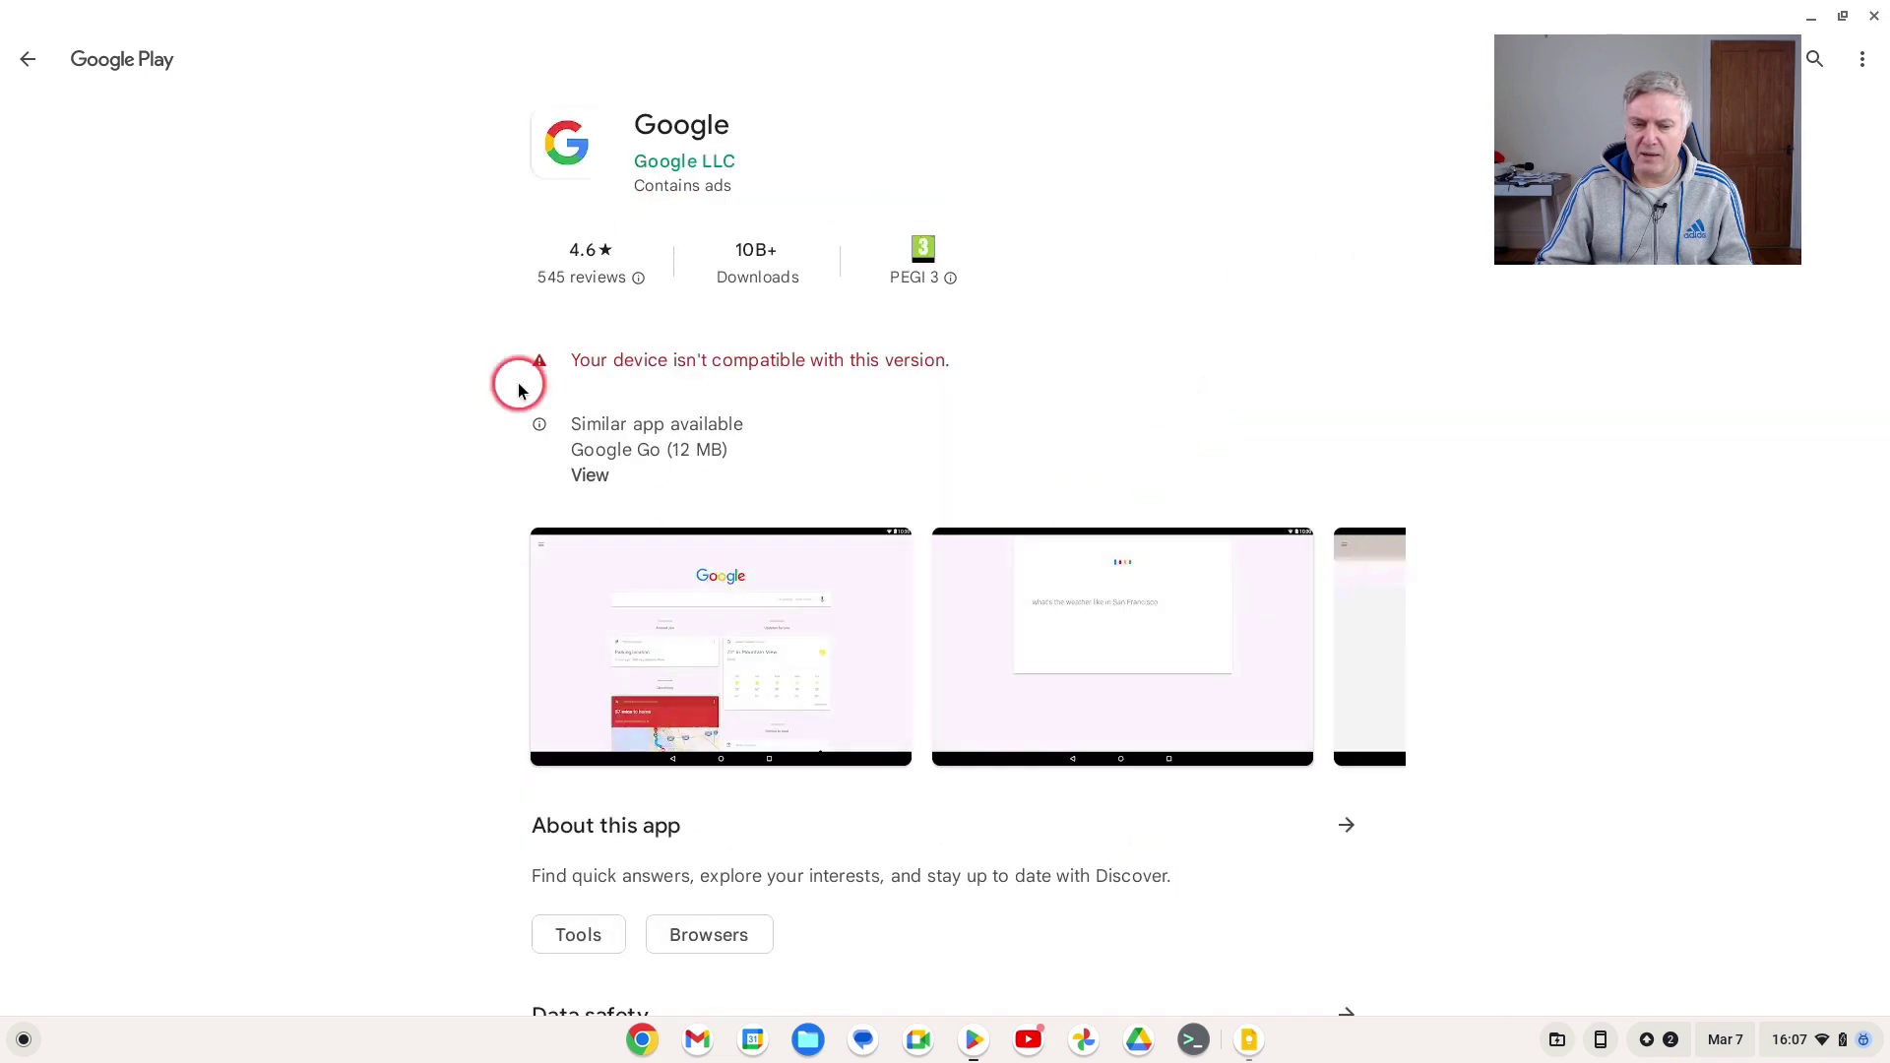
pyautogui.click(27, 59)
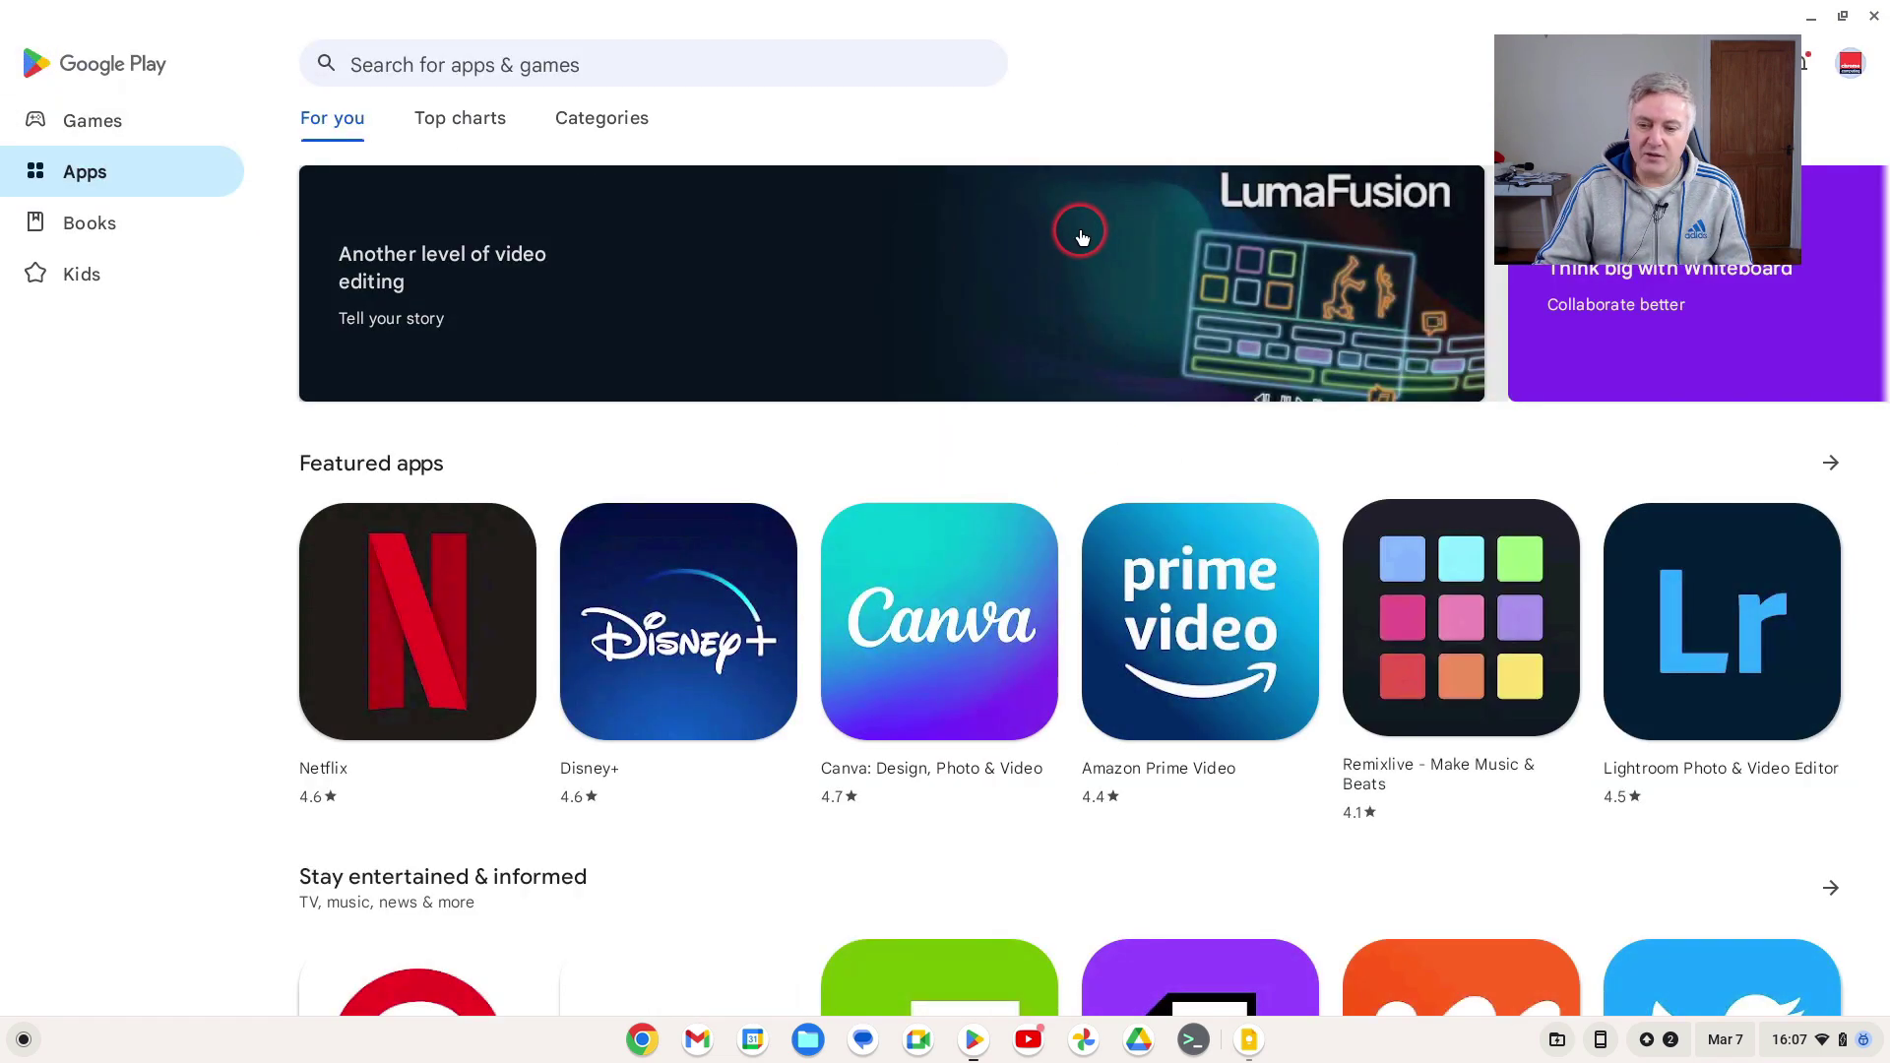
pyautogui.click(1877, 18)
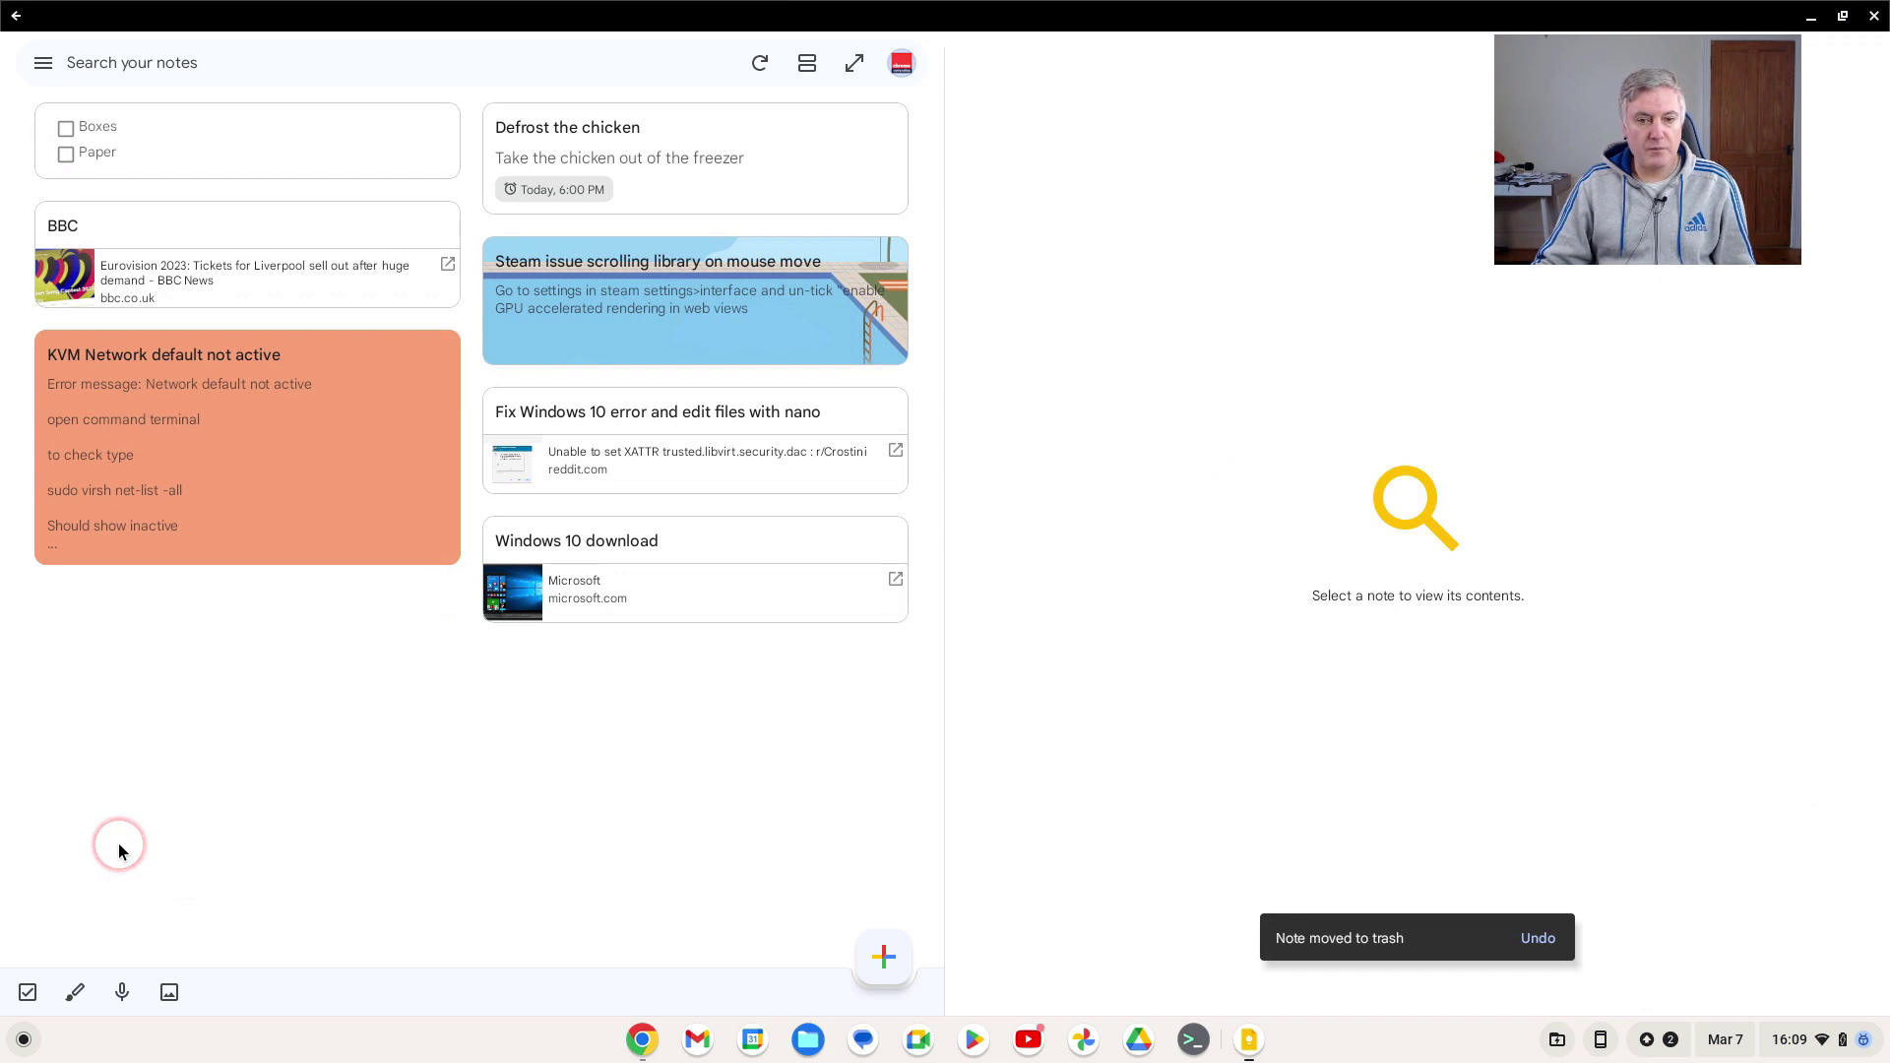
# - Create a drawing note, sketch a blue rectangle with a diagonal line from its upper-right corner, and return to the note
pyautogui.click(79, 993)
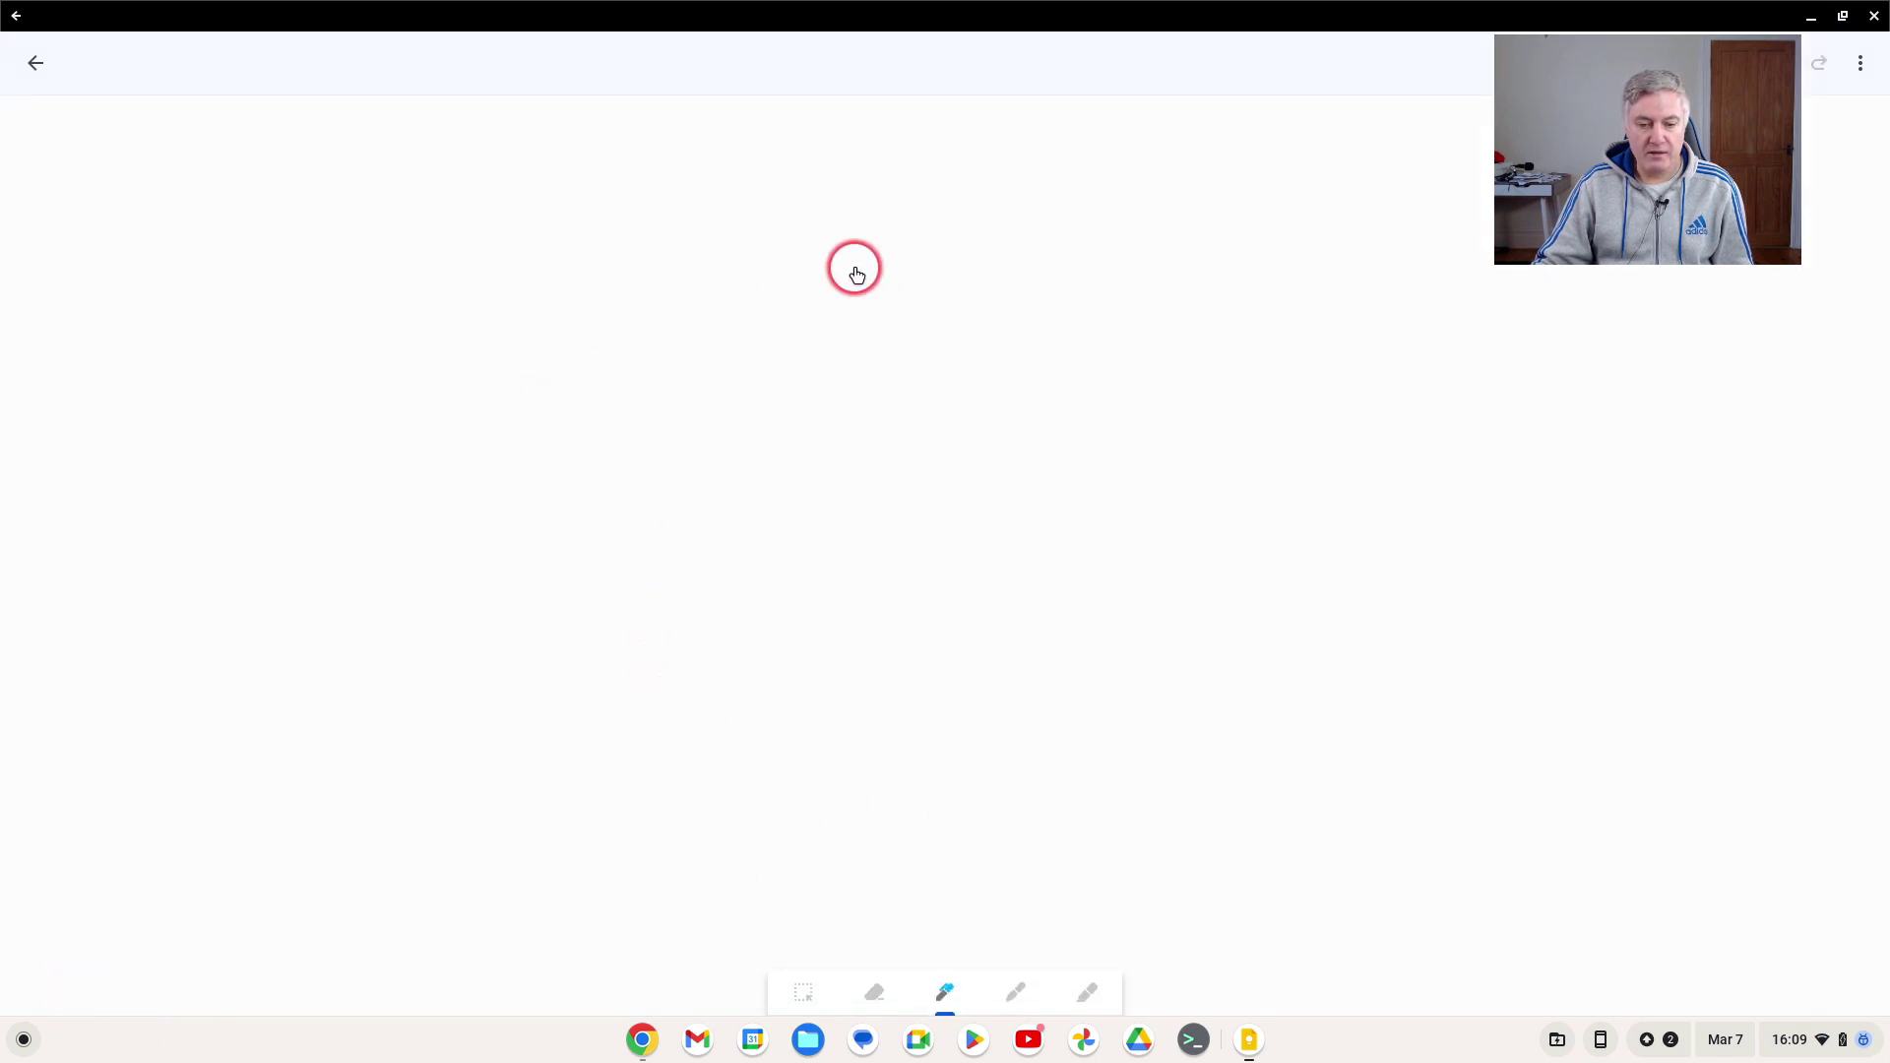
pyautogui.moveTo(722, 367)
pyautogui.mouseDown()
pyautogui.moveTo(886, 359)
pyautogui.moveTo(904, 482)
pyautogui.moveTo(612, 523)
pyautogui.moveTo(599, 380)
pyautogui.moveTo(777, 364)
pyautogui.mouseUp()
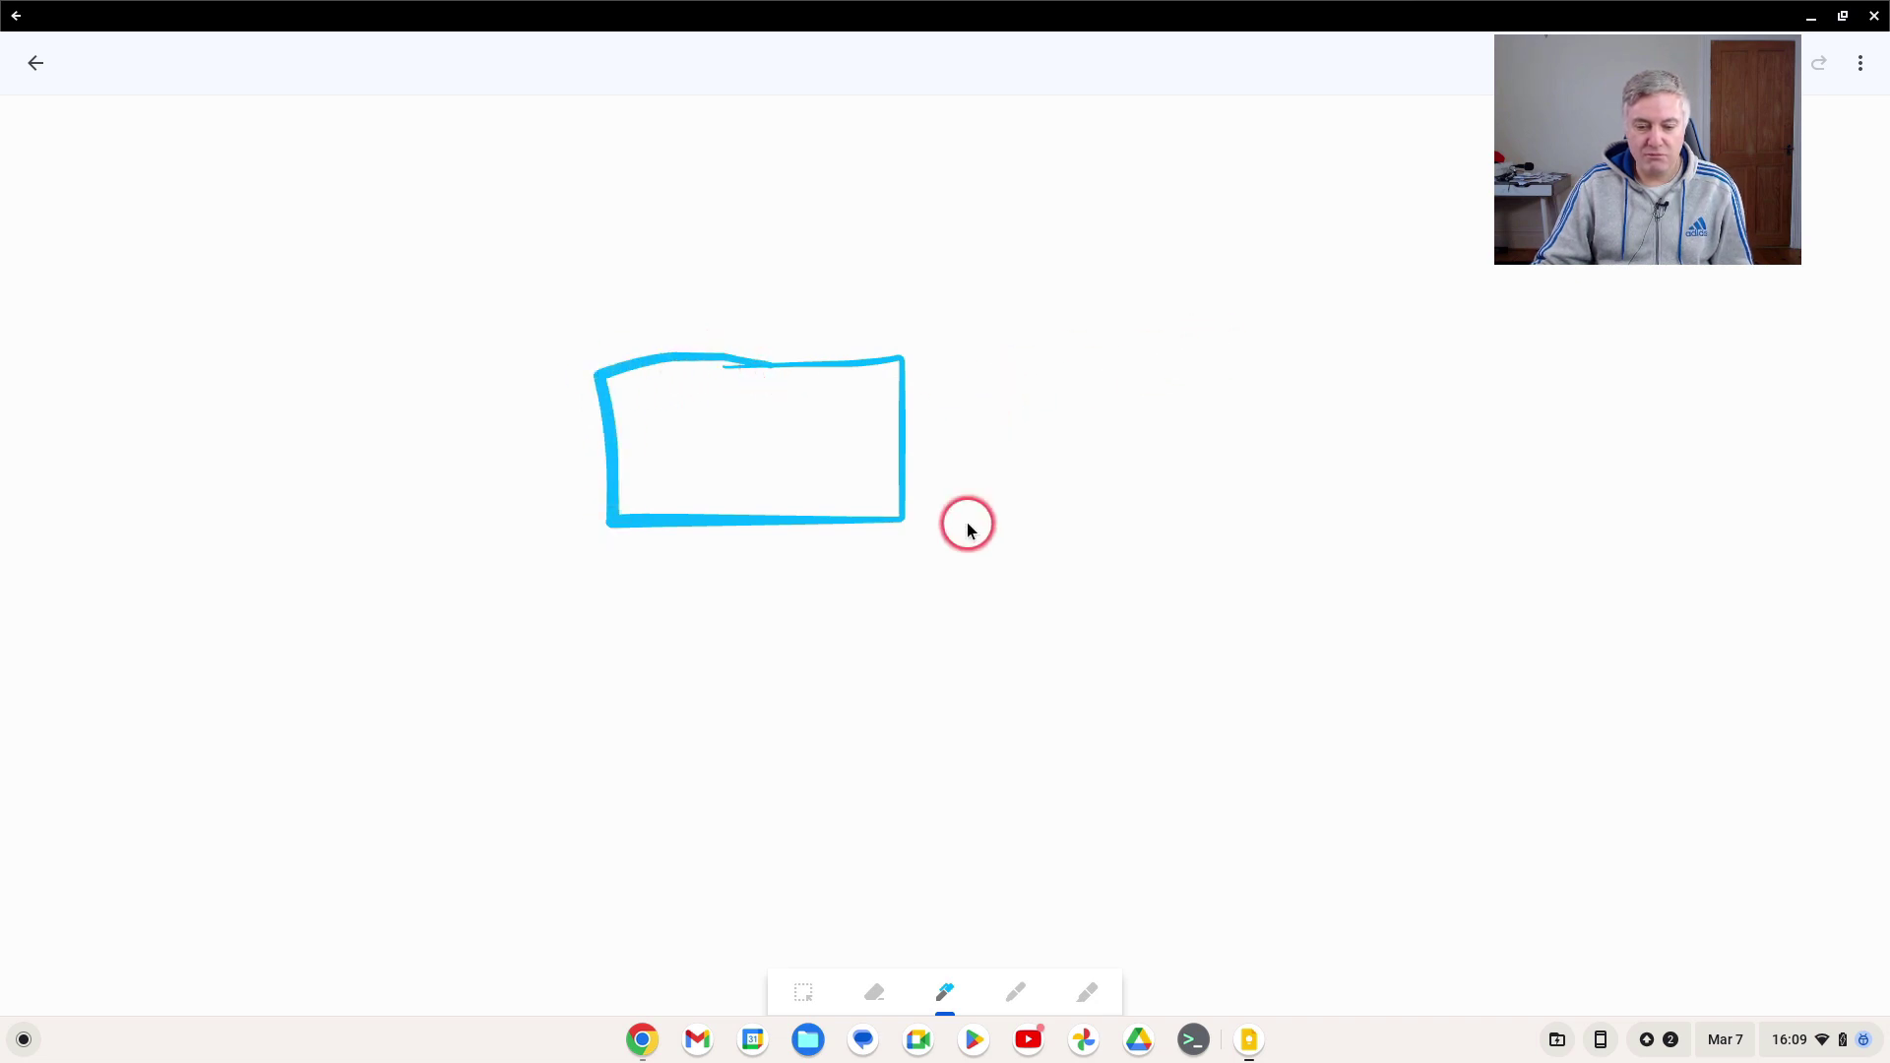
pyautogui.moveTo(897, 365); pyautogui.dragTo(994, 287)
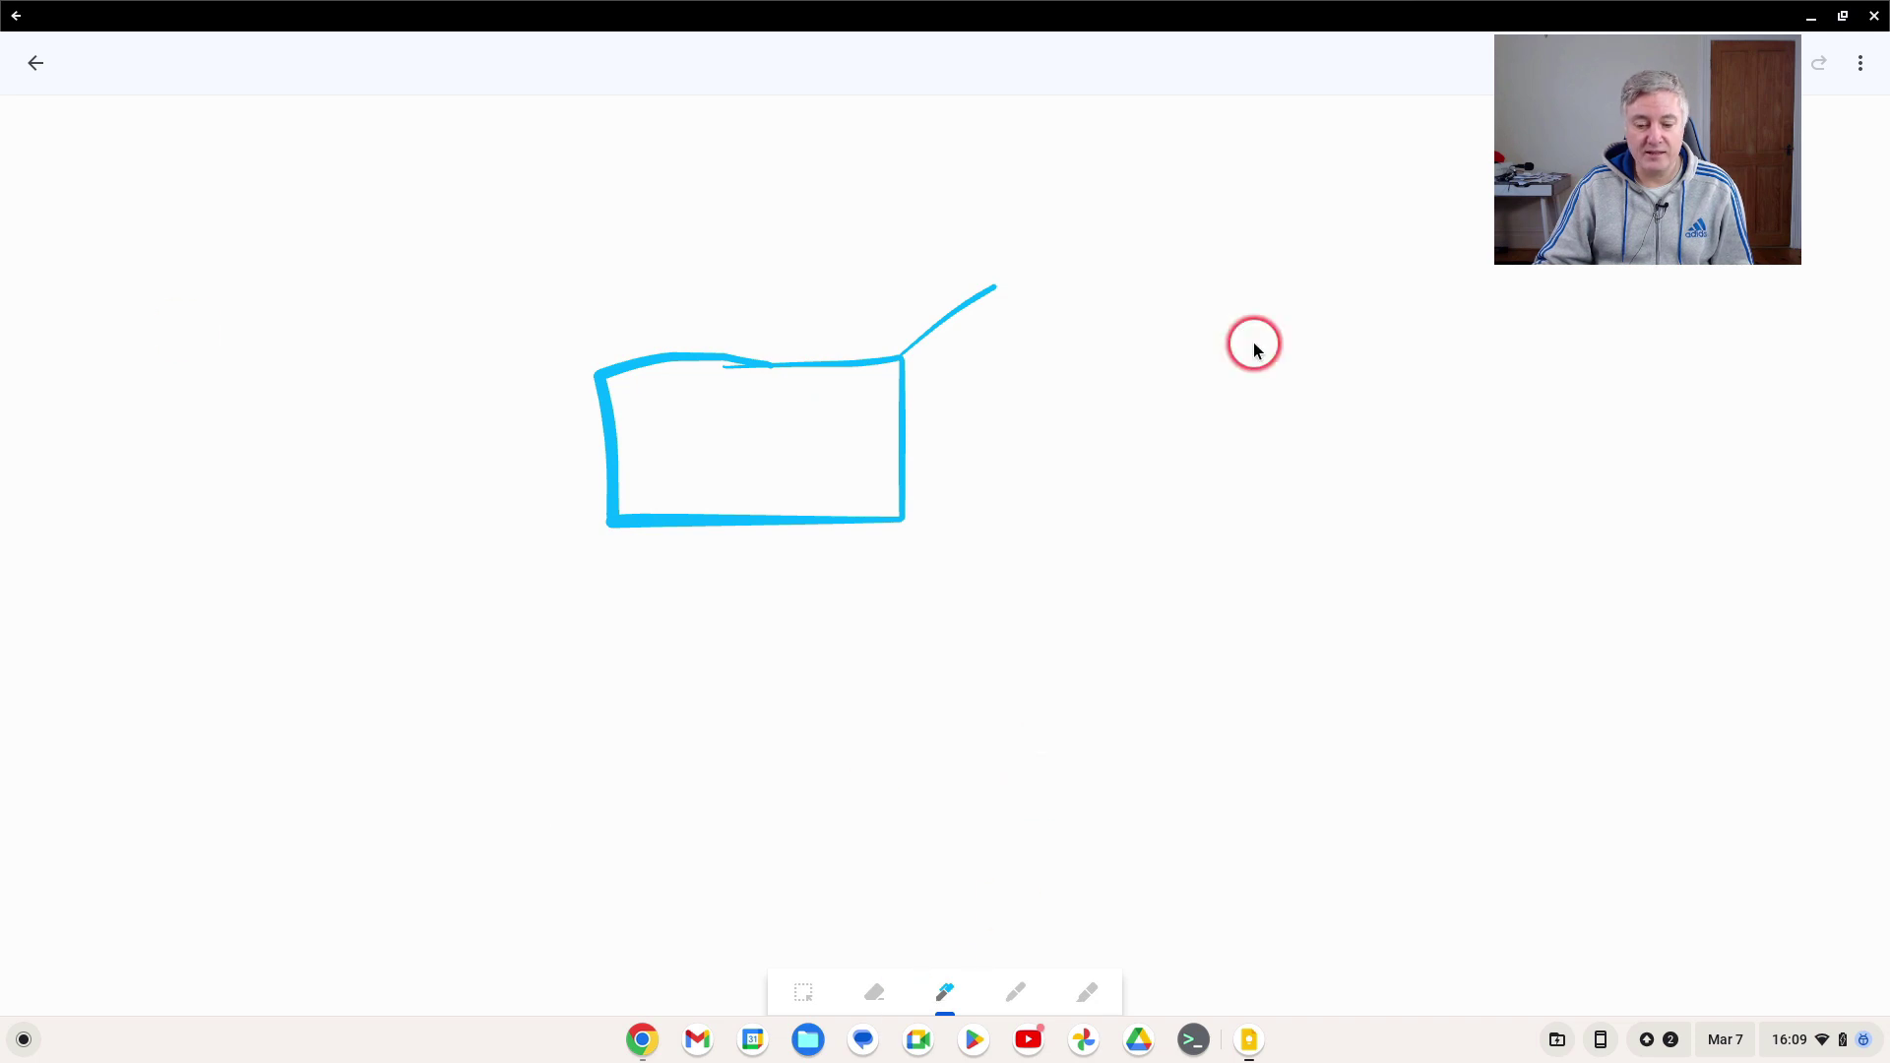
pyautogui.click(35, 65)
# - Delete the note containing the blue rectangle drawing
pyautogui.click(1291, 251)
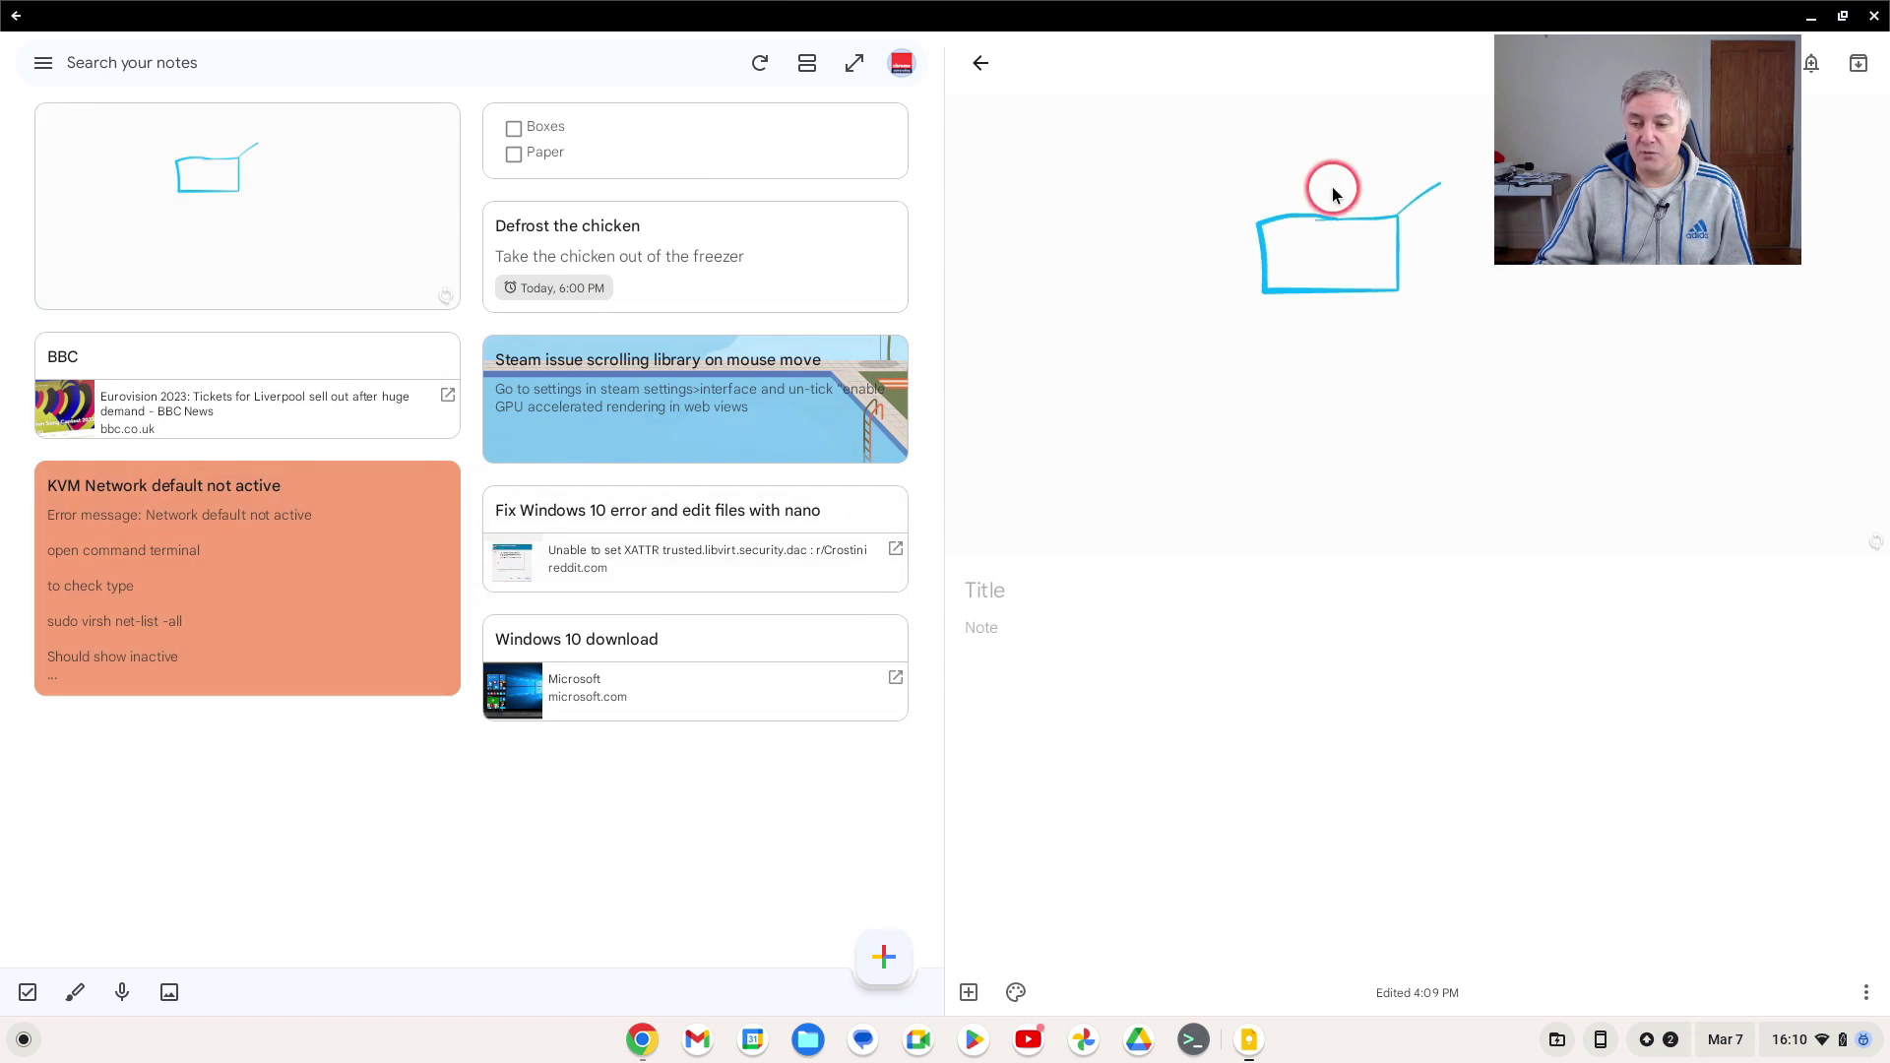
pyautogui.click(1868, 994)
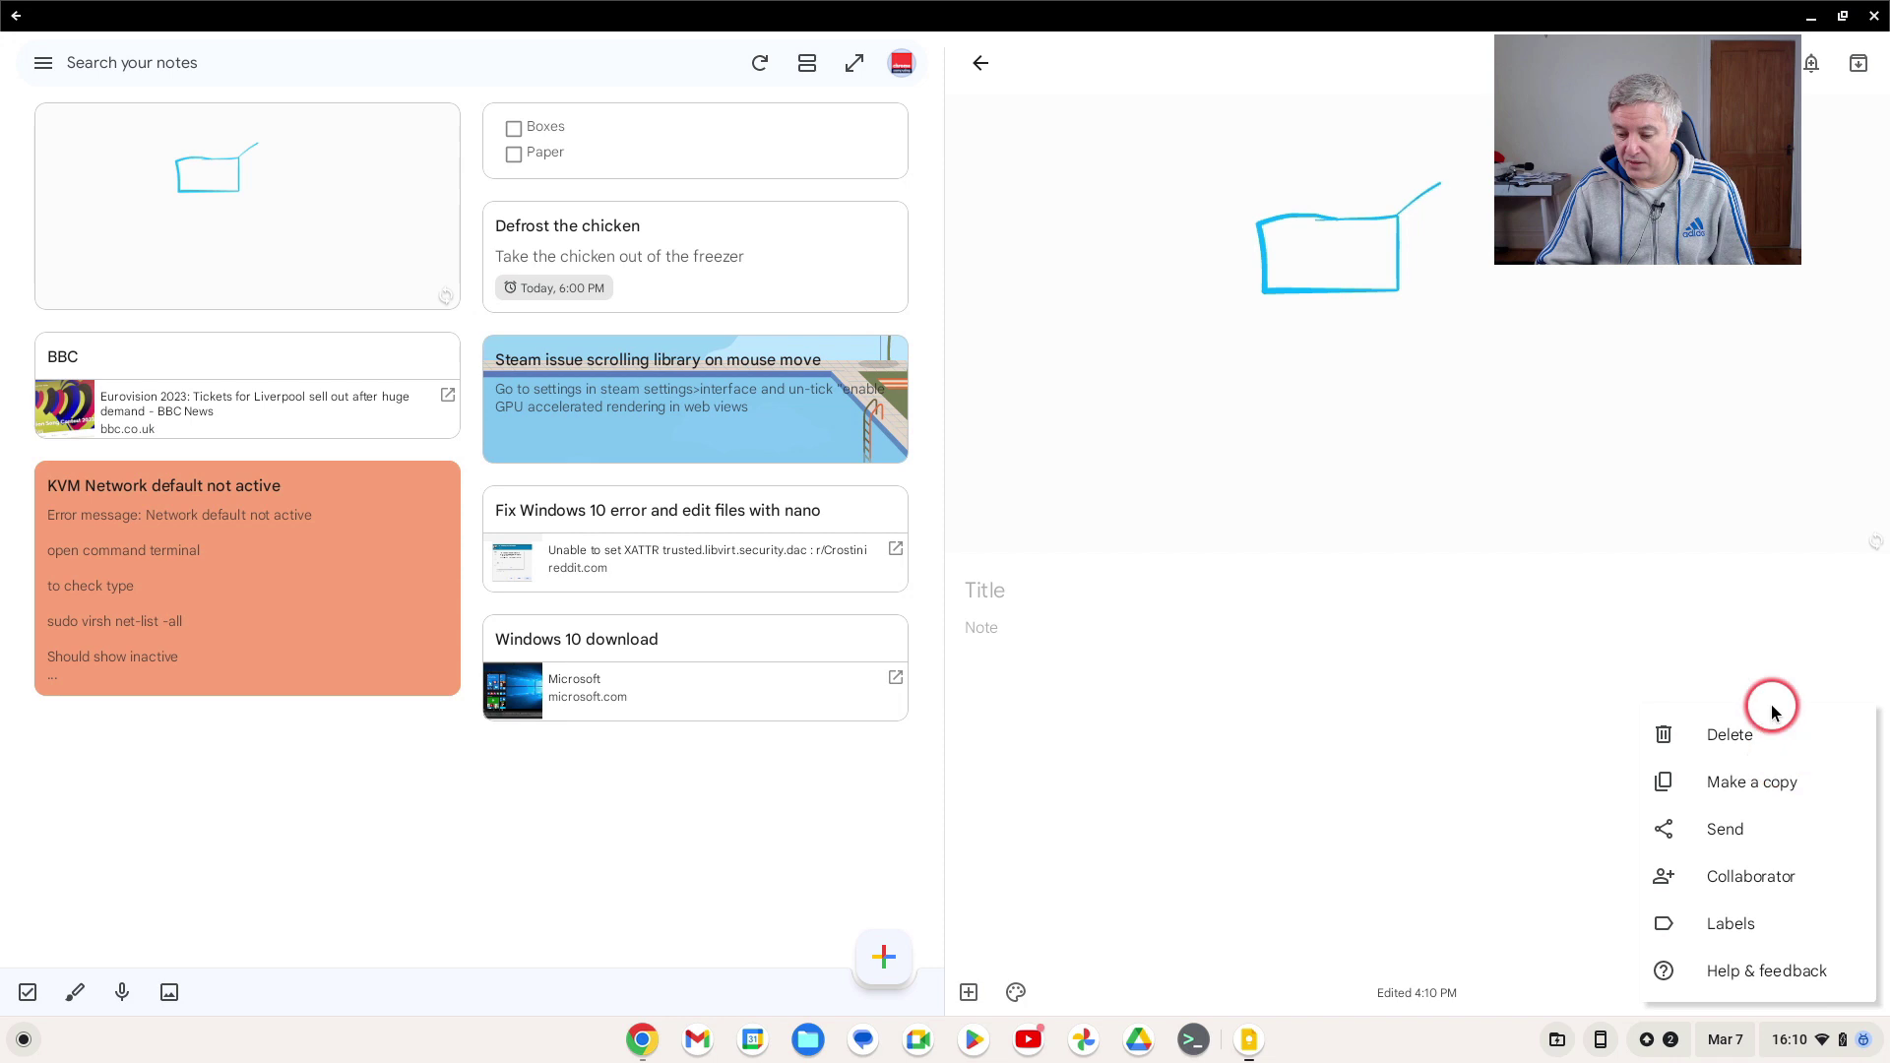
pyautogui.click(1743, 728)
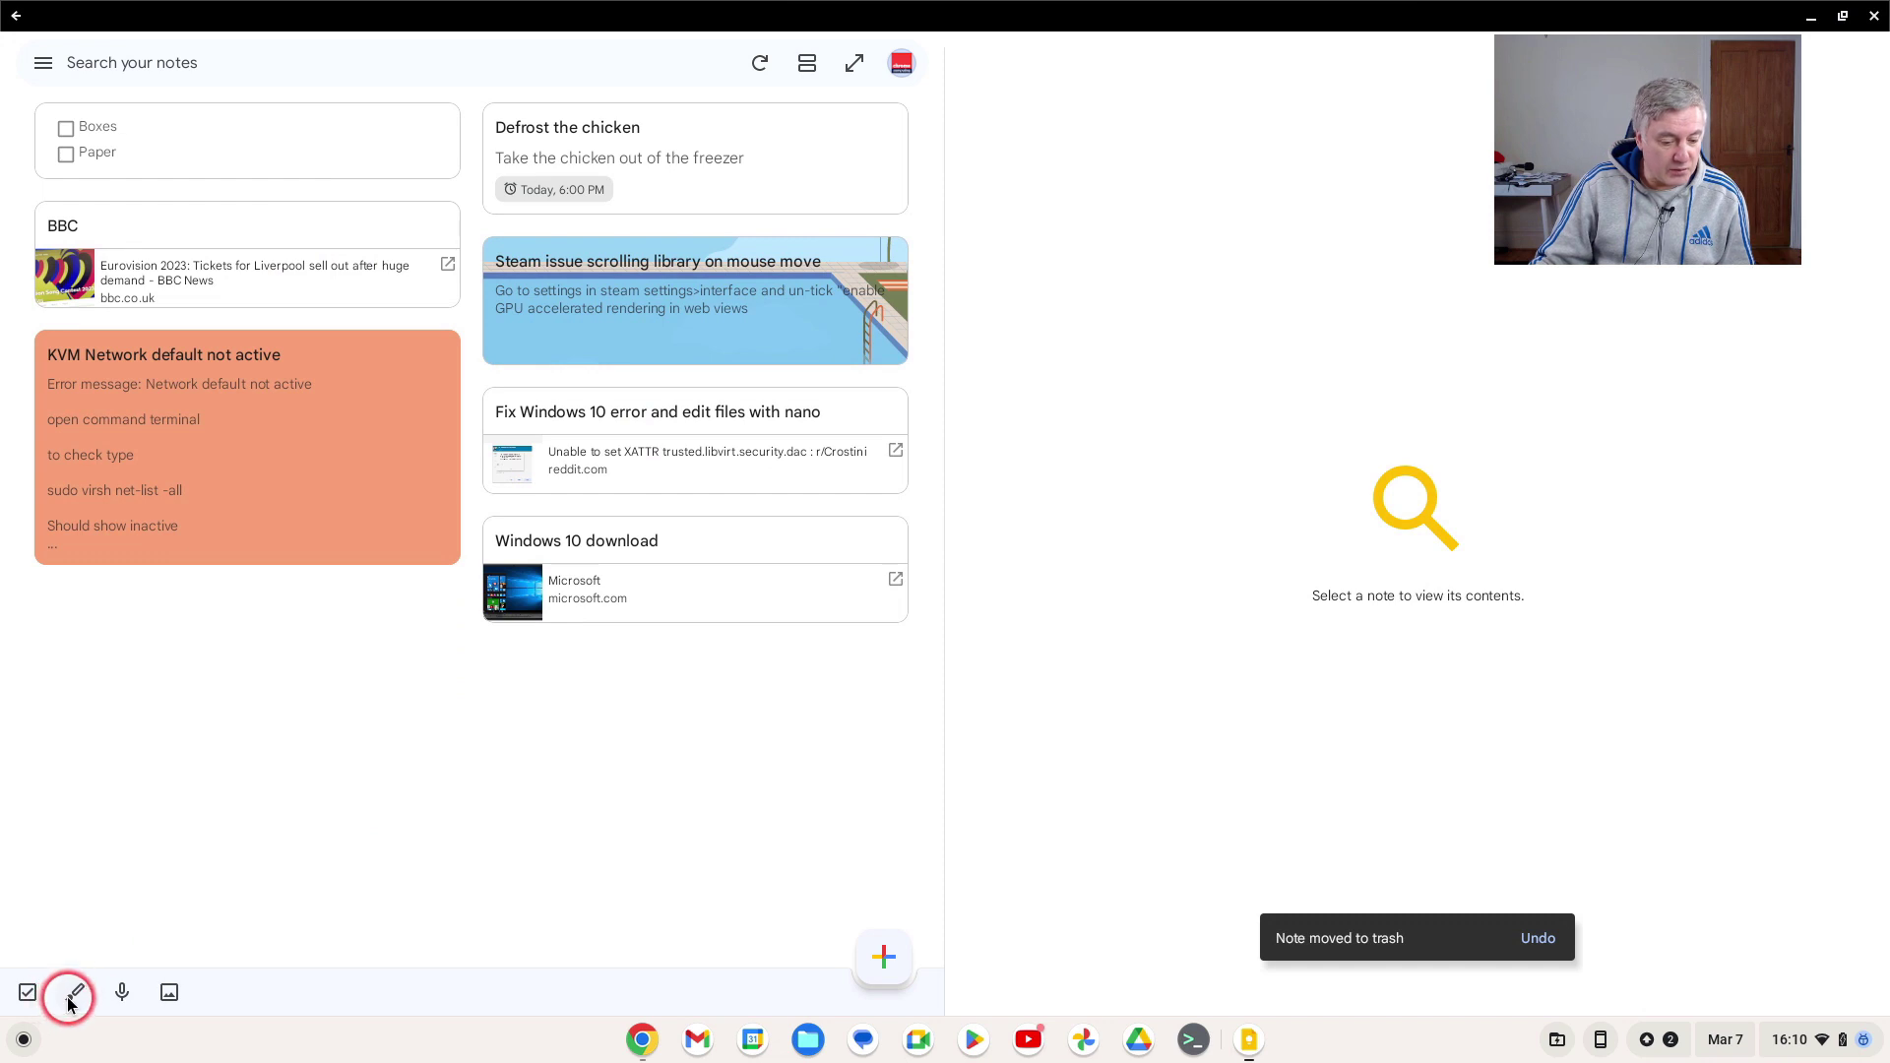
# - Open the camera for a new photo note and close it without taking a photo
pyautogui.click(169, 995)
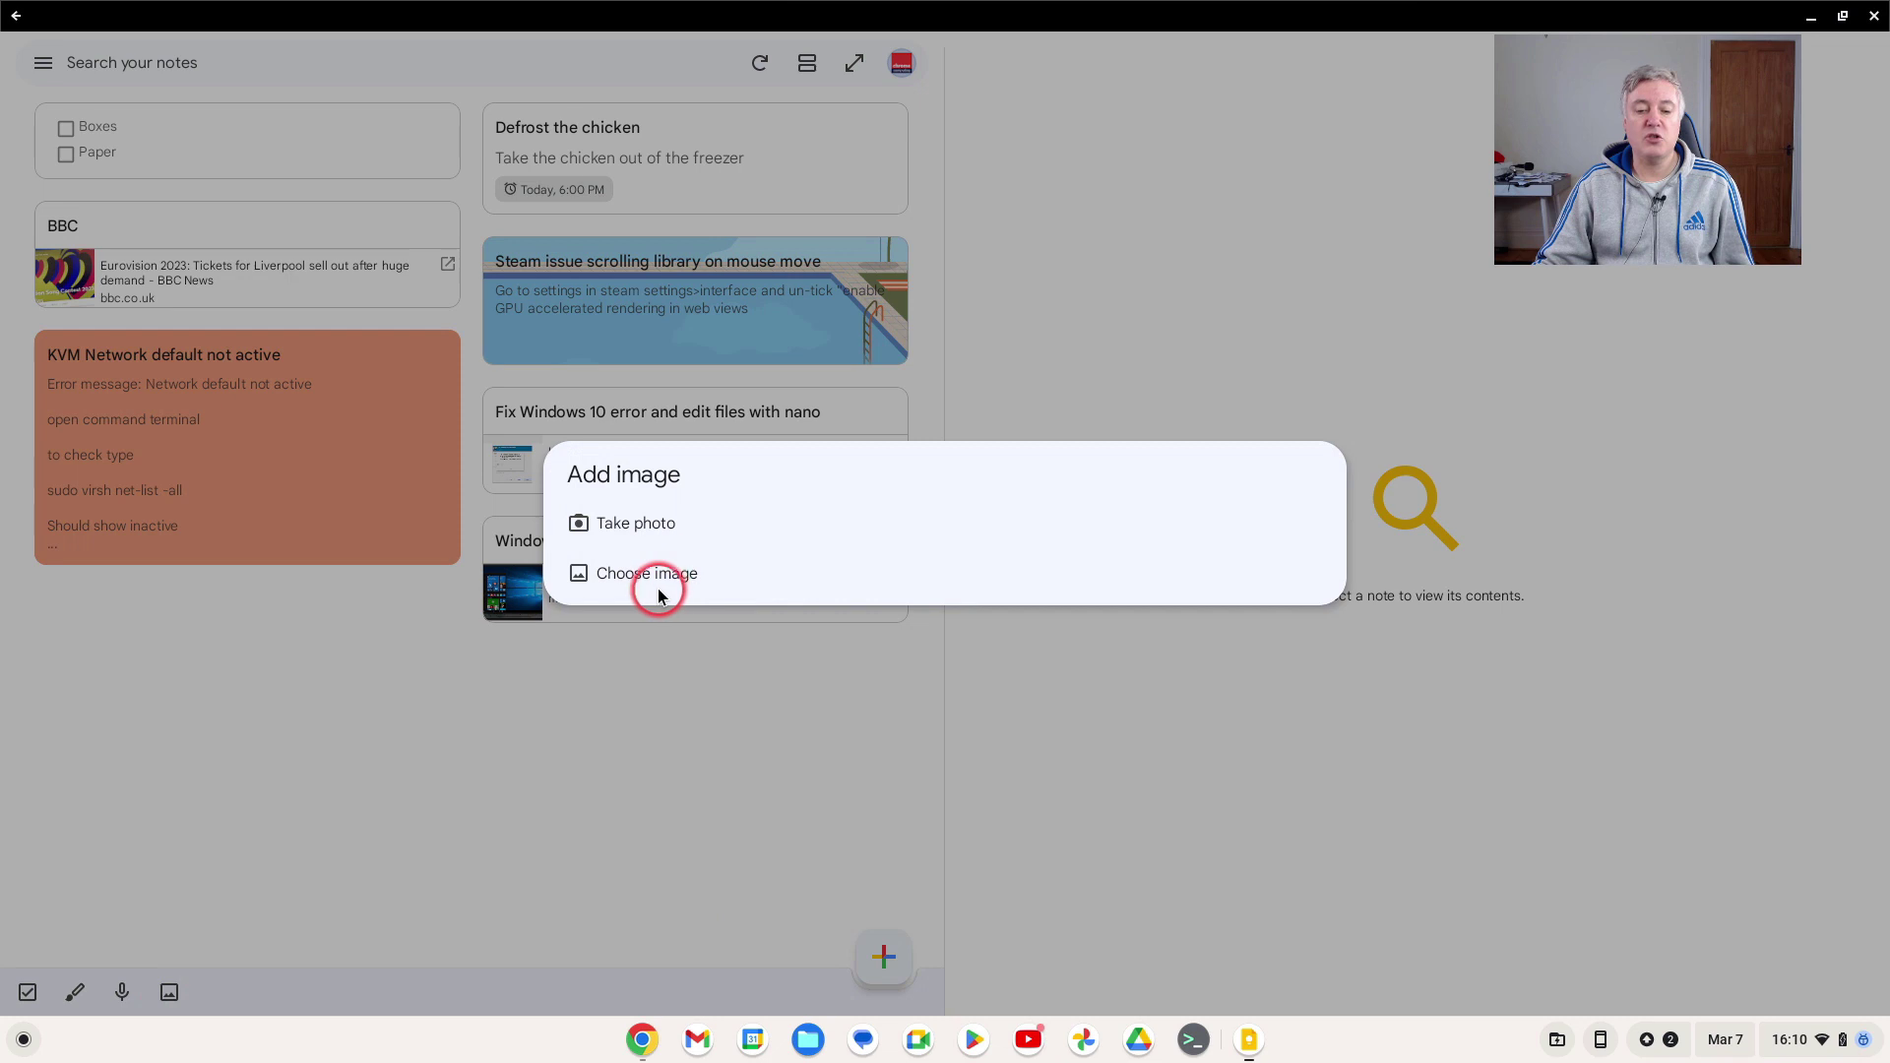
pyautogui.click(635, 523)
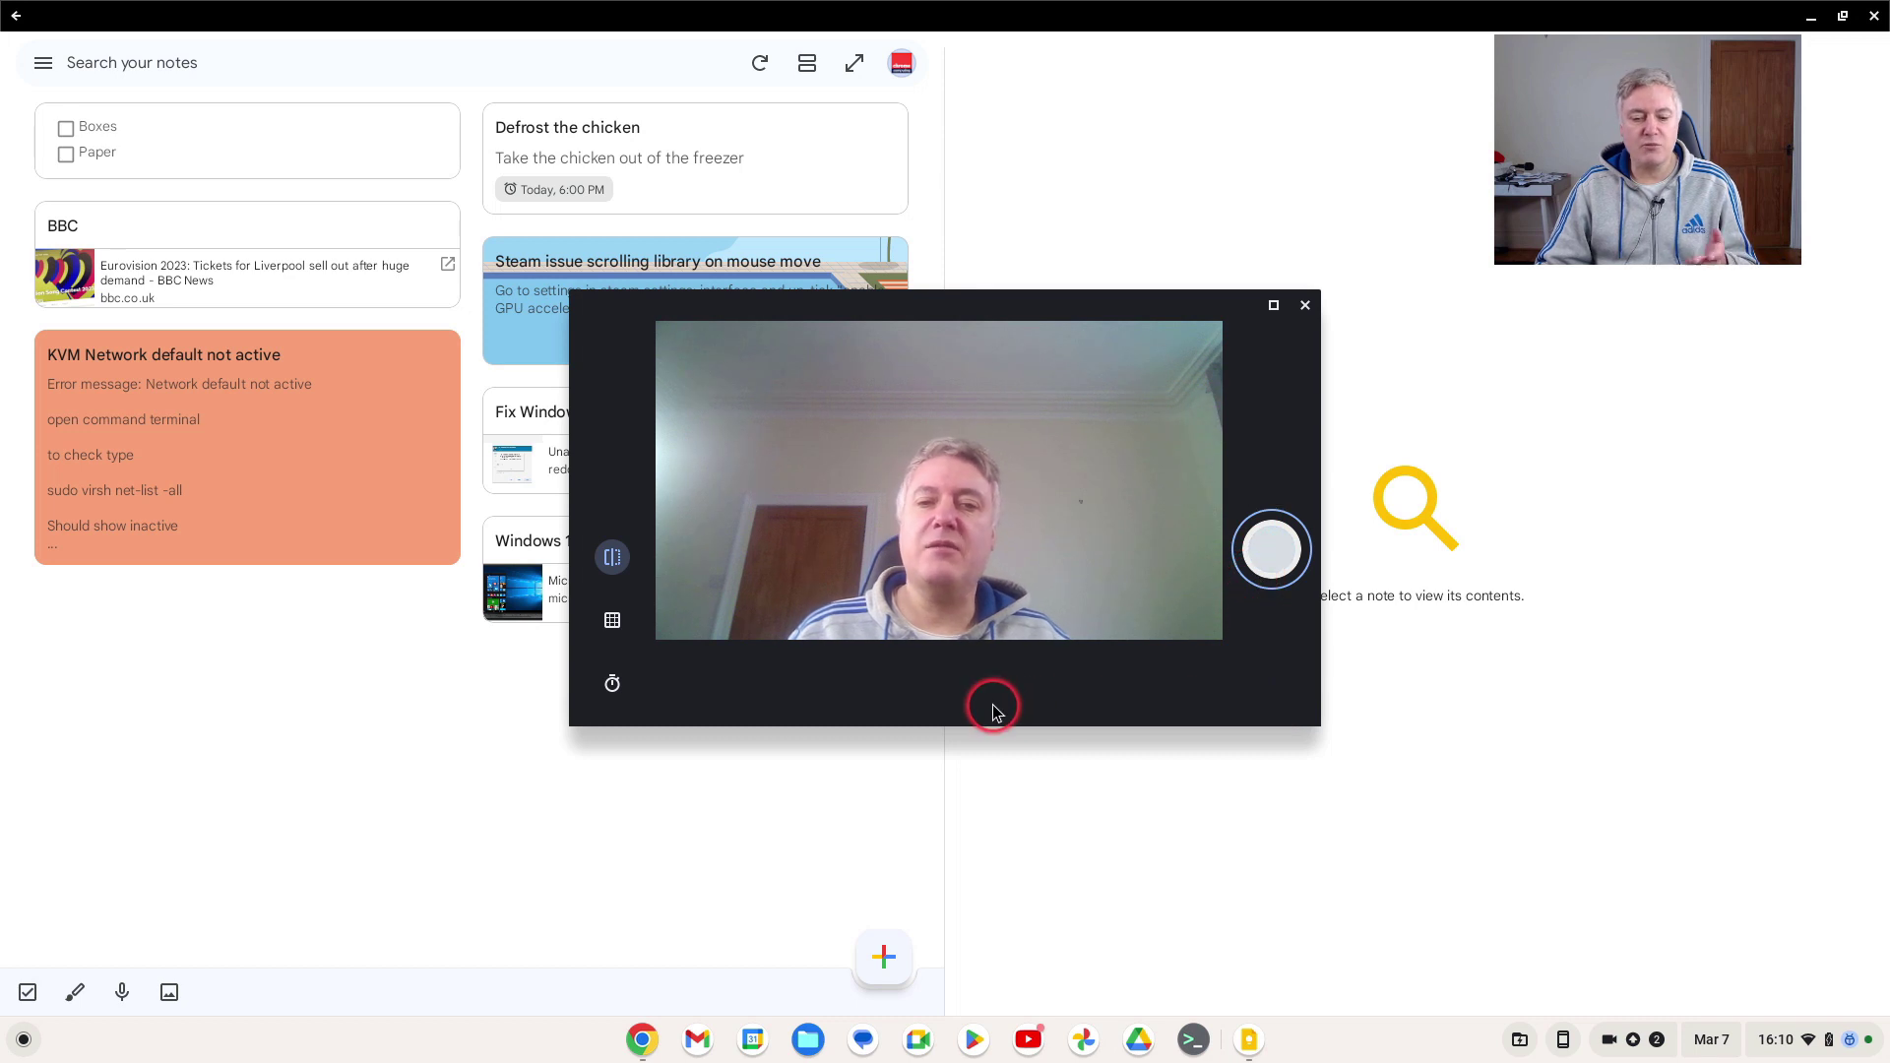
pyautogui.click(1305, 307)
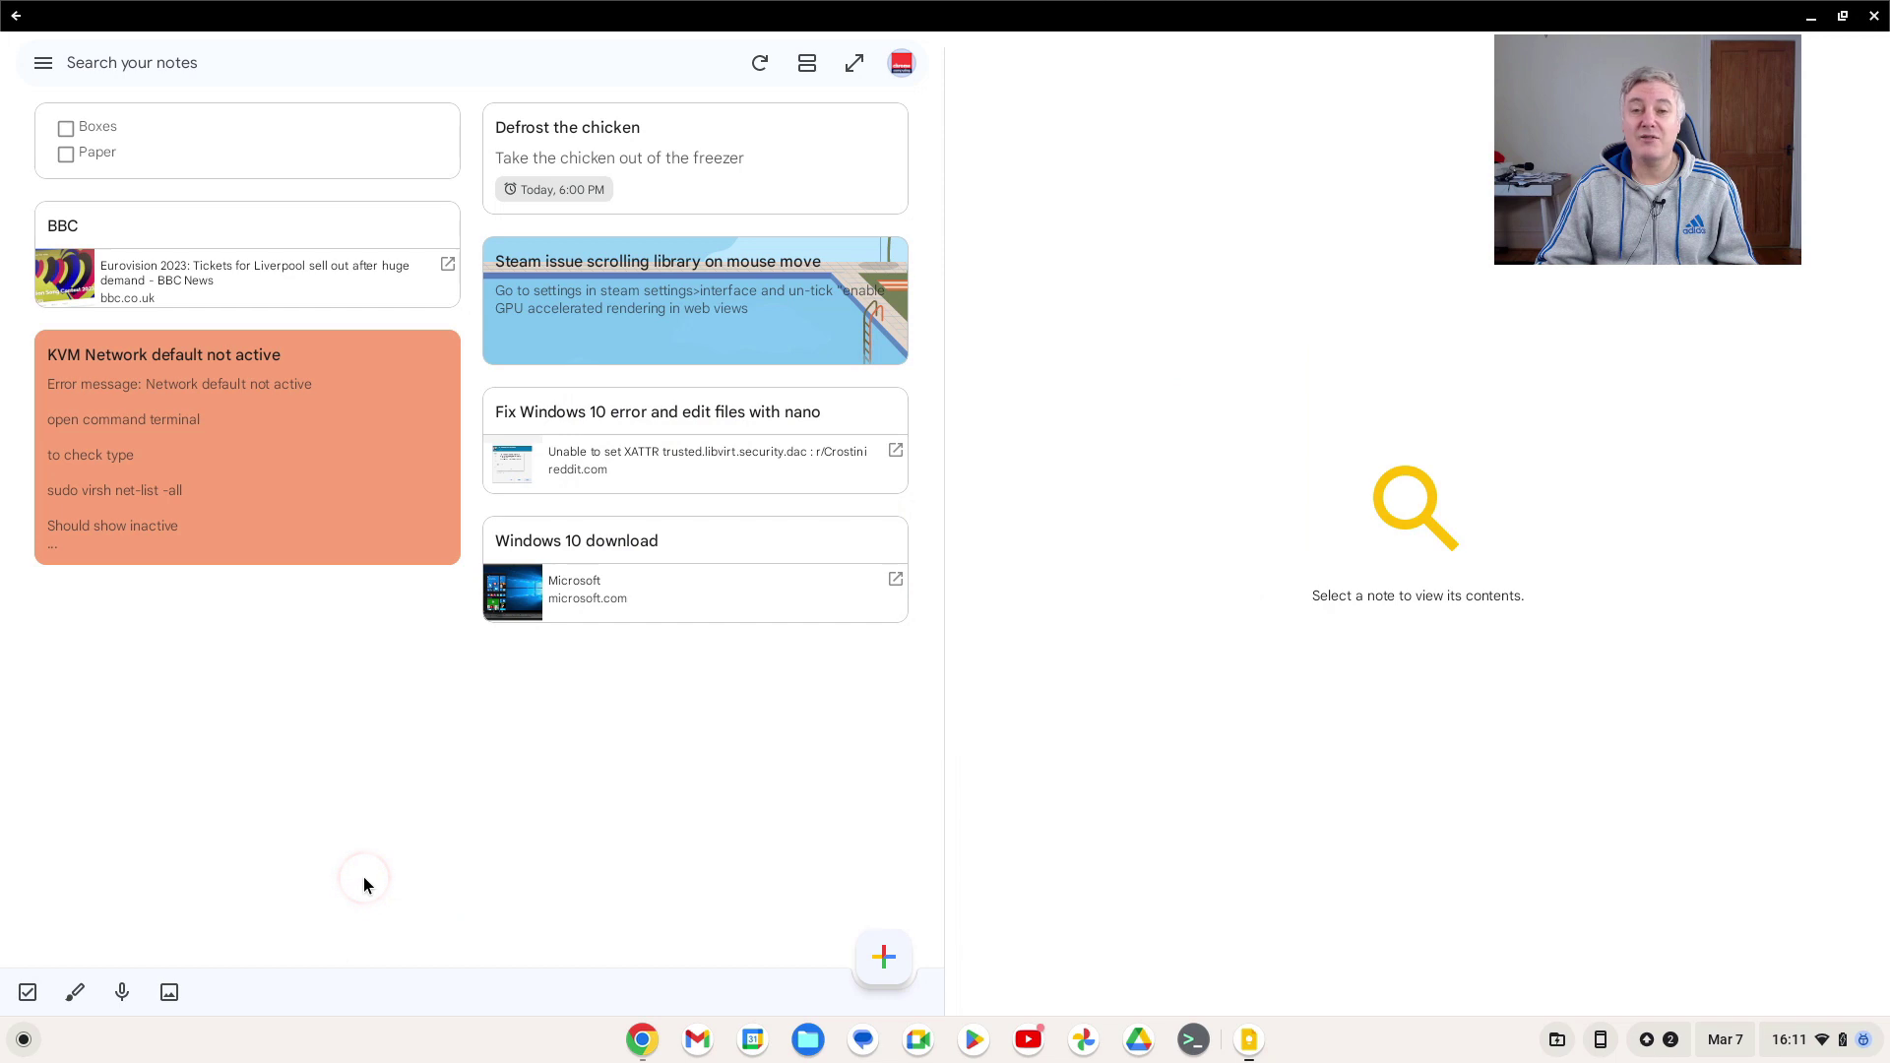
# - View the options for adding an image to a new note and dismiss them
pyautogui.click(172, 997)
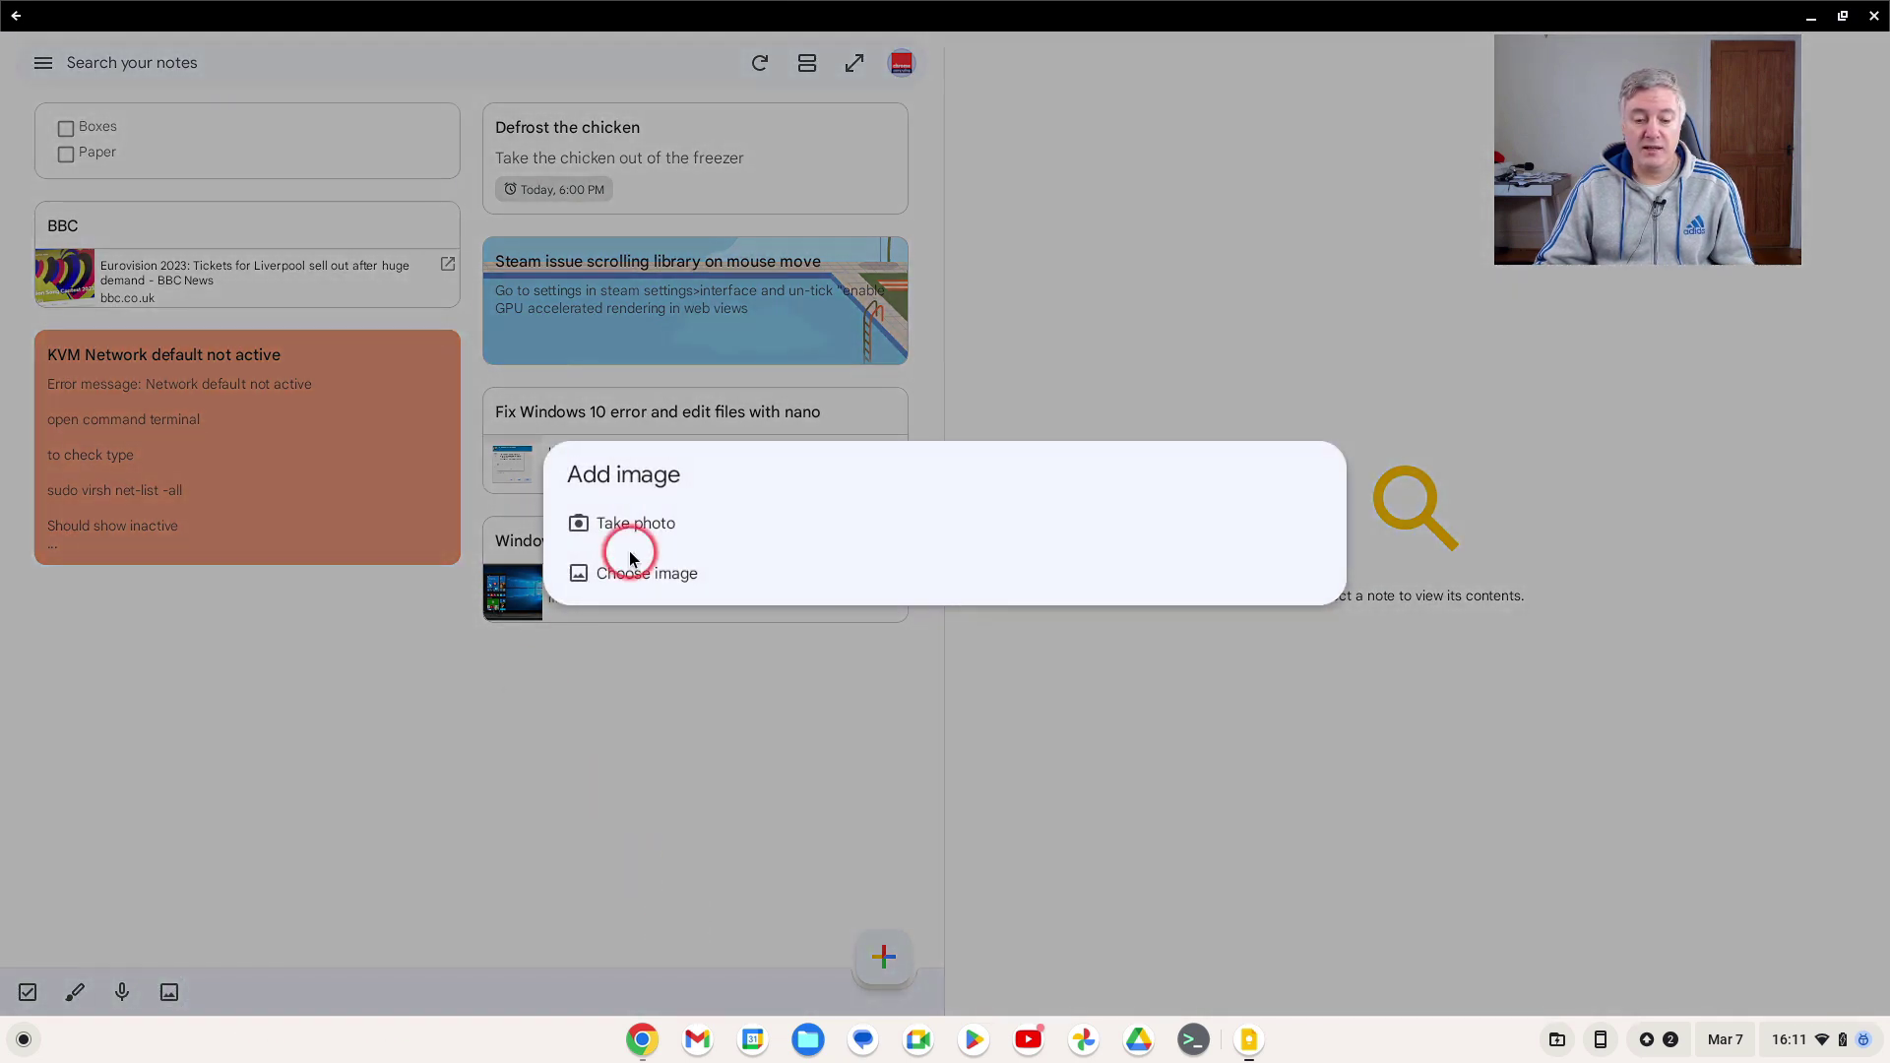
pyautogui.click(638, 539)
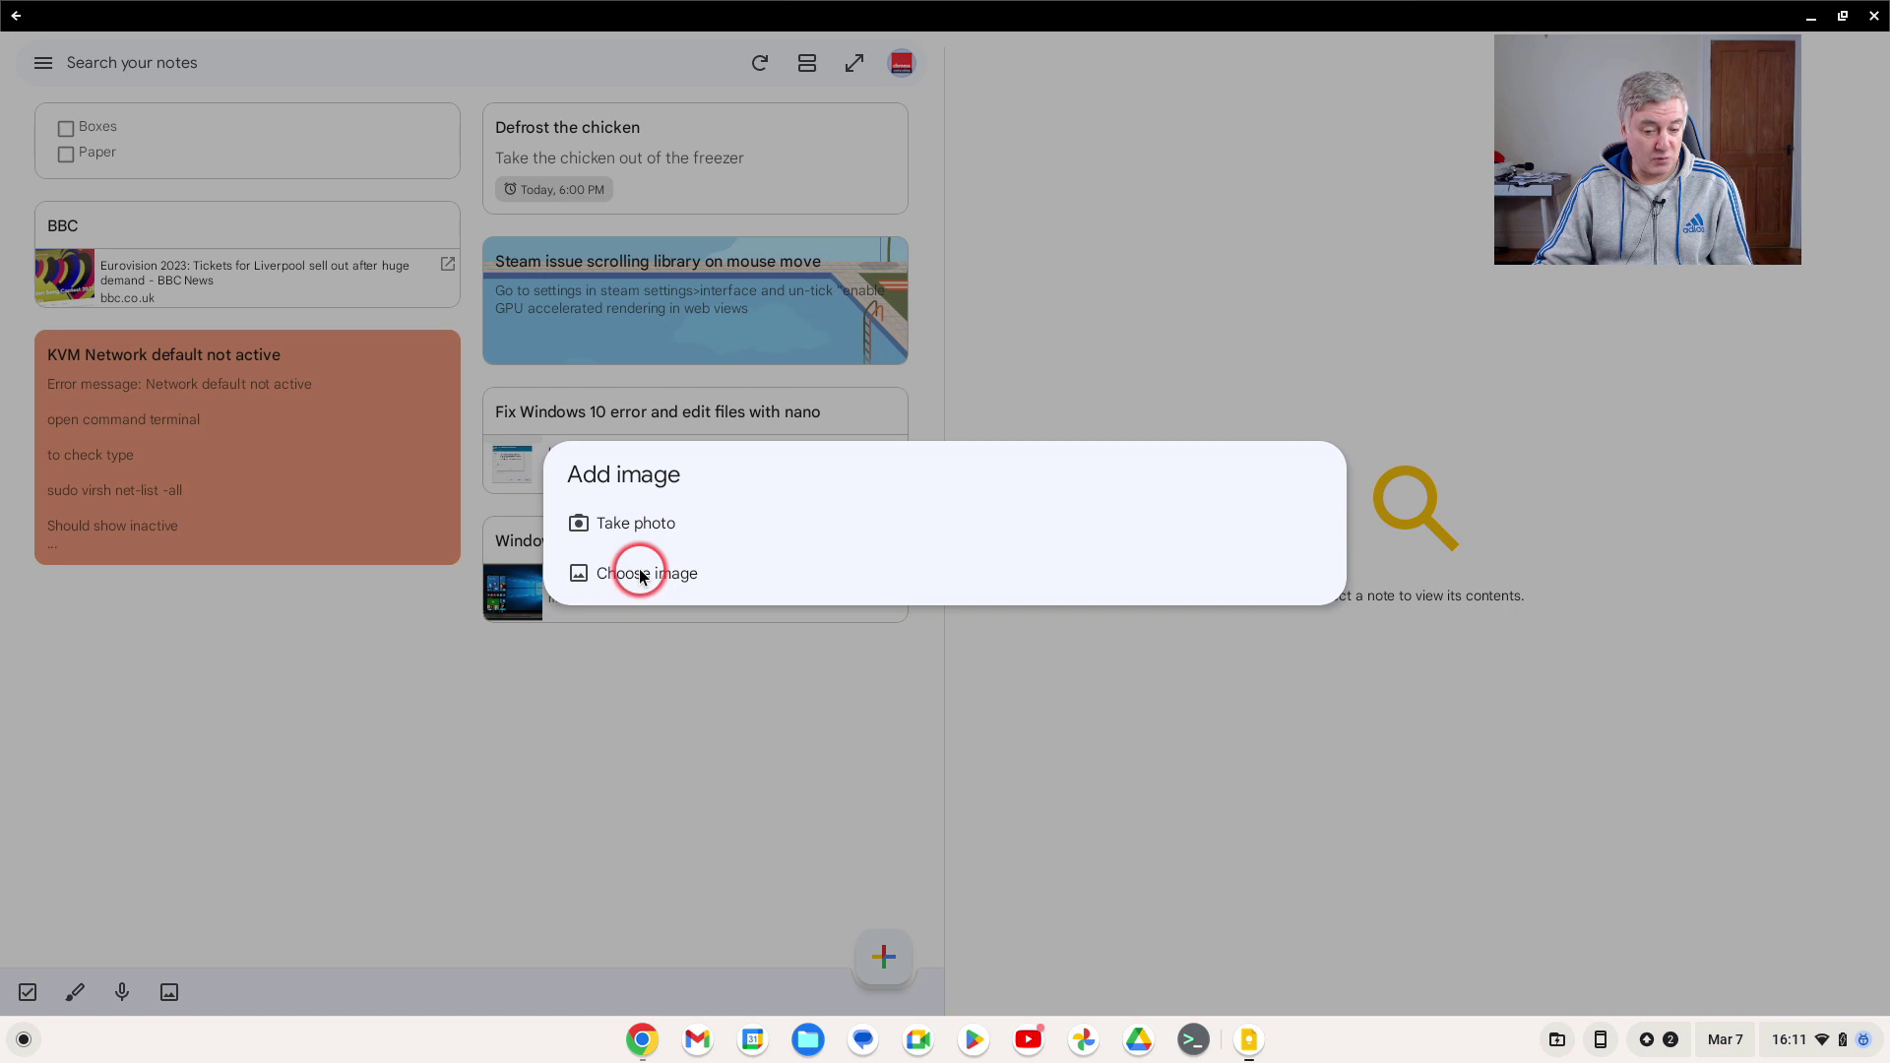
pyautogui.click(510, 776)
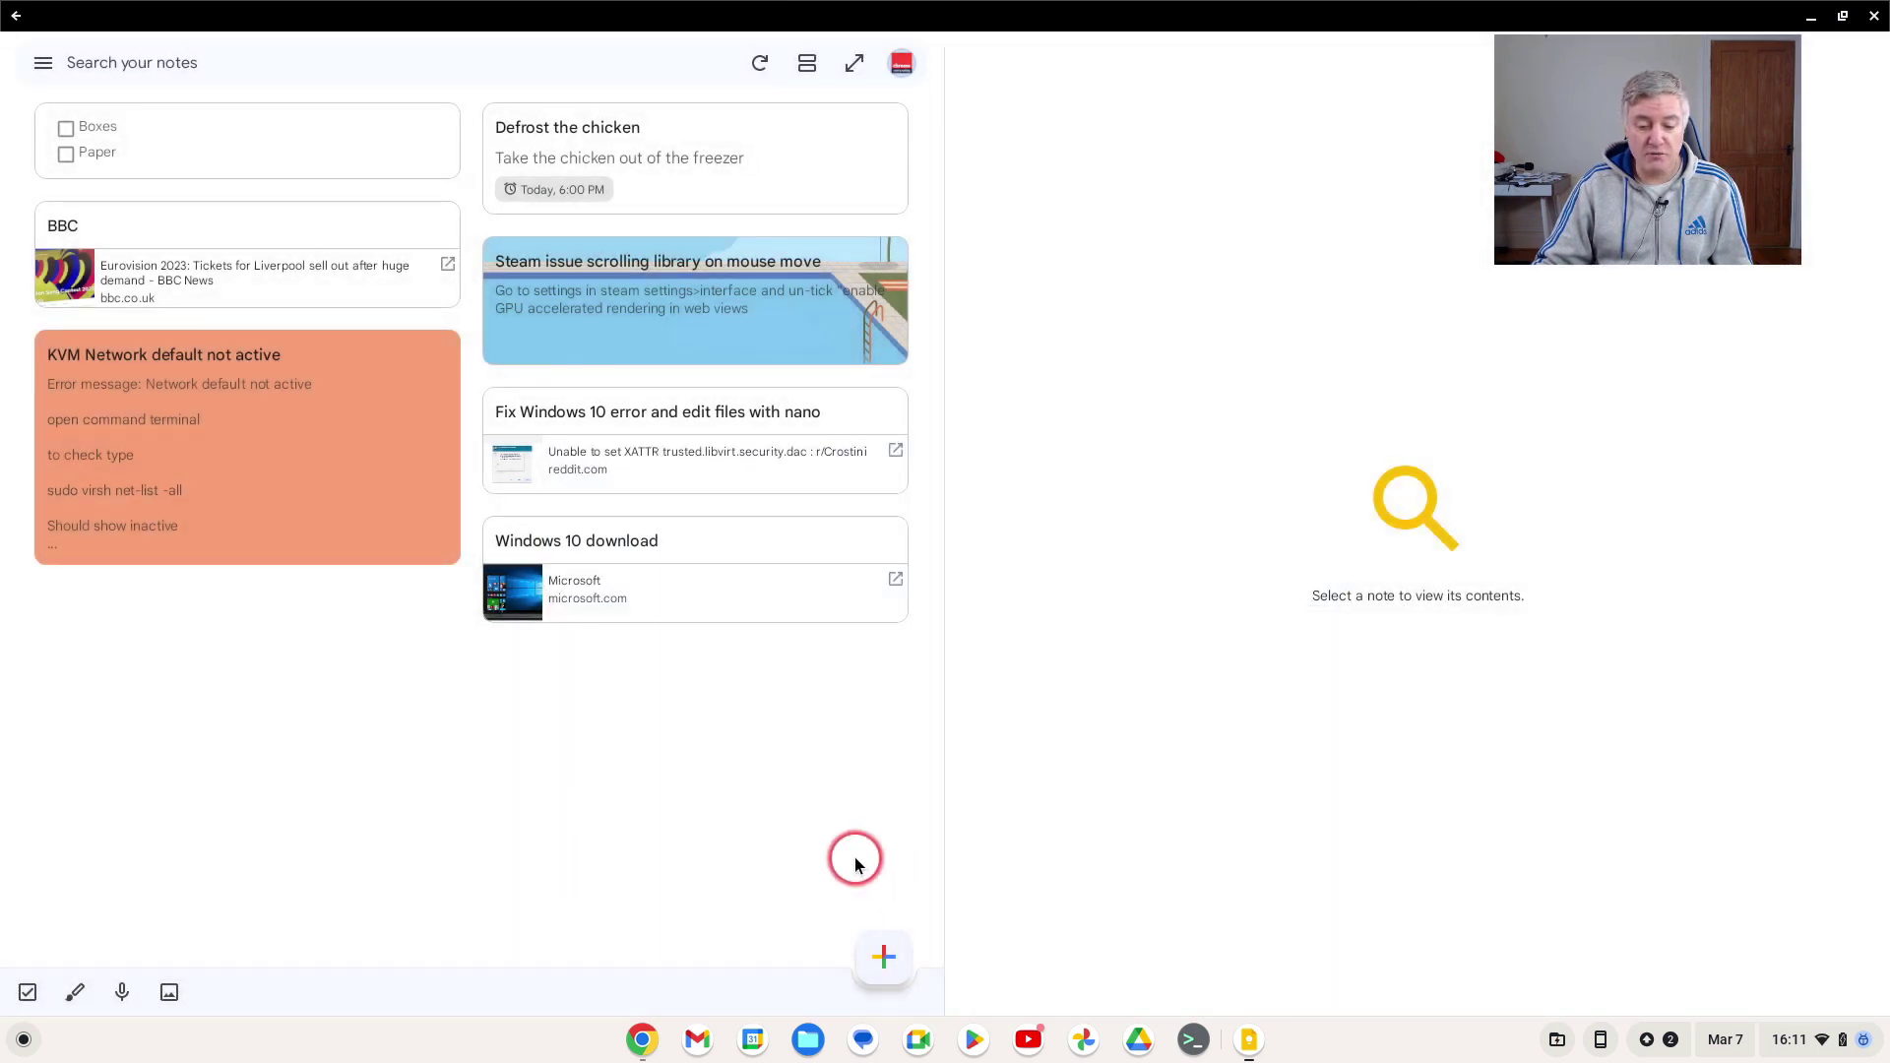
# - Switch to Chrome, open the Chromebook's system settings and go to the Personalization section
pyautogui.click(645, 1042)
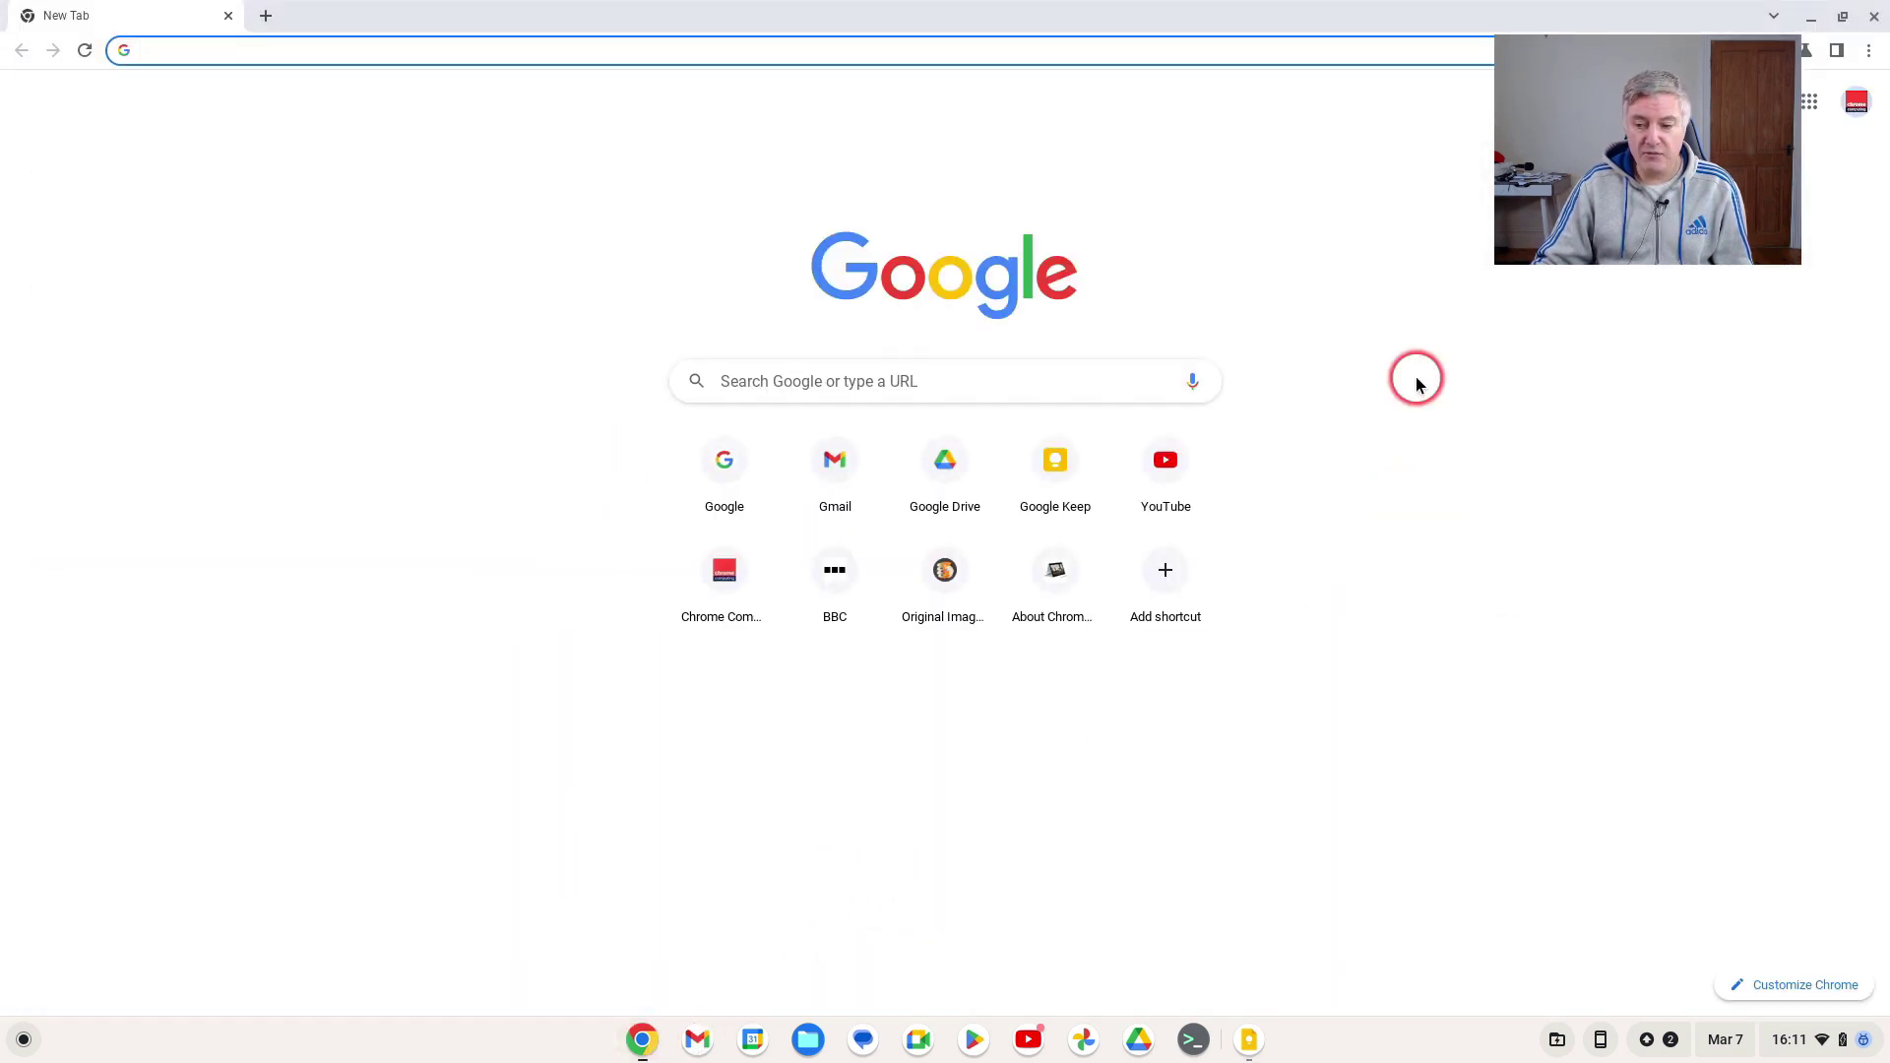
pyautogui.click(1824, 1044)
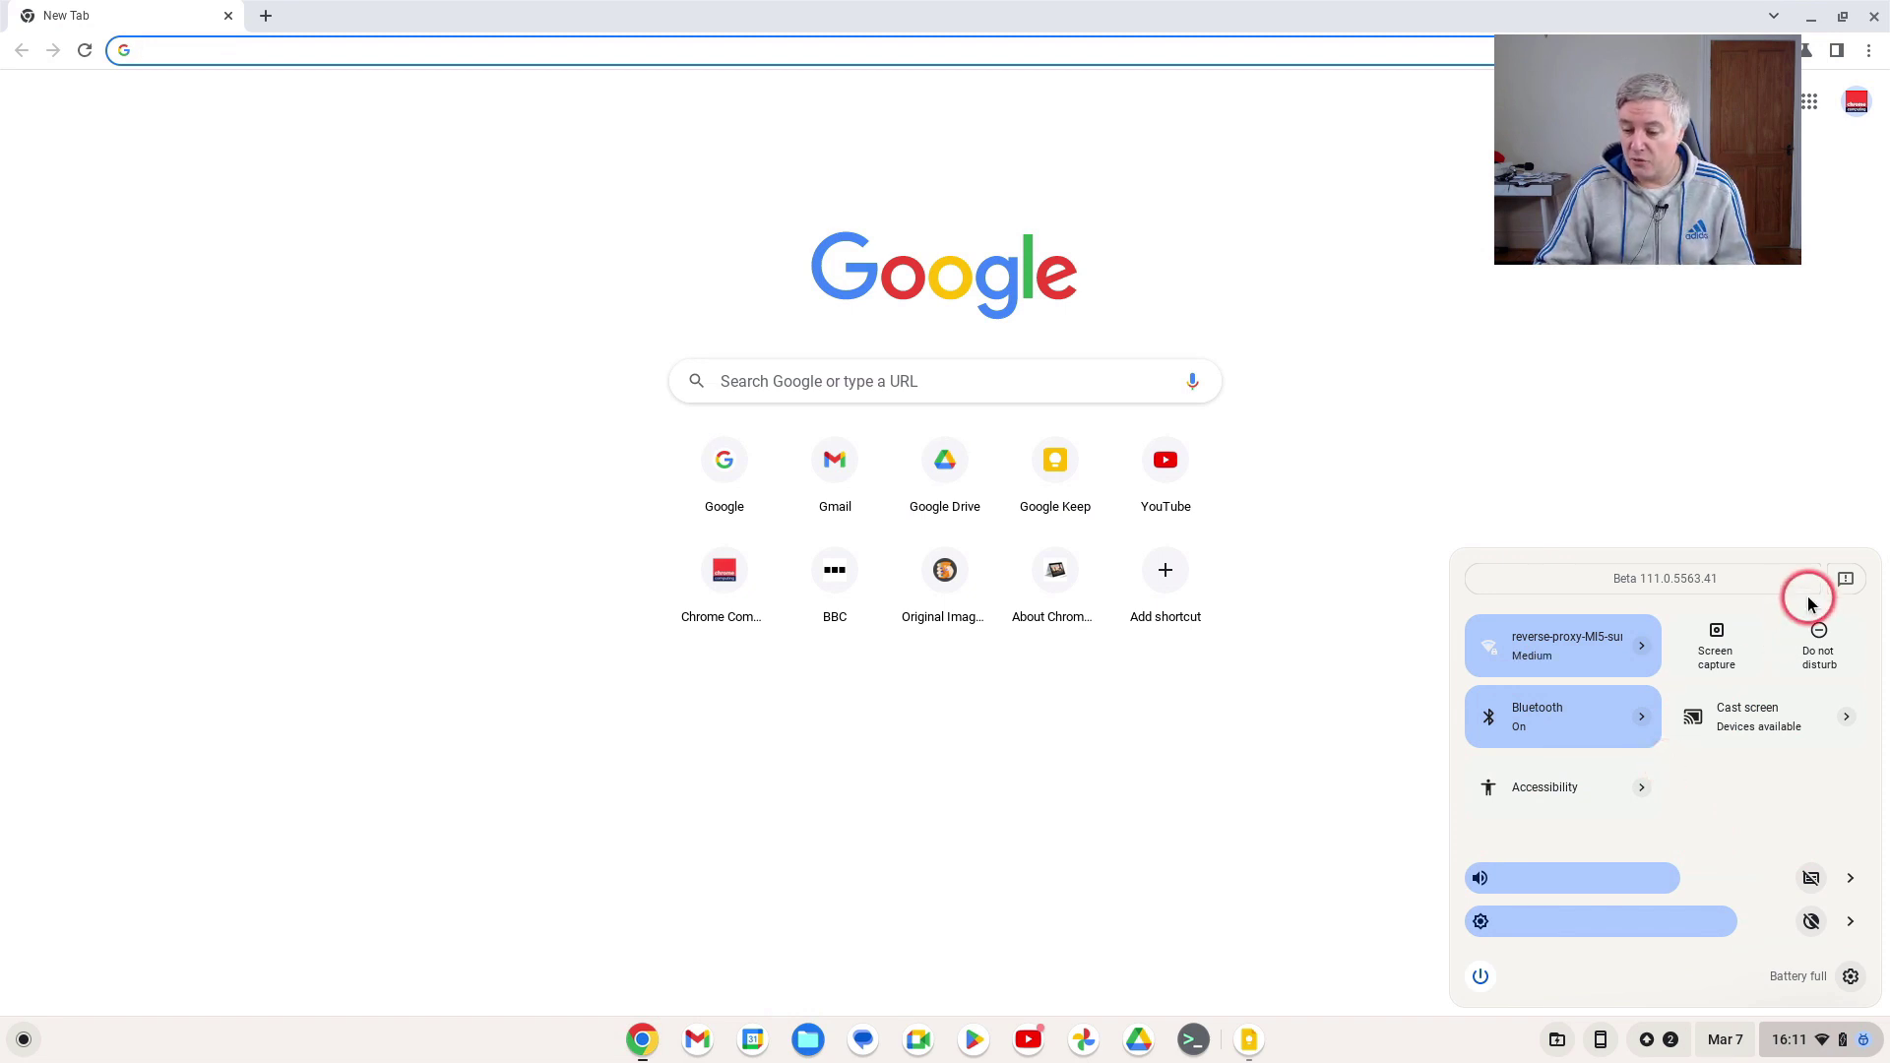
pyautogui.click(1849, 976)
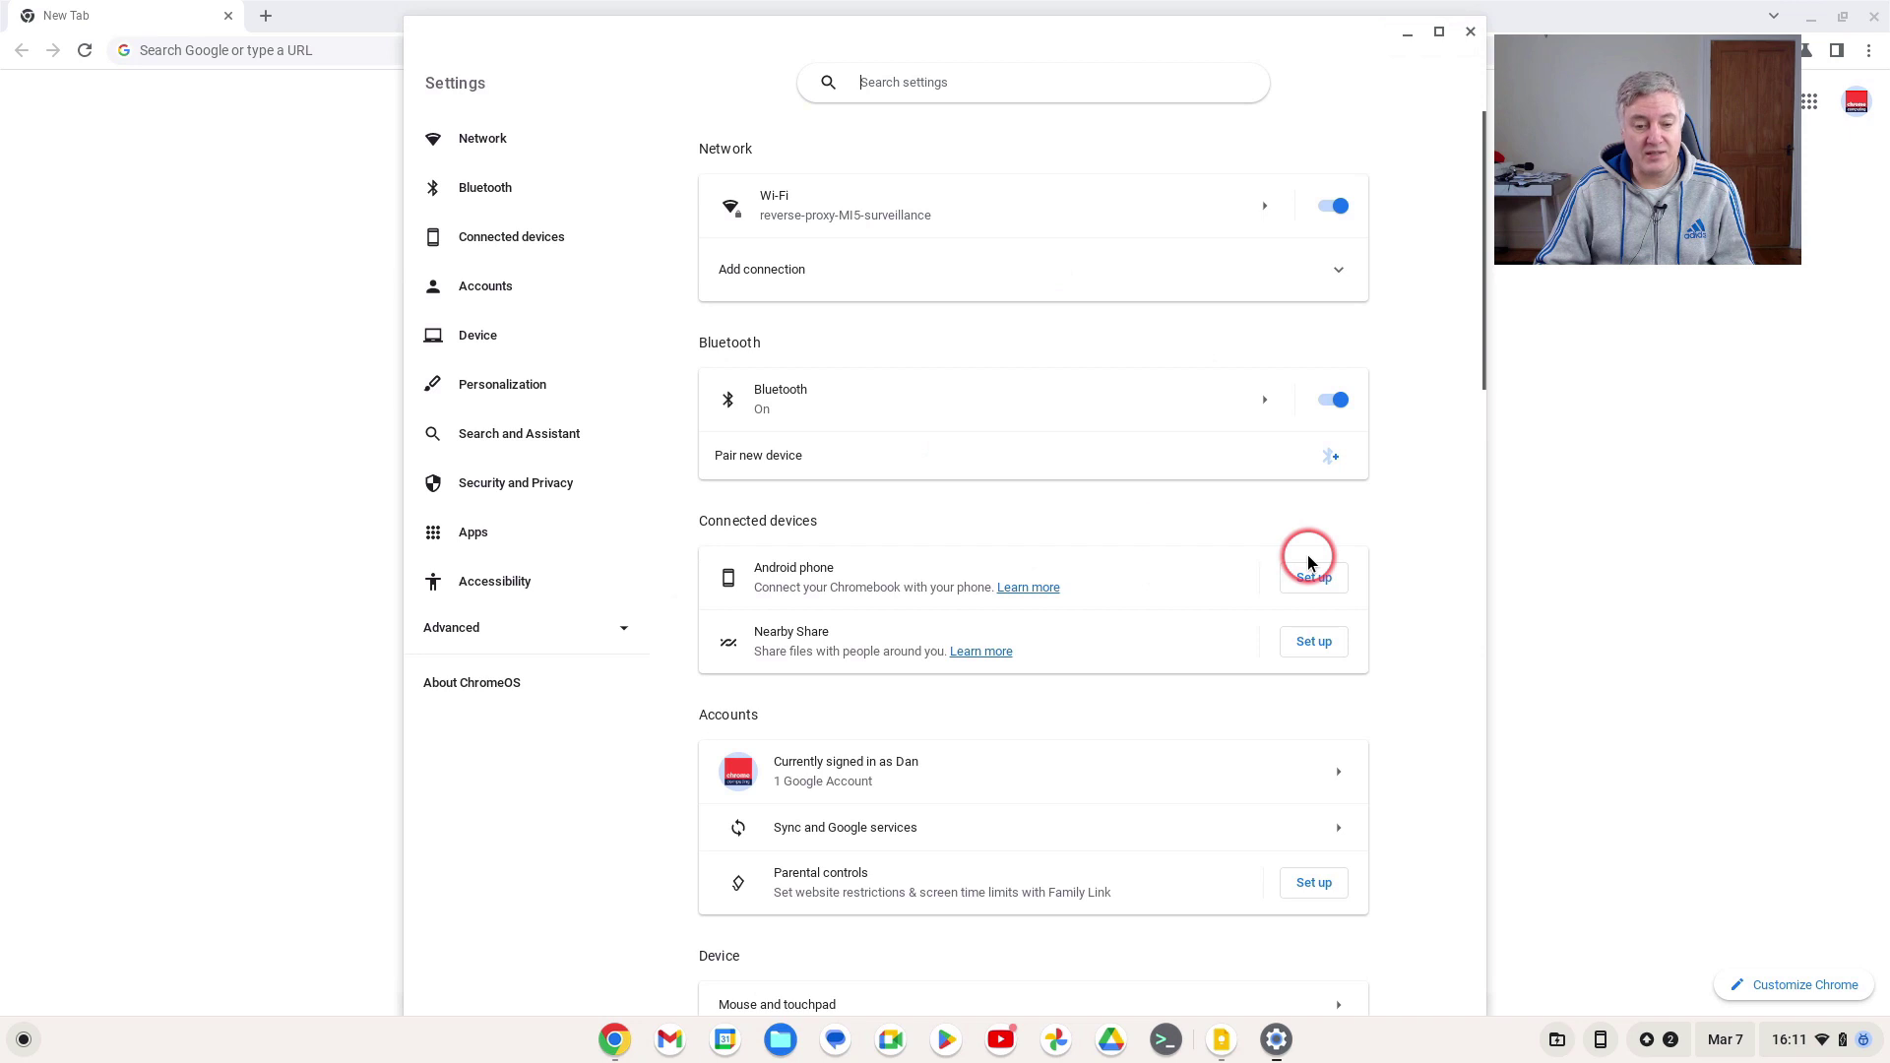
pyautogui.click(550, 374)
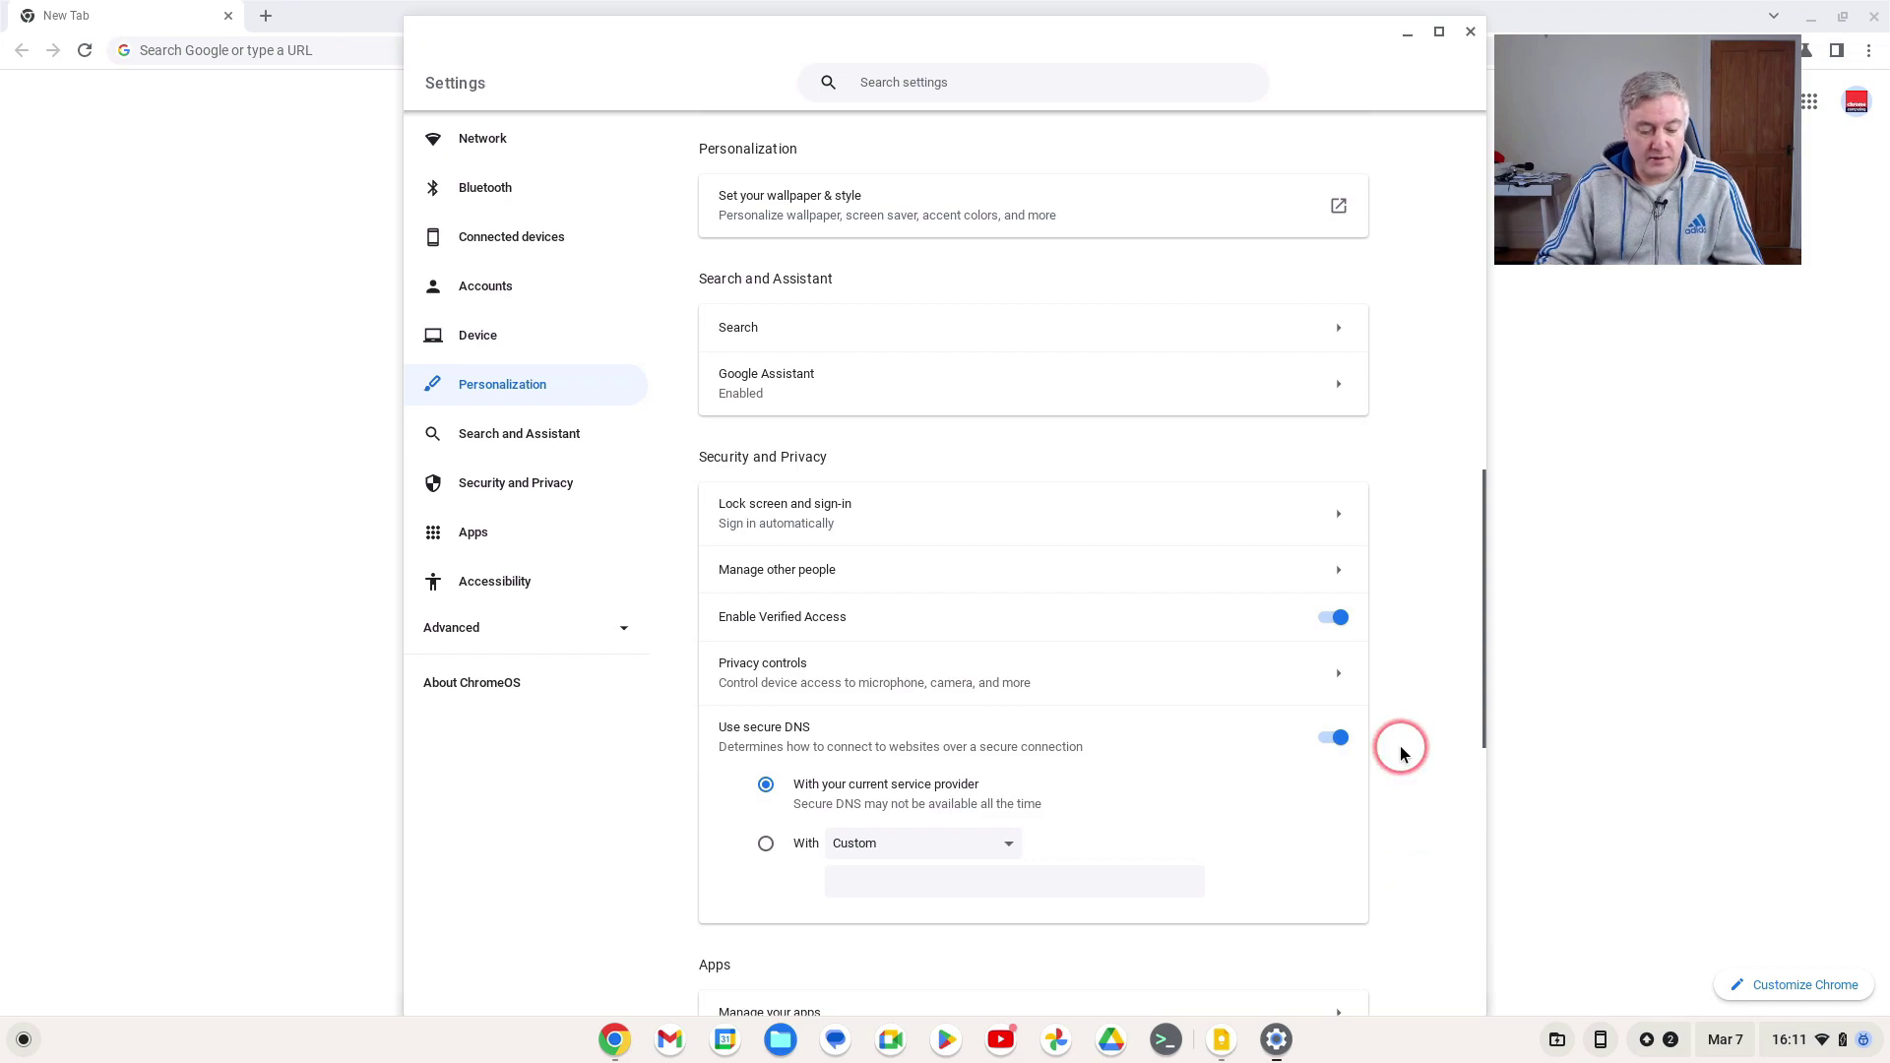
# - Take a partial screenshot covering the Security and Privacy section of the settings
pyautogui.hotkey('ctrl', 'shift', 'F5')
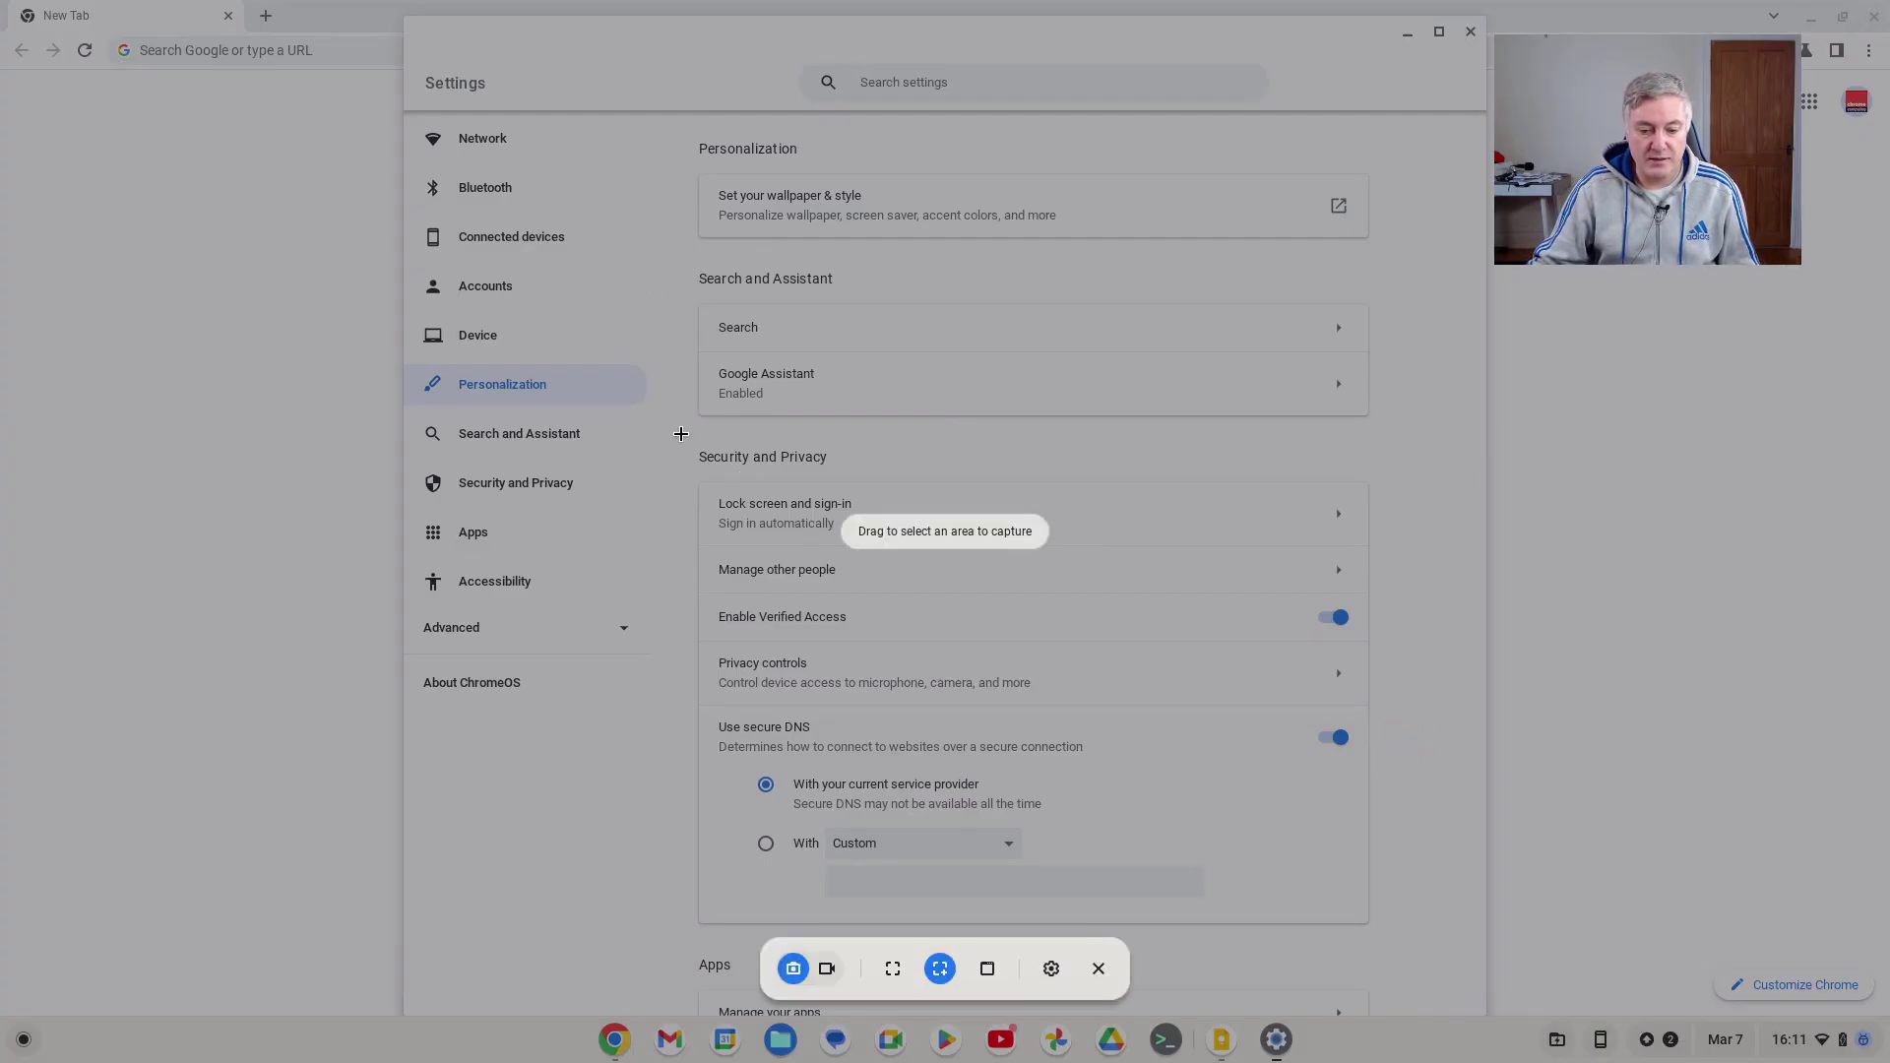
pyautogui.moveTo(680, 433); pyautogui.dragTo(1414, 952)
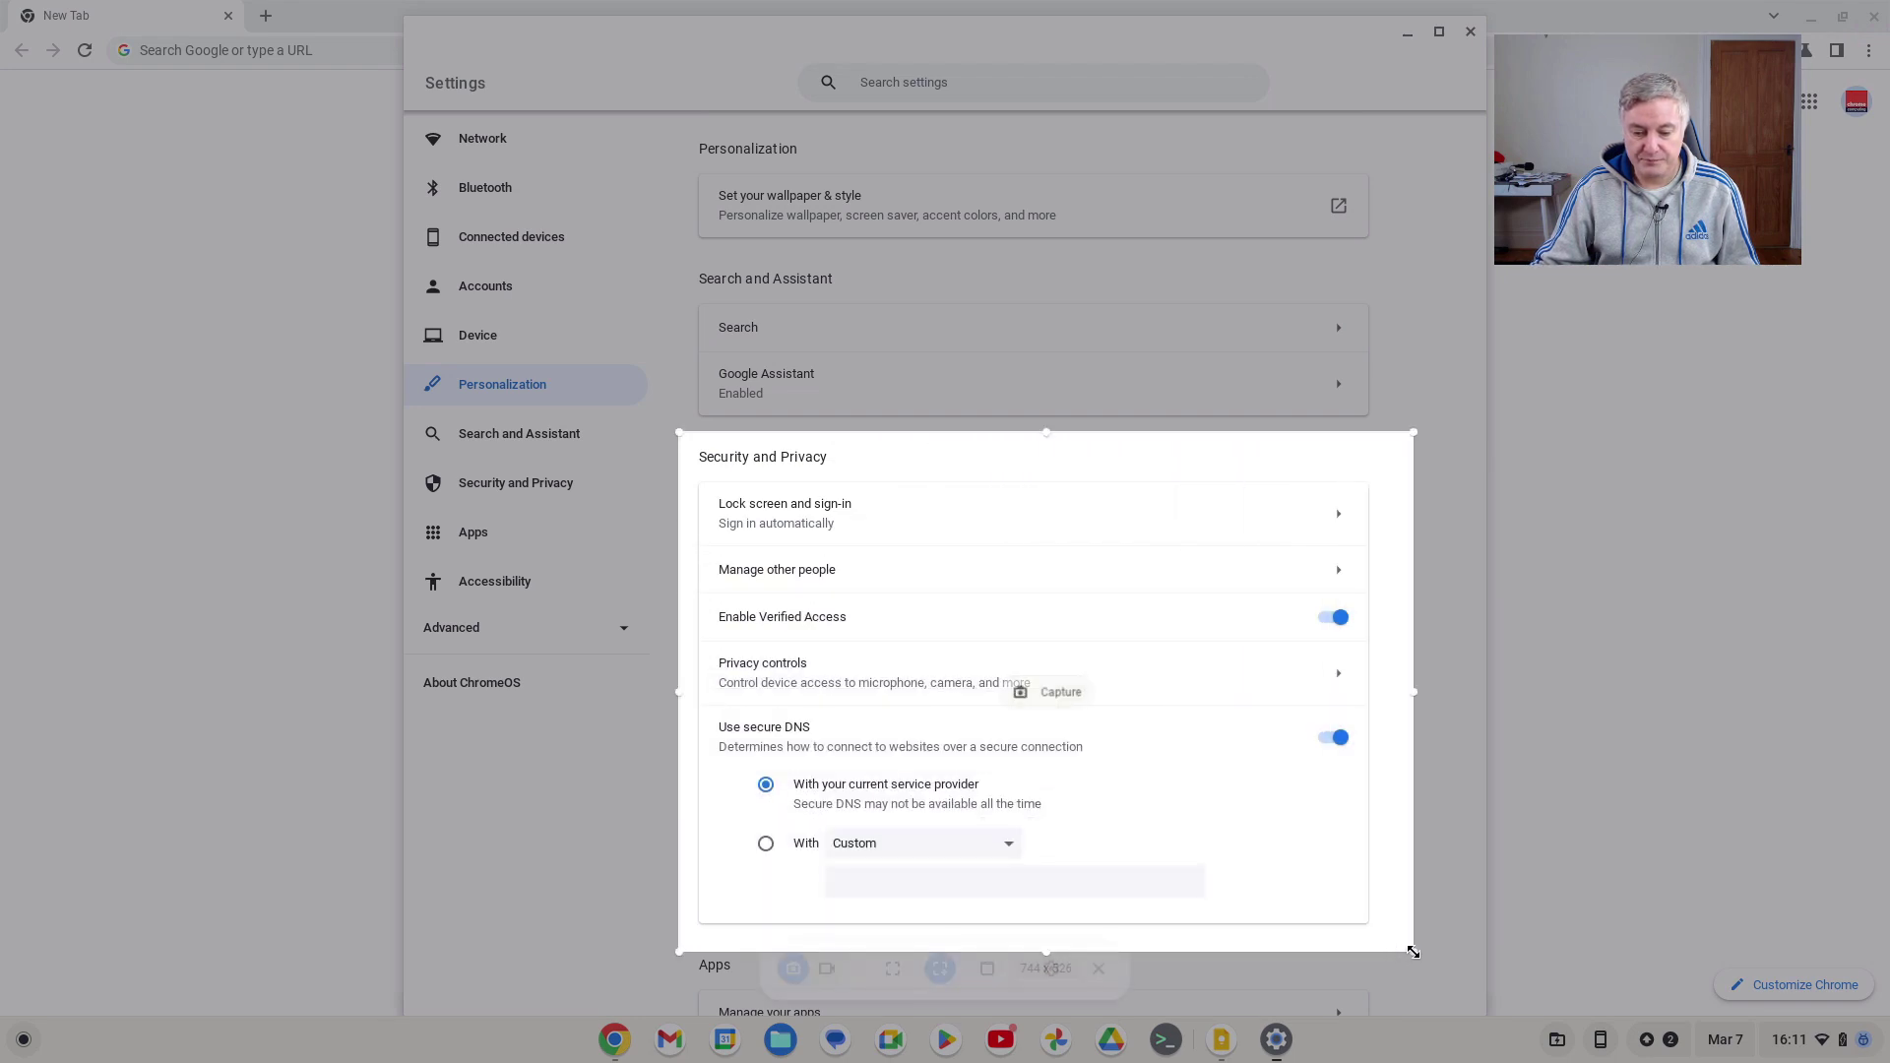
pyautogui.click(1063, 693)
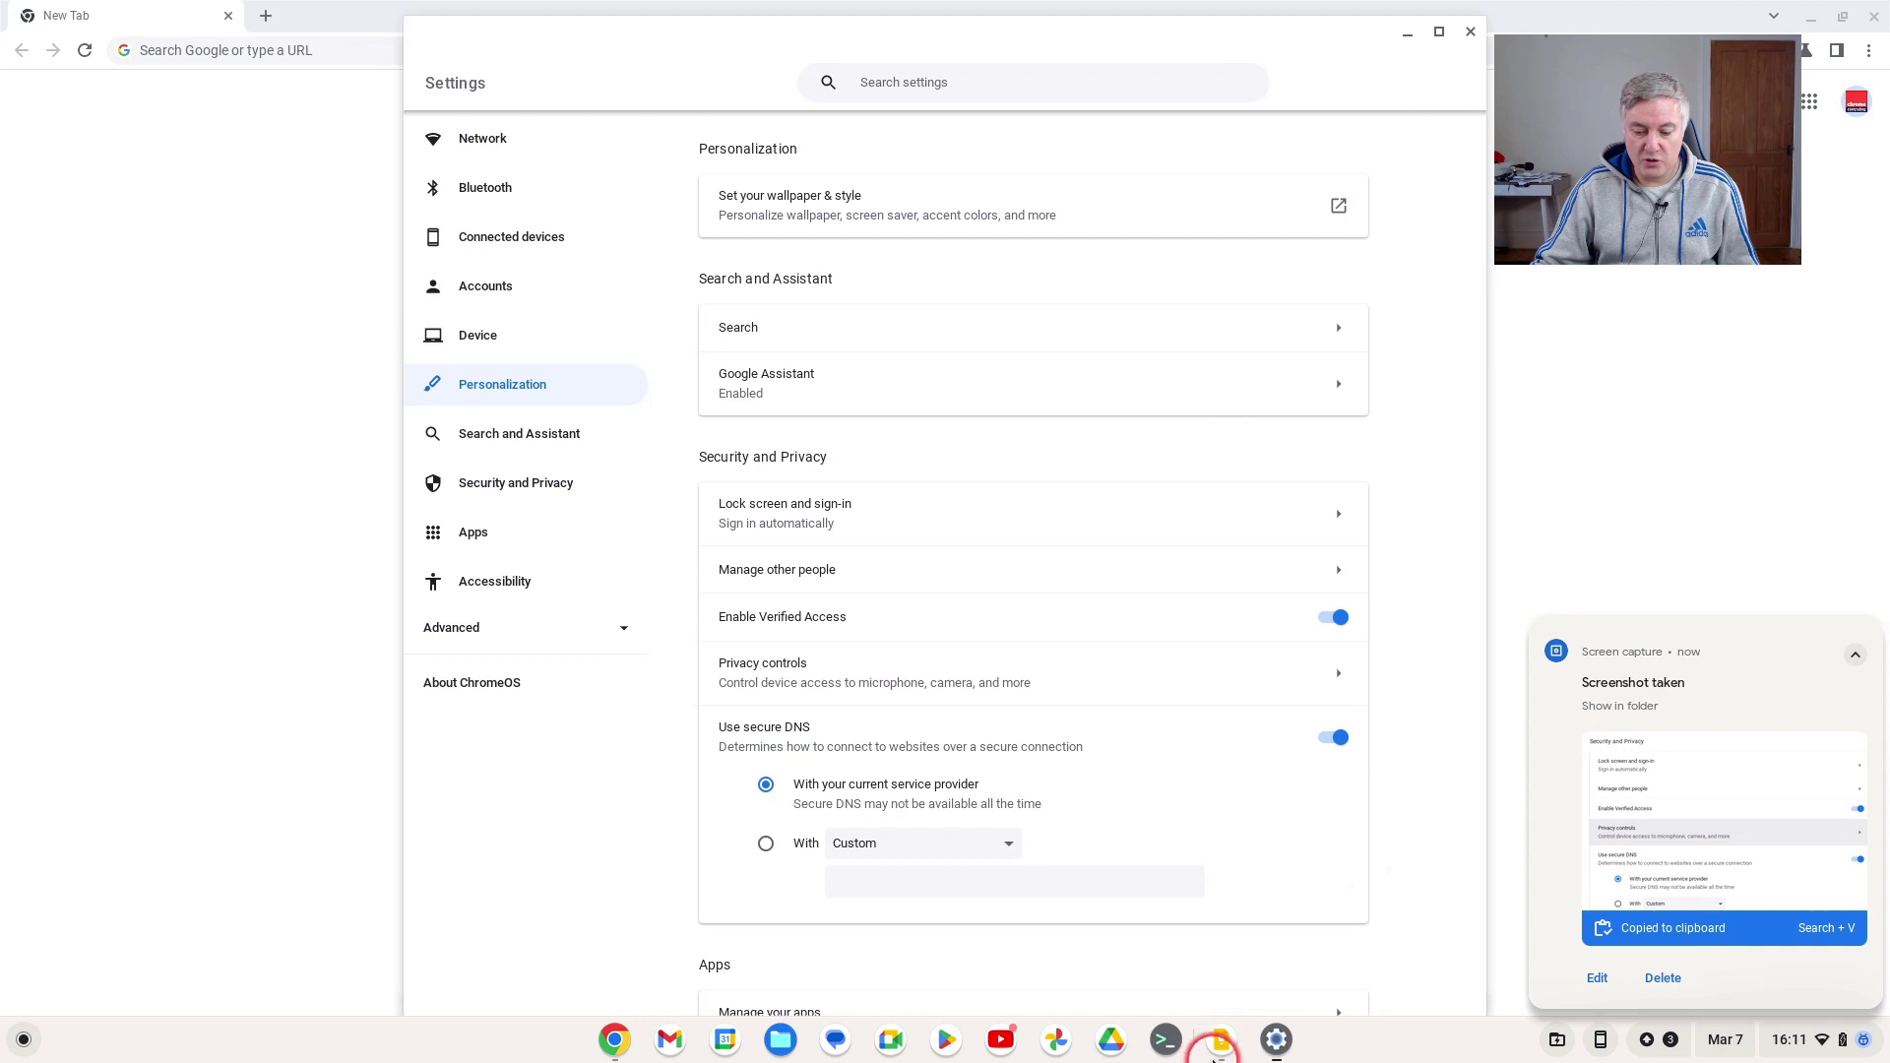
# - Switch to Google Keep and create an image note from the earlier screenshot of the virtual machine error
pyautogui.click(1219, 1044)
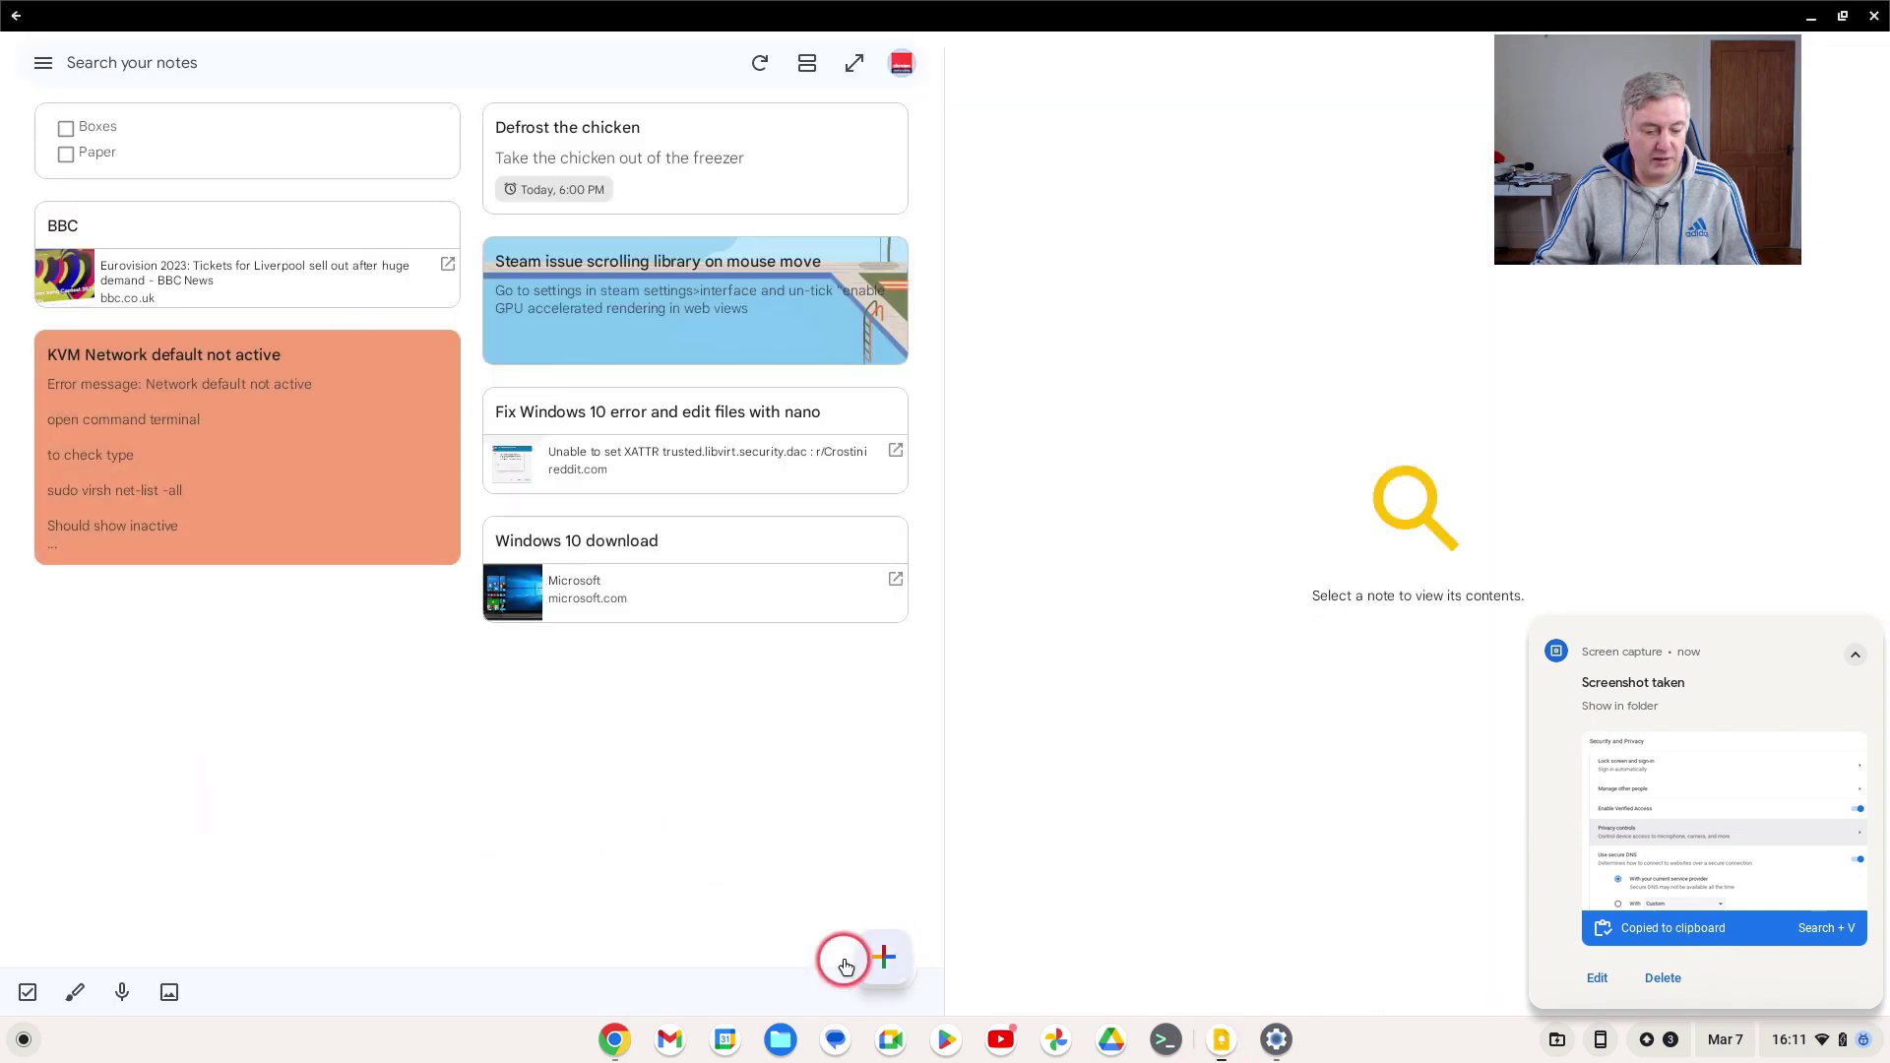
pyautogui.click(169, 994)
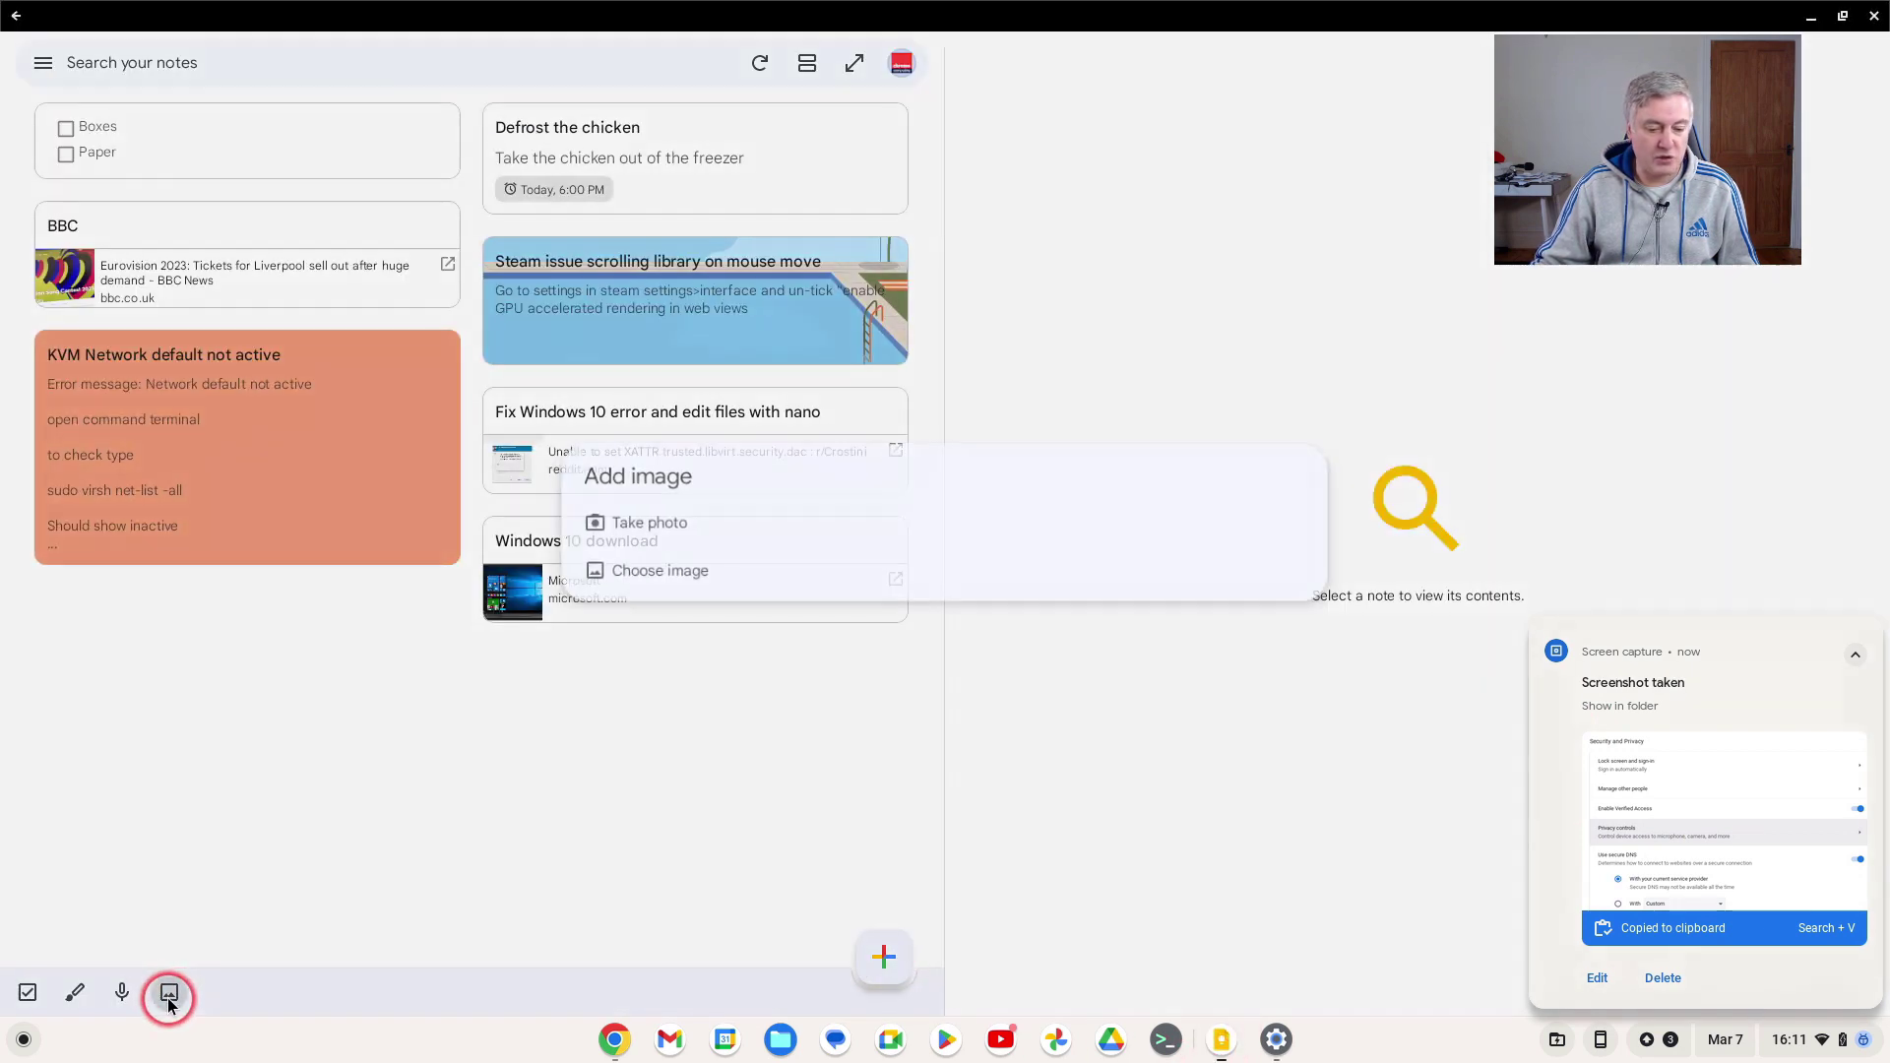
pyautogui.click(628, 566)
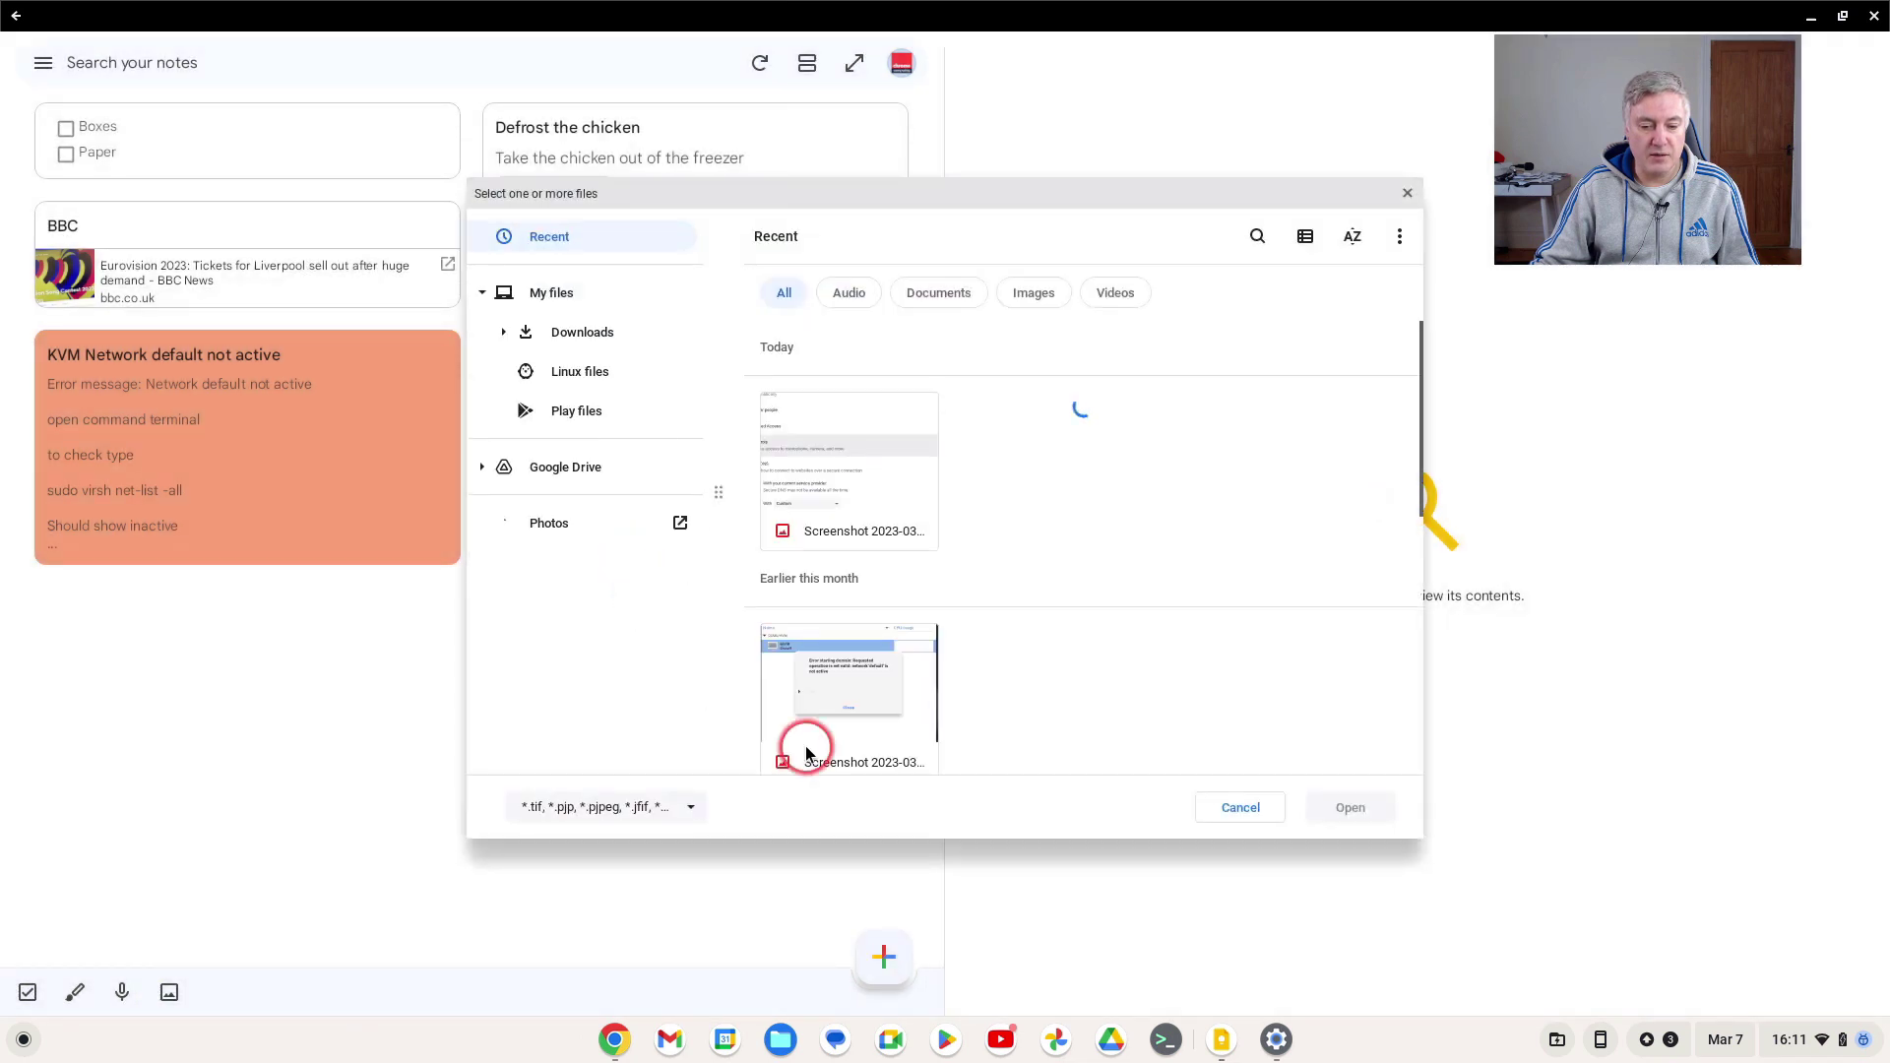
pyautogui.click(864, 701)
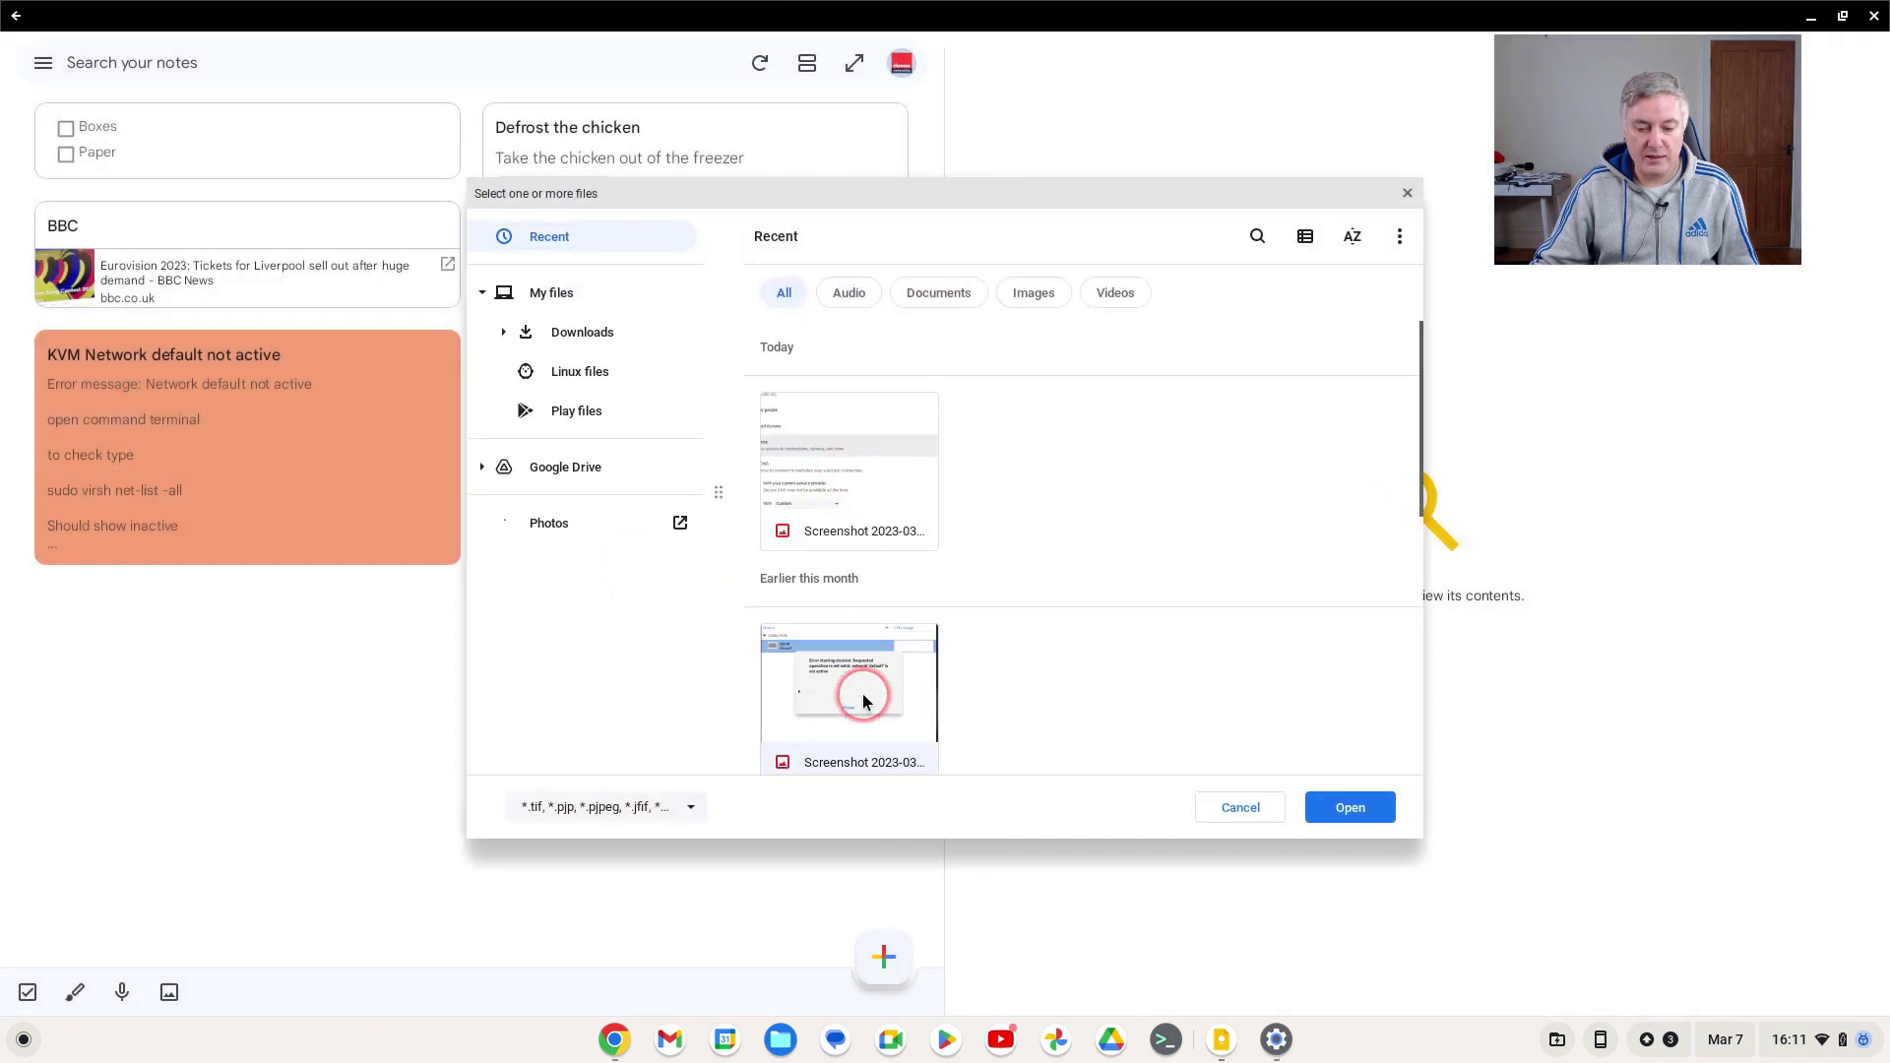
pyautogui.doubleClick(864, 701)
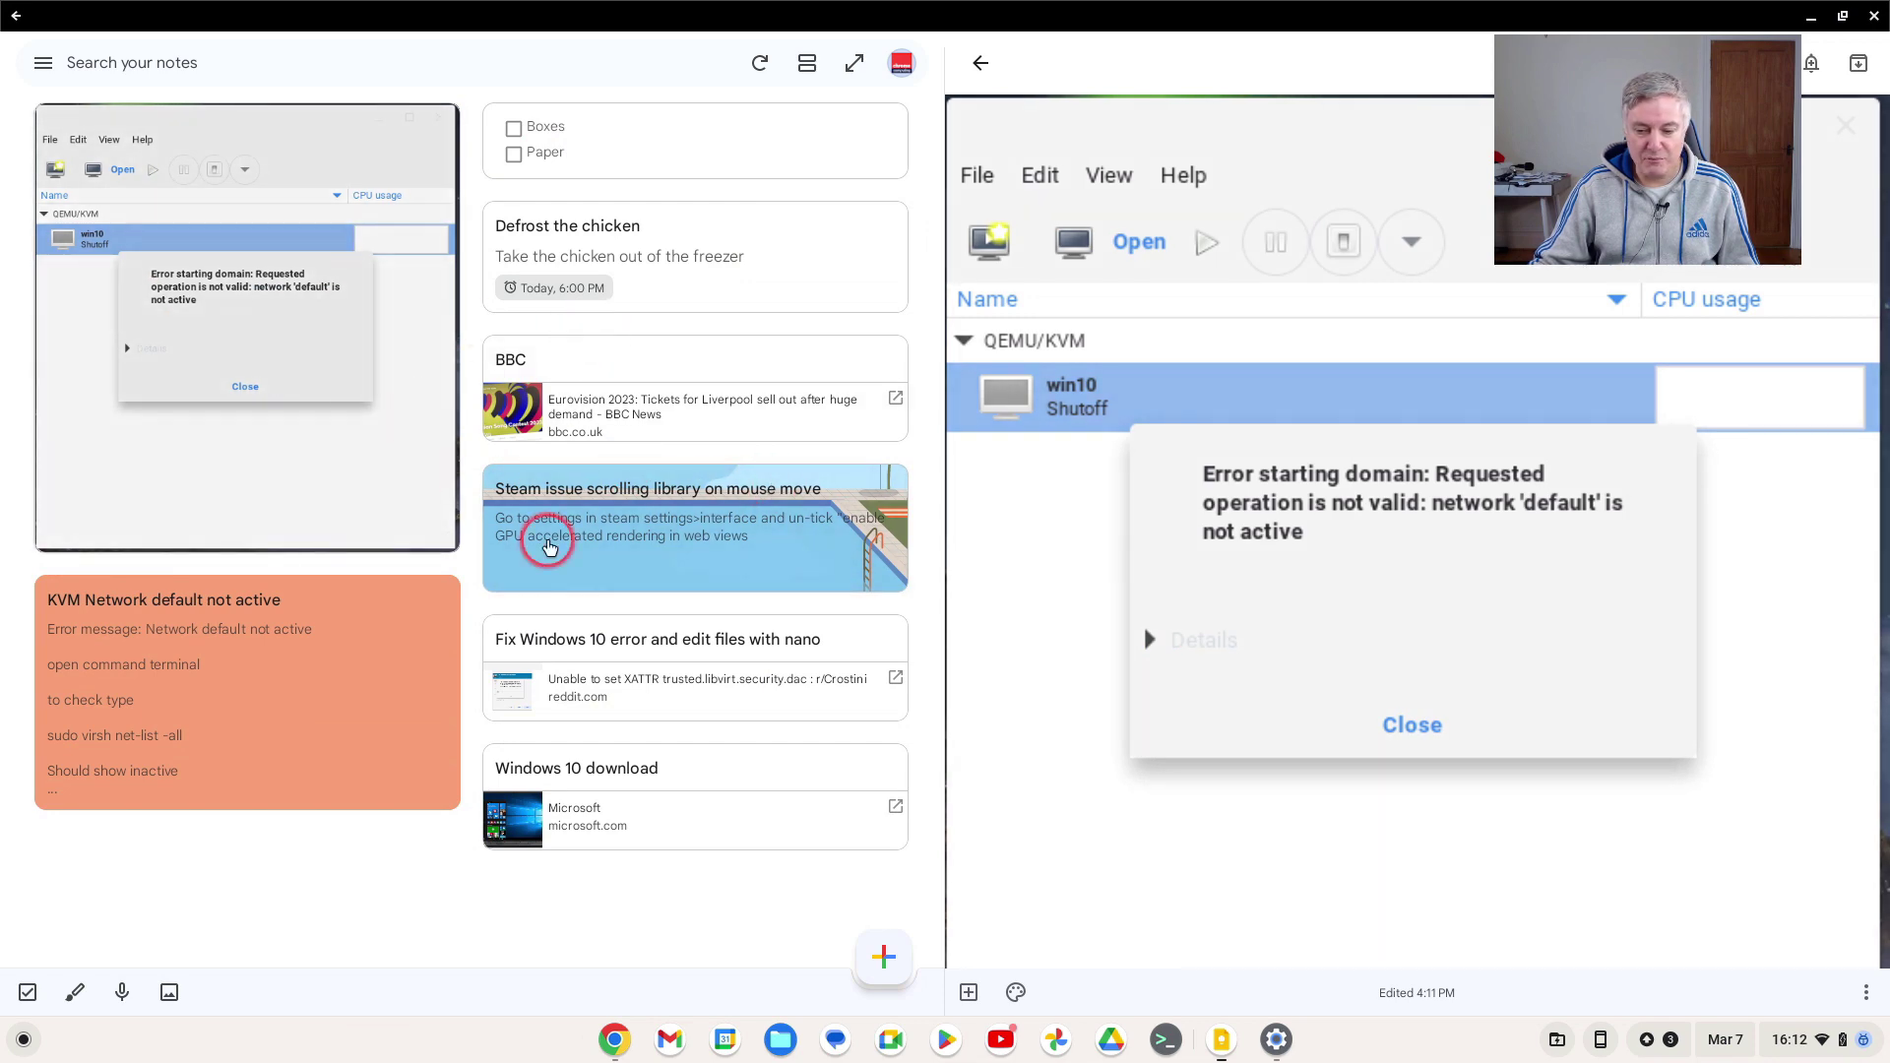
# - Create an image note from today's screenshot, titled "ChromeOS Settings Issue", with the text "Need to look into enable verified access"
pyautogui.click(169, 993)
pyautogui.click(642, 581)
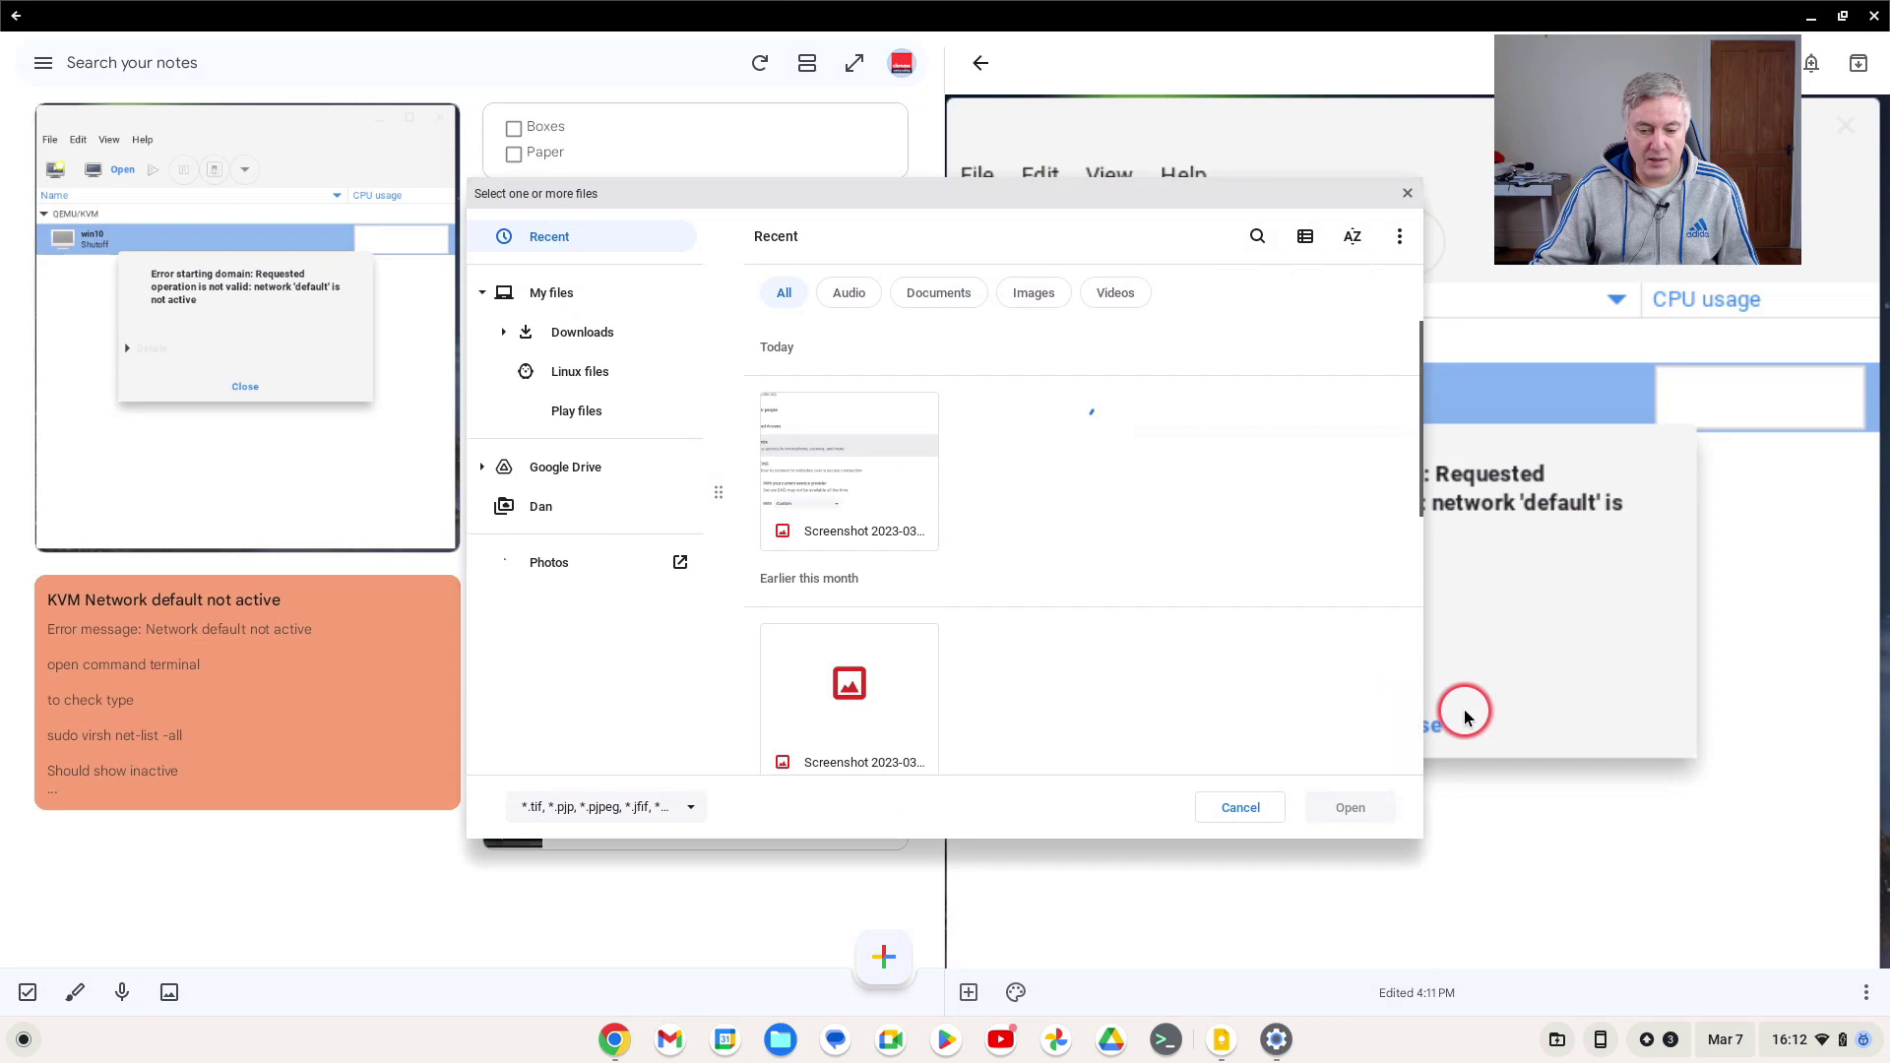
pyautogui.click(842, 453)
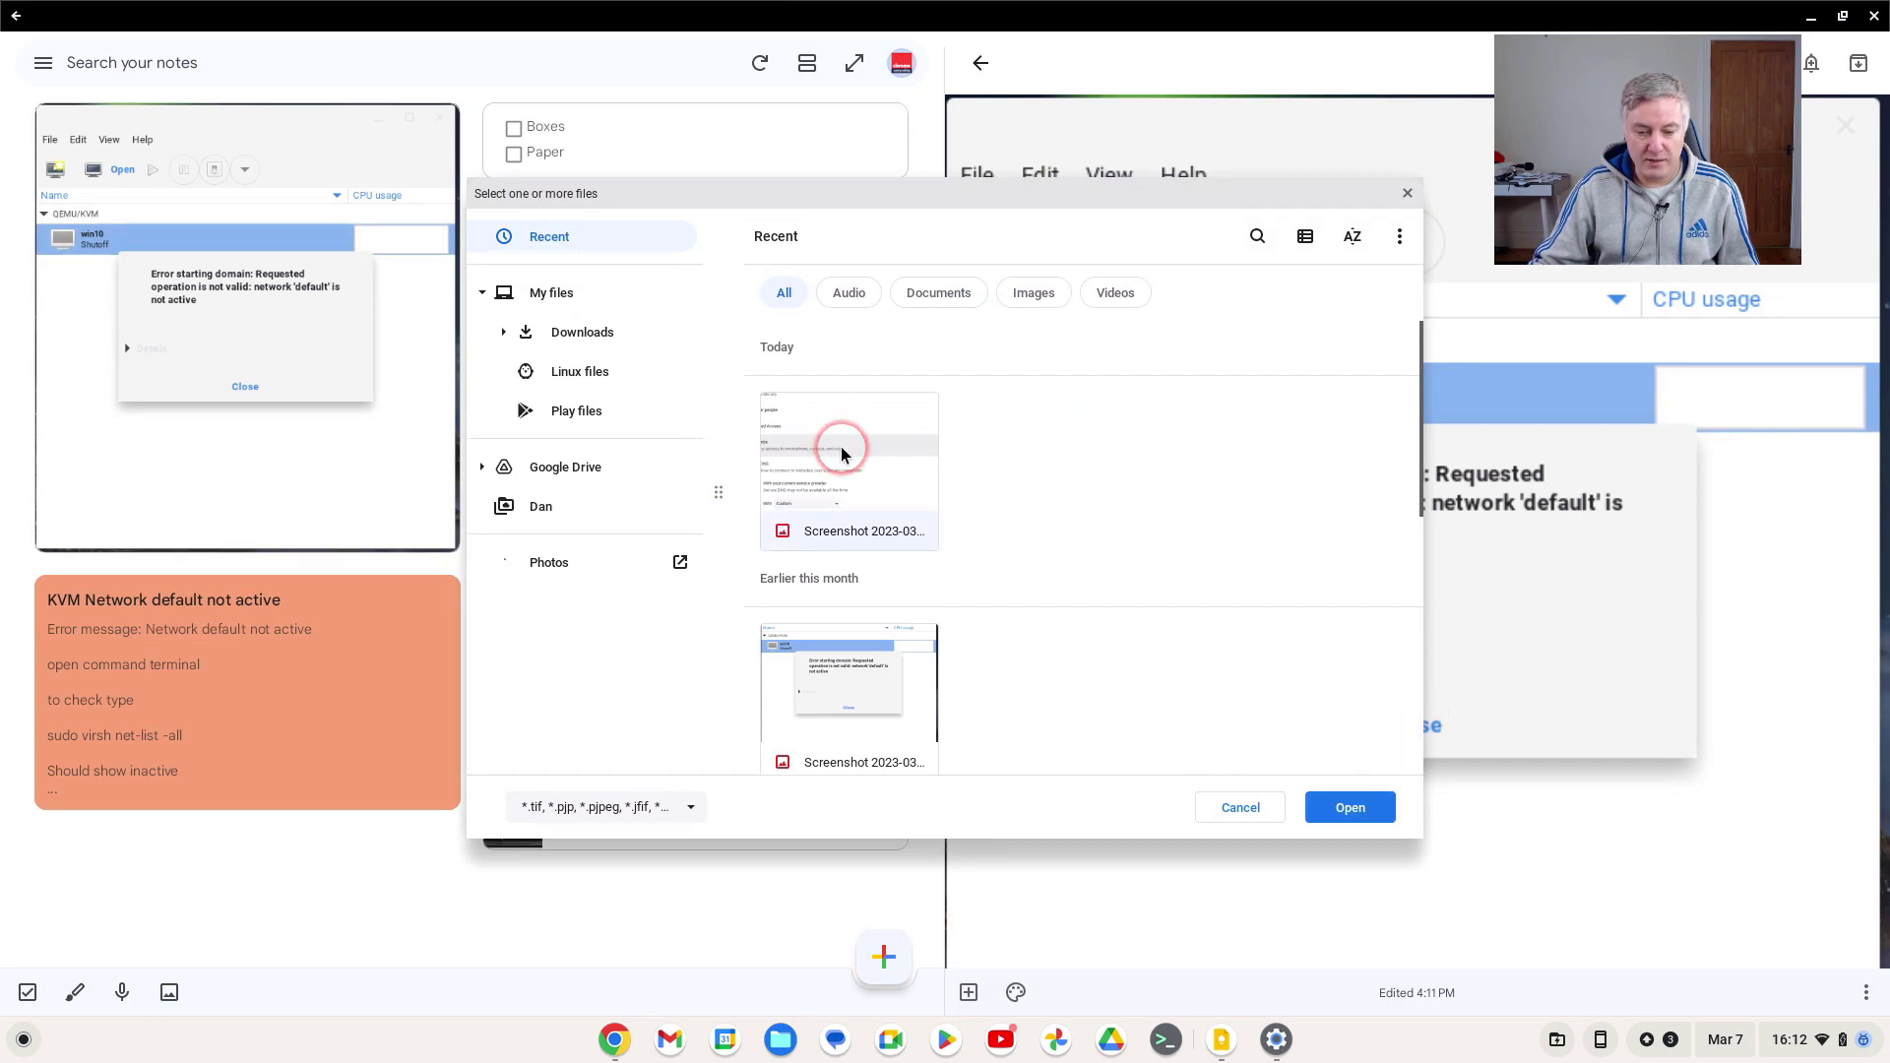
pyautogui.click(1359, 819)
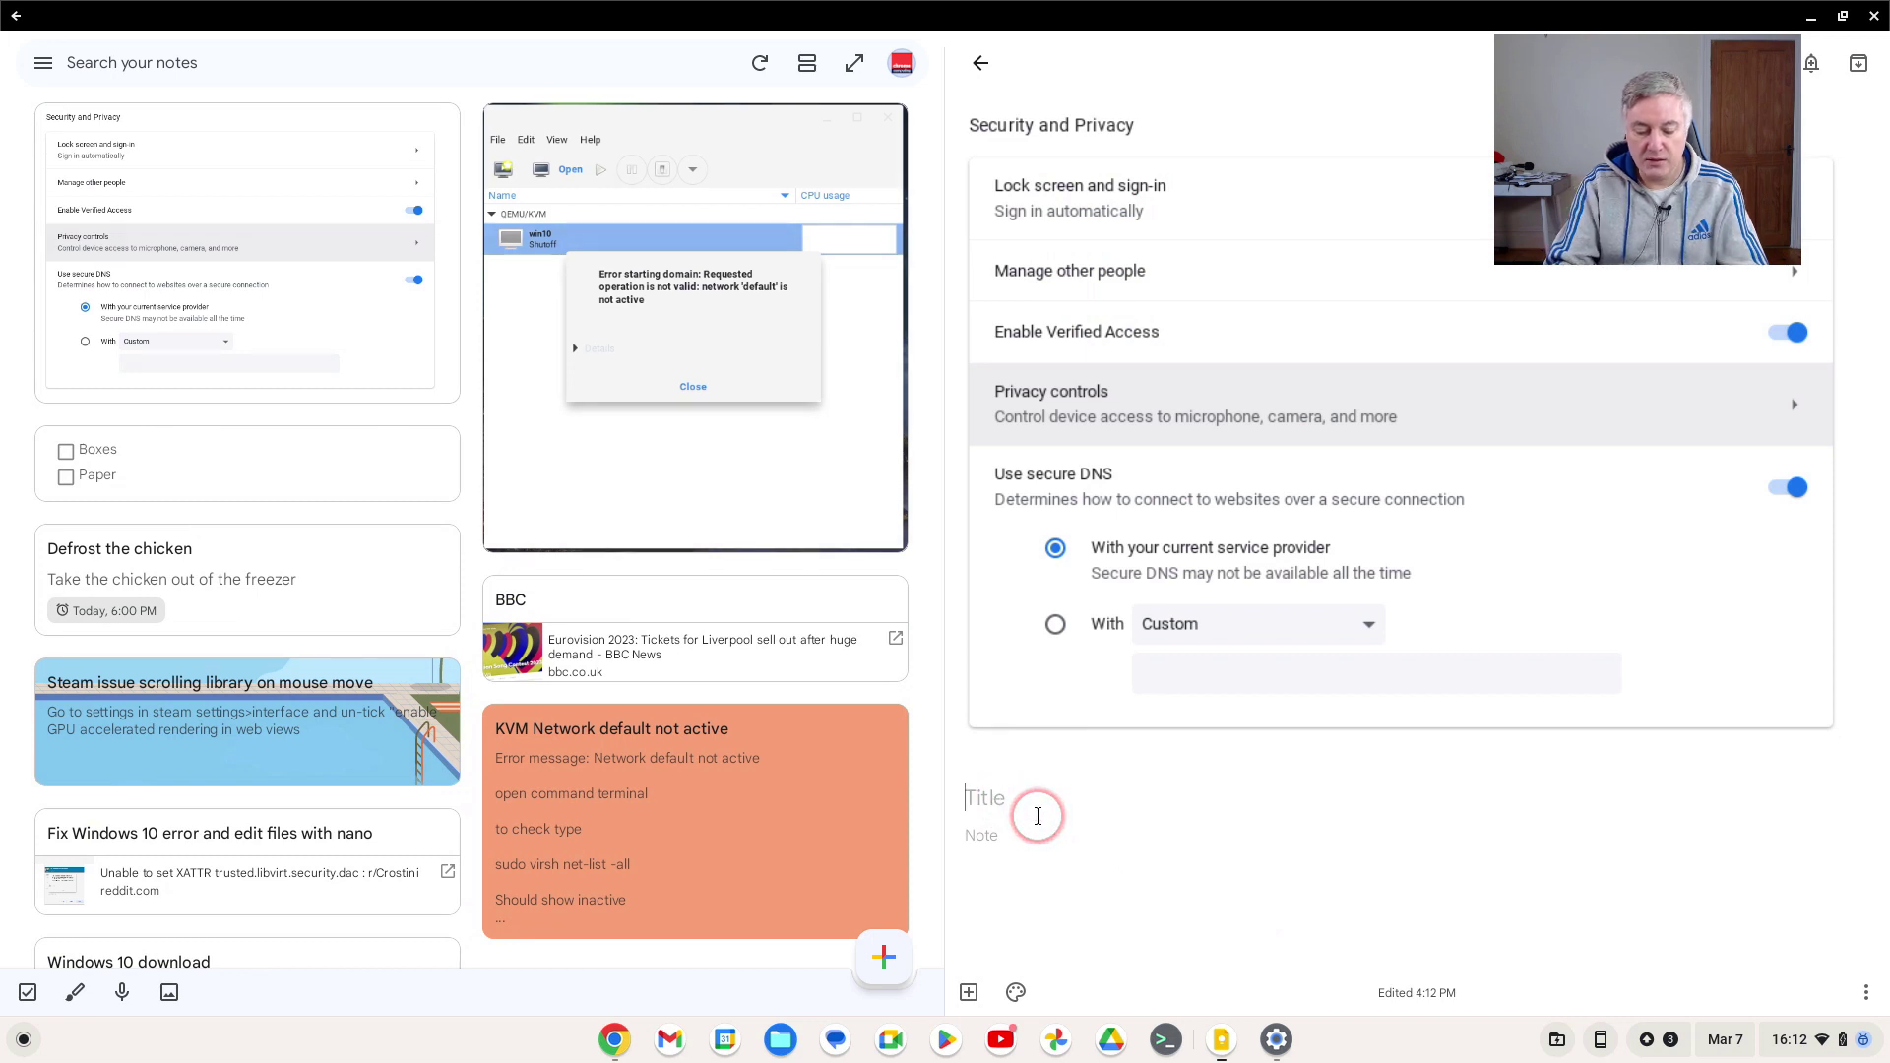
pyautogui.write('Chrome')
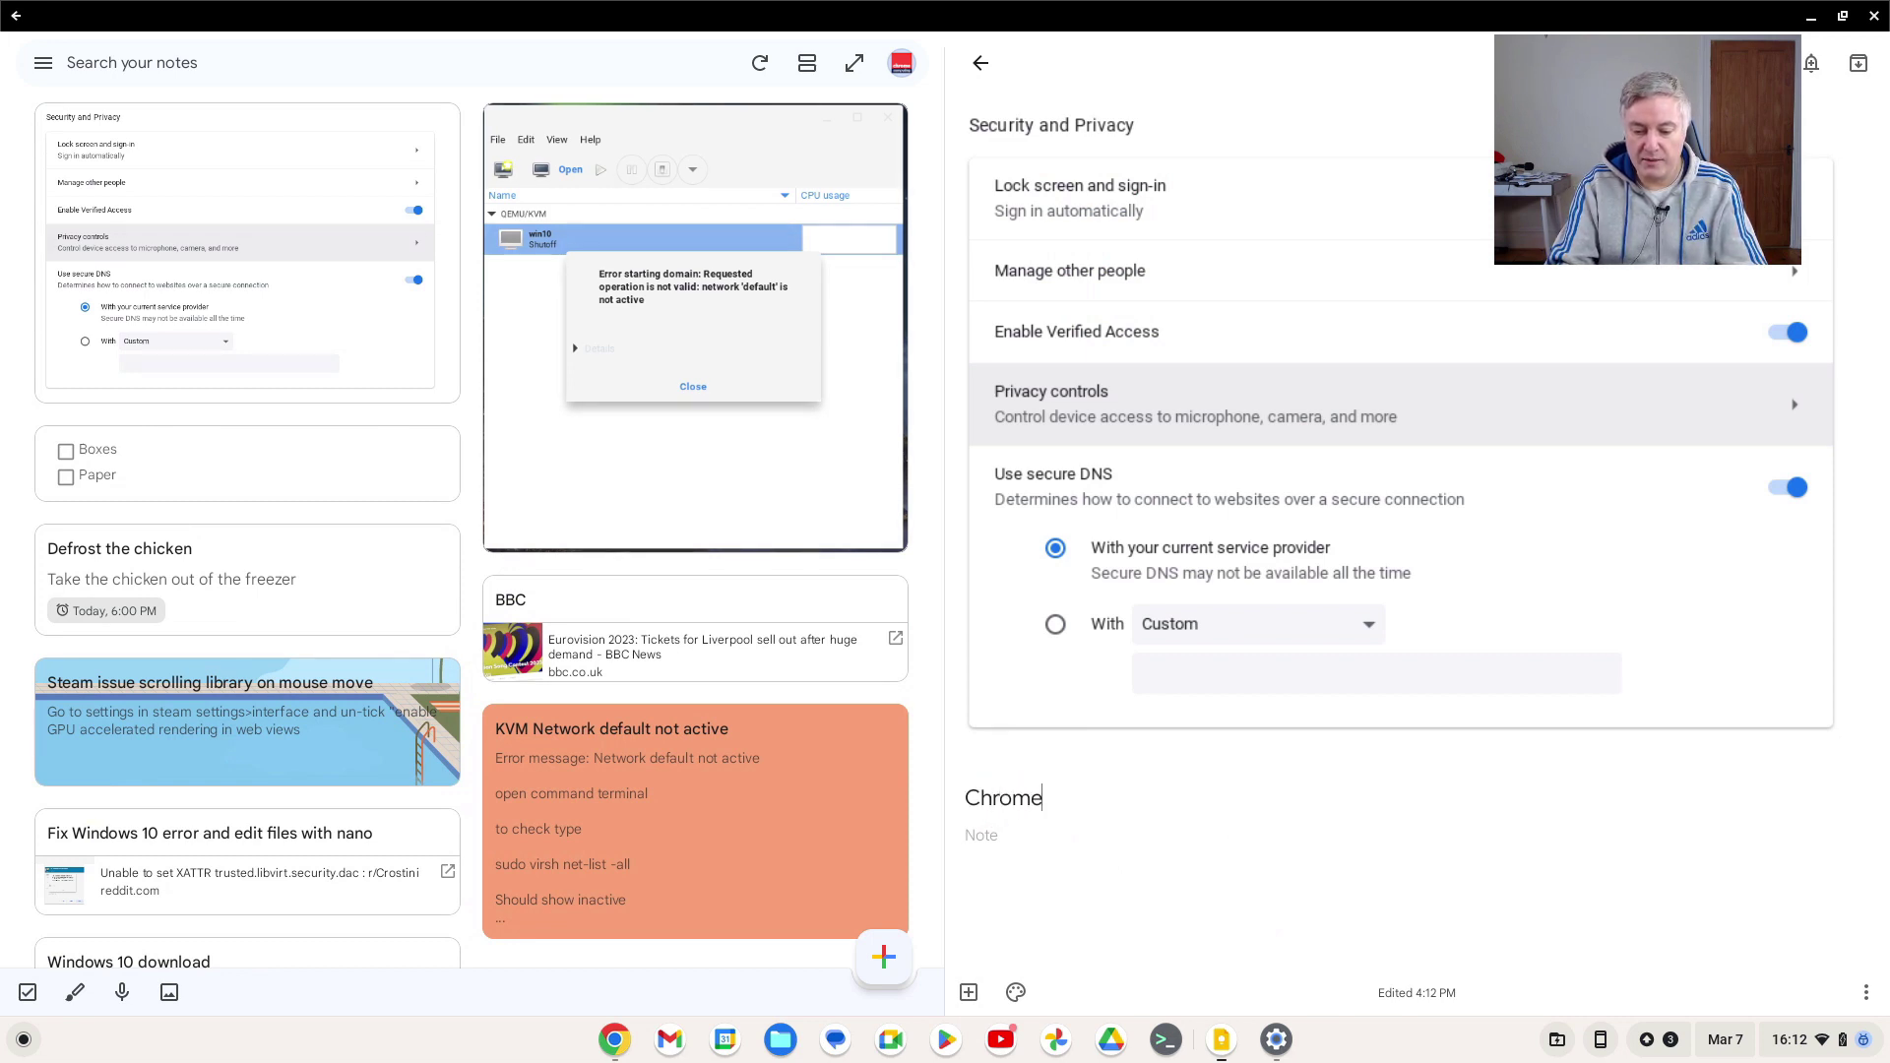
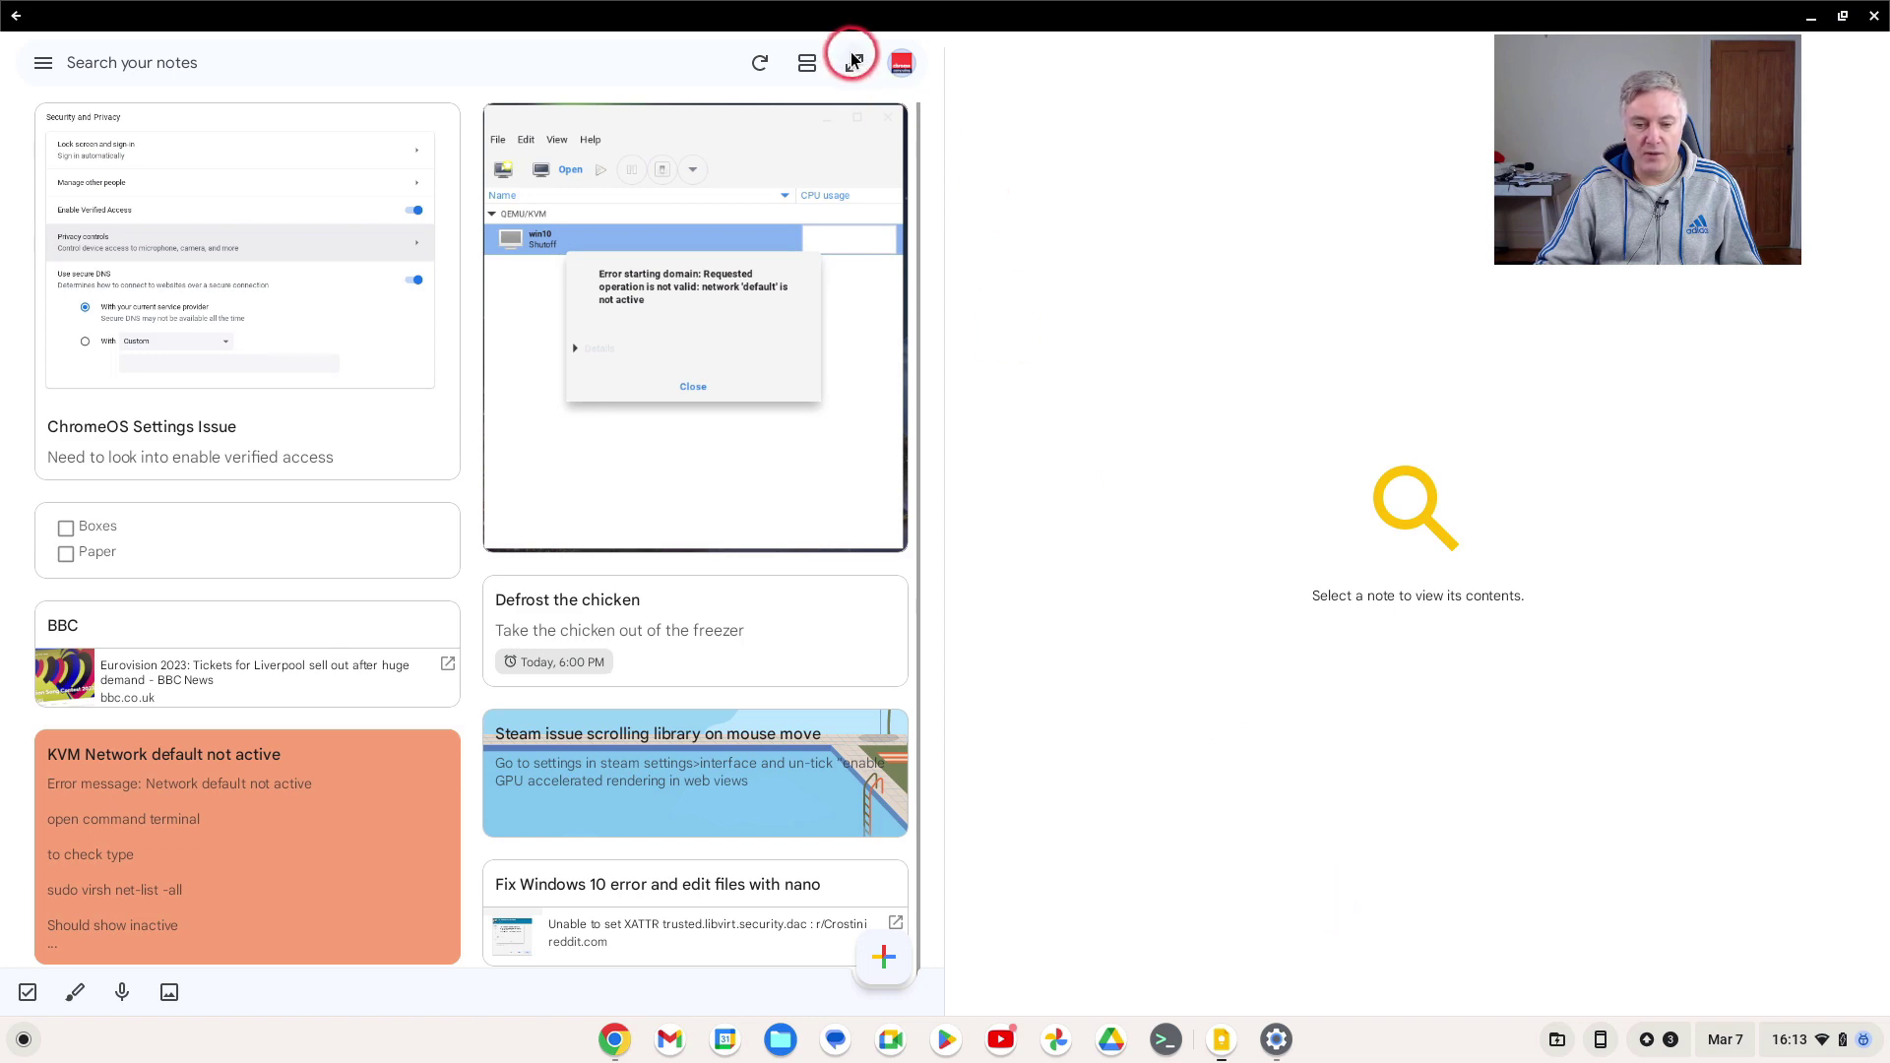
# - Expand the notes list to full width, view the virtual machine error image note, and return to the split view
pyautogui.click(855, 63)
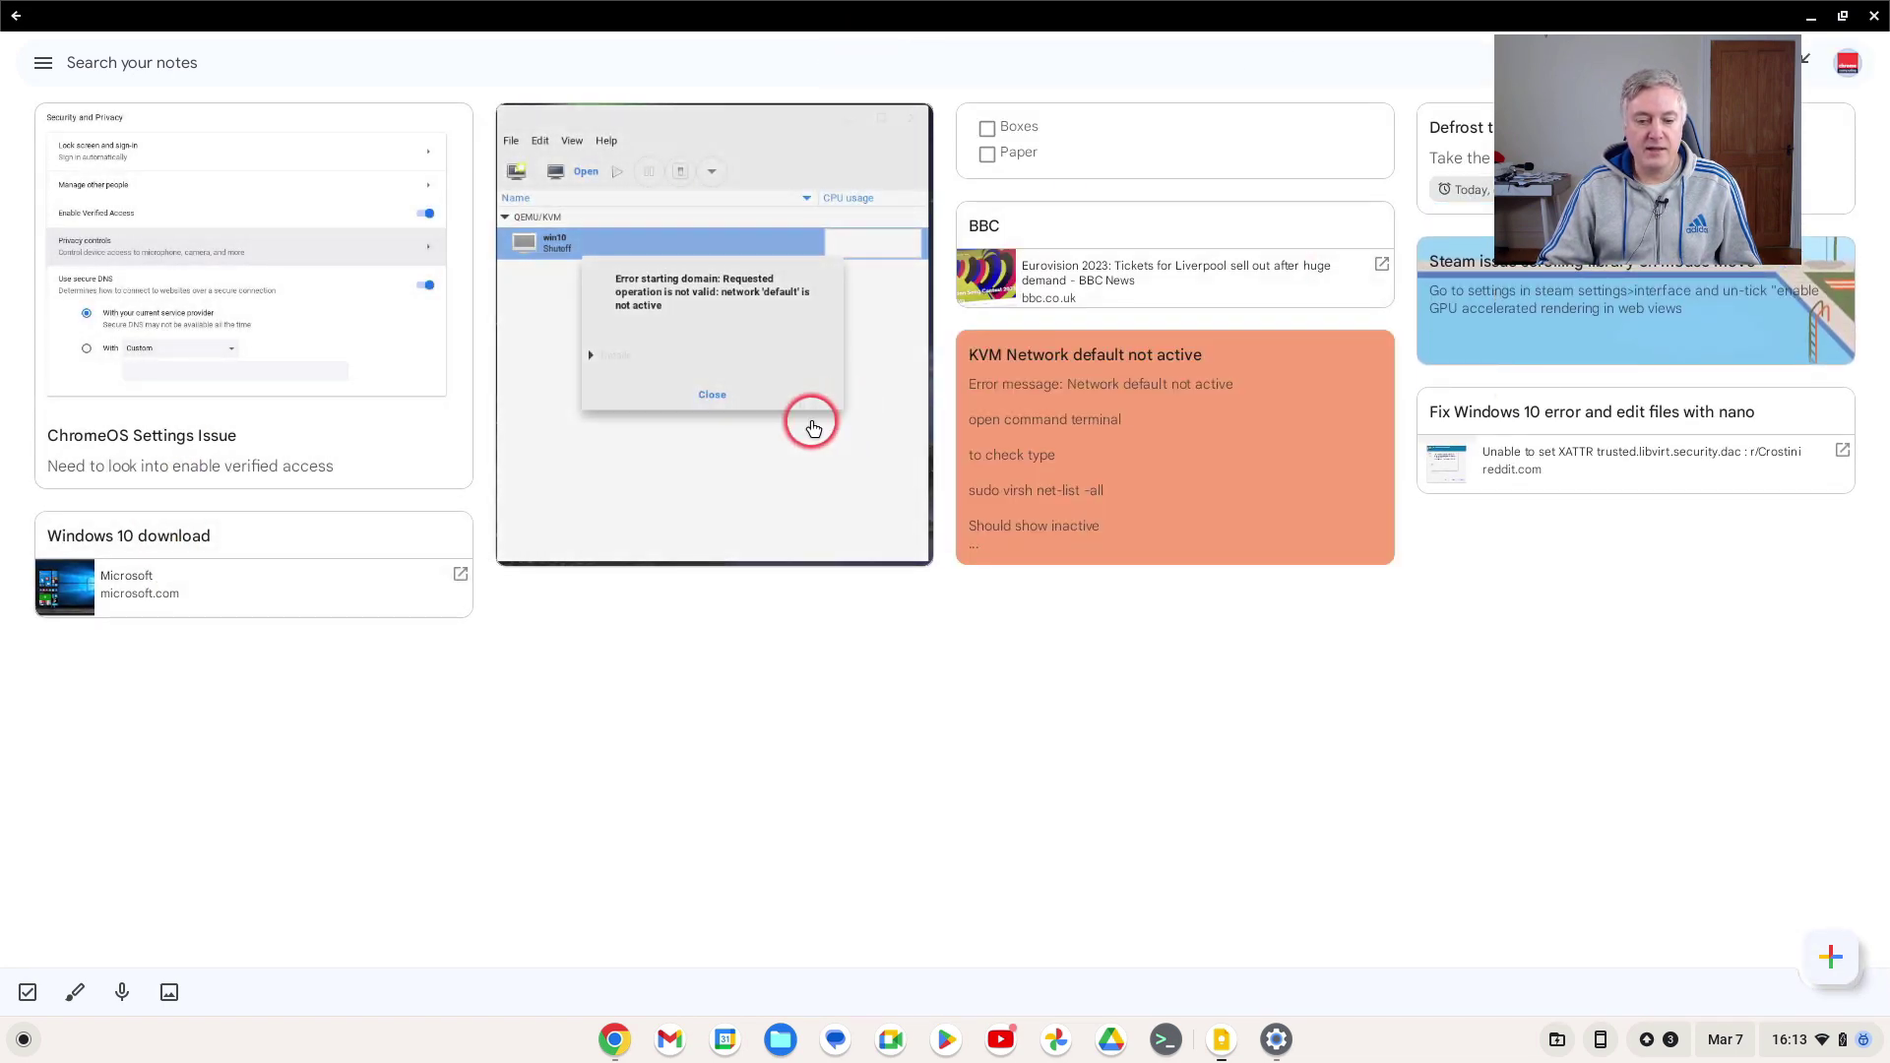
pyautogui.click(753, 445)
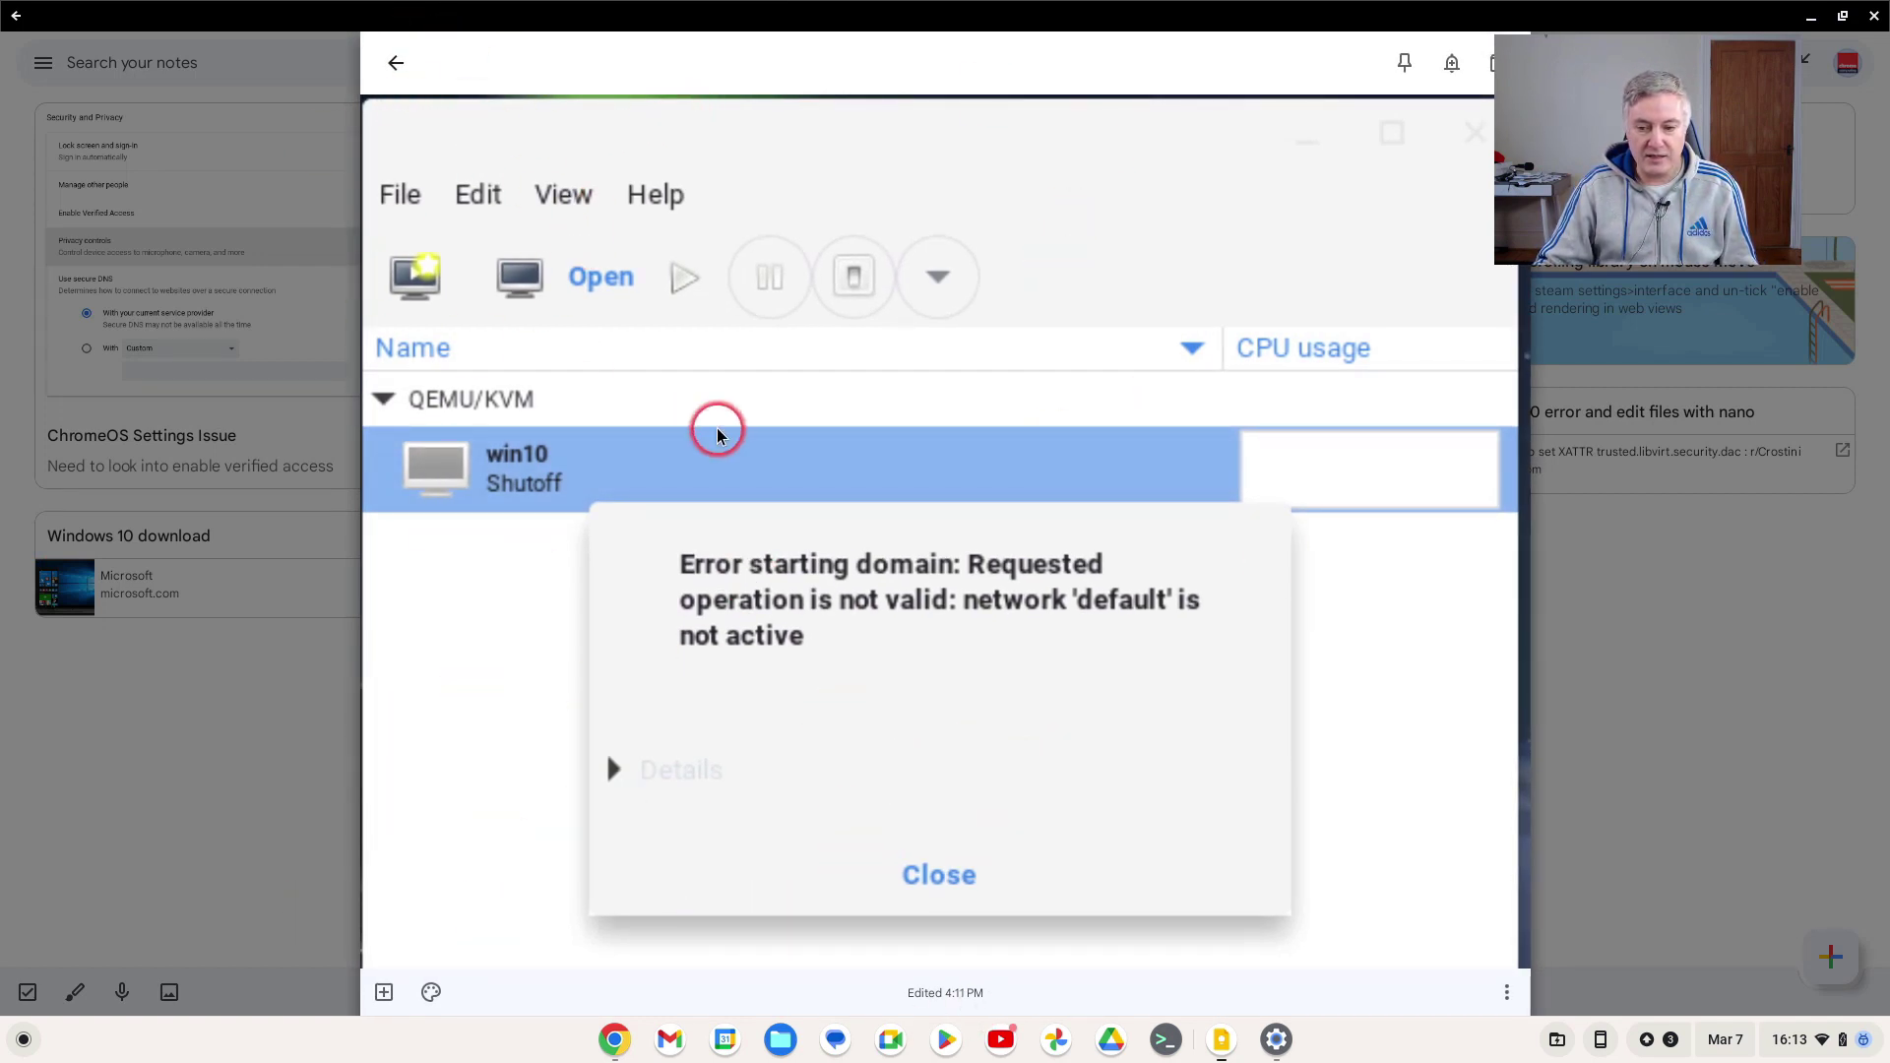
pyautogui.click(390, 63)
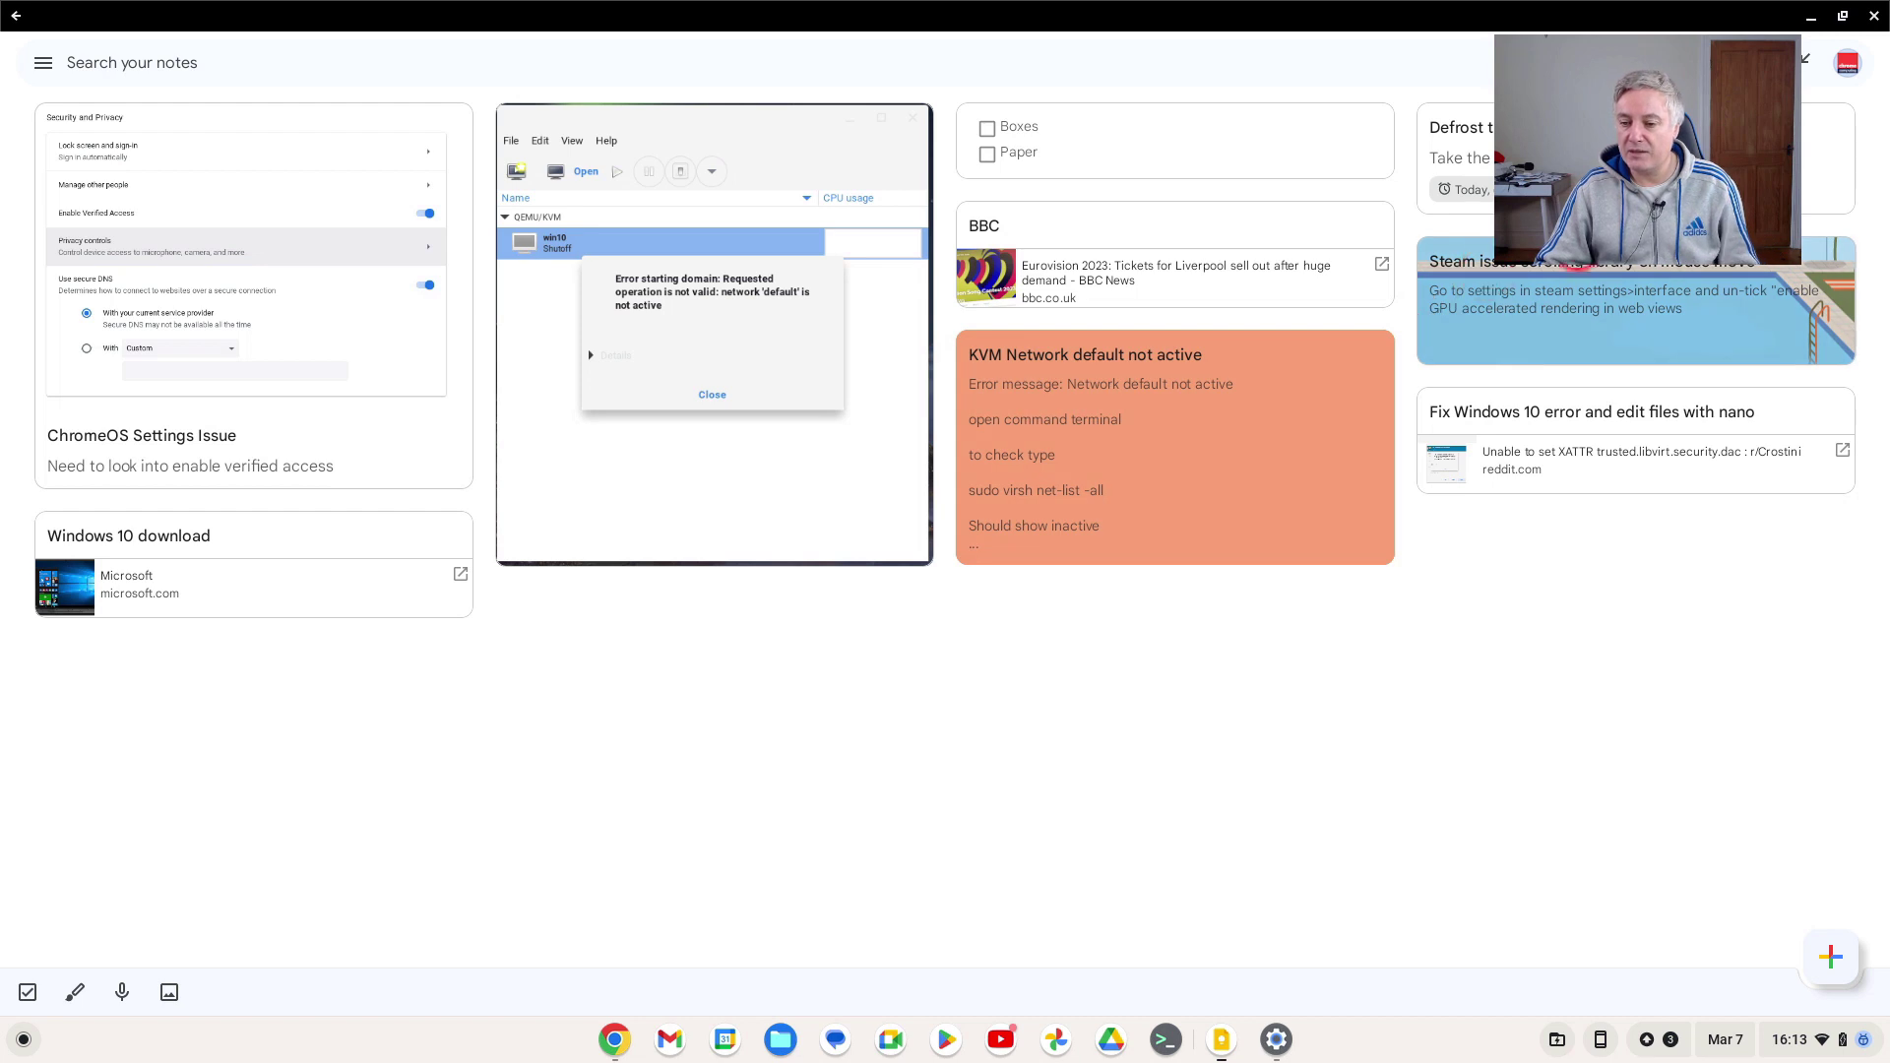
pyautogui.click(1808, 65)
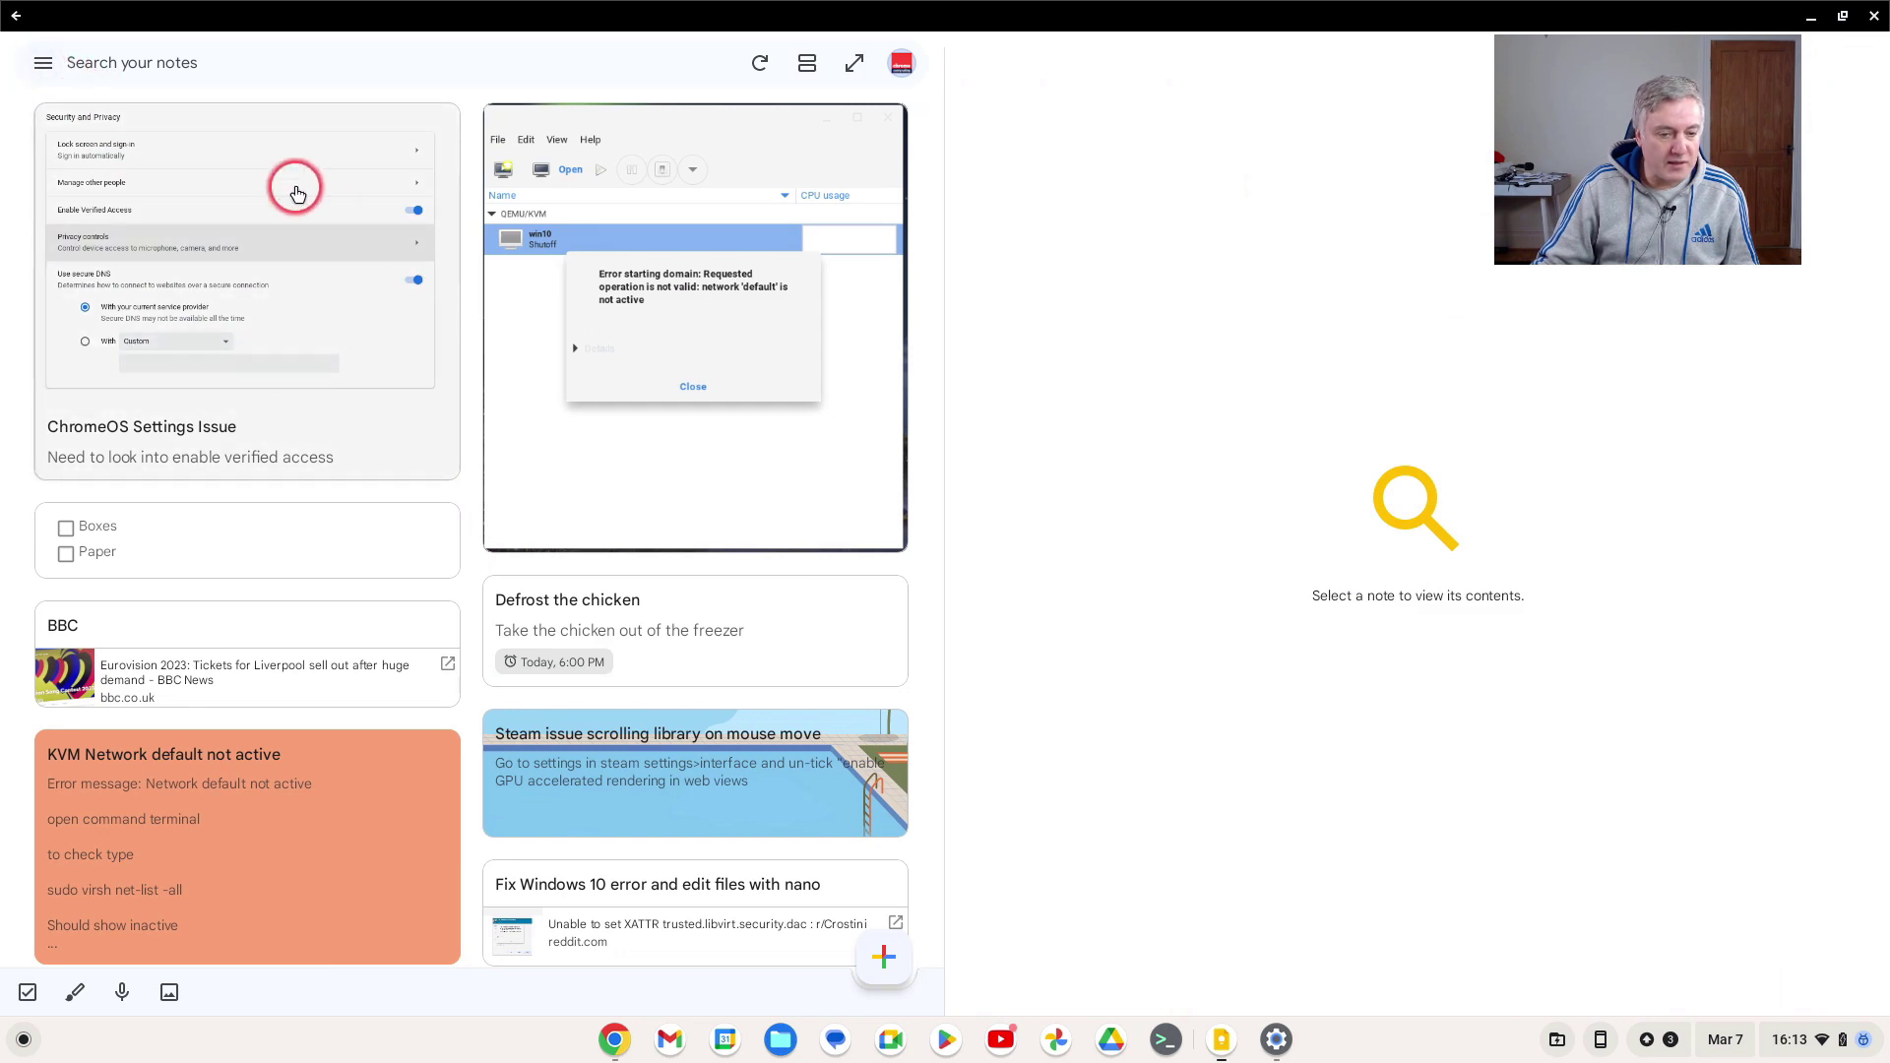
# - Create a new label named "Linux Commands" and return to the notes
pyautogui.click(35, 67)
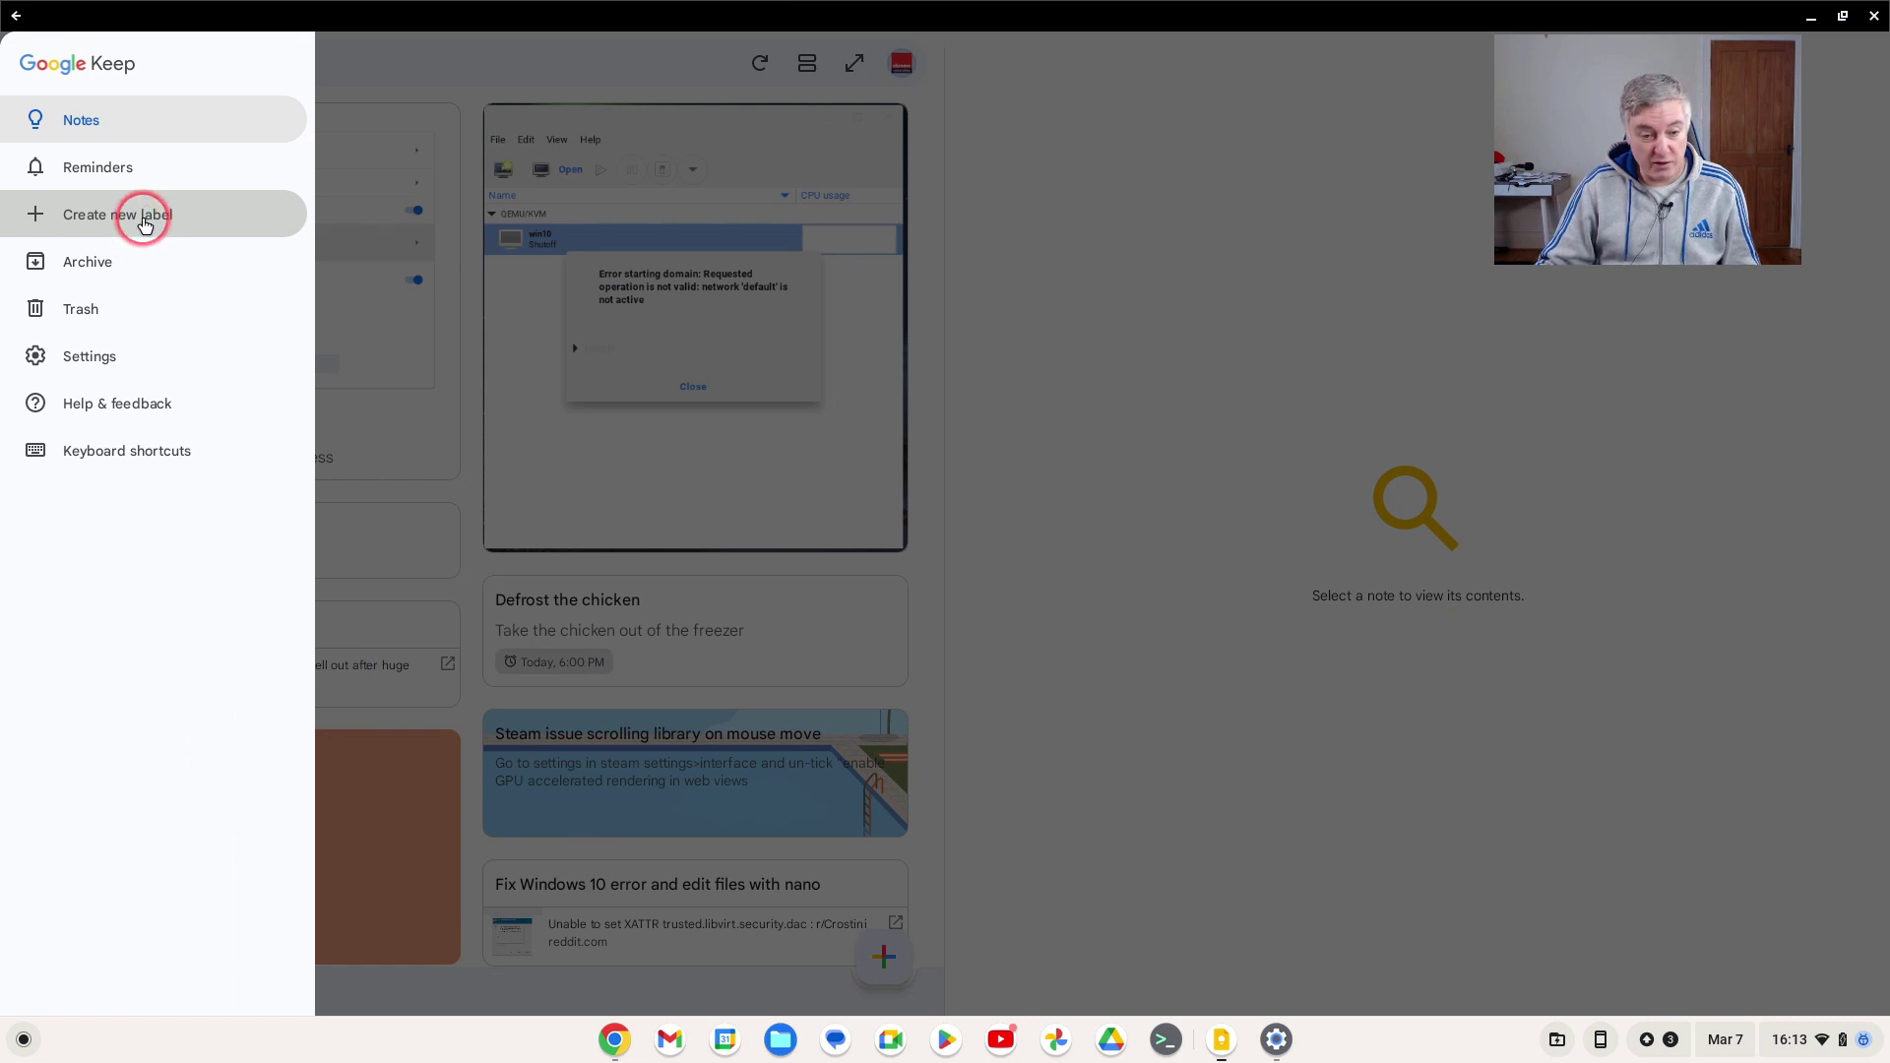
pyautogui.click(145, 226)
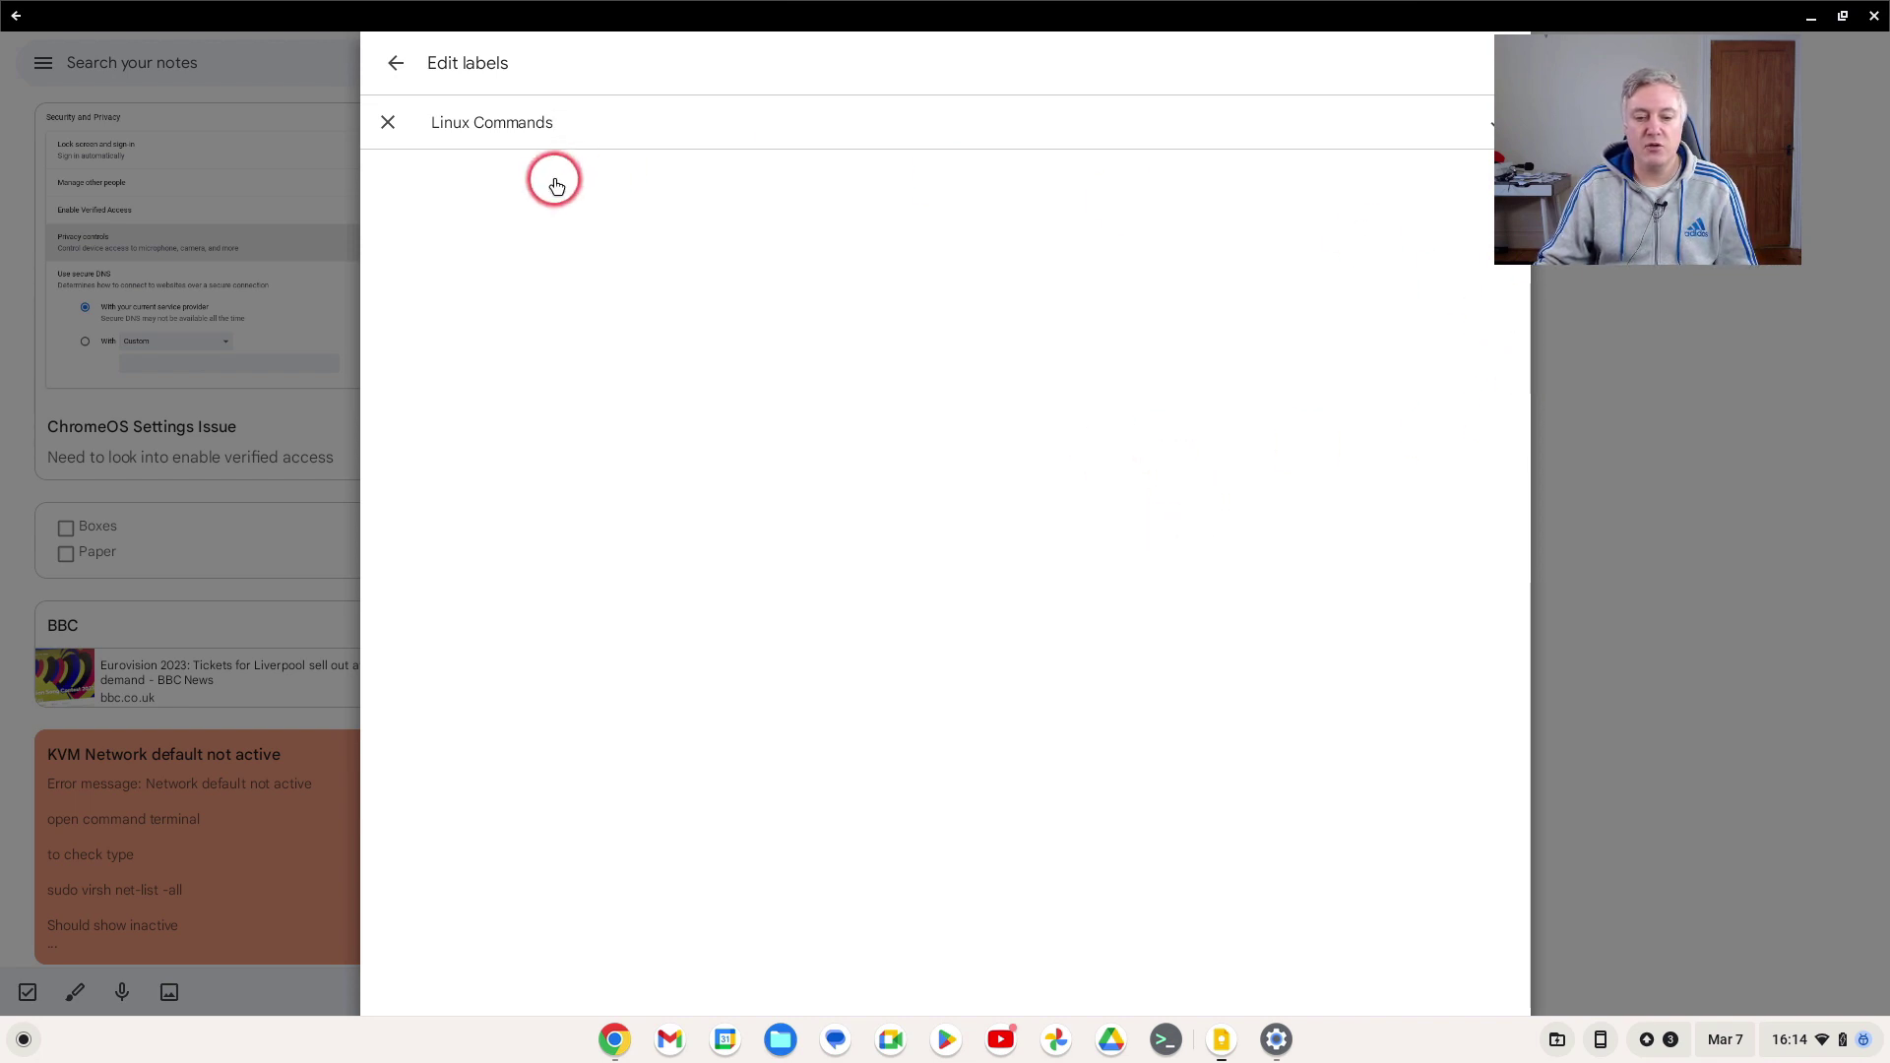
pyautogui.click(1490, 125)
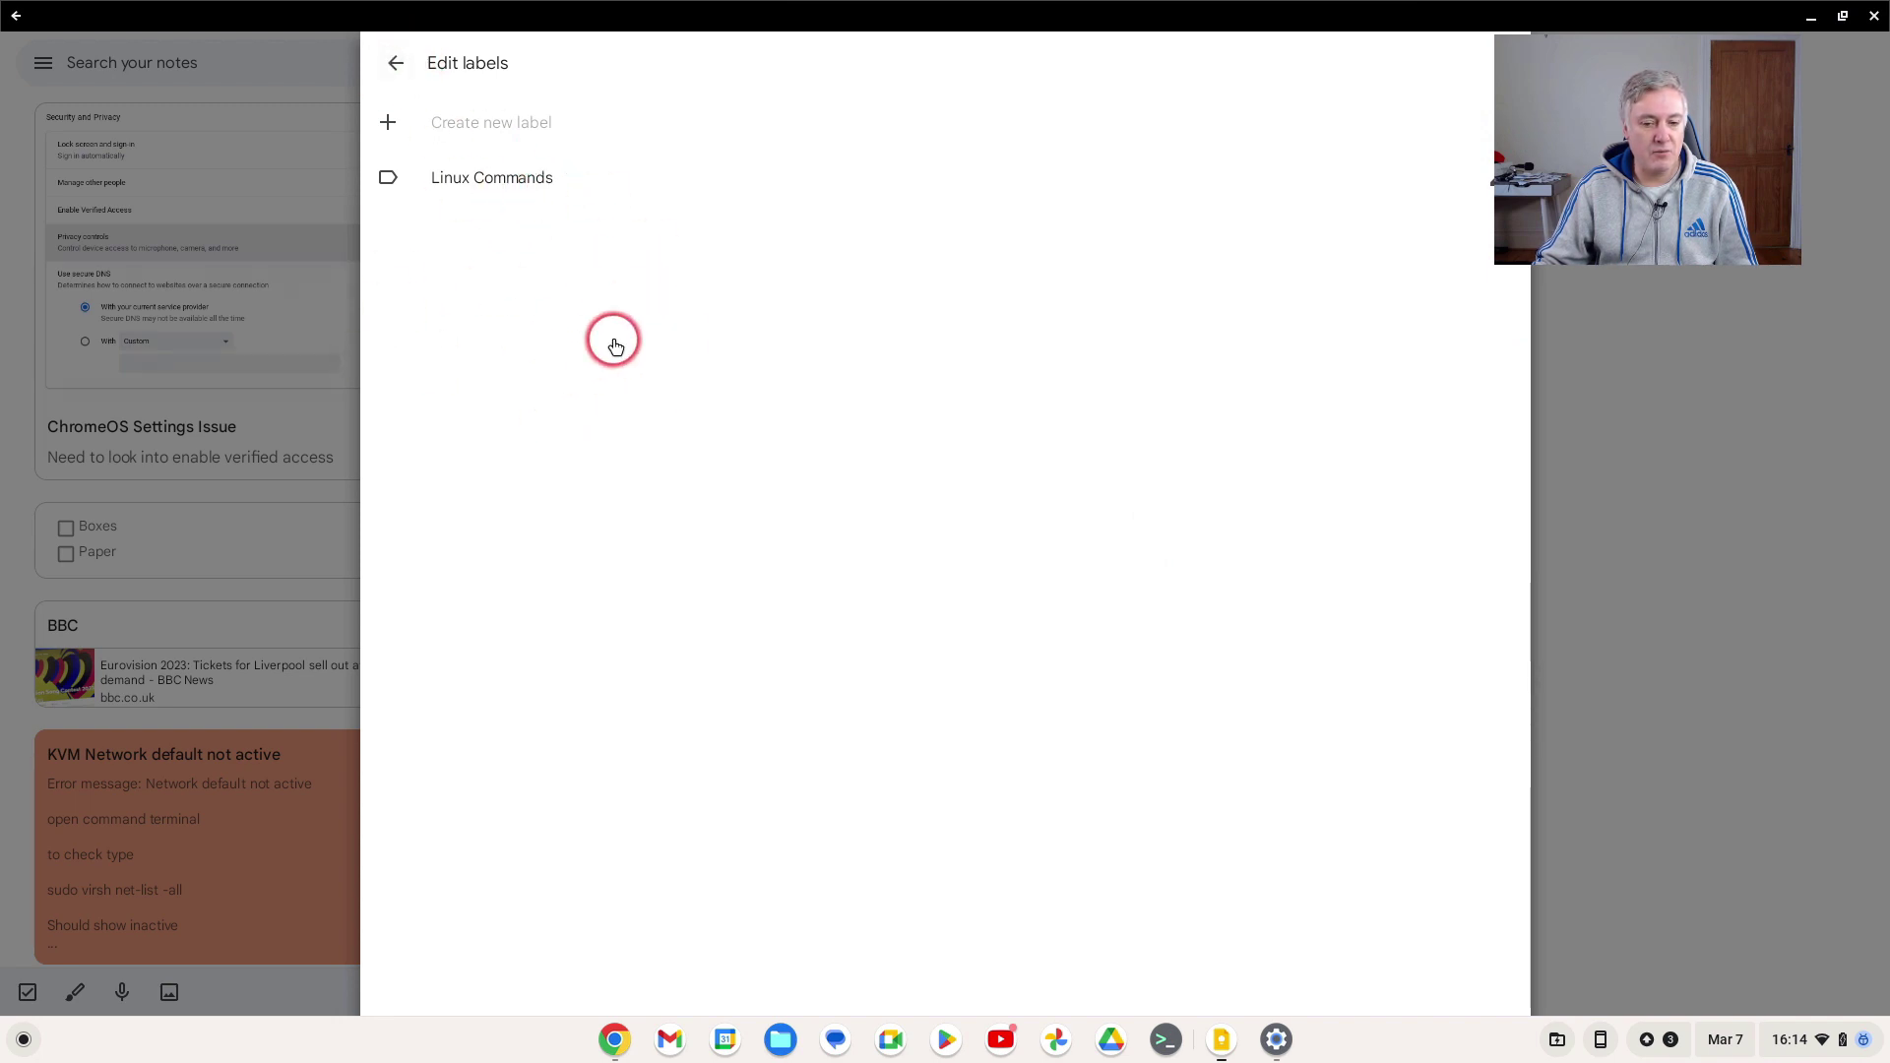
pyautogui.click(396, 66)
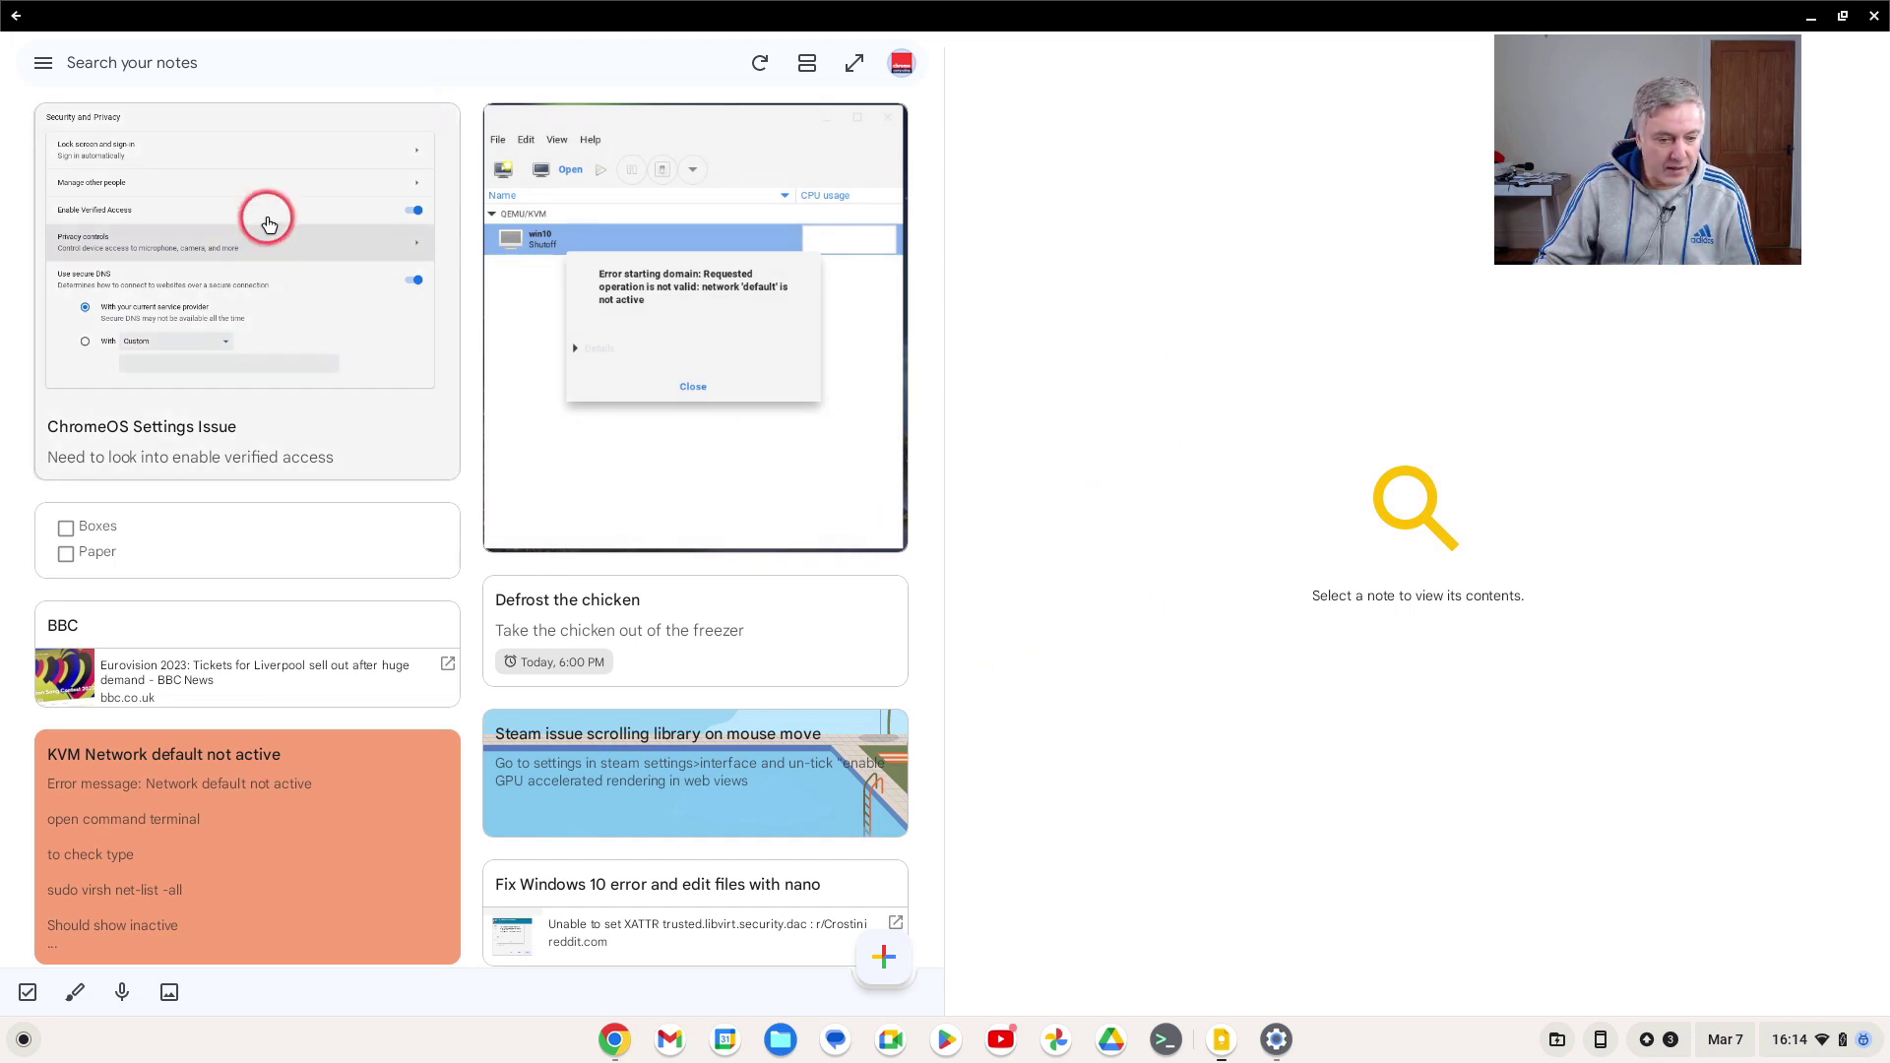
# - Open the "KVM Network default not active" note and remove its orange colour
pyautogui.scroll(-1, 349, 448)
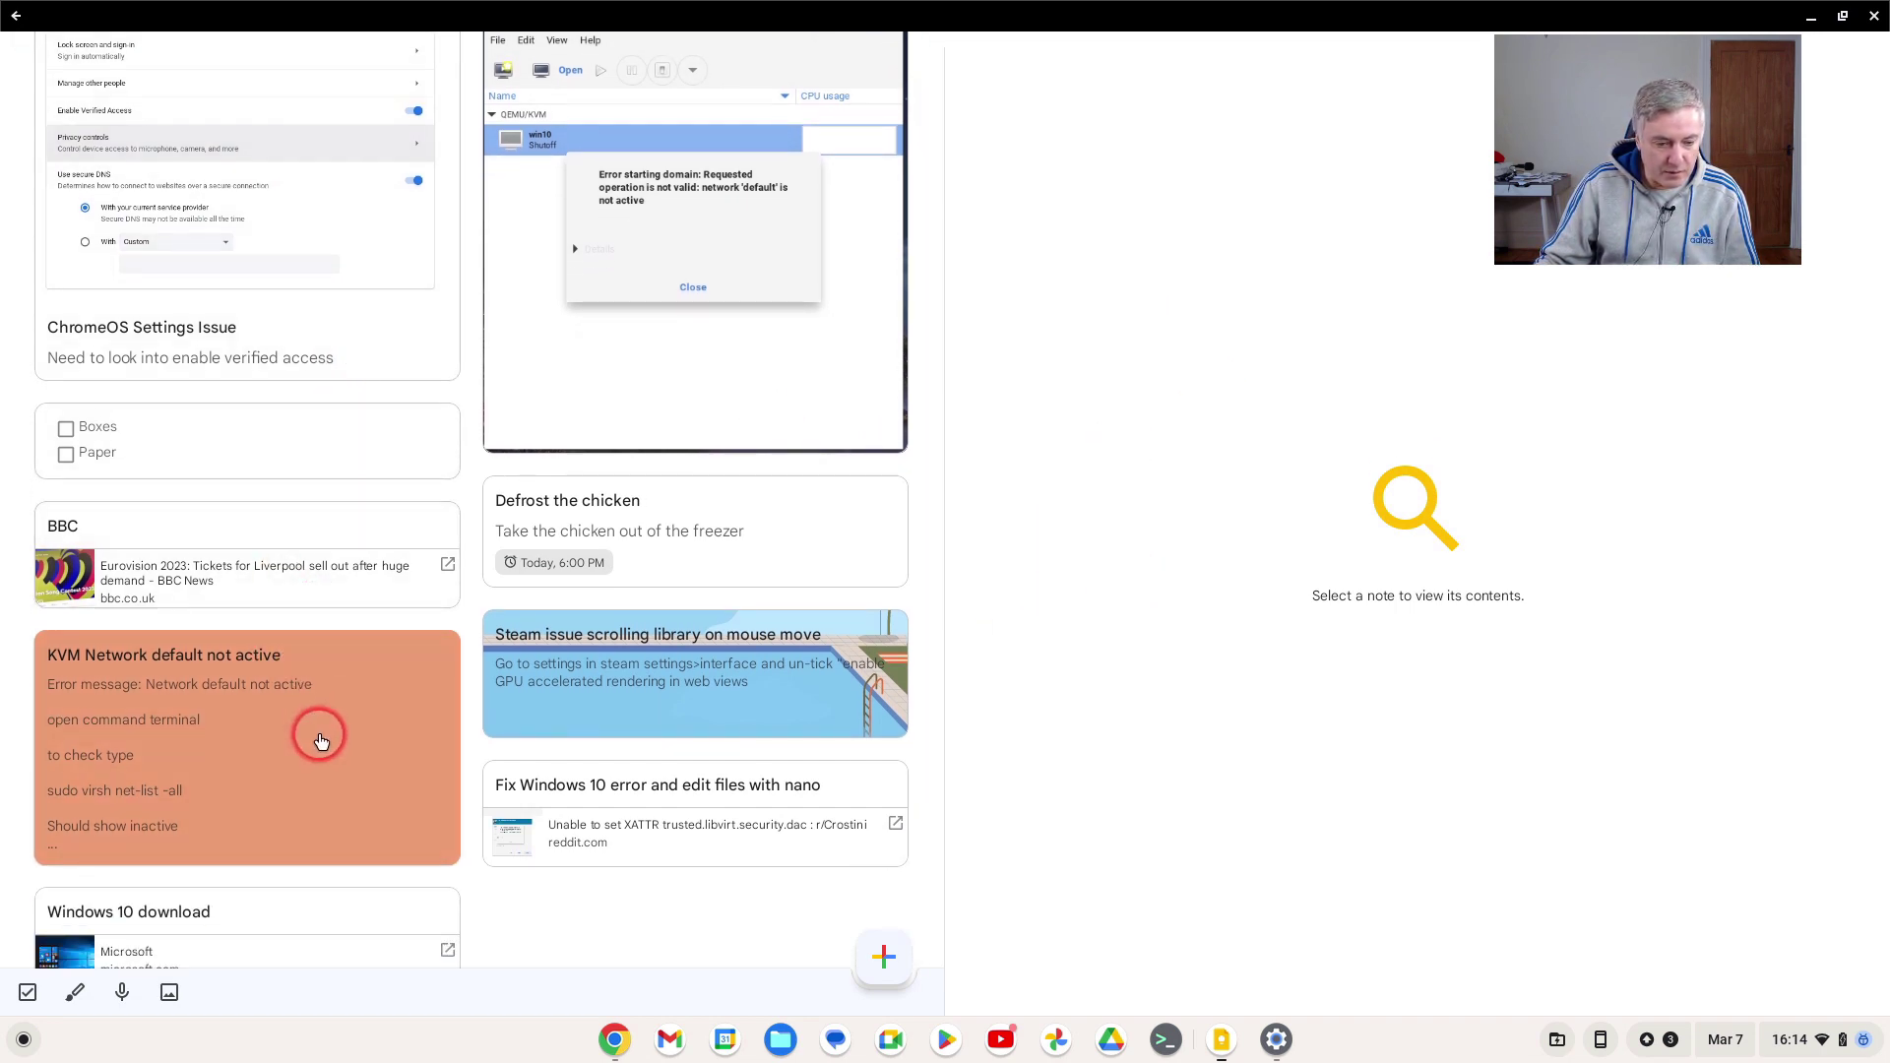
pyautogui.scroll(1, 403, 736)
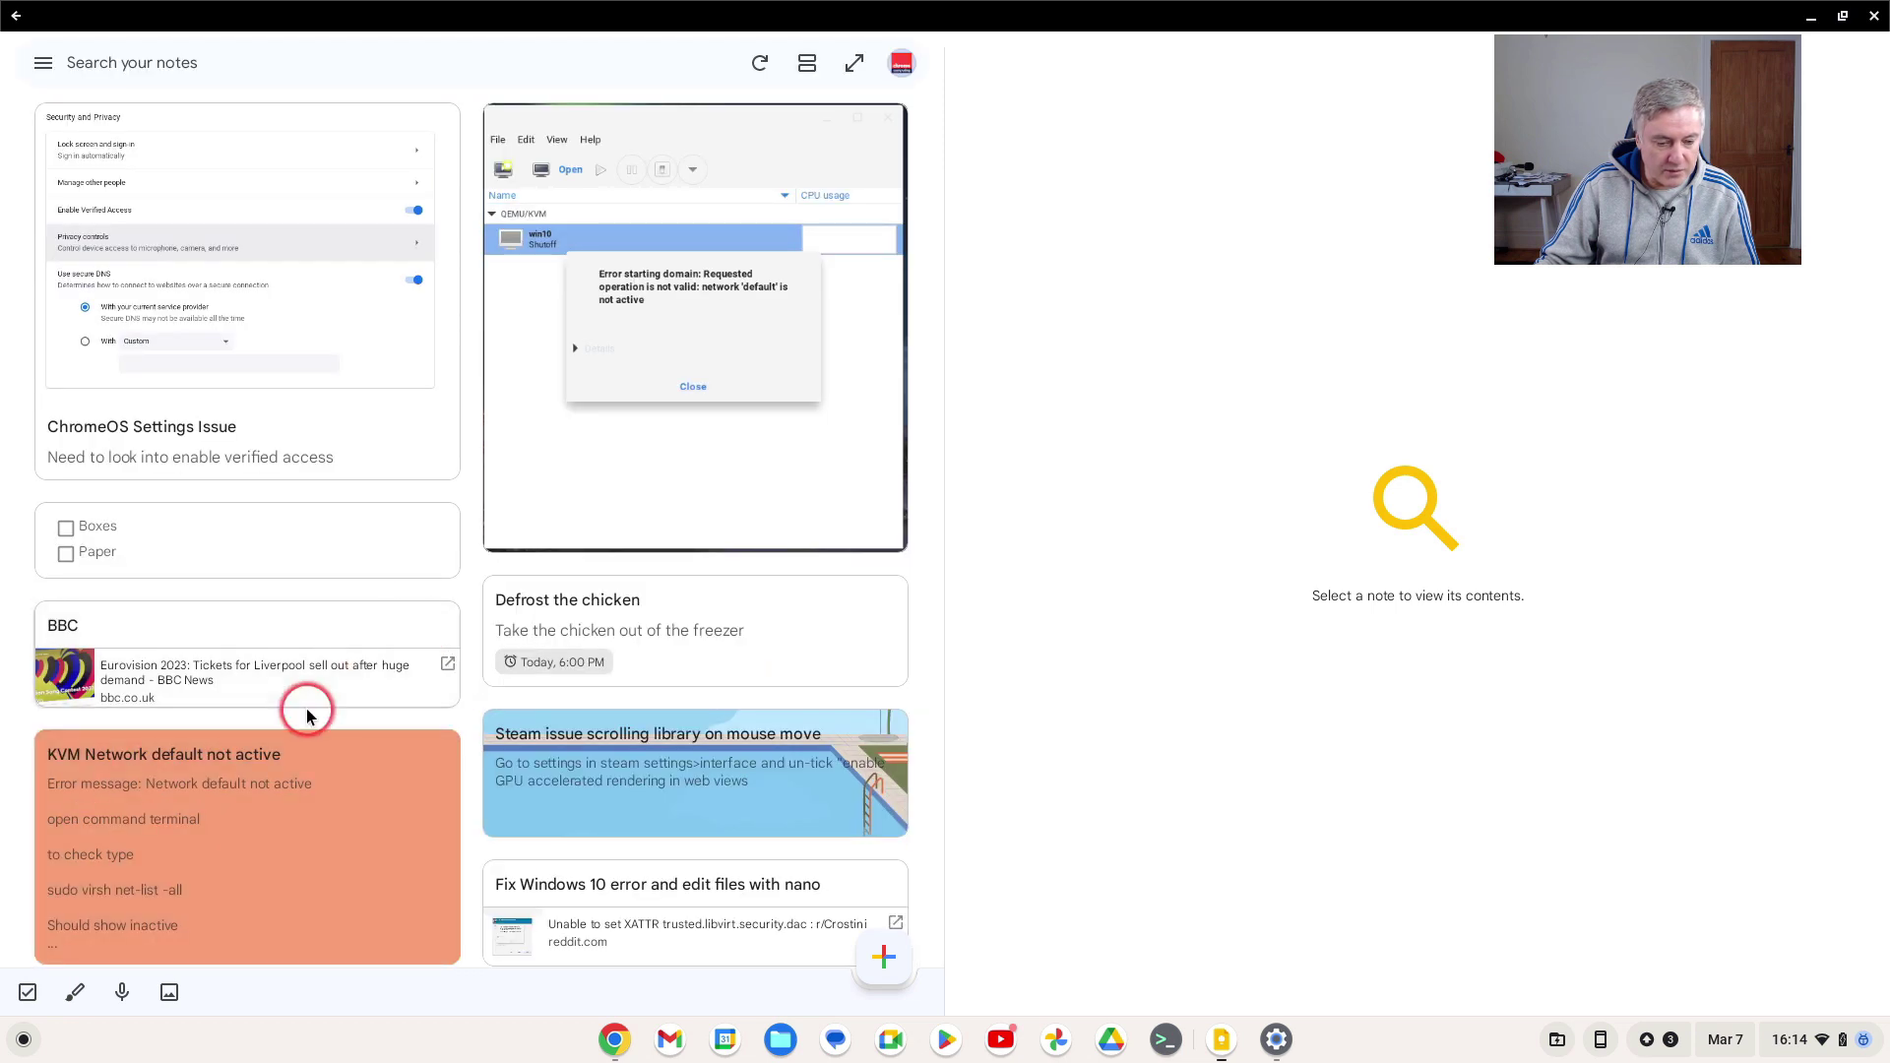
pyautogui.scroll(-1, 304, 725)
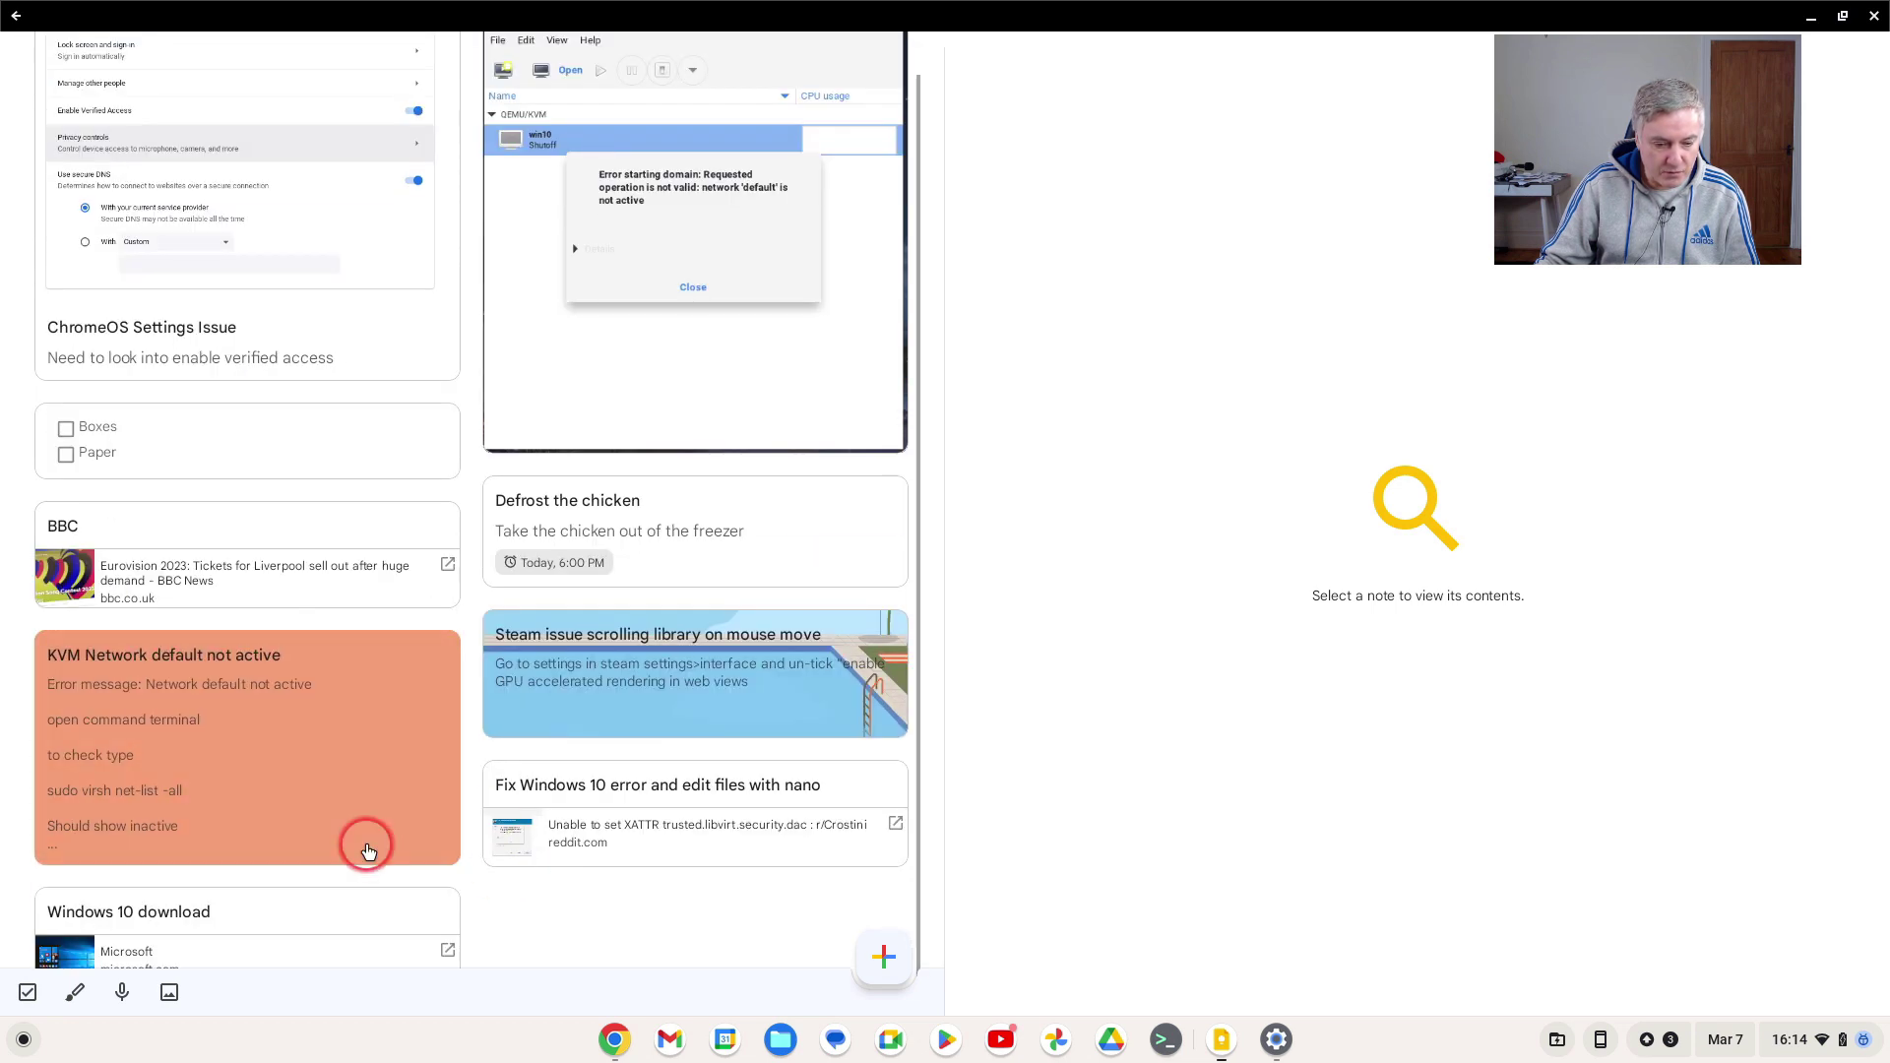
pyautogui.click(303, 750)
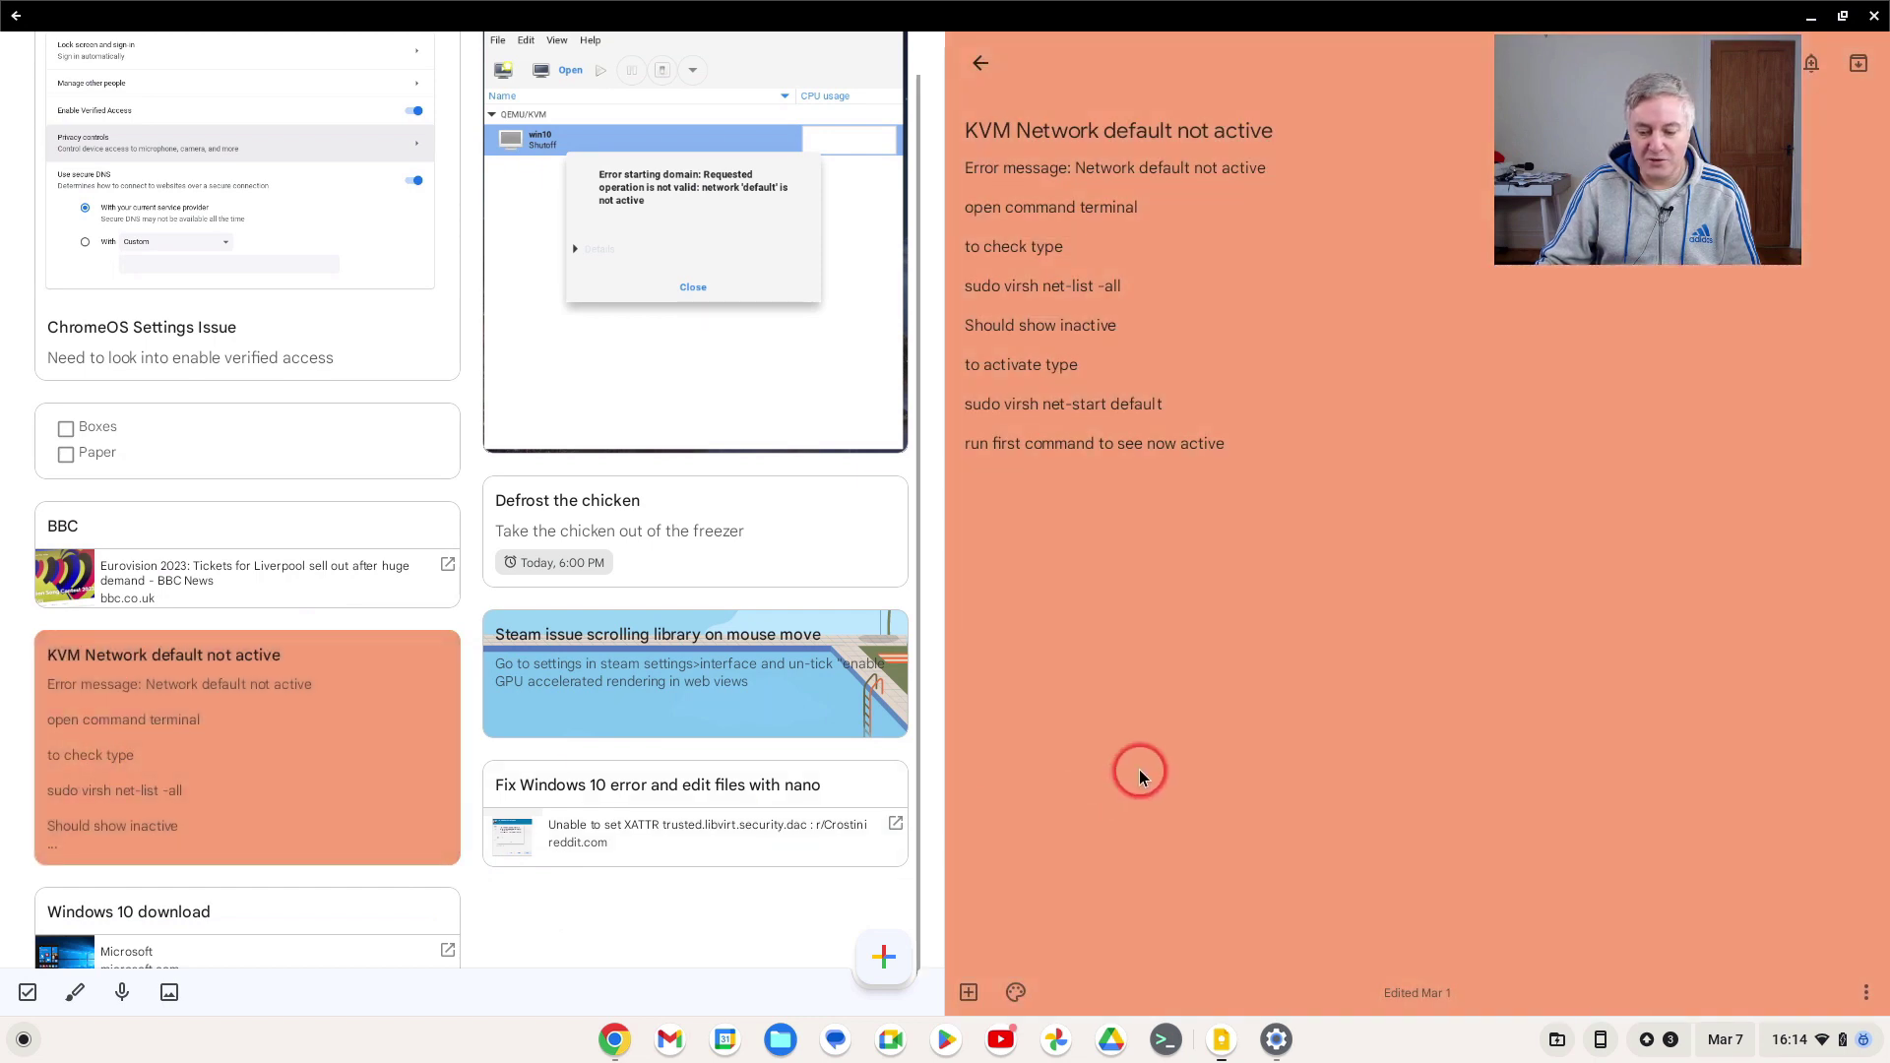
pyautogui.click(1004, 993)
pyautogui.click(1084, 961)
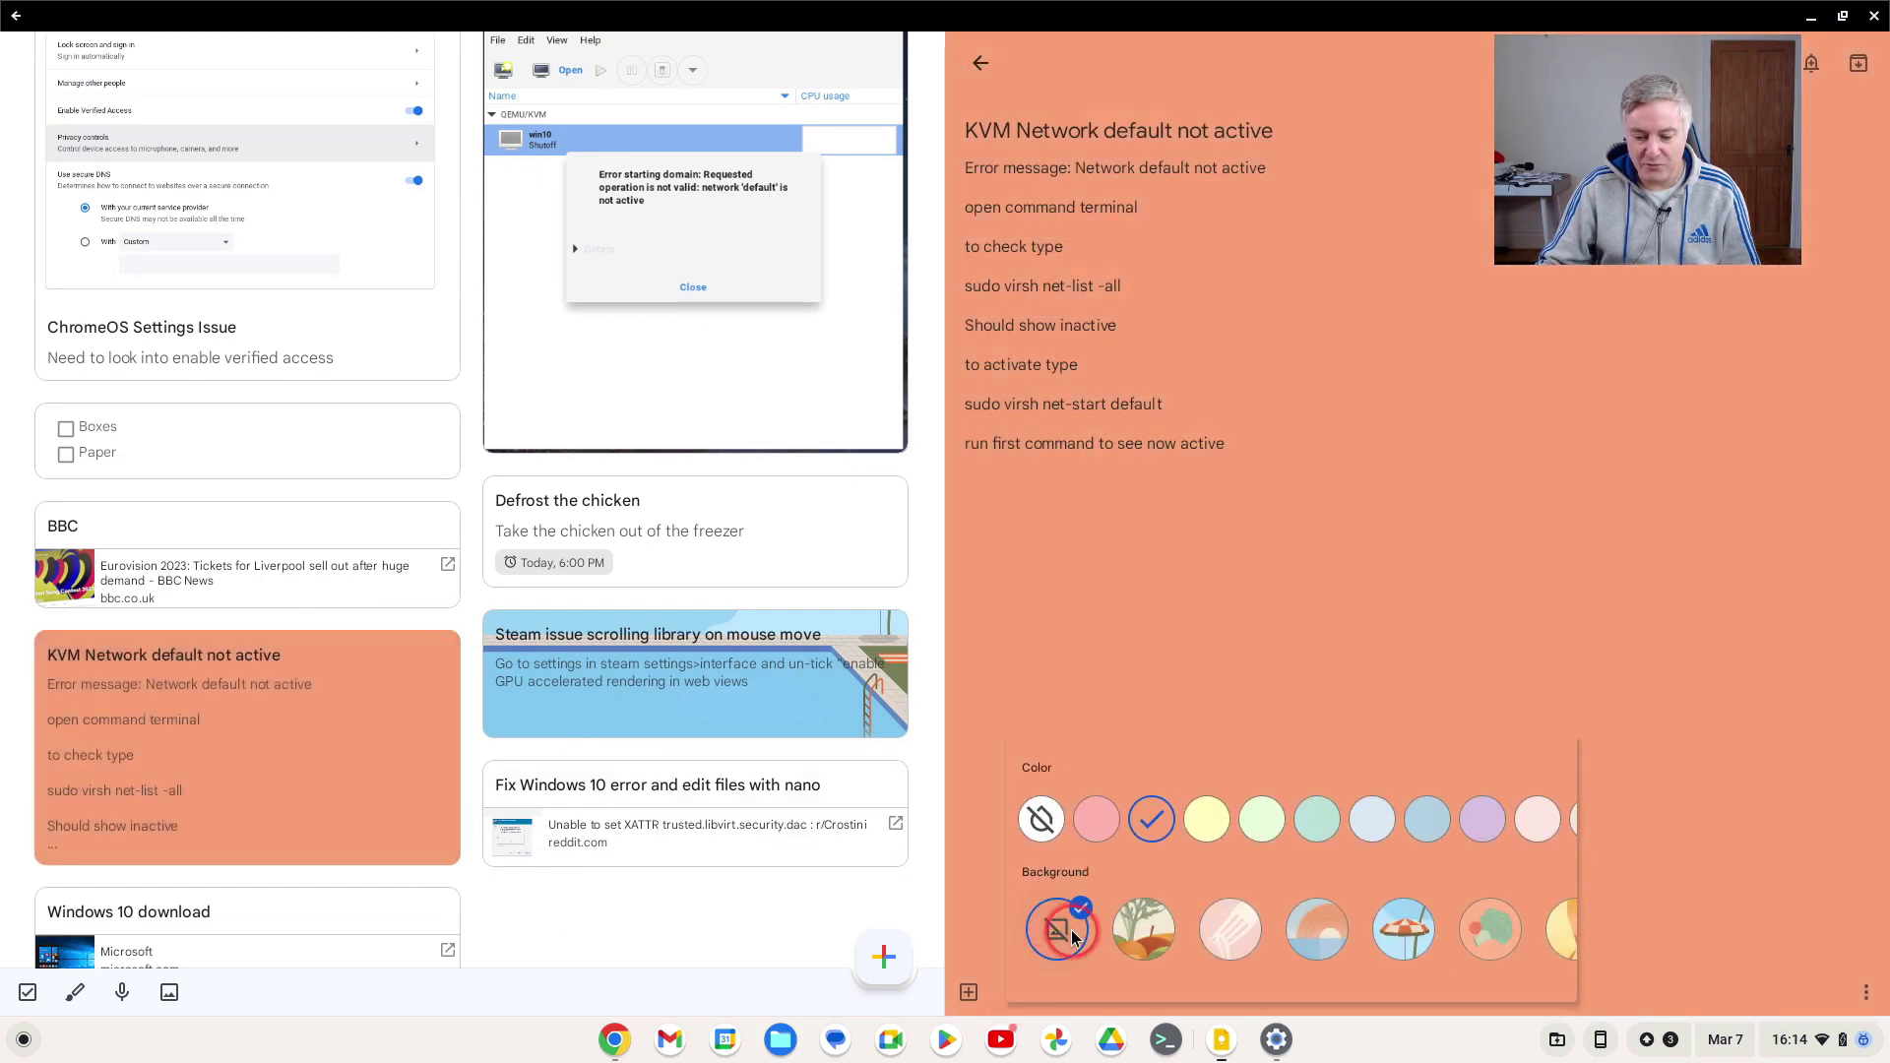
pyautogui.click(1041, 818)
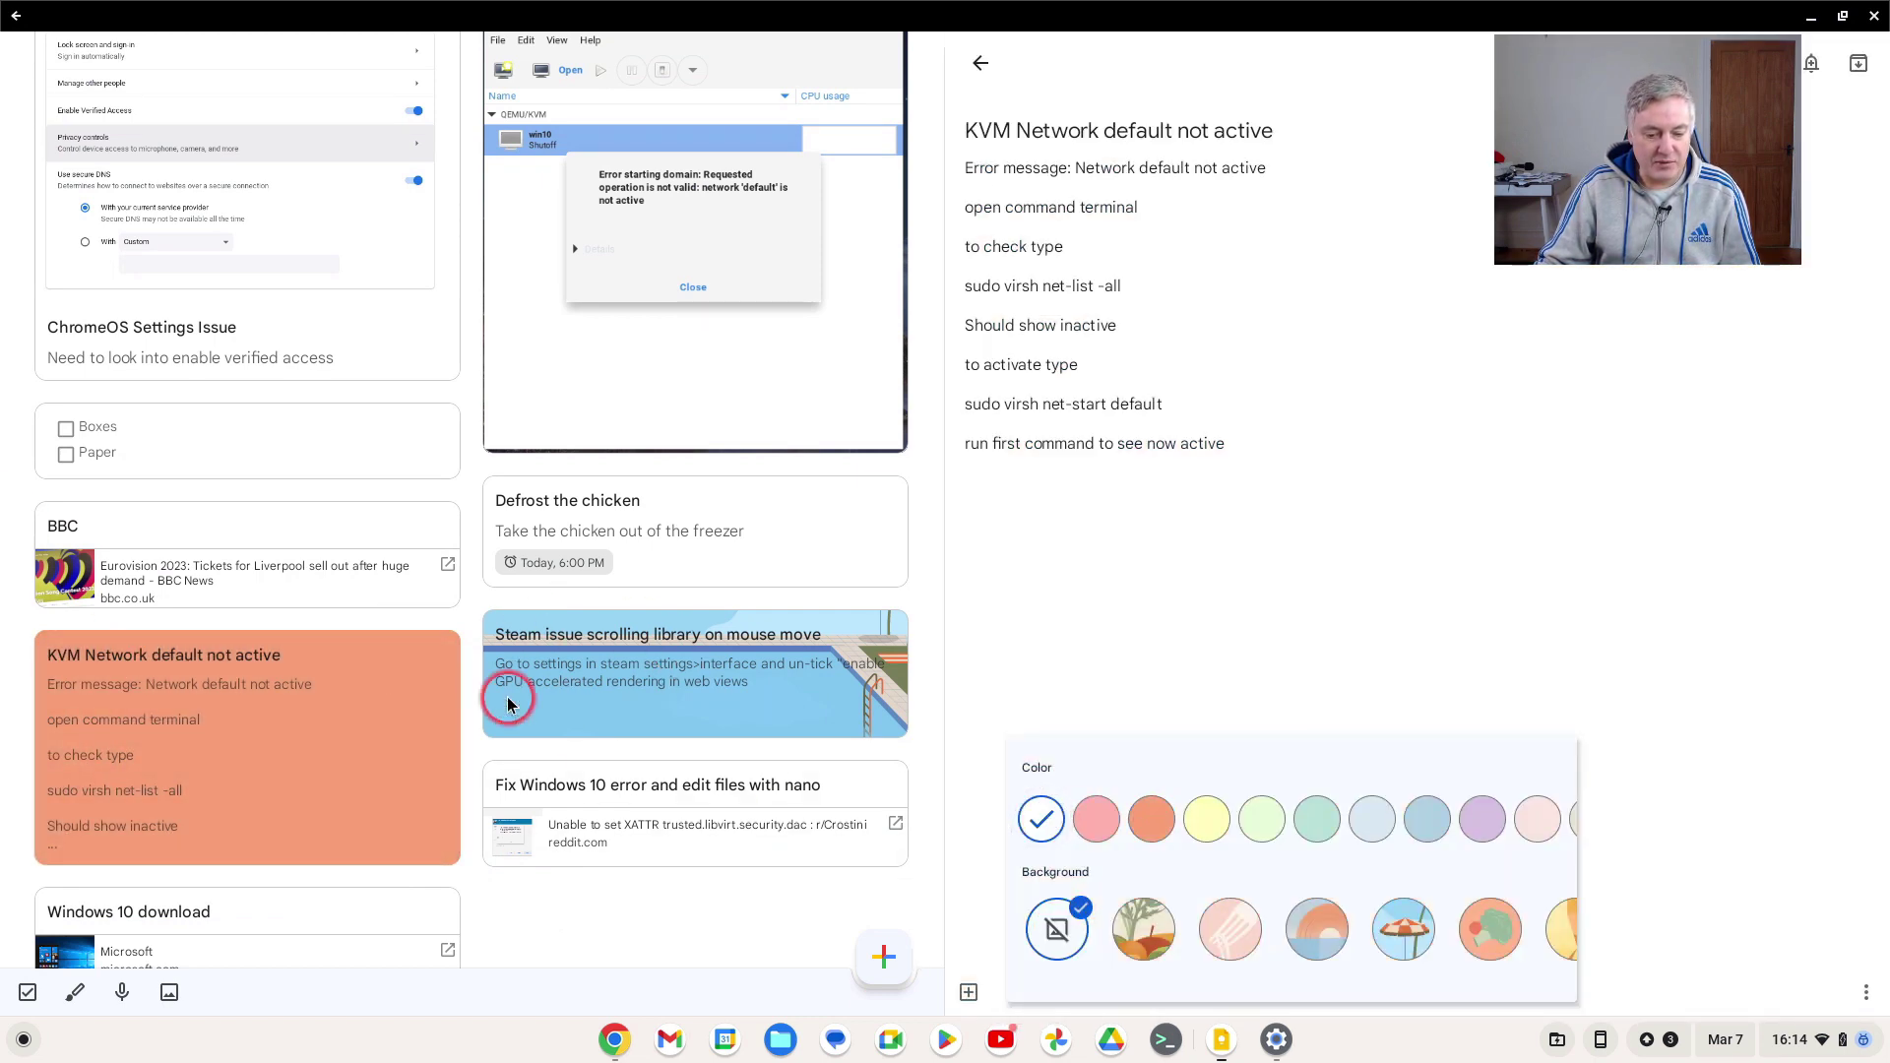
pyautogui.click(459, 748)
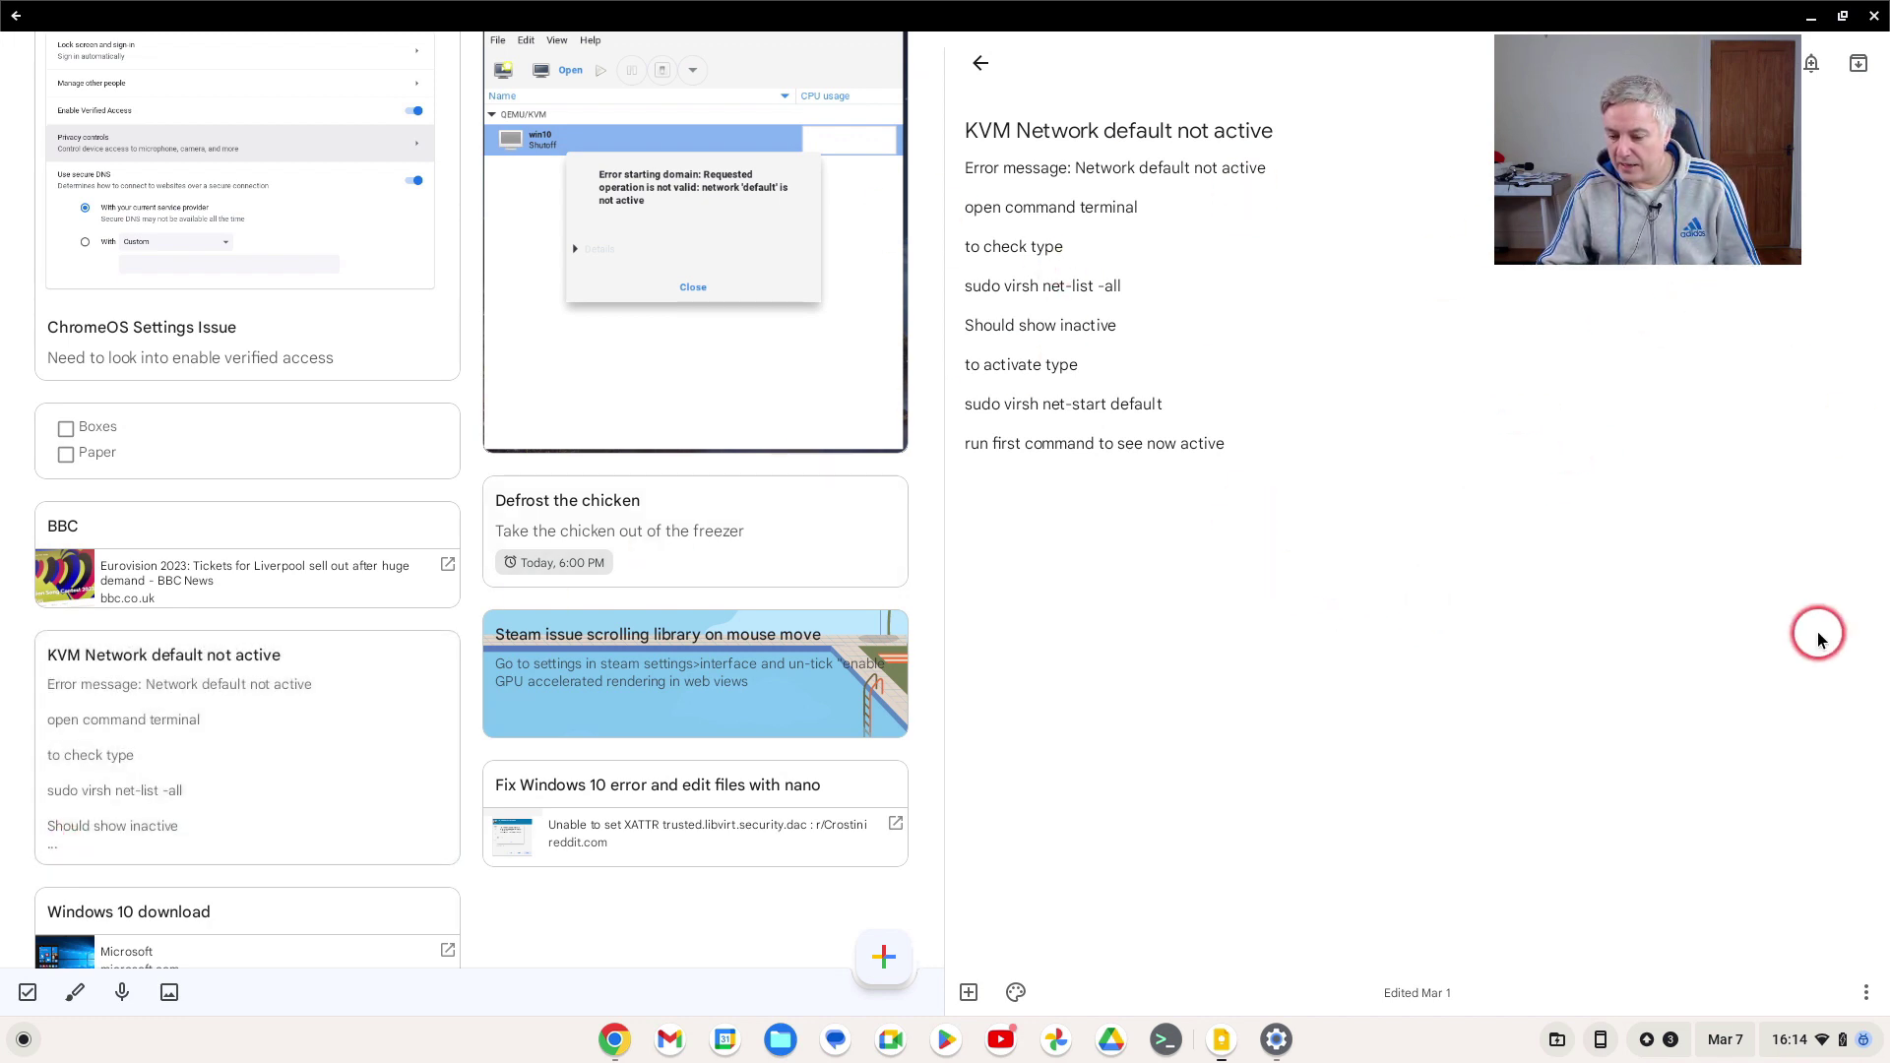
# - Assign the "Linux Commands" label to the "KVM Network default not active" note
pyautogui.click(1863, 994)
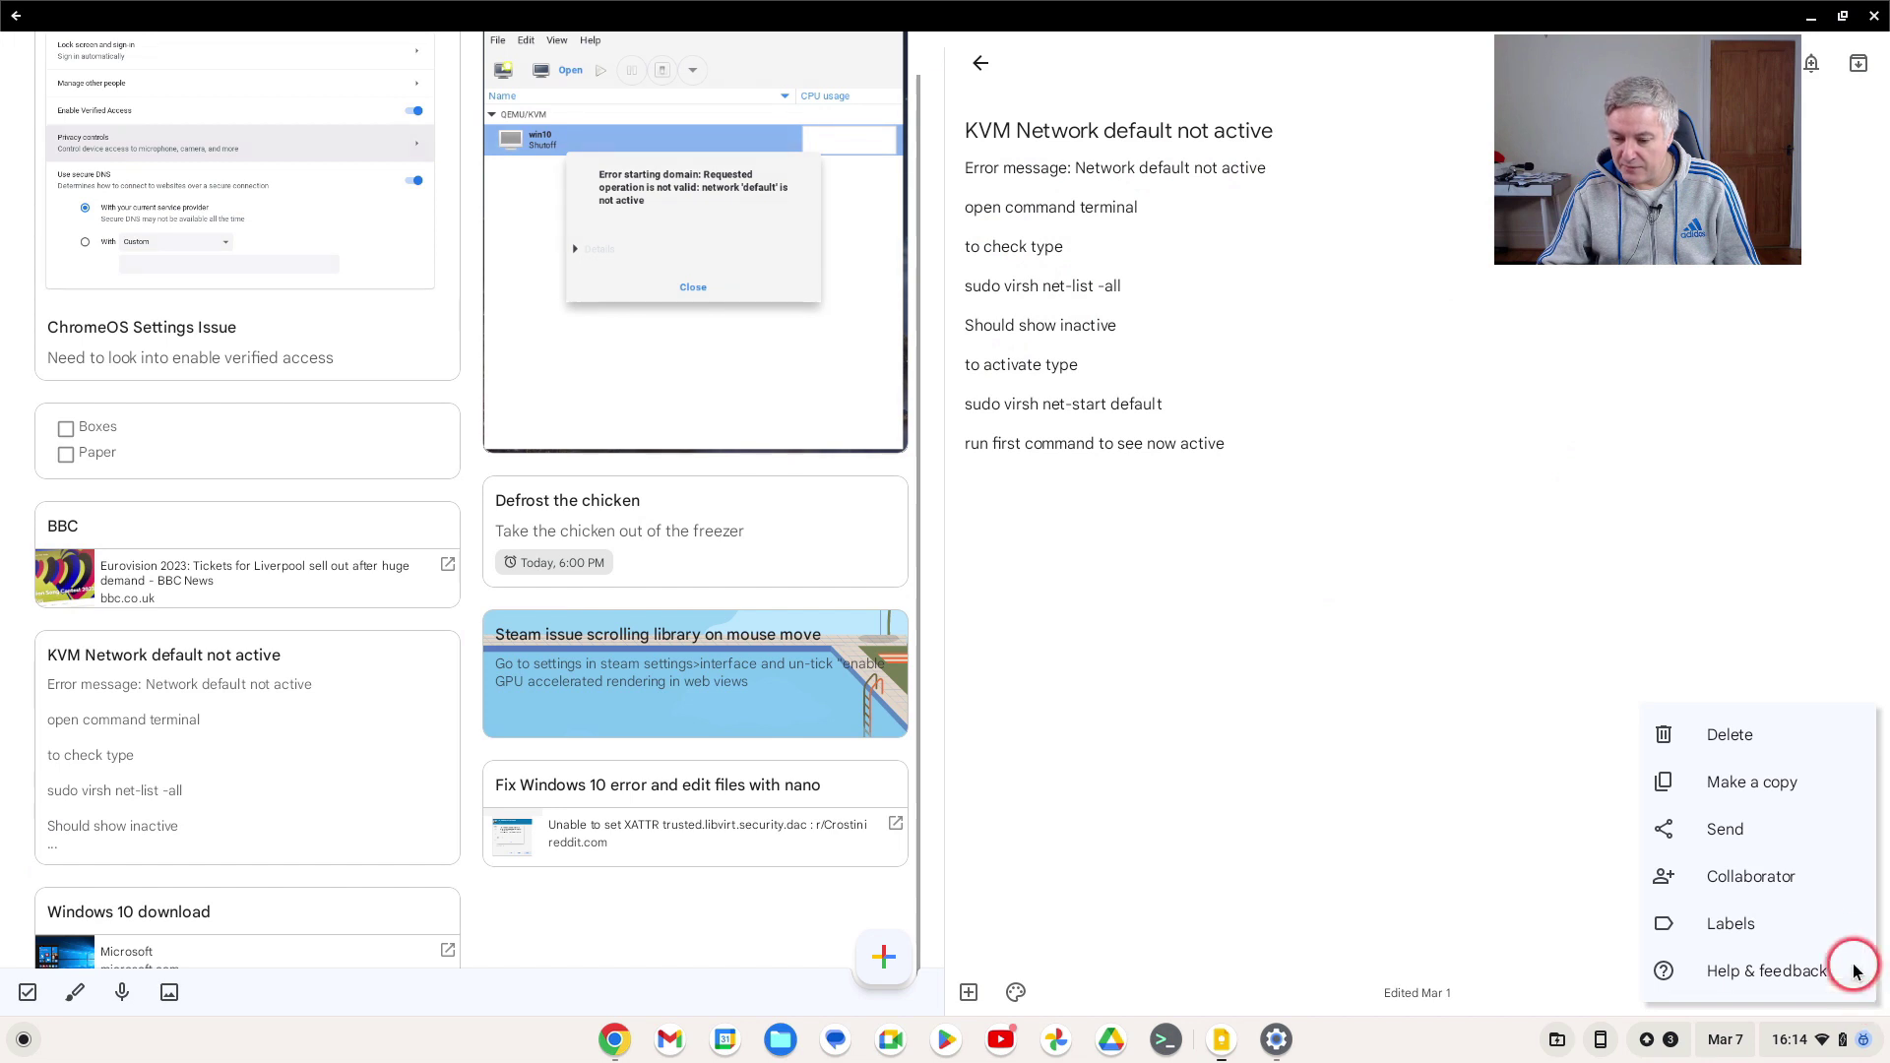
pyautogui.click(1732, 926)
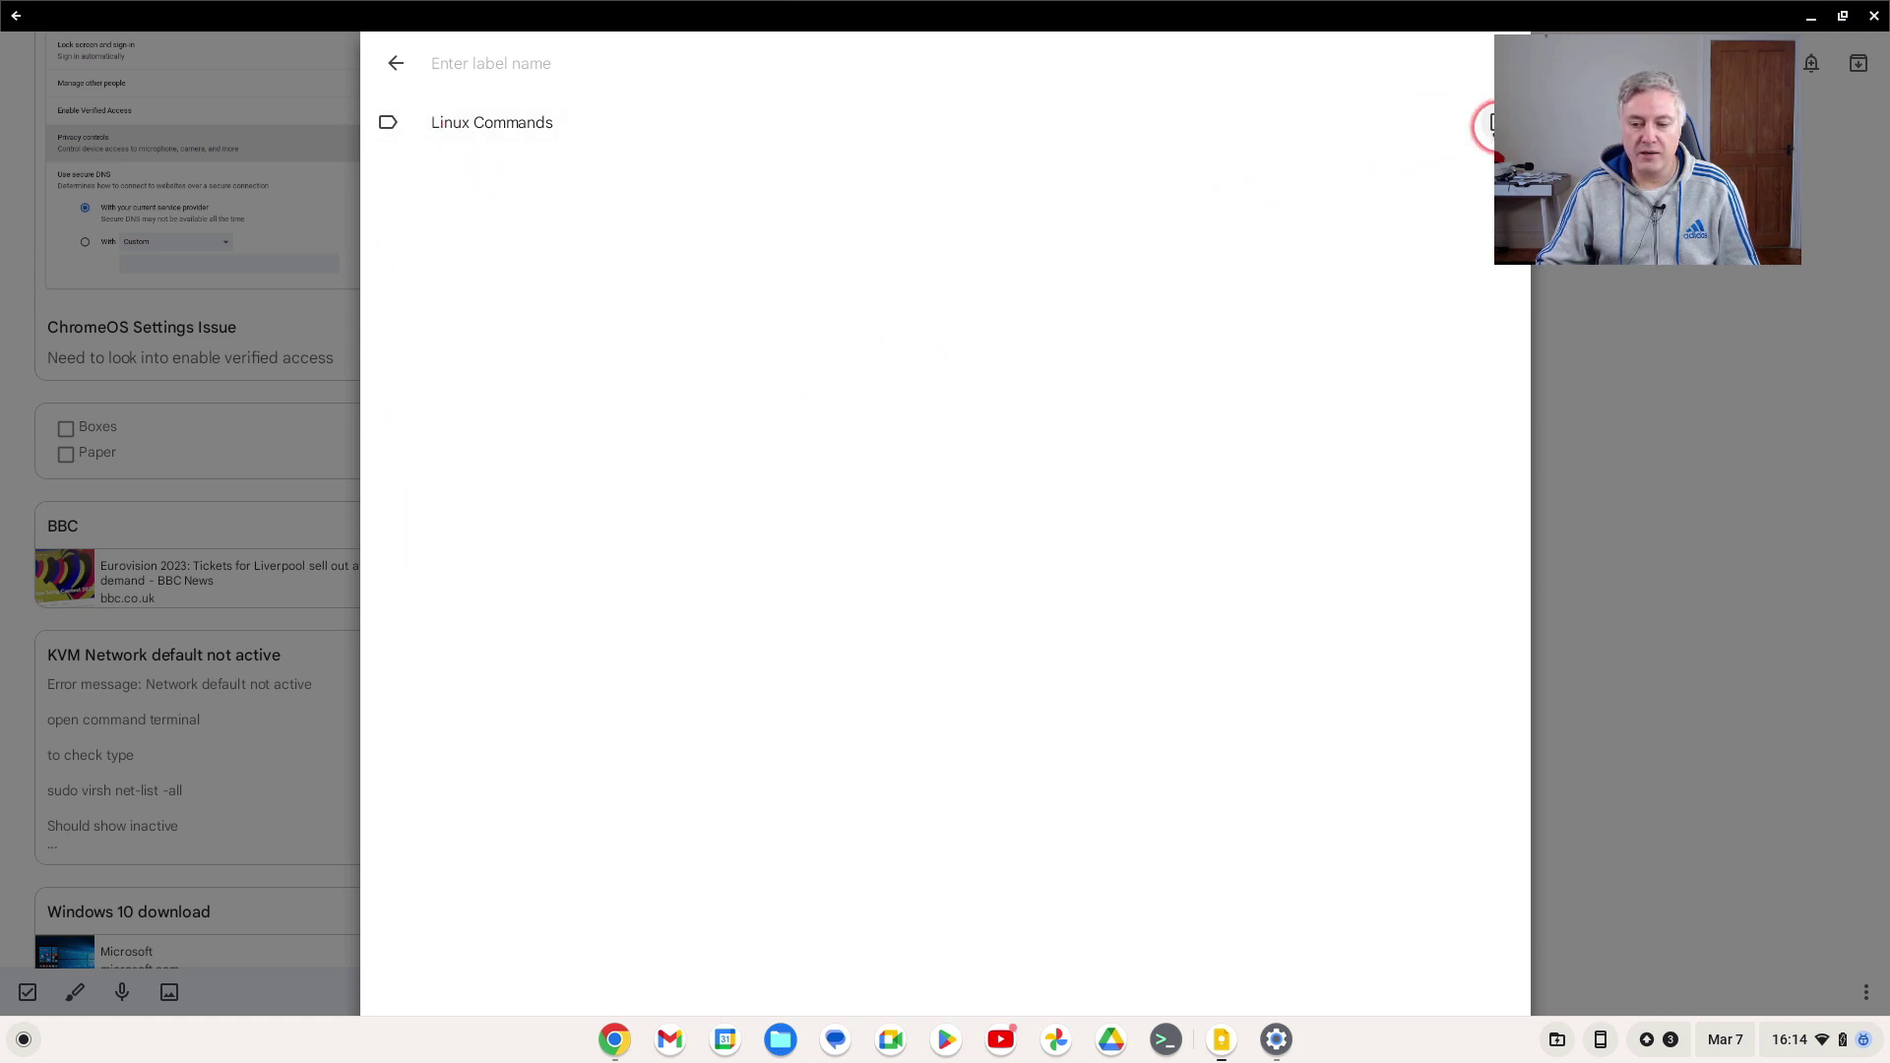
pyautogui.click(1489, 125)
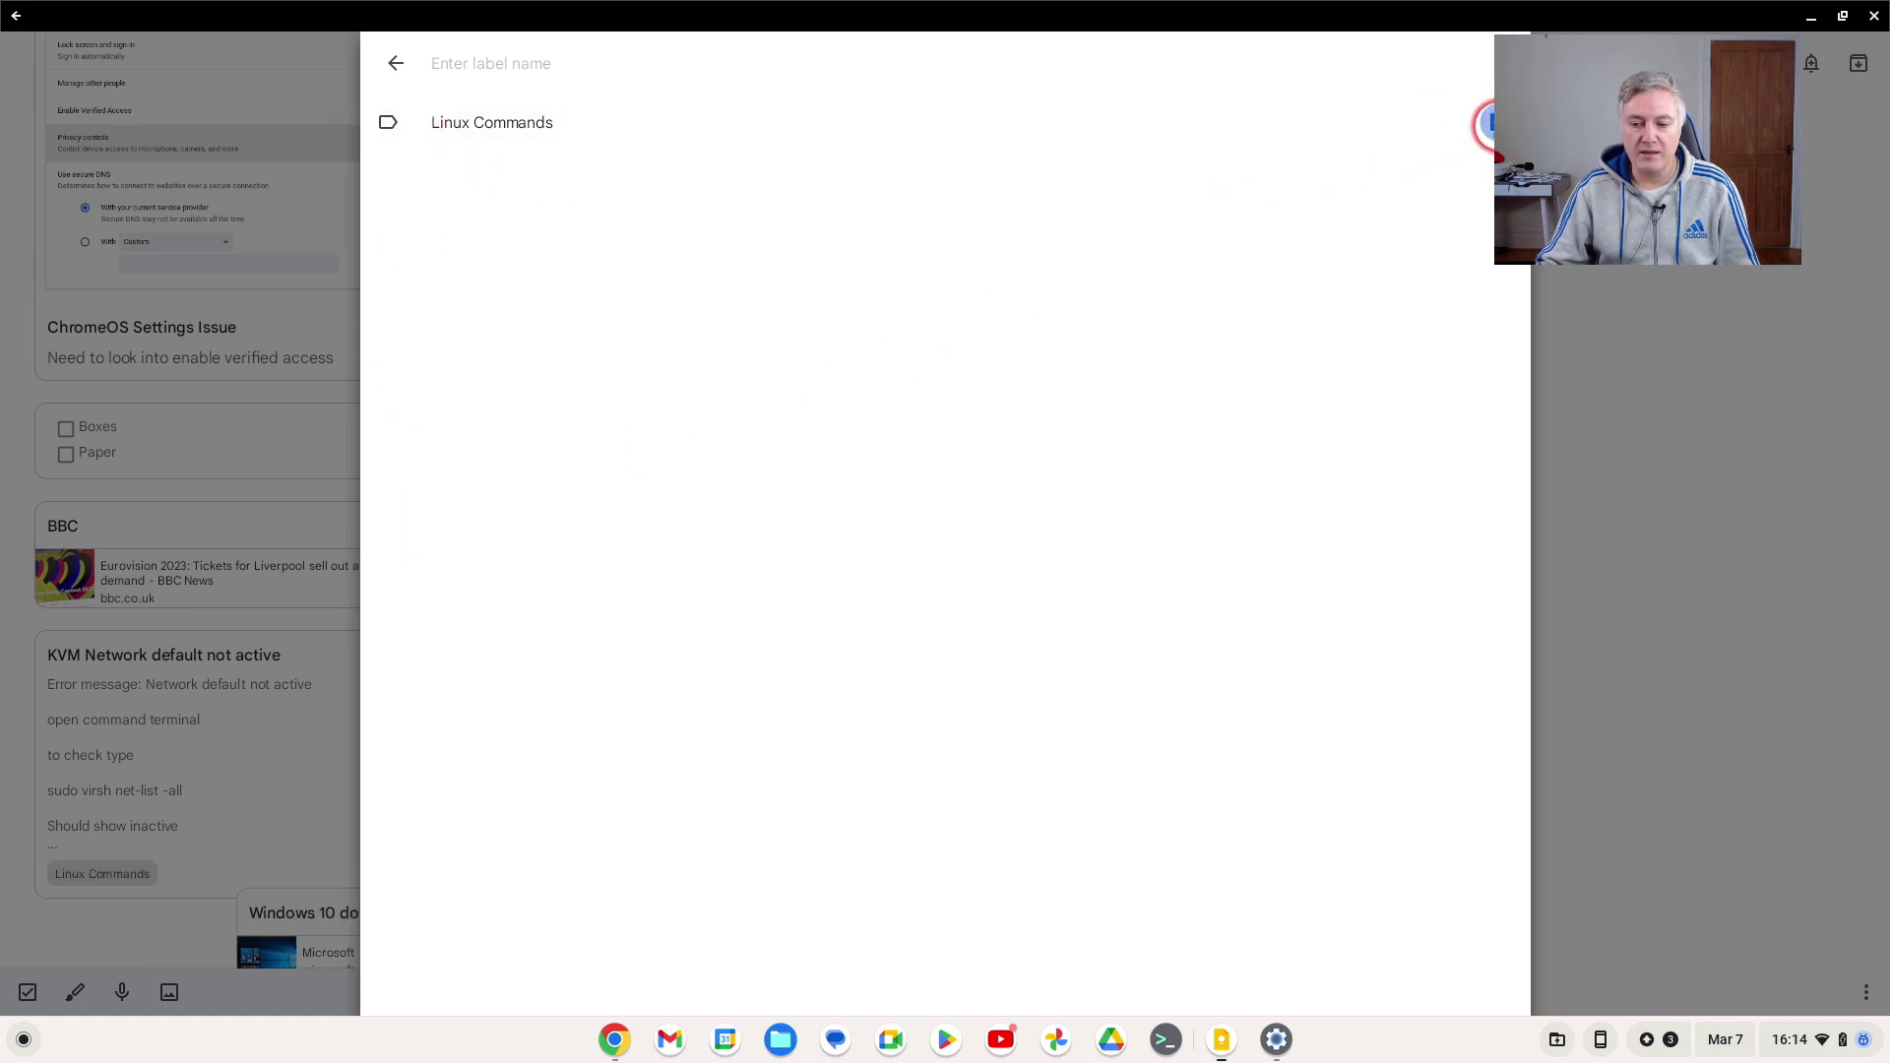
# - Leave the label selection and the "KVM Network default not active" note, then exit the Keep Notes app
pyautogui.click(394, 63)
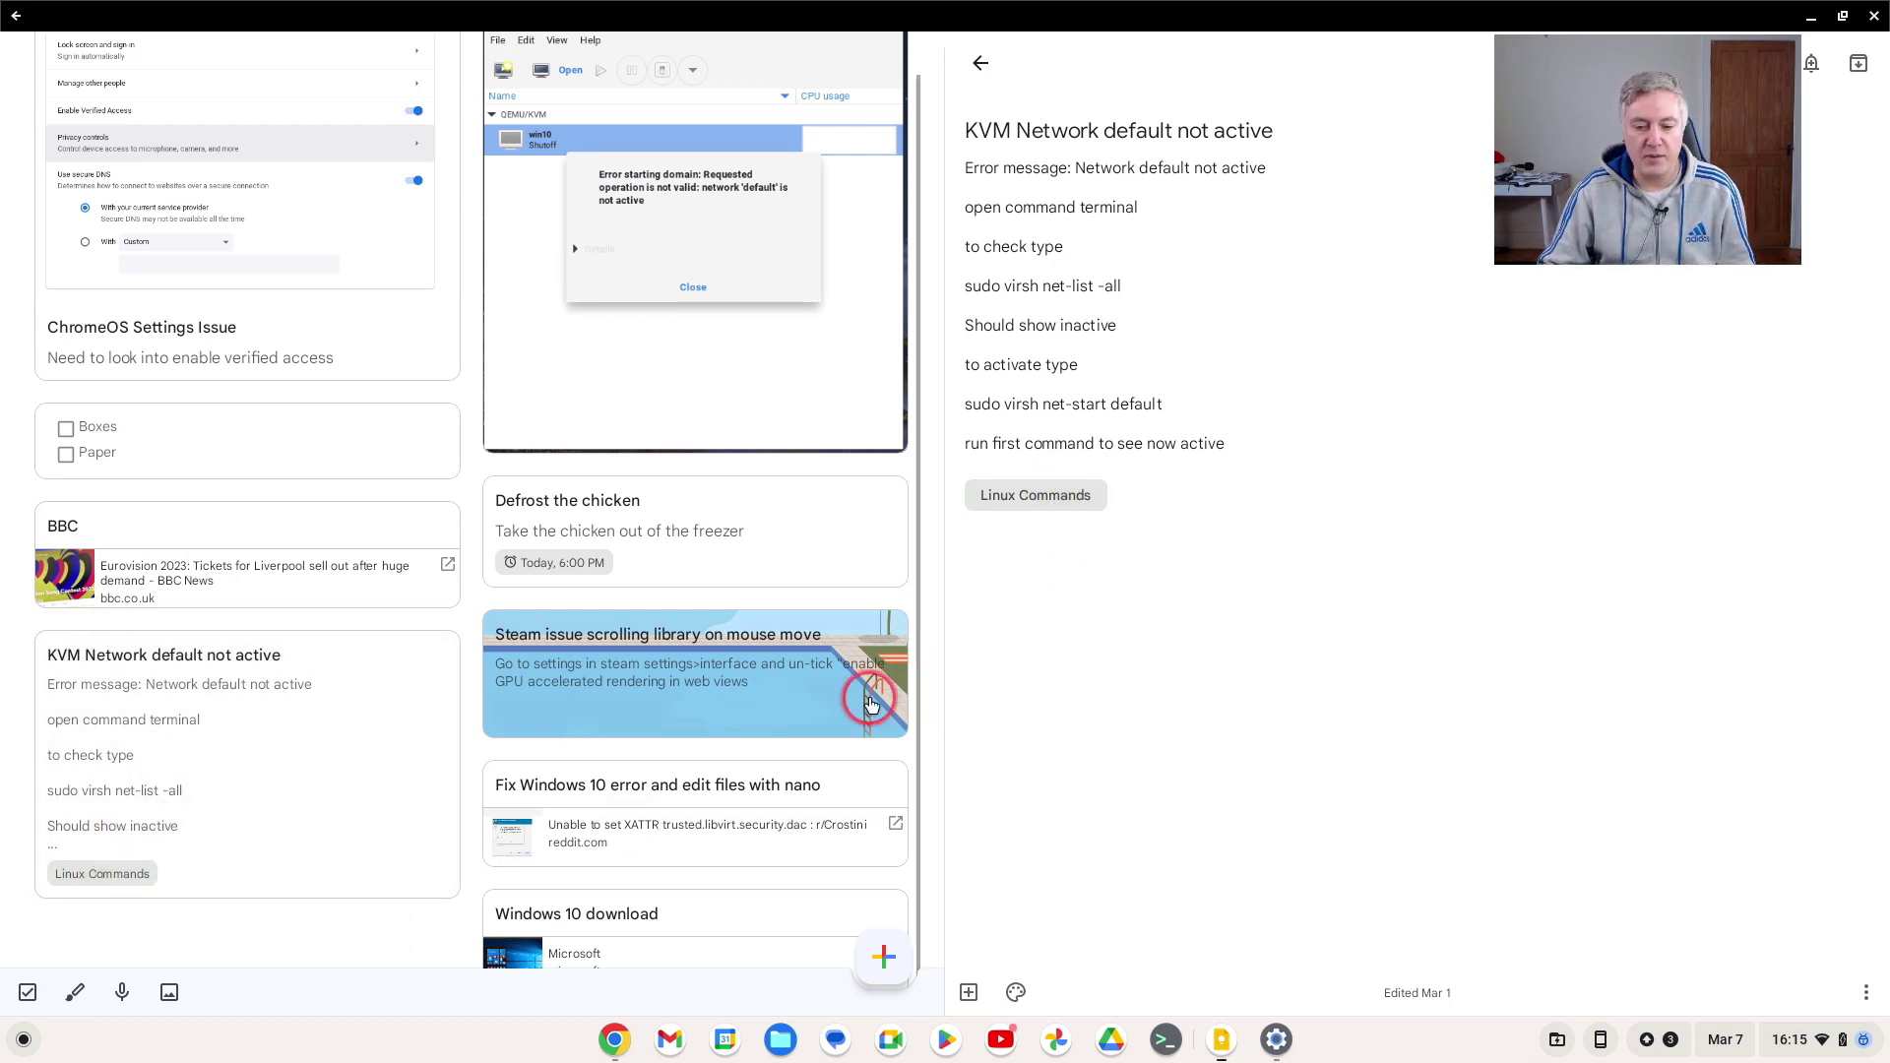
pyautogui.click(15, 19)
pyautogui.click(15, 19)
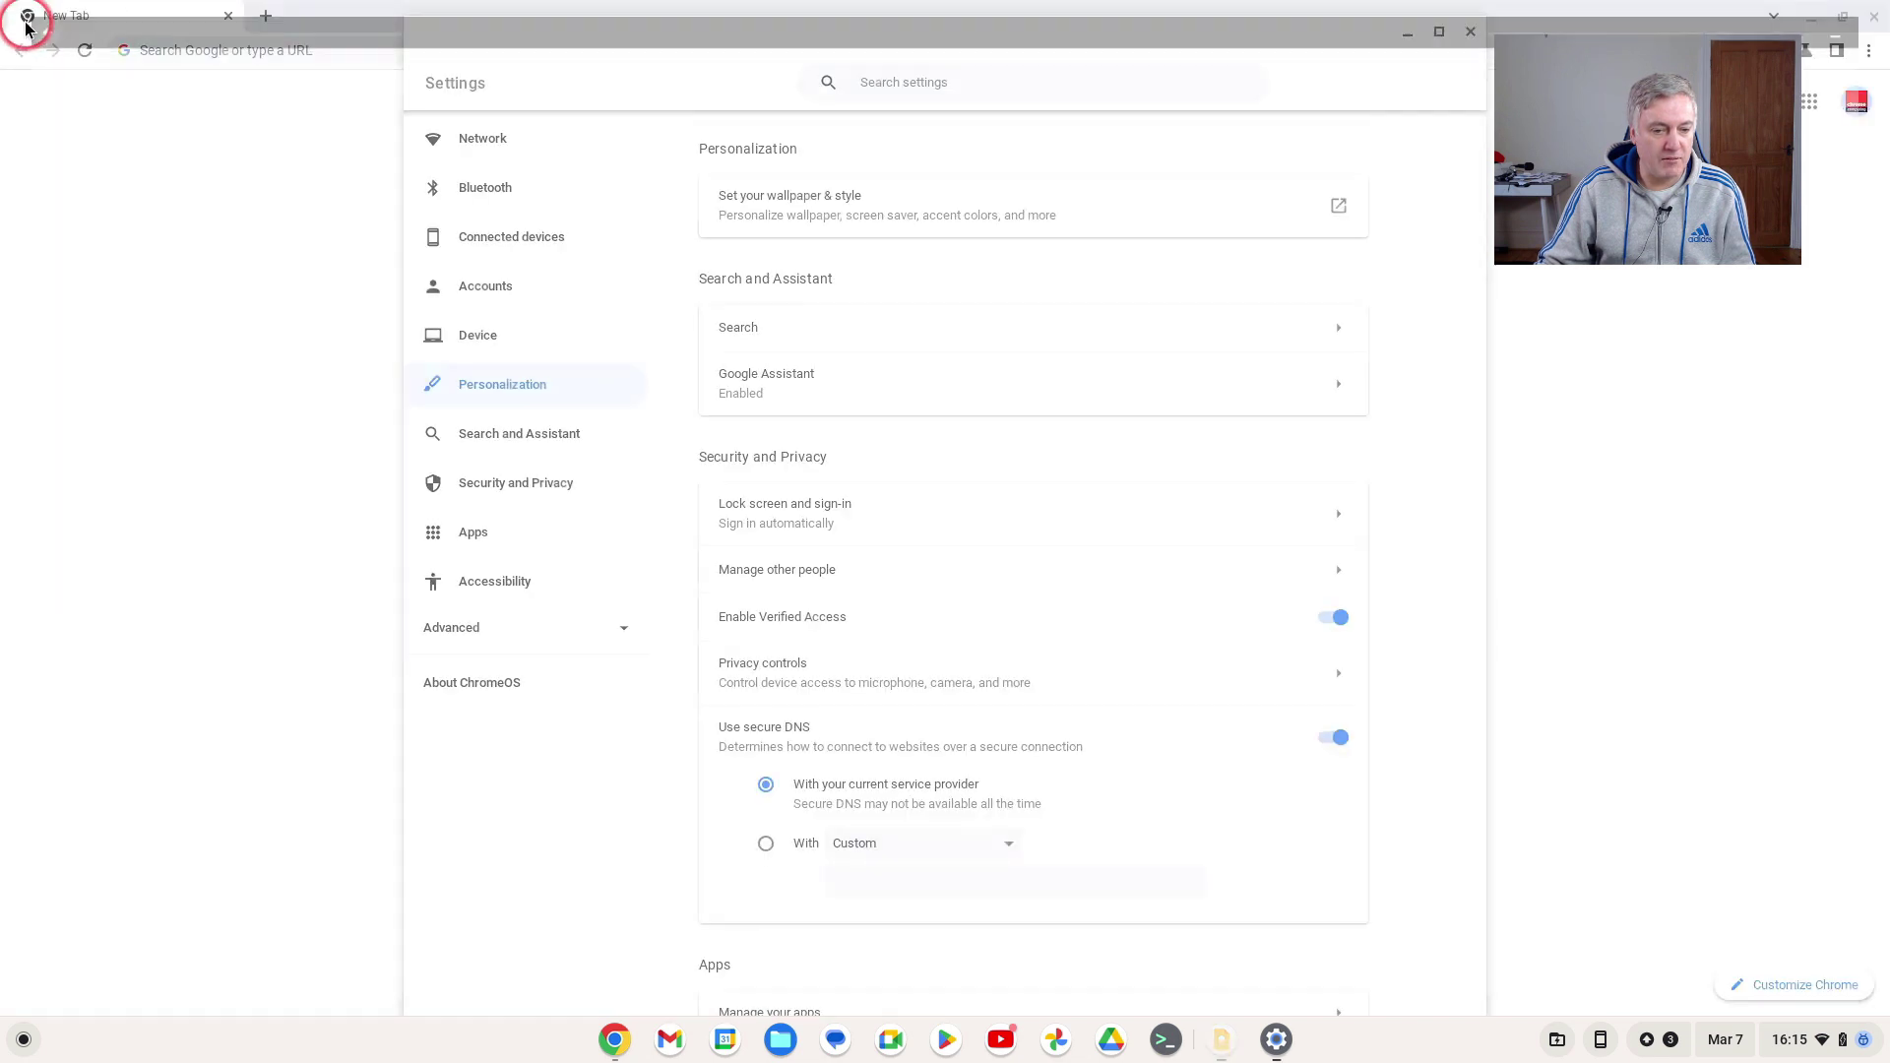
# - Relaunch the Keep Notes app and show only the notes labelled "Linux Commands"
pyautogui.click(24, 1042)
pyautogui.click(183, 619)
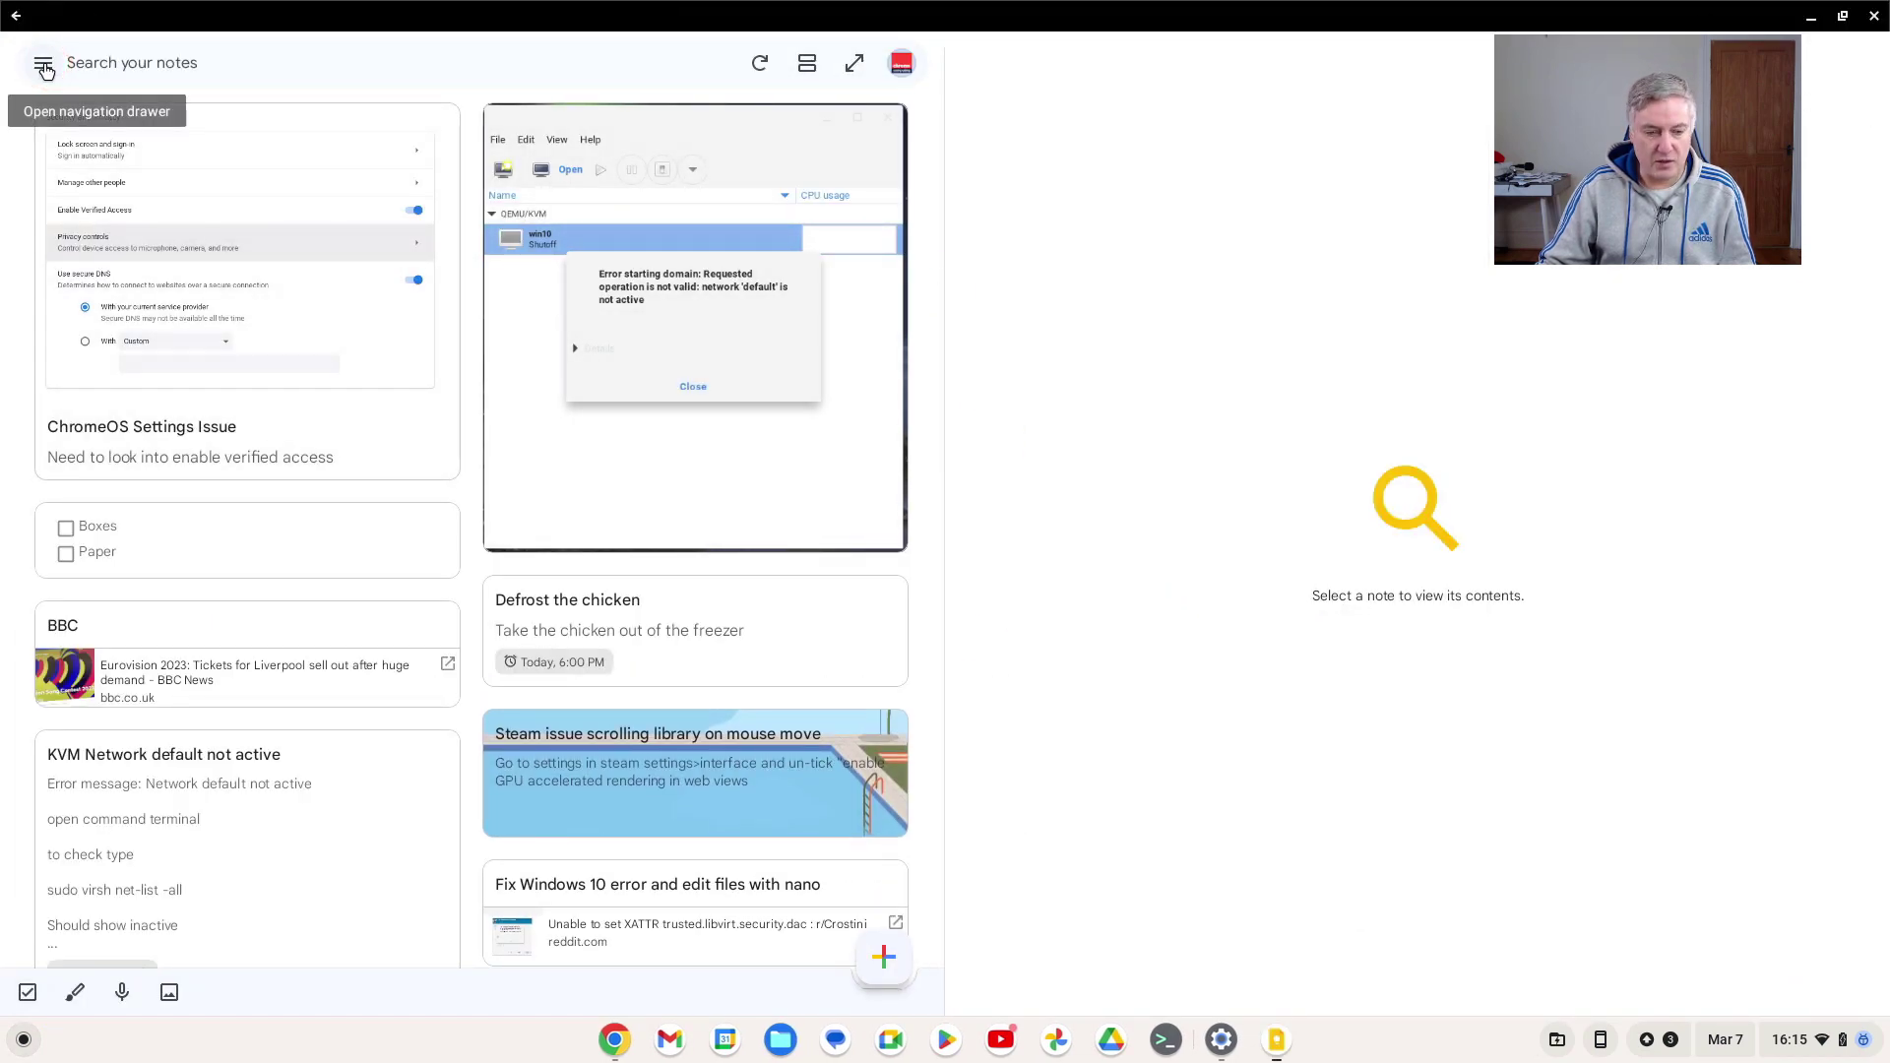
pyautogui.click(44, 66)
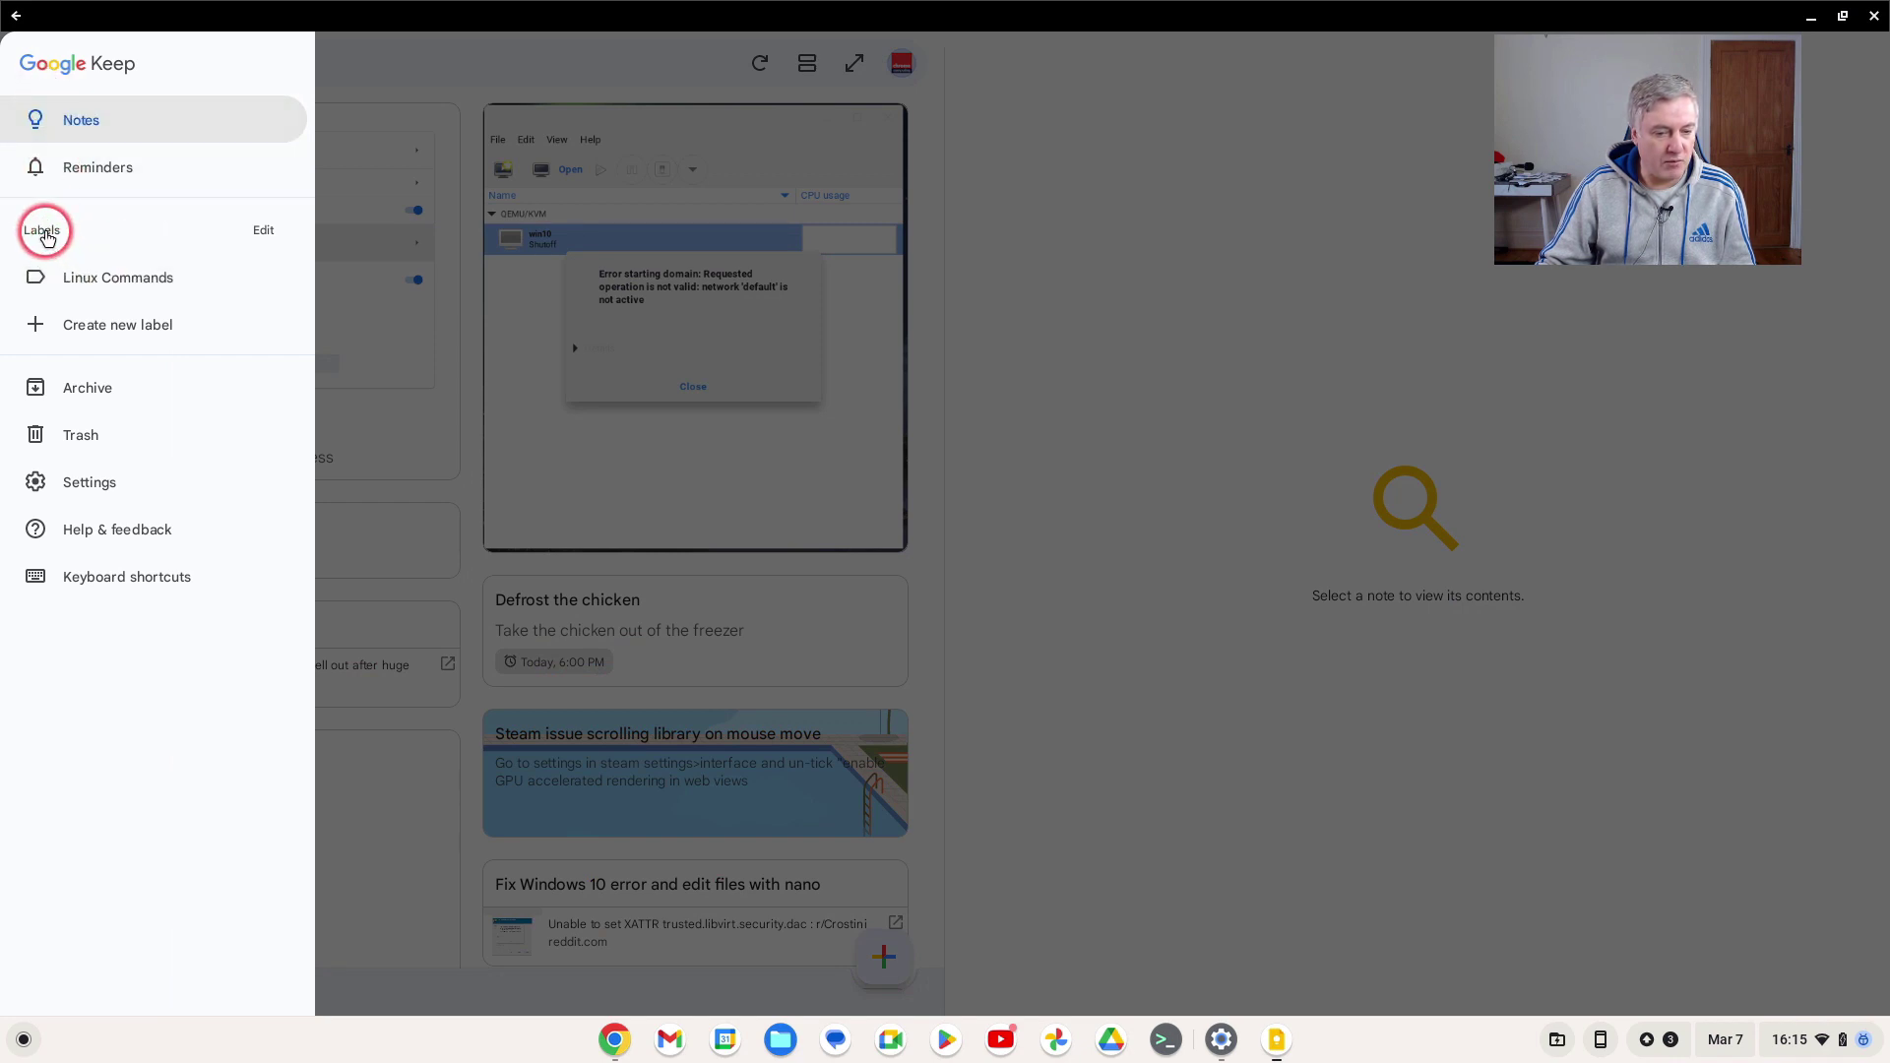
pyautogui.click(115, 287)
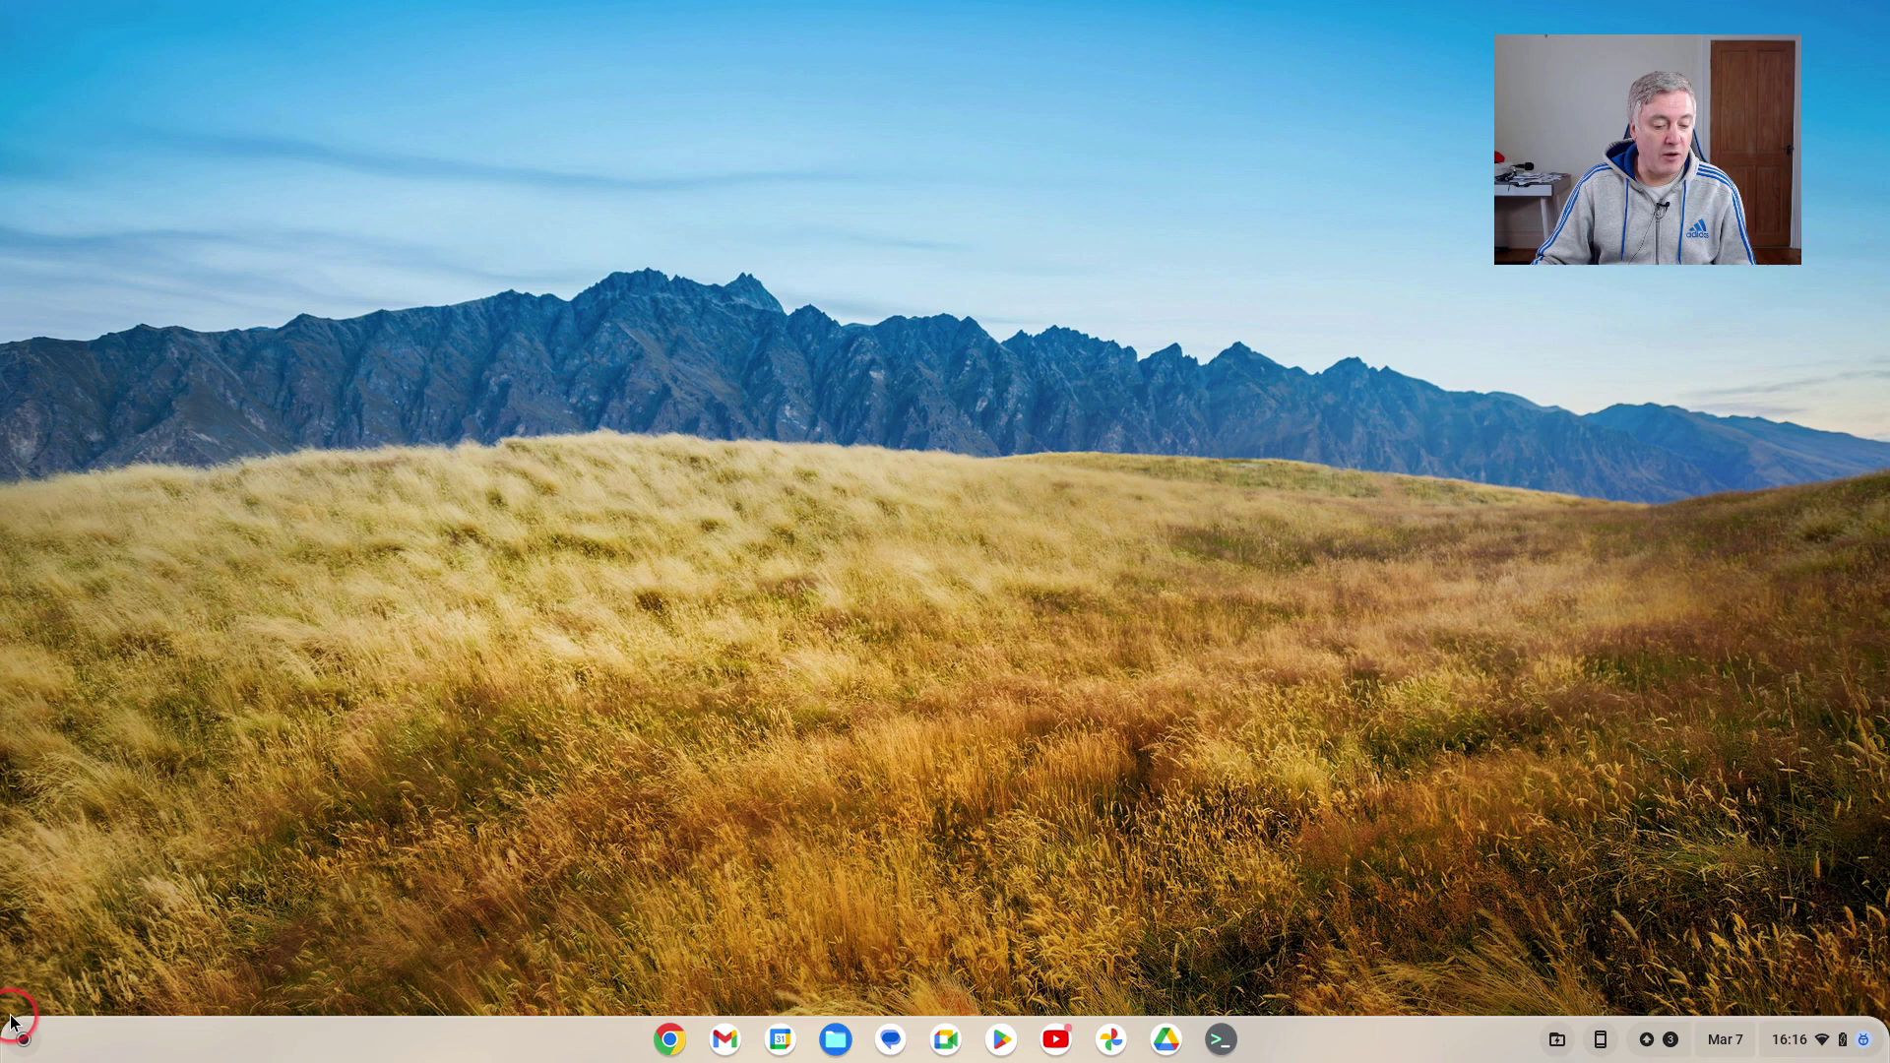
# - Launch the Google Keep web app, look over its notes in the smaller window, and close it
pyautogui.click(14, 1026)
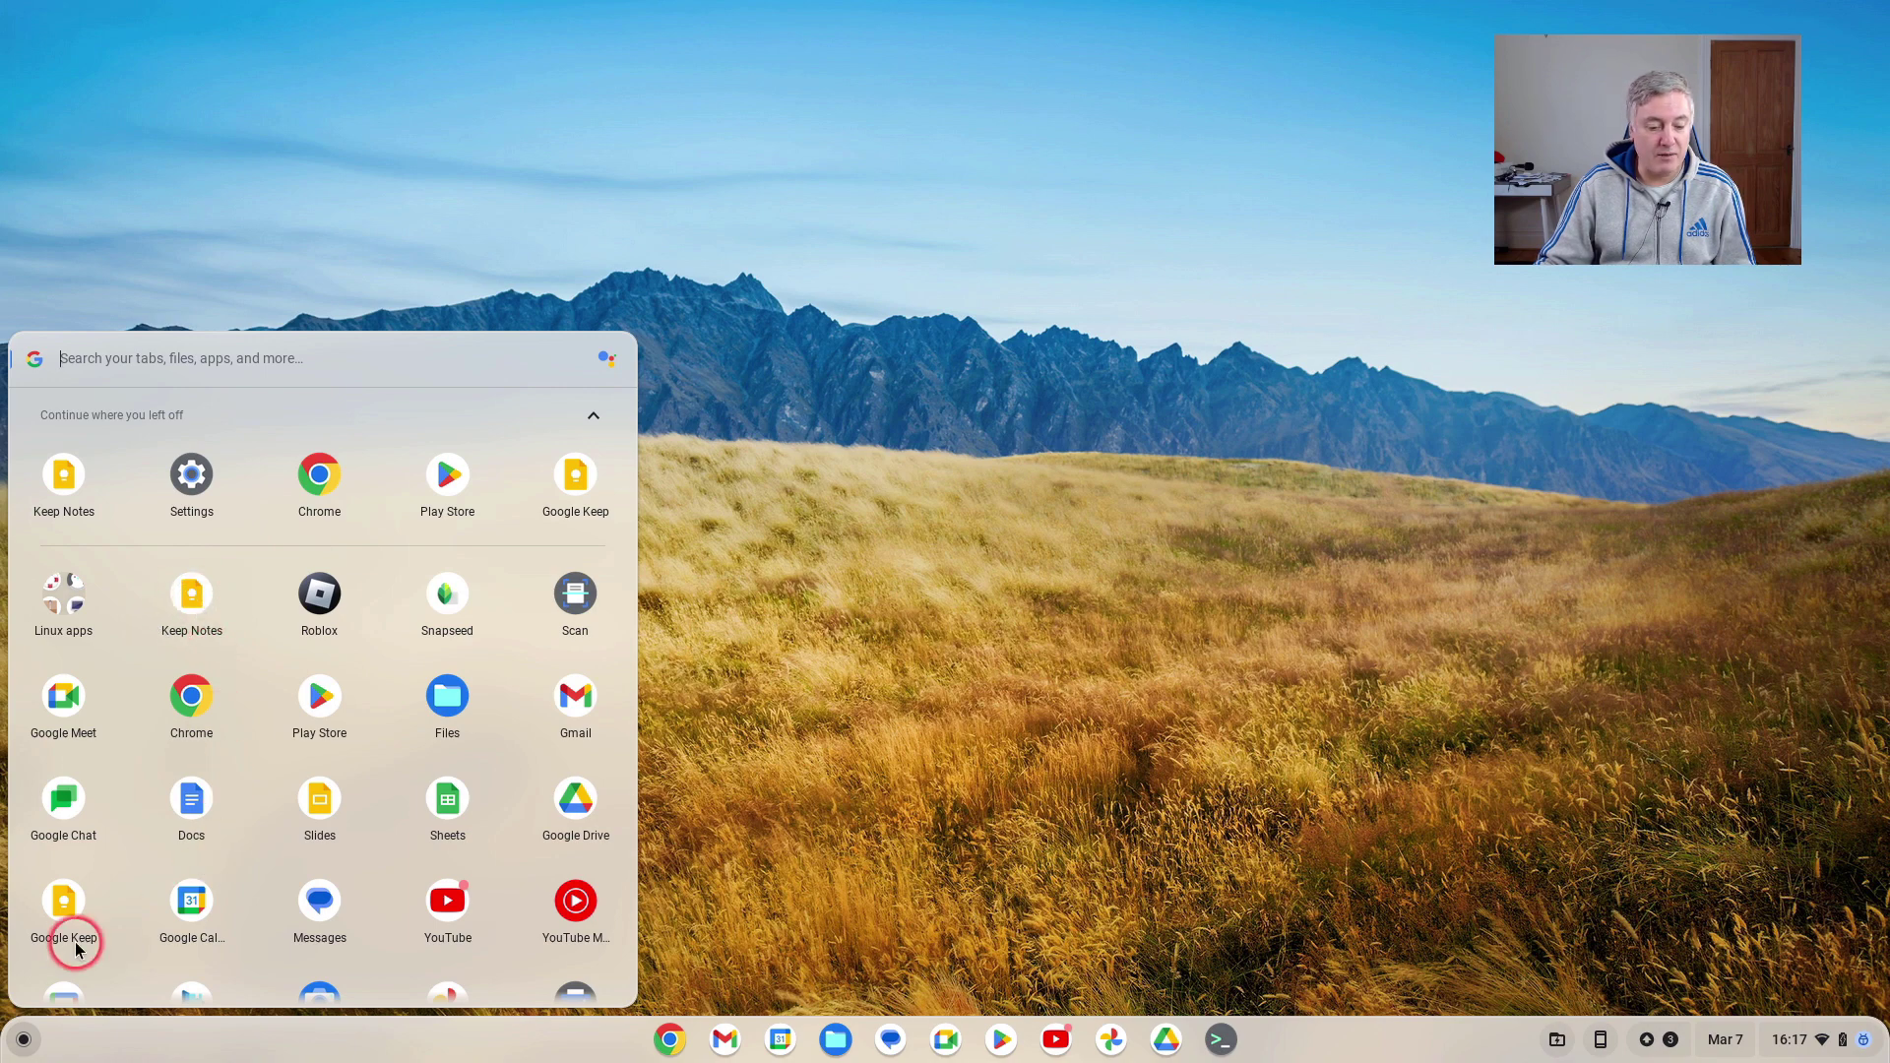
pyautogui.click(50, 906)
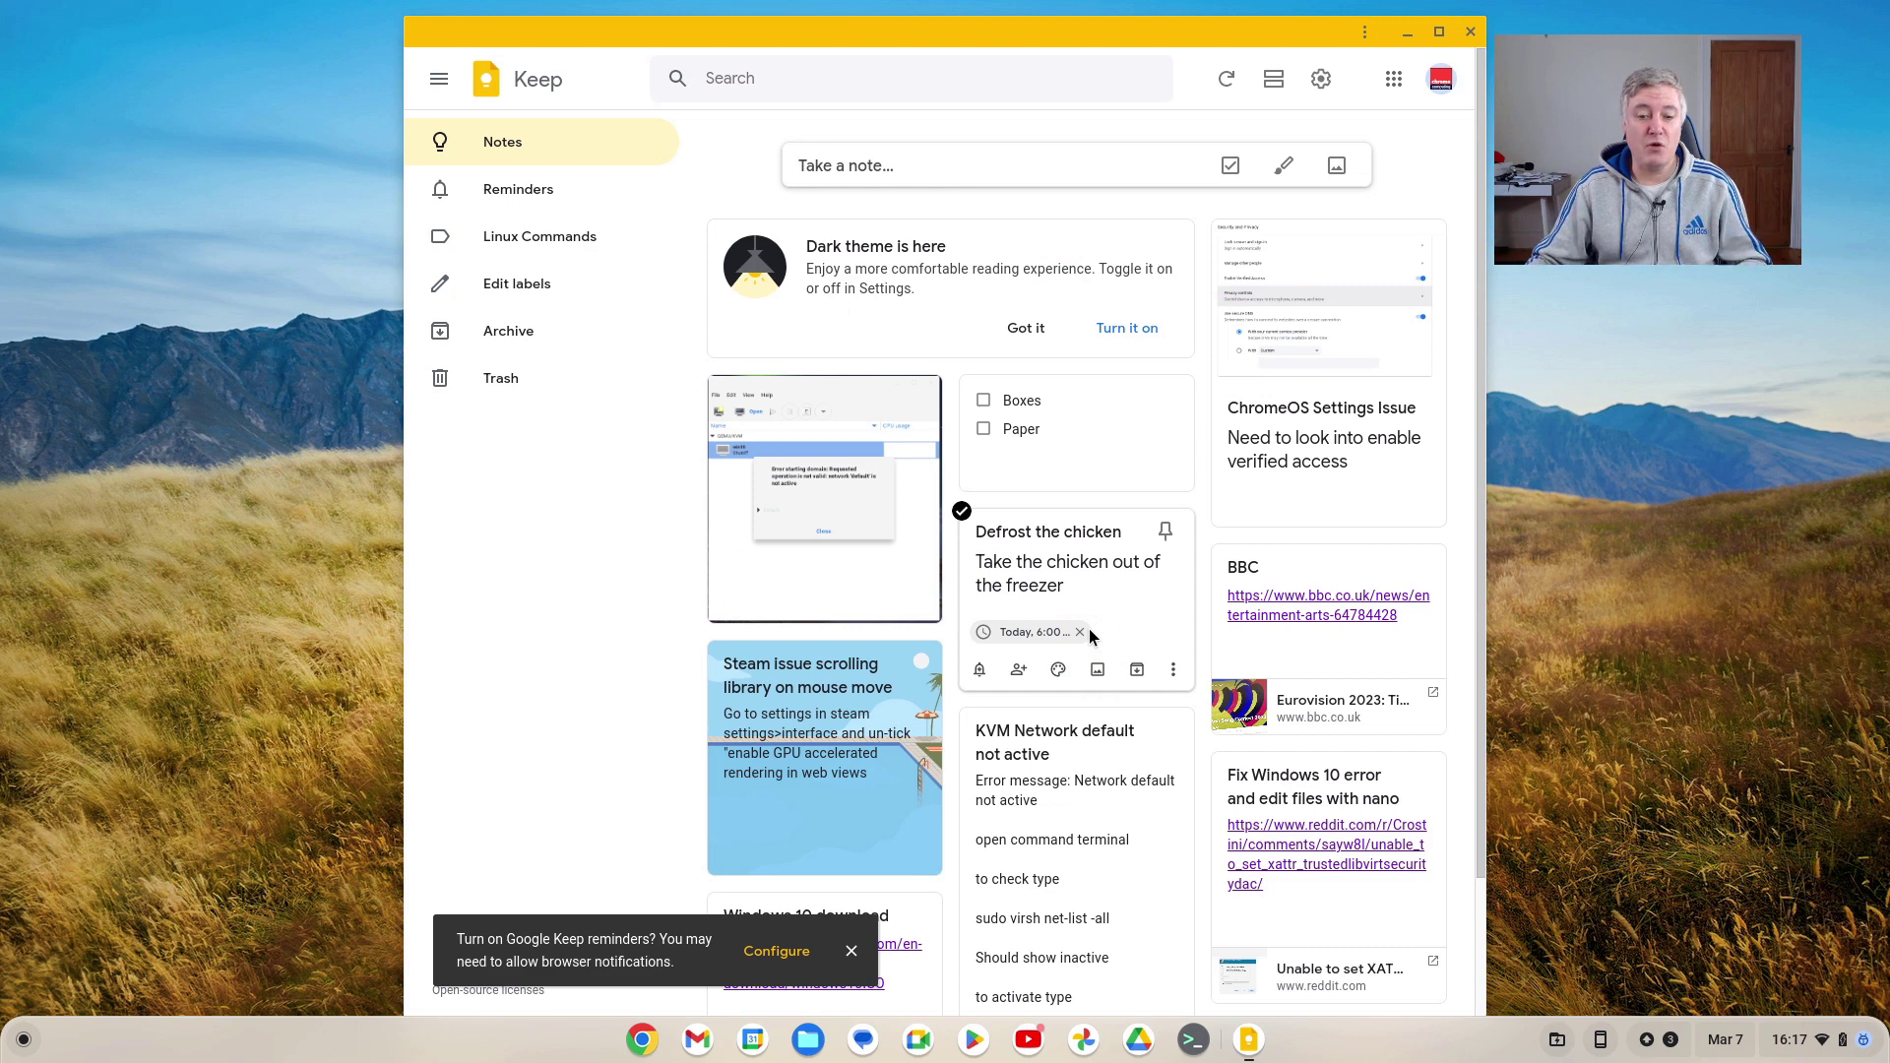
pyautogui.click(1471, 33)
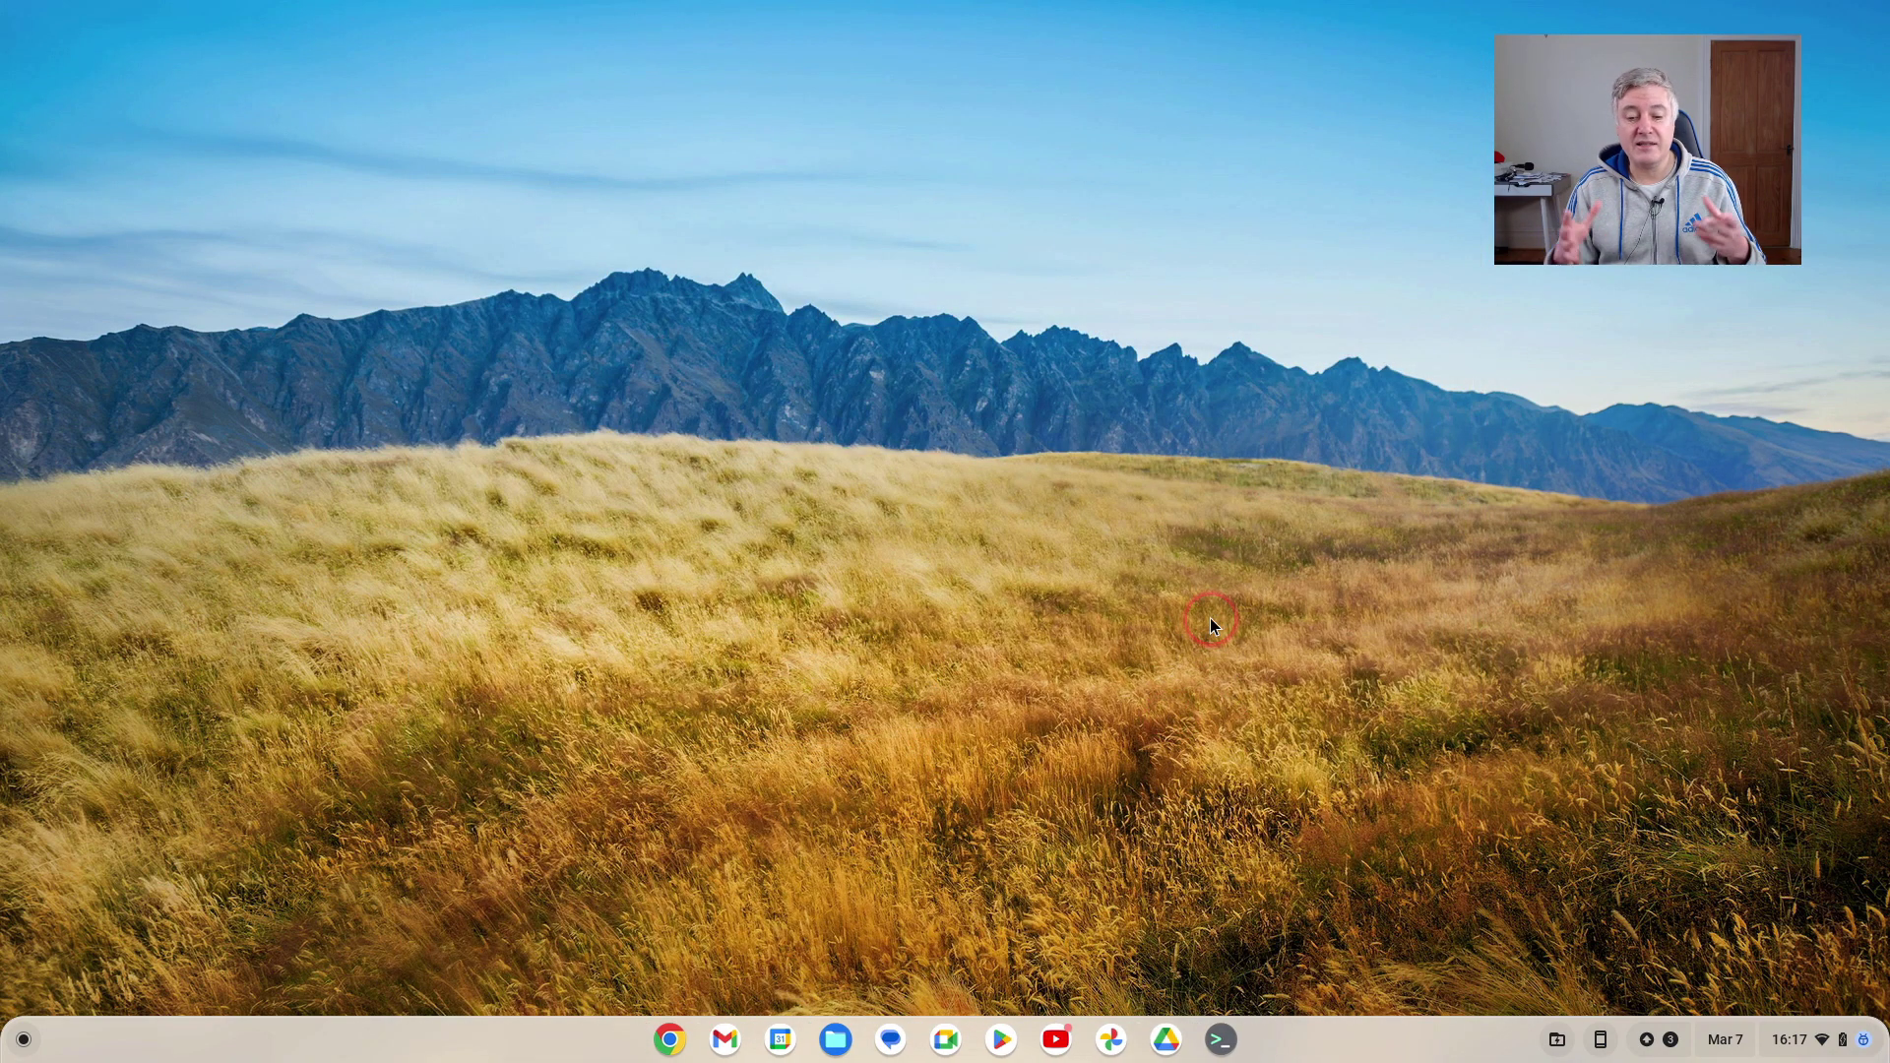